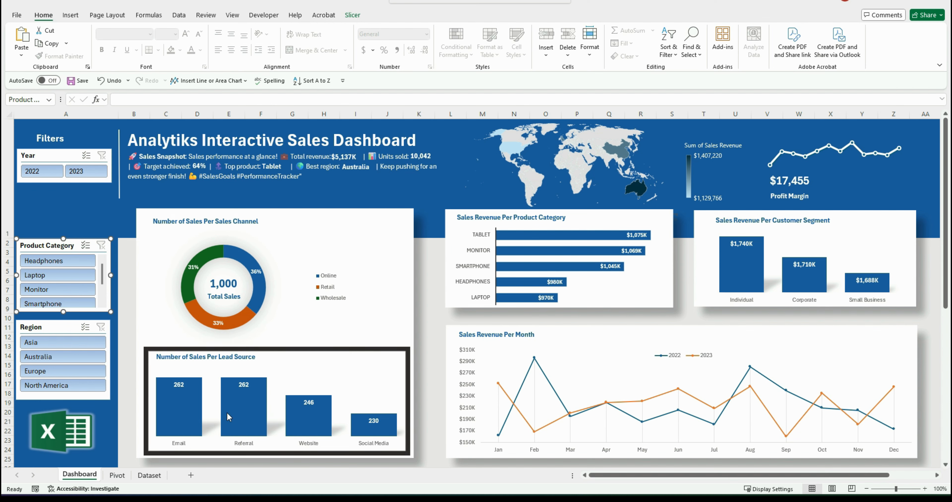
# Select the whole sales dataset on the Dataset sheet to check how far it extends
pyautogui.press('Escape')
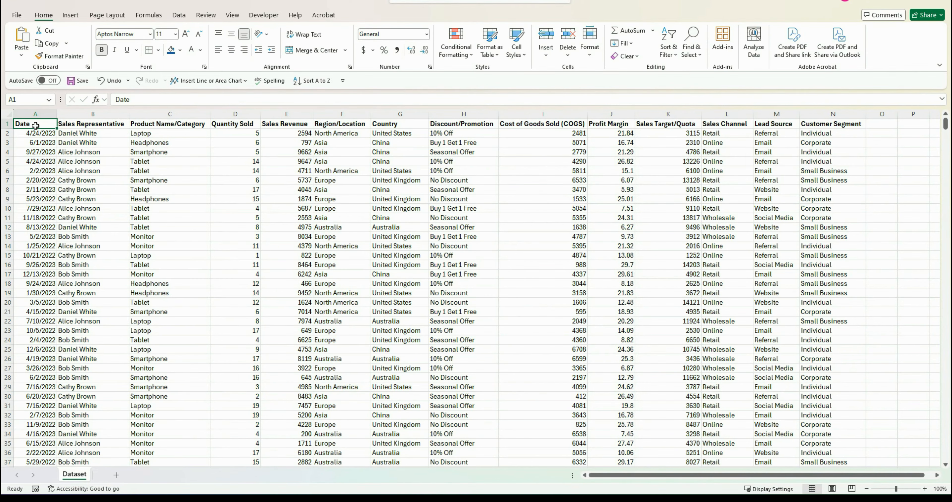
pyautogui.hotkey('ctrl', 'shift', 'Right')
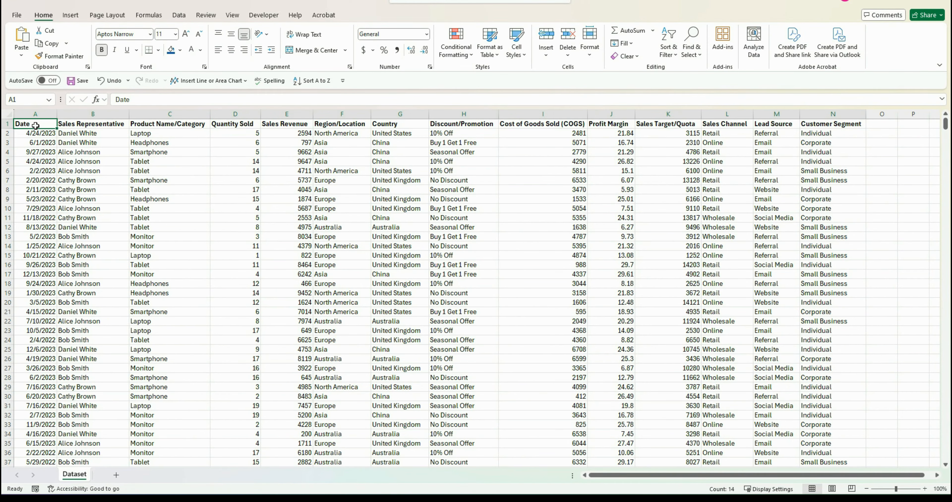
pyautogui.hotkey('ctrl', 'shift', 'Down')
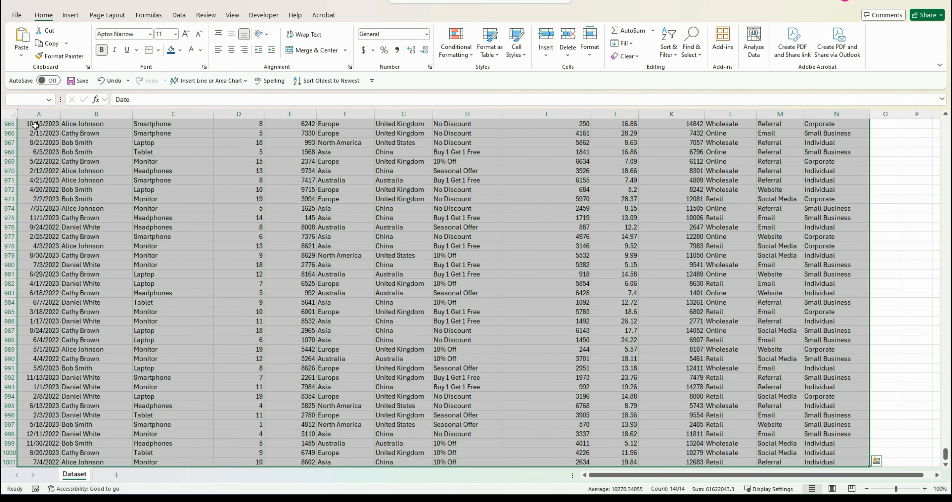
pyautogui.scroll(-3, 35, 125)
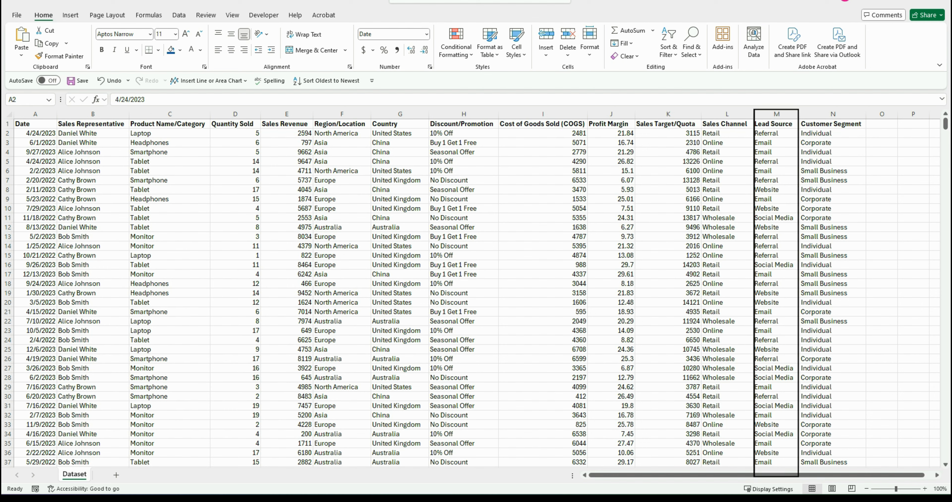
# Convert the dataset into a table that has headers
pyautogui.click(35, 124)
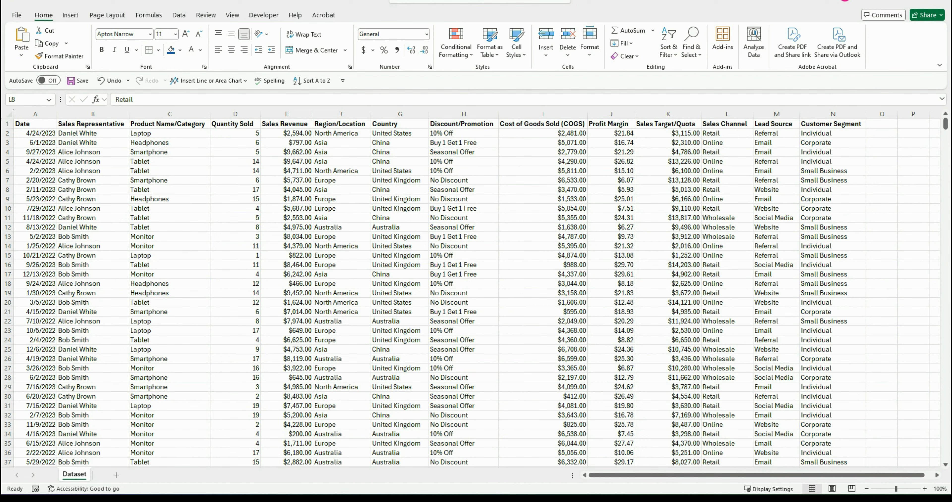
pyautogui.hotkey('ctrl', 't')
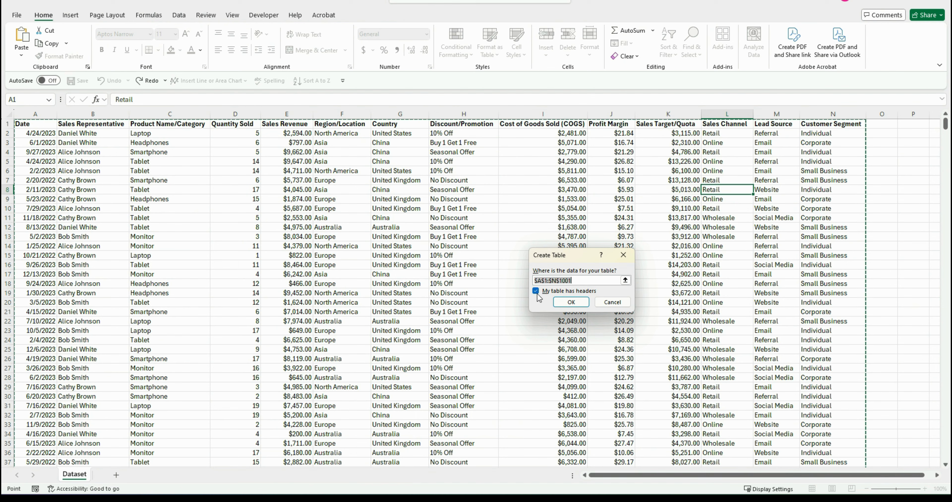
pyautogui.click(571, 301)
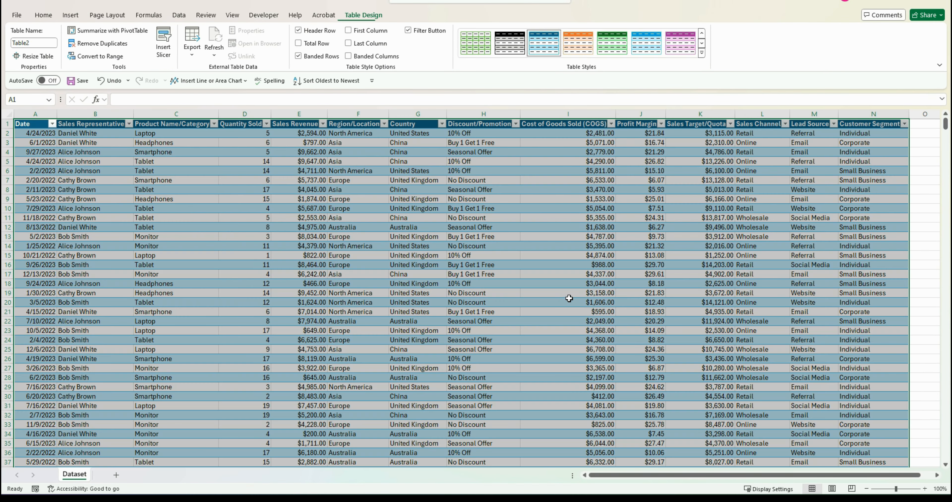
pyautogui.click(545, 282)
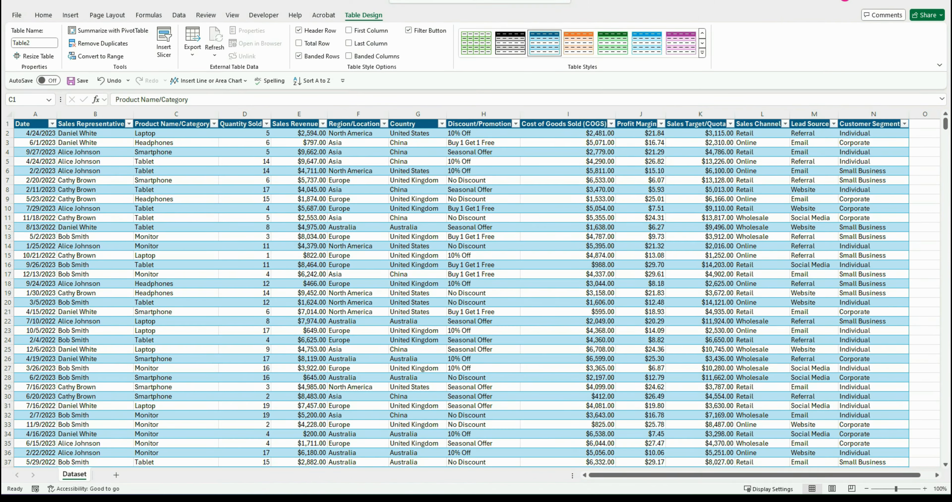
# Rename the table as Dataset
pyautogui.click(39, 43)
pyautogui.click(38, 43)
pyautogui.write('D')
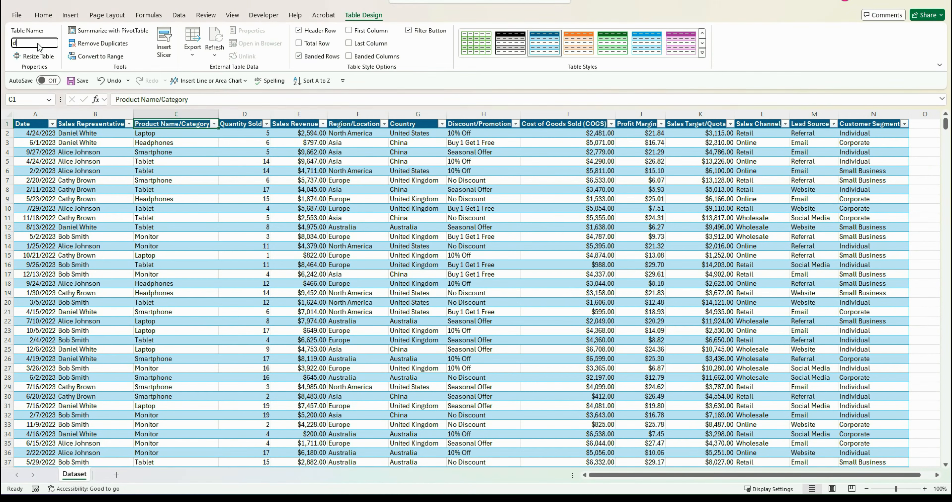
pyautogui.write('ataset')
pyautogui.click(88, 132)
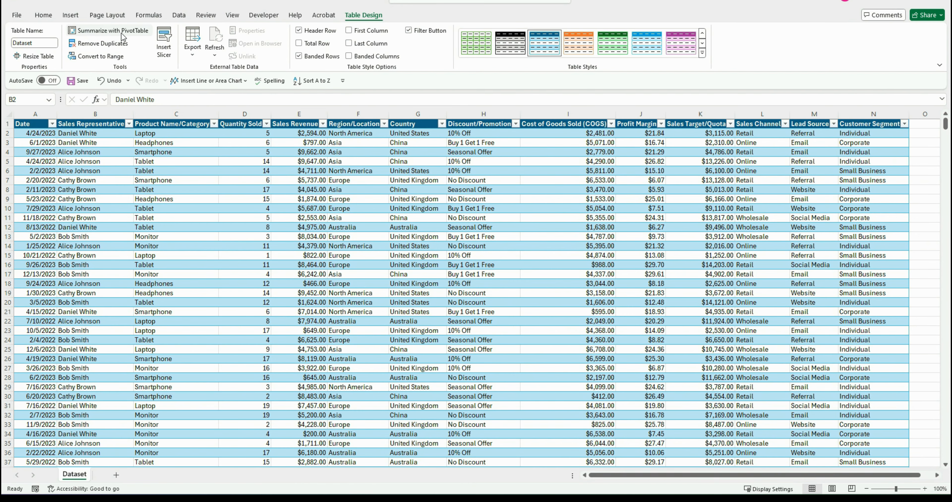
# Create a PivotTable from the Dataset table on a new worksheet
pyautogui.click(113, 31)
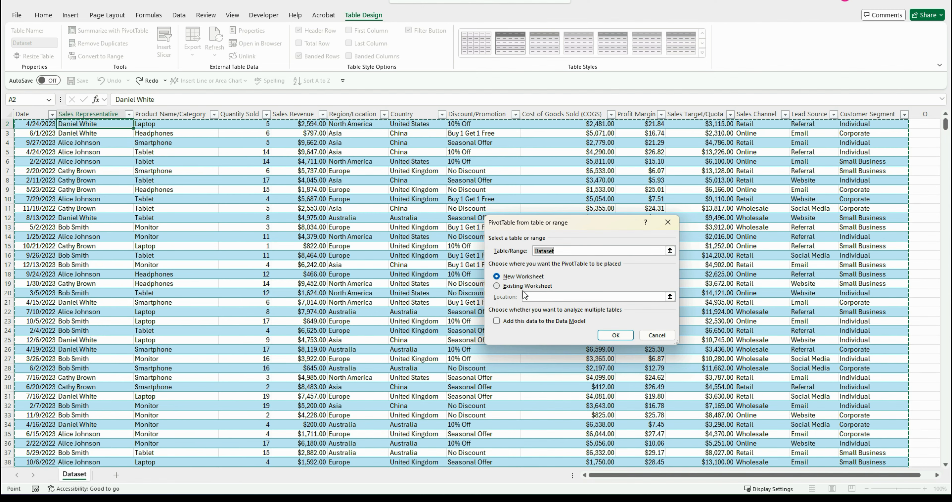
pyautogui.click(621, 335)
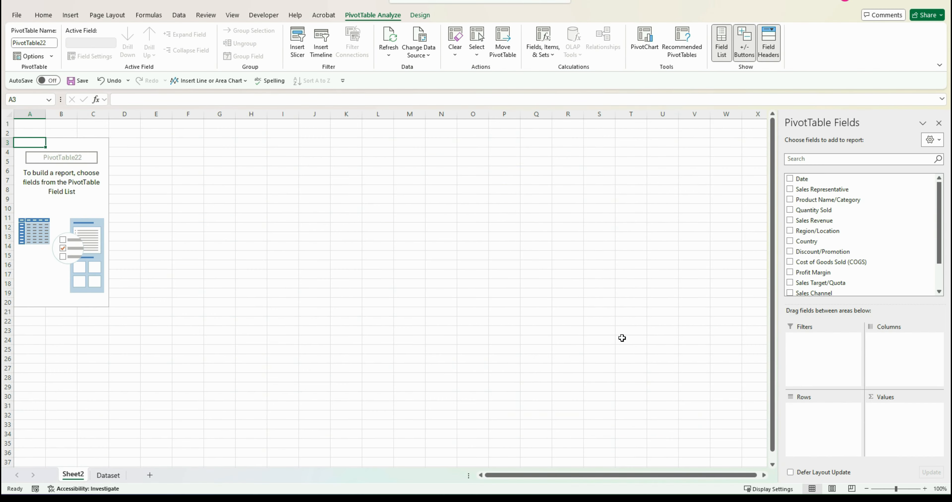
# Rename the new worksheet as Pivot
pyautogui.keyDown('ctrl'); pyautogui.scroll(2, 29, 295); pyautogui.keyUp('ctrl')
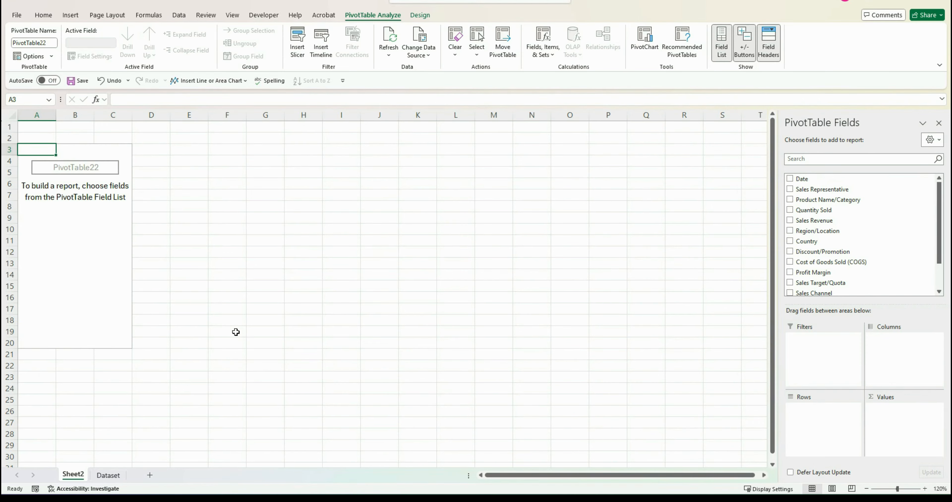
pyautogui.click(142, 126)
pyautogui.rightClick(72, 474)
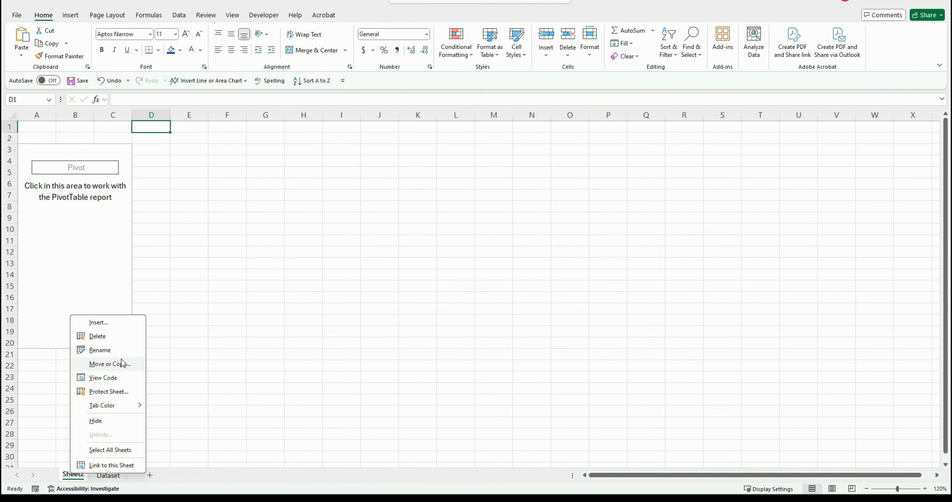
pyautogui.click(111, 349)
pyautogui.write('Pivot')
pyautogui.press('Return')
# Add Product Name/Category to the PivotTable rows and Sales Revenue to its values
pyautogui.click(75, 252)
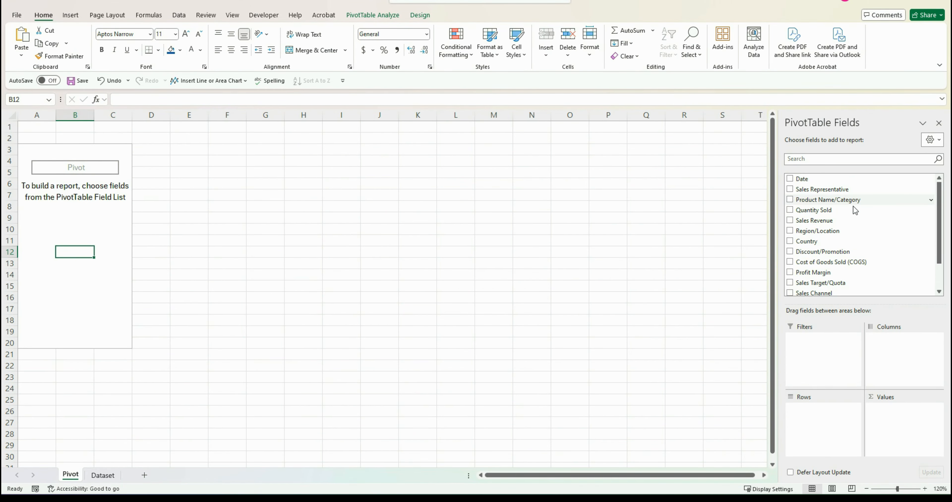
pyautogui.moveTo(853, 202); pyautogui.dragTo(834, 422)
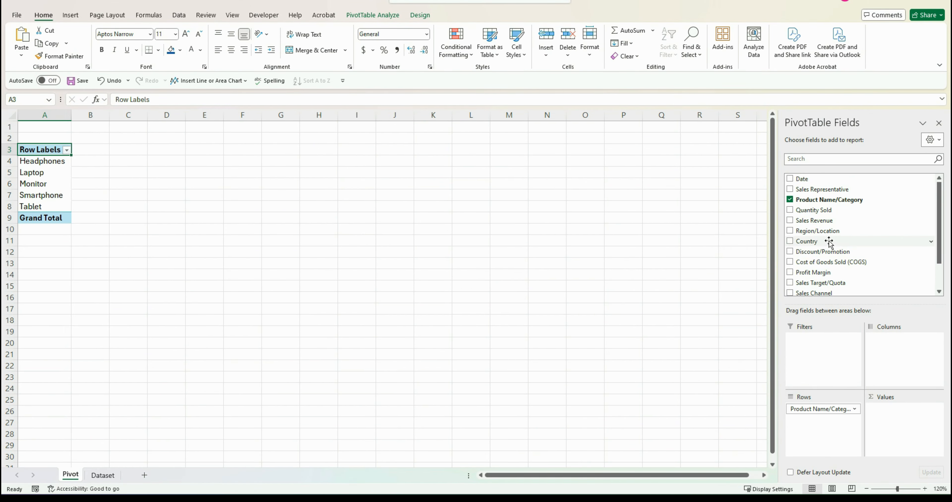
pyautogui.moveTo(819, 220); pyautogui.dragTo(904, 414)
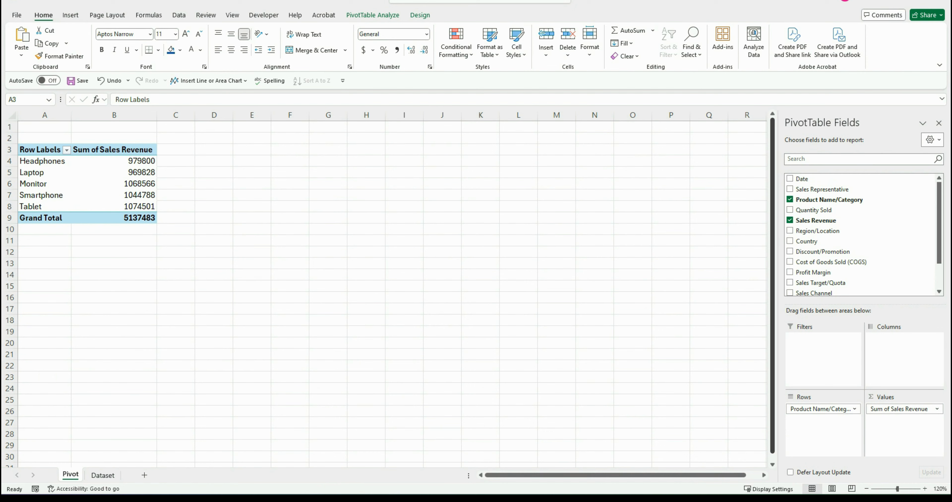
# Insert a clustered bar PivotChart from the PivotTable
pyautogui.click(381, 19)
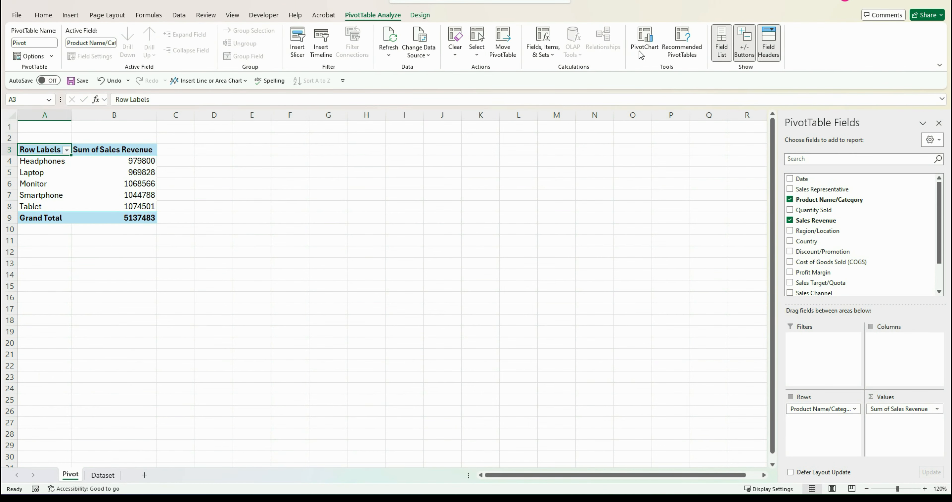
pyautogui.click(659, 50)
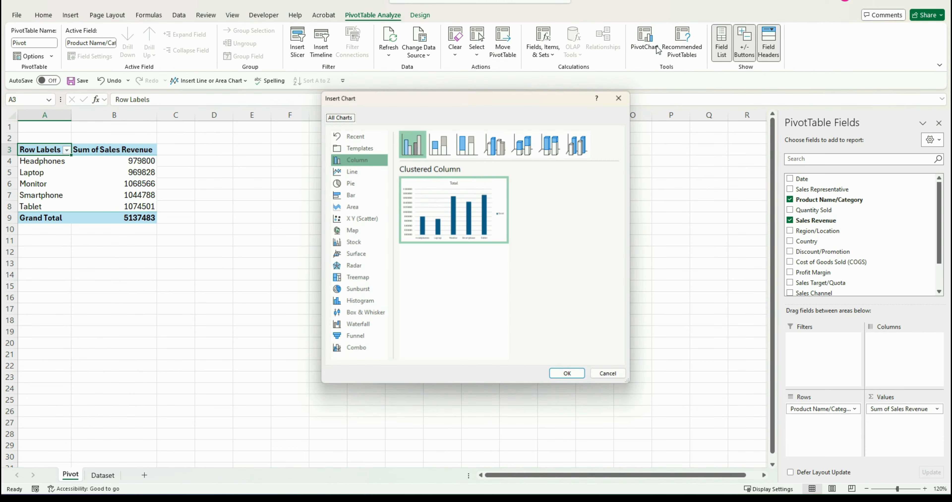
pyautogui.click(350, 194)
pyautogui.click(569, 375)
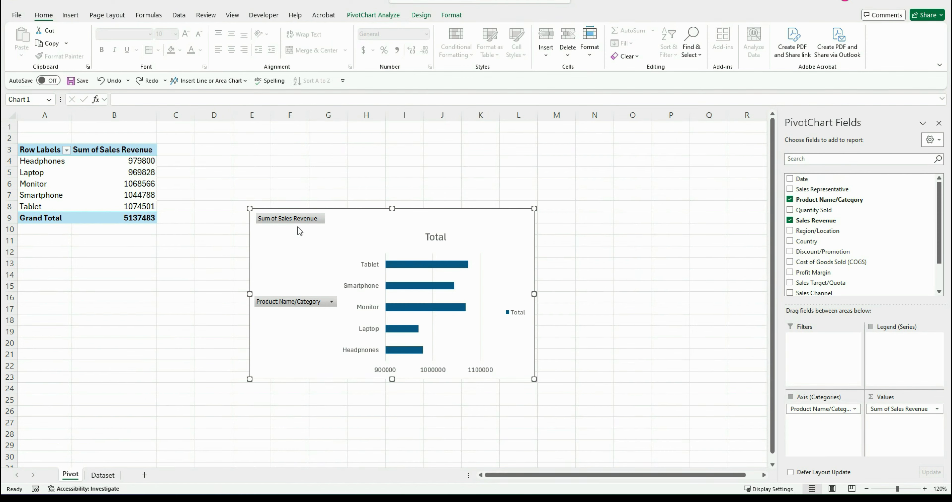
# Hide all field buttons on the PivotChart
pyautogui.click(297, 303)
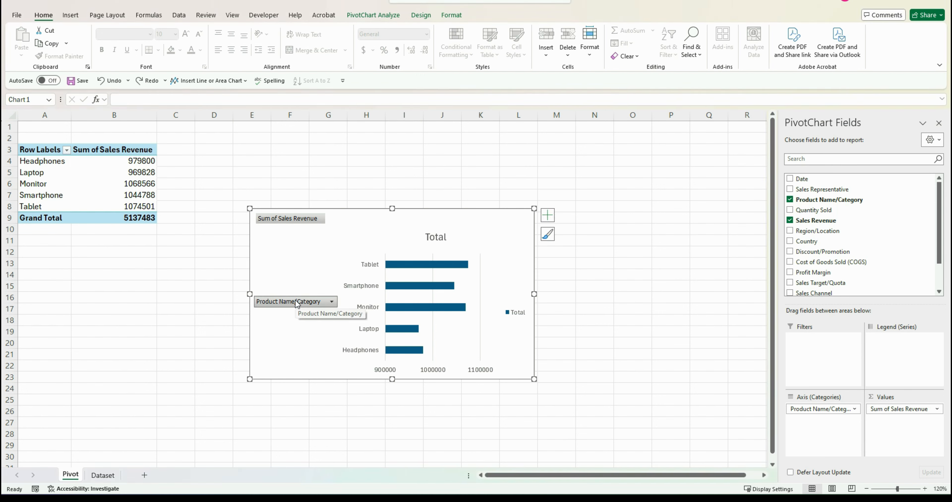
pyautogui.rightClick(296, 301)
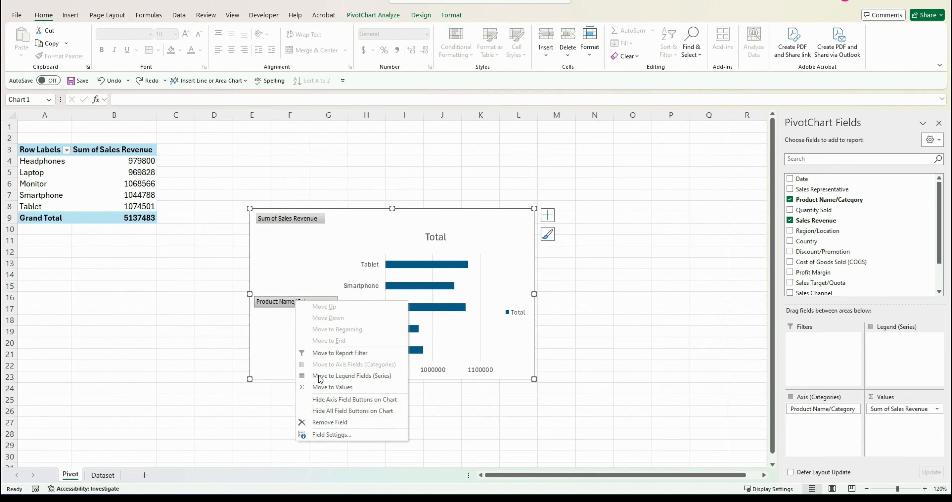
pyautogui.click(334, 410)
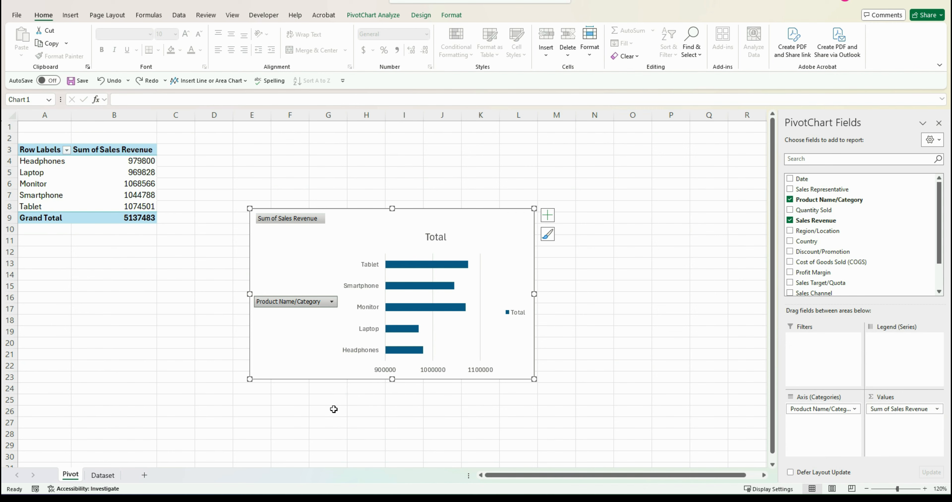
pyautogui.press('Escape')
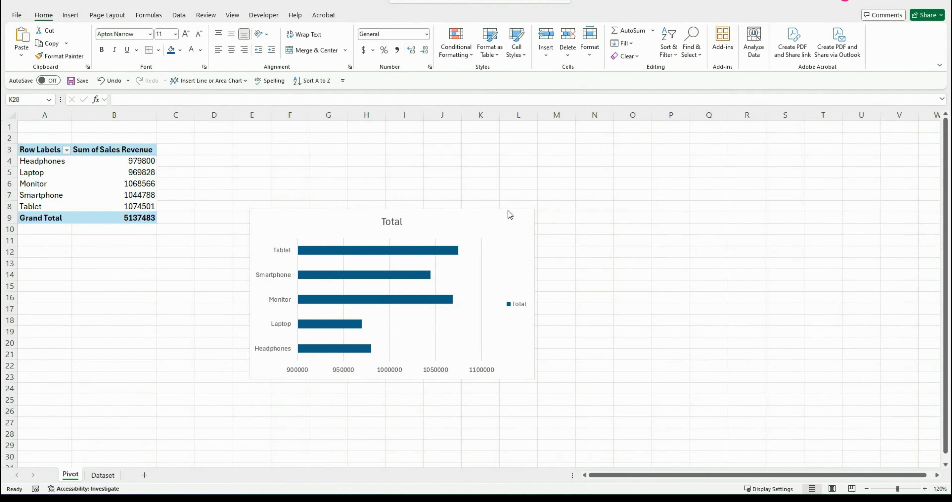
# Remove the chart title, legend and gridlines from the bar chart
pyautogui.click(513, 220)
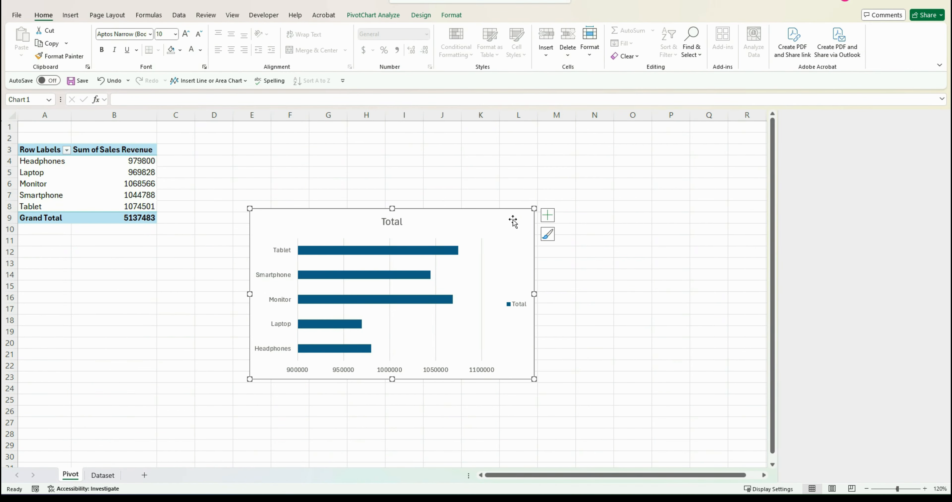
pyautogui.click(547, 215)
pyautogui.click(571, 248)
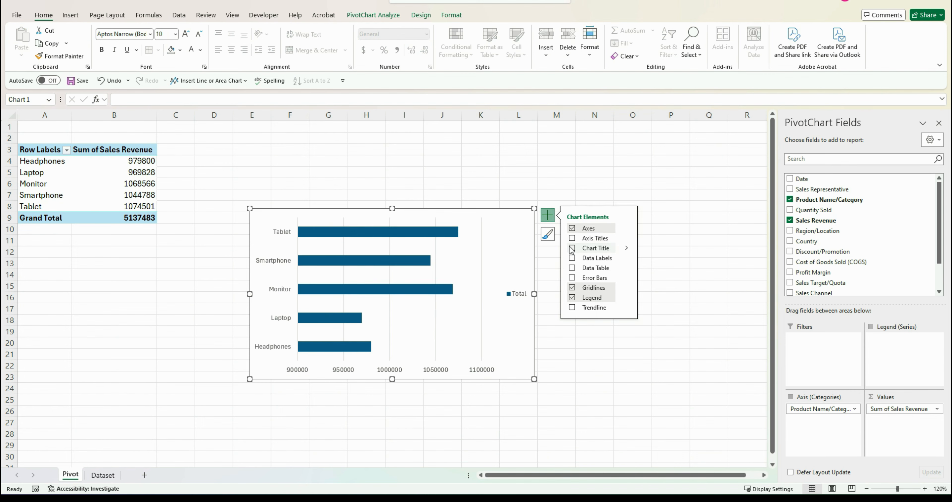
pyautogui.click(572, 298)
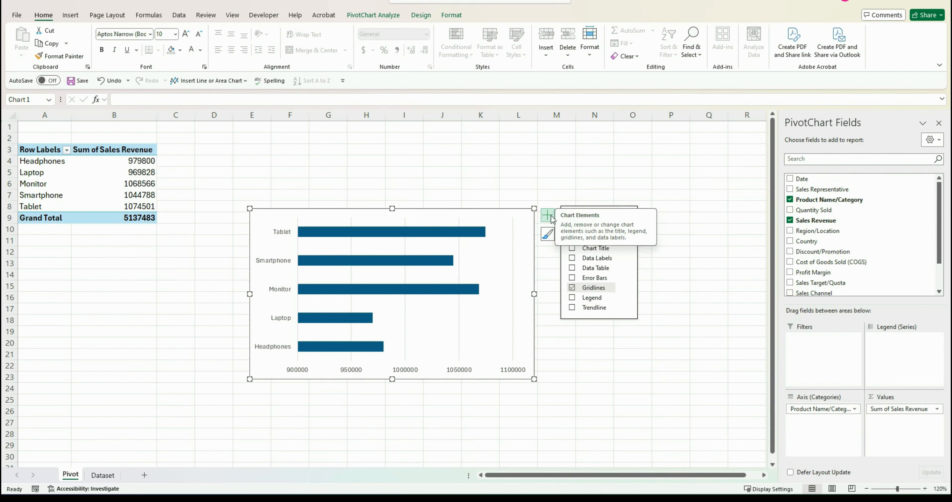
pyautogui.click(572, 288)
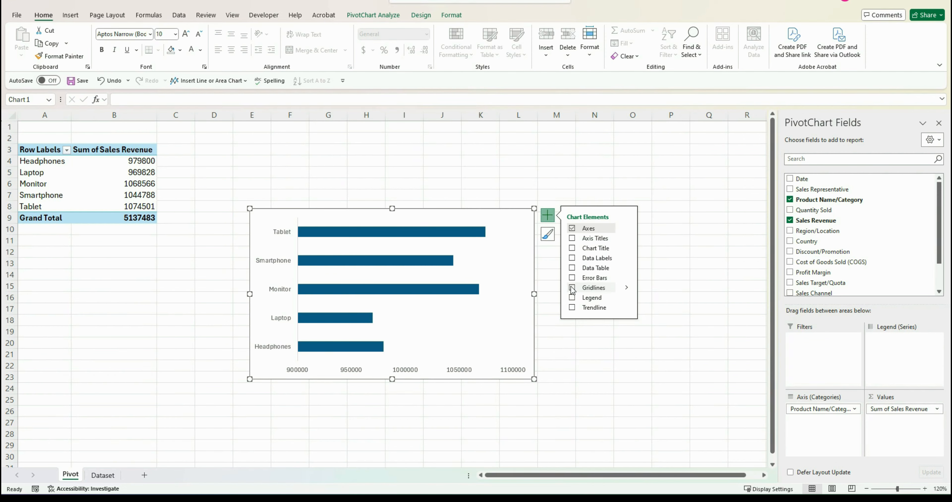
# Hide the chart's primary horizontal axis and add data labels to the bars
pyautogui.click(627, 229)
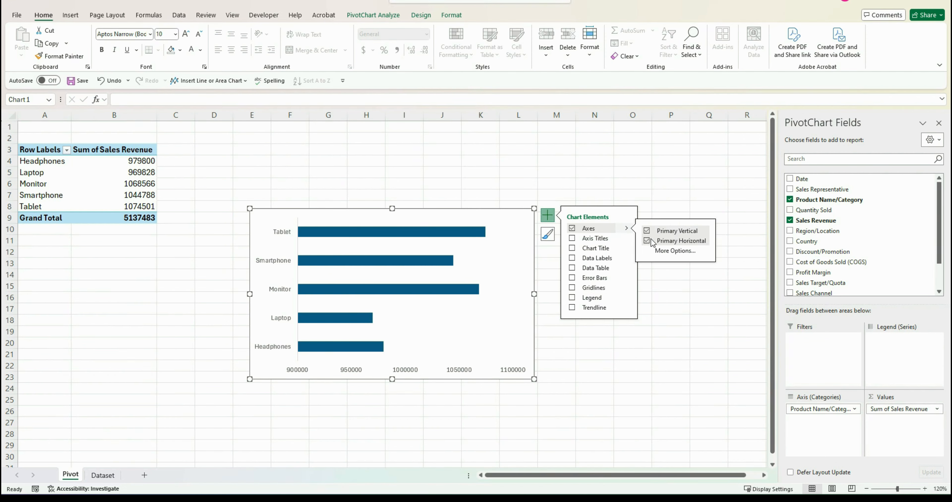
pyautogui.click(651, 241)
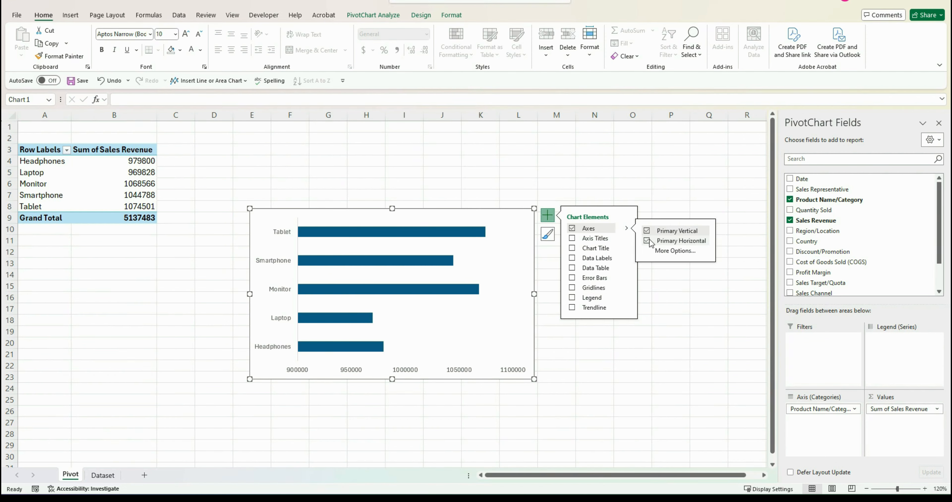
pyautogui.click(573, 257)
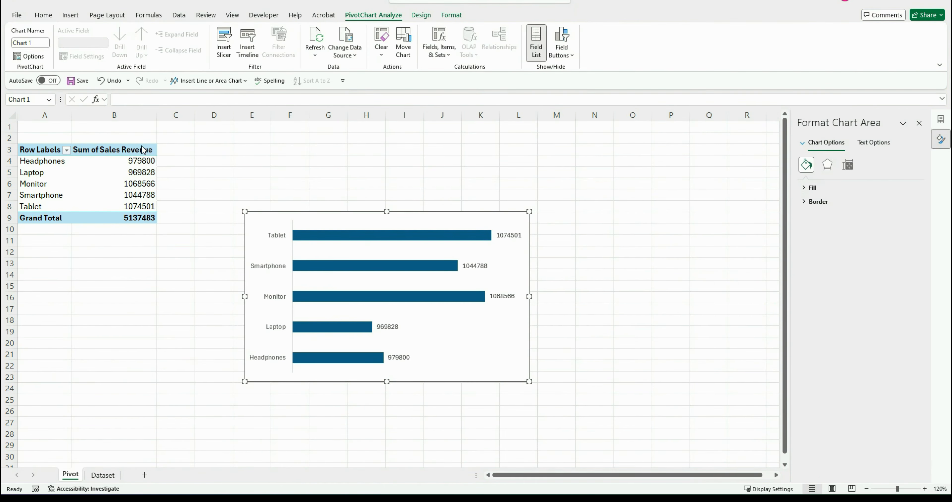
# Sort the chart's bars from smallest to largest revenue
pyautogui.click(464, 240)
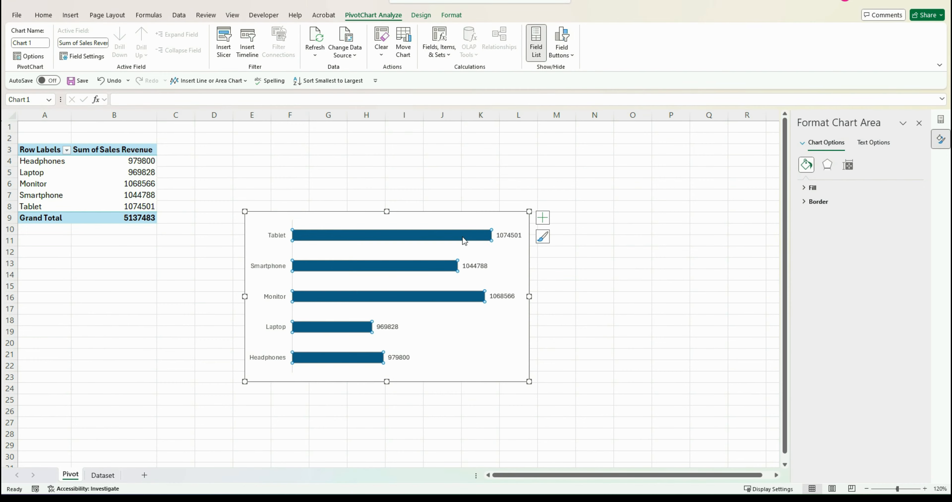
pyautogui.rightClick(464, 240)
pyautogui.moveTo(523, 248)
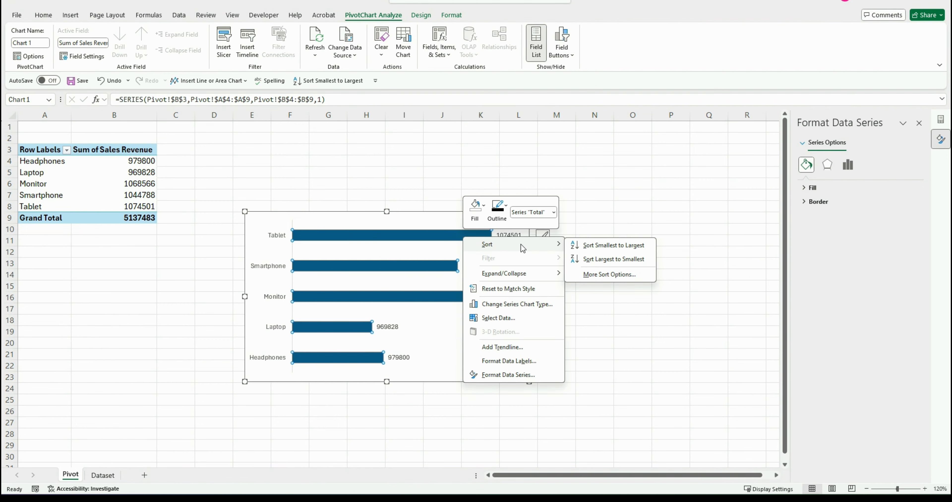
pyautogui.click(610, 247)
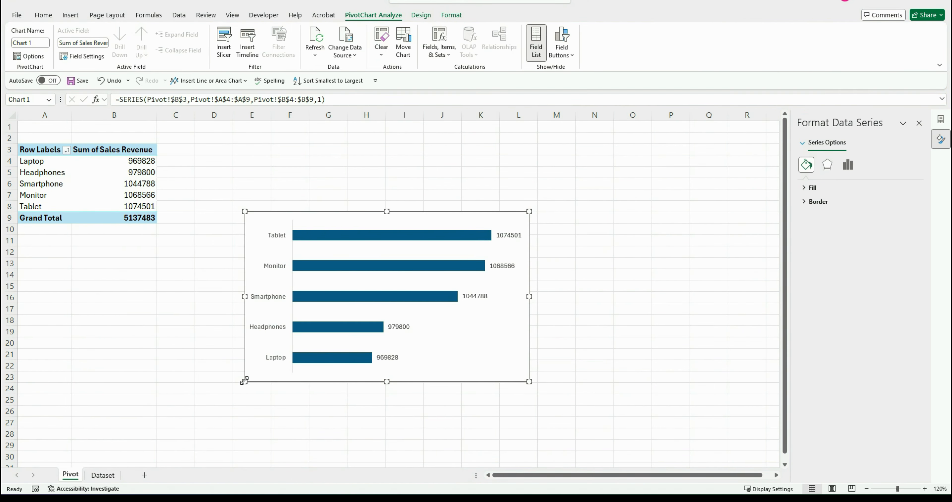
# Shrink the chart and move it beside the PivotTable, starting near cell D2
pyautogui.moveTo(244, 381); pyautogui.dragTo(312, 323)
pyautogui.moveTo(381, 210); pyautogui.dragTo(227, 134)
pyautogui.press('Escape')
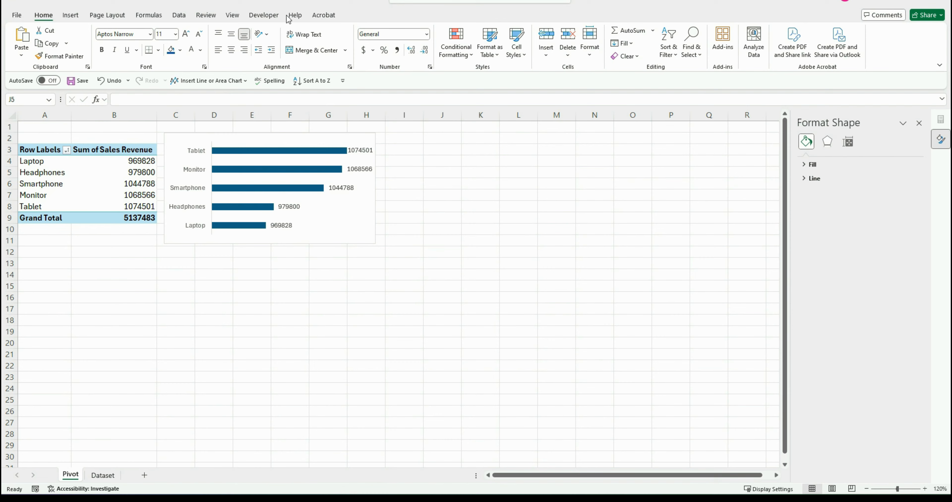
# Copy the PivotTable range A3:B9
pyautogui.moveTo(42, 148); pyautogui.dragTo(117, 218)
pyautogui.hotkey('ctrl', 'c')
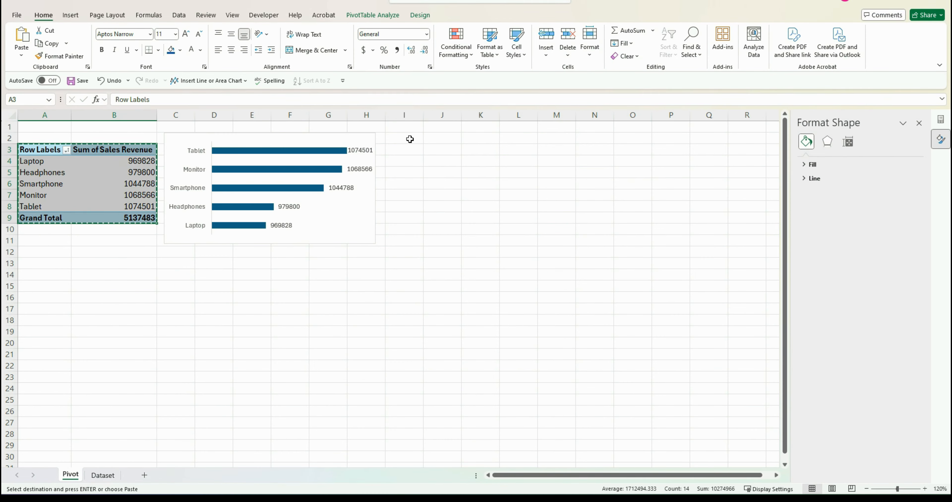
# Paste the copied PivotTable at cell I2 and show its field list
pyautogui.click(419, 137)
pyautogui.hotkey('ctrl', 'v')
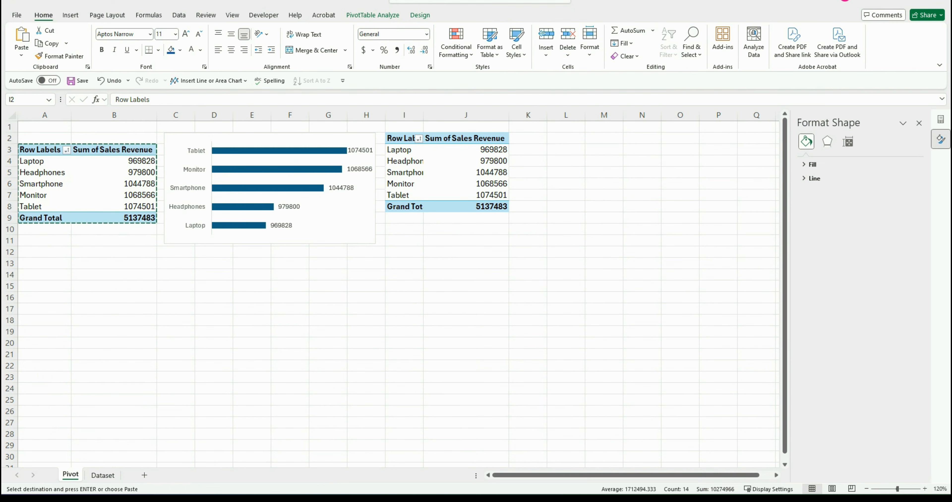
pyautogui.click(404, 150)
pyautogui.click(919, 123)
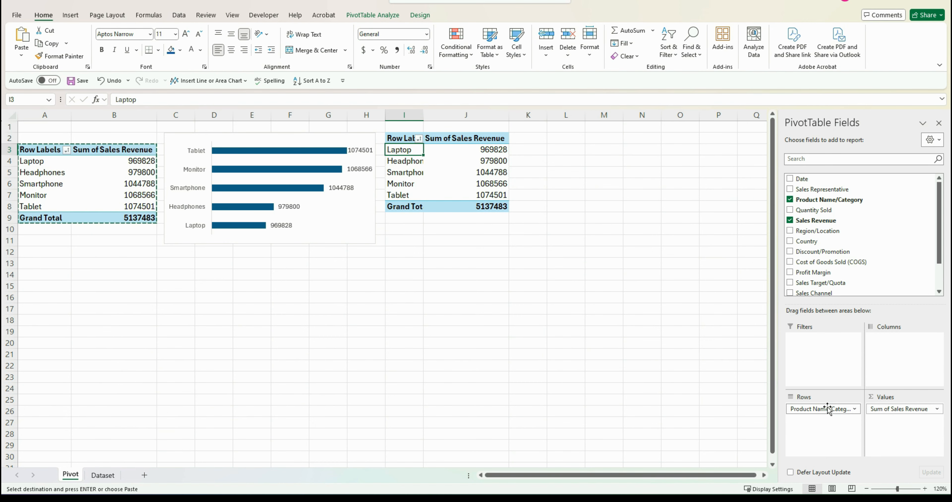
# Replace the pasted PivotTable's Product Name/Category row field with Customer Segment
pyautogui.moveTo(826, 410); pyautogui.dragTo(633, 384)
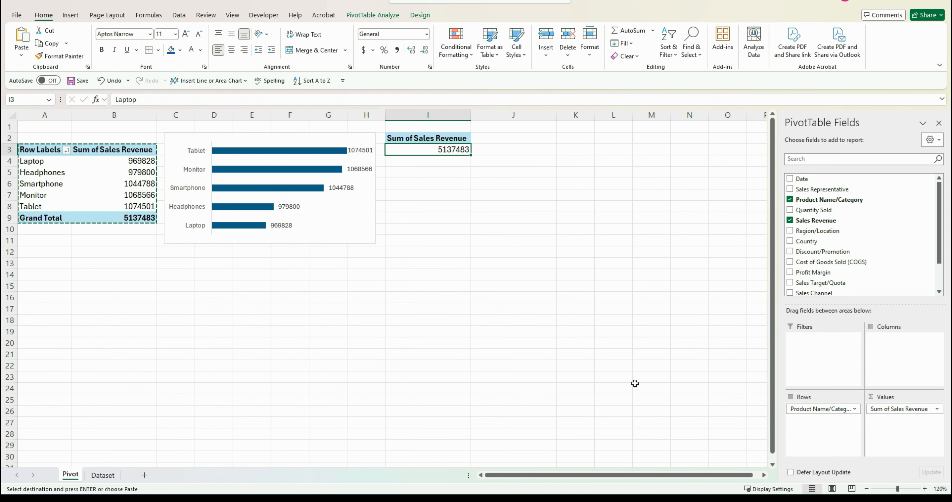
pyautogui.scroll(-1, 865, 267)
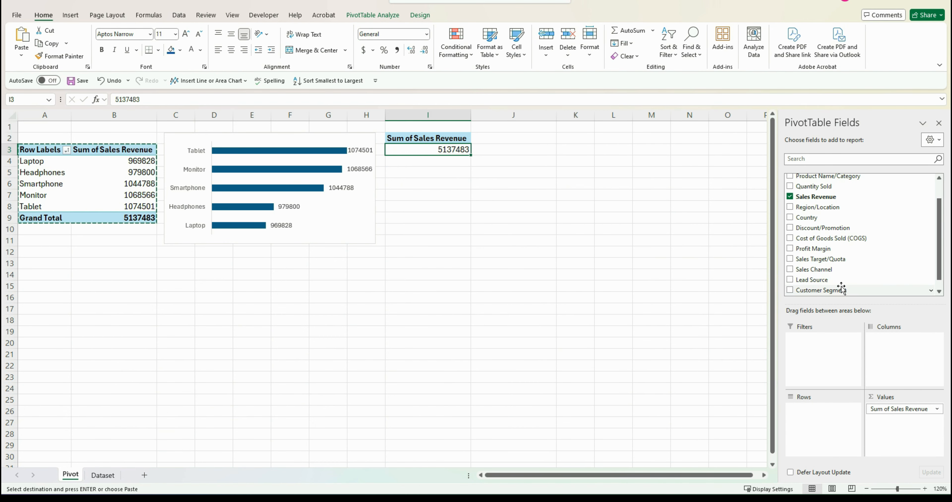
pyautogui.moveTo(843, 290); pyautogui.dragTo(826, 411)
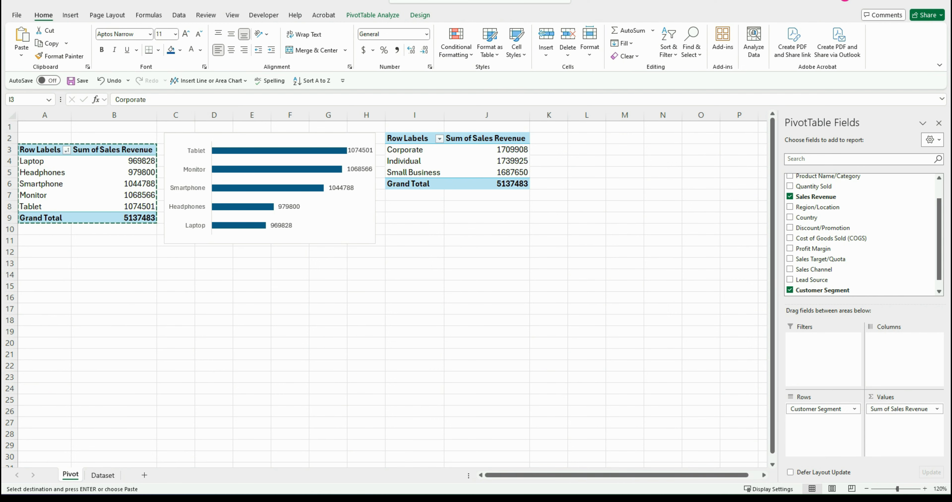
# Insert a clustered column PivotChart from the Customer Segment PivotTable and place it below the table
pyautogui.click(371, 17)
pyautogui.click(646, 42)
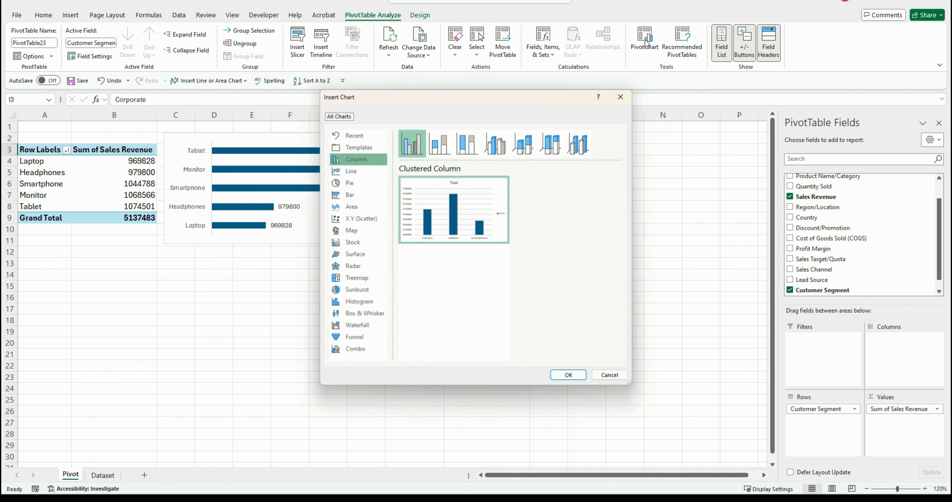
pyautogui.click(568, 375)
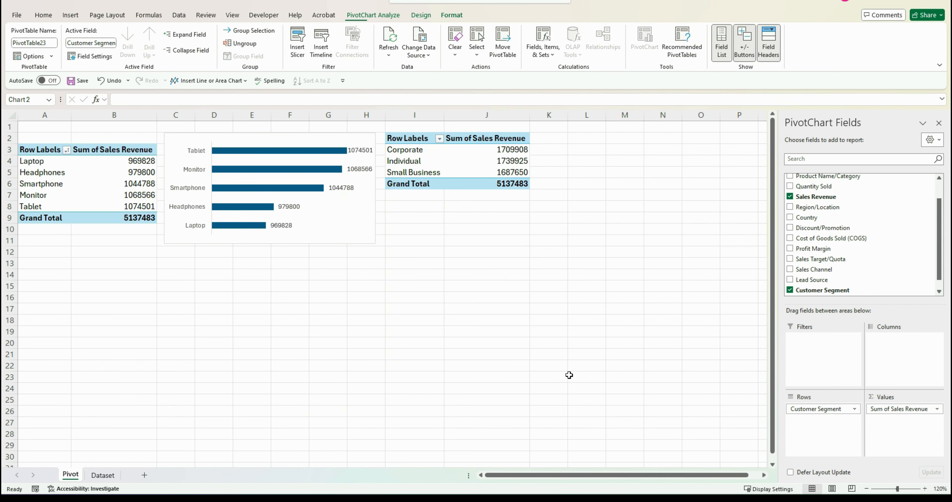
pyautogui.moveTo(429, 212); pyautogui.dragTo(575, 219)
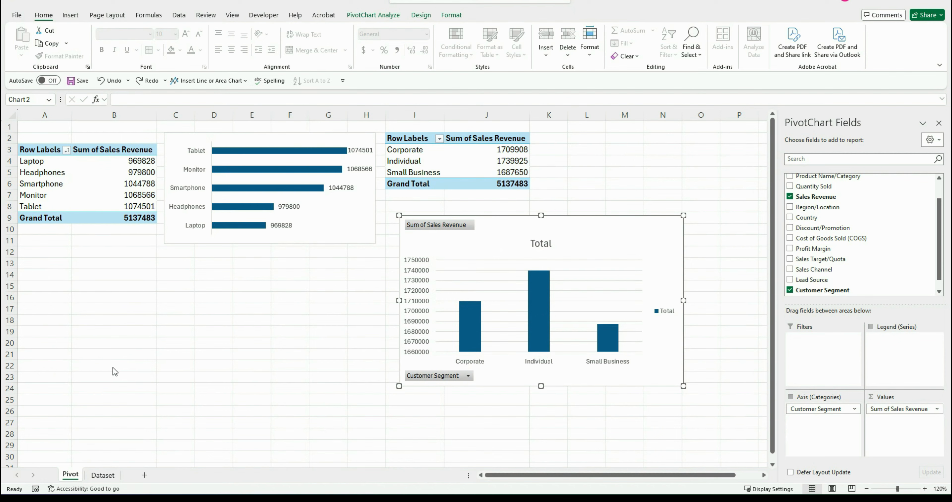
# Hide the chart's field buttons, legend, gridlines and chart title, and add data labels to the columns
pyautogui.rightClick(443, 374)
pyautogui.click(481, 342)
pyautogui.click(696, 221)
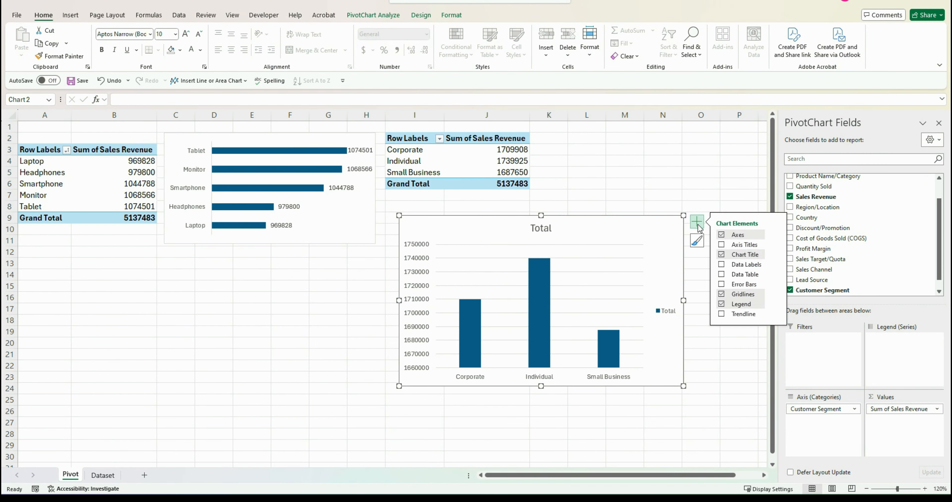
pyautogui.click(722, 304)
pyautogui.click(722, 294)
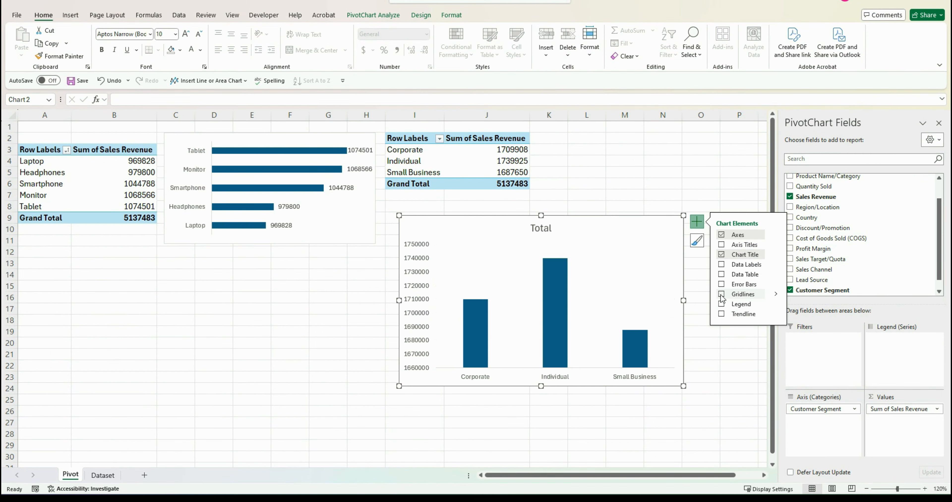
pyautogui.click(722, 264)
pyautogui.click(721, 255)
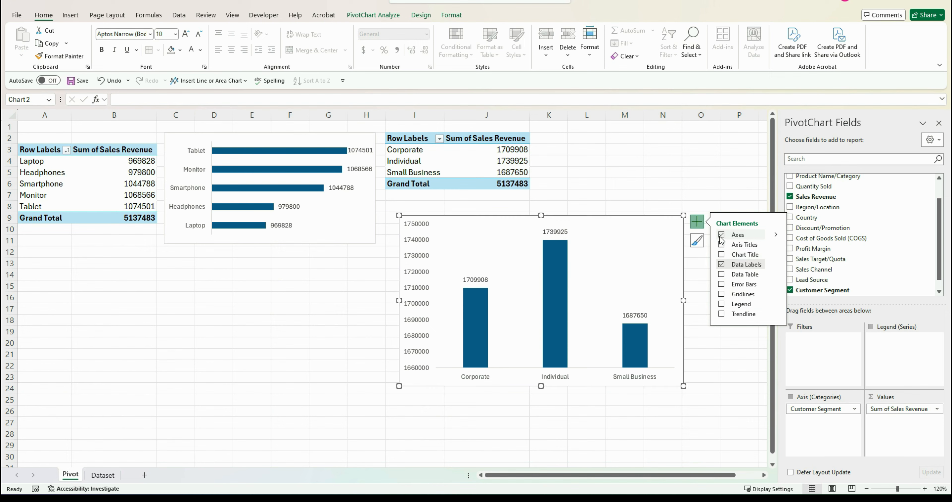
# Hide the chart's primary vertical axis and sort the columns from largest to smallest revenue
pyautogui.click(776, 235)
pyautogui.click(796, 247)
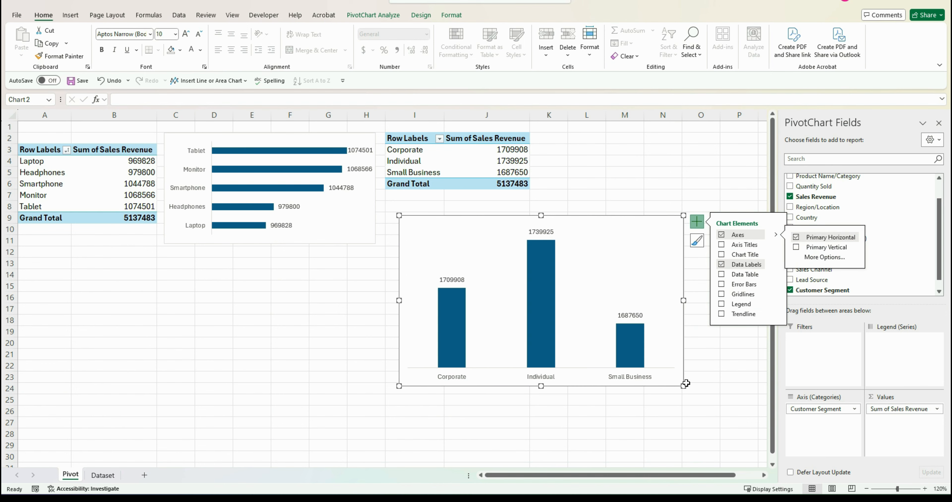
pyautogui.rightClick(538, 248)
pyautogui.moveTo(615, 258)
pyautogui.click(688, 271)
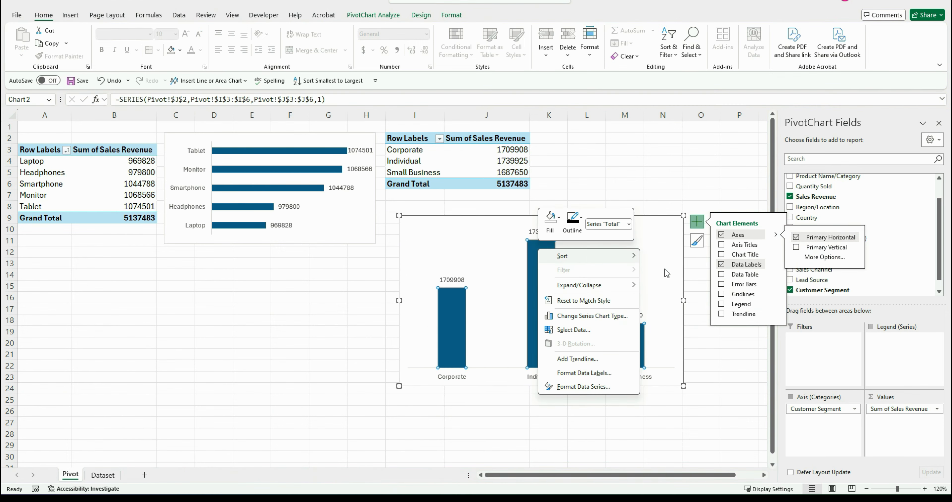
# Shrink the Customer Segment chart and move it beside its PivotTable, starting near cell K2
pyautogui.moveTo(400, 386); pyautogui.dragTo(465, 343)
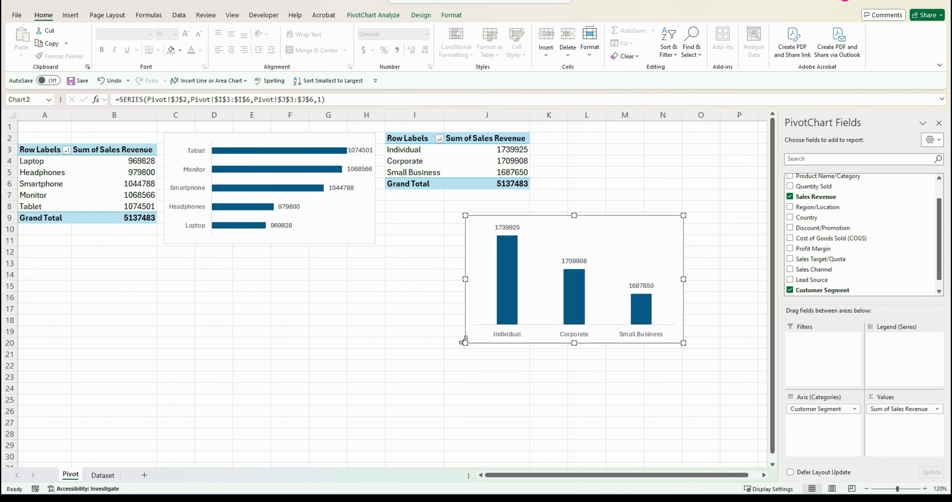
pyautogui.moveTo(576, 224); pyautogui.dragTo(643, 136)
pyautogui.click(464, 329)
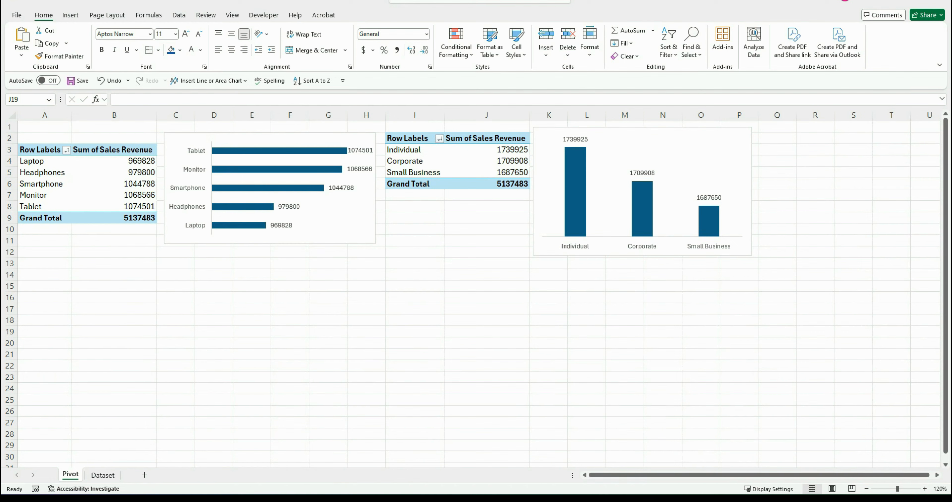
# Copy the product PivotTable A3:B9 and paste it at cell A14
pyautogui.moveTo(39, 150); pyautogui.dragTo(107, 218)
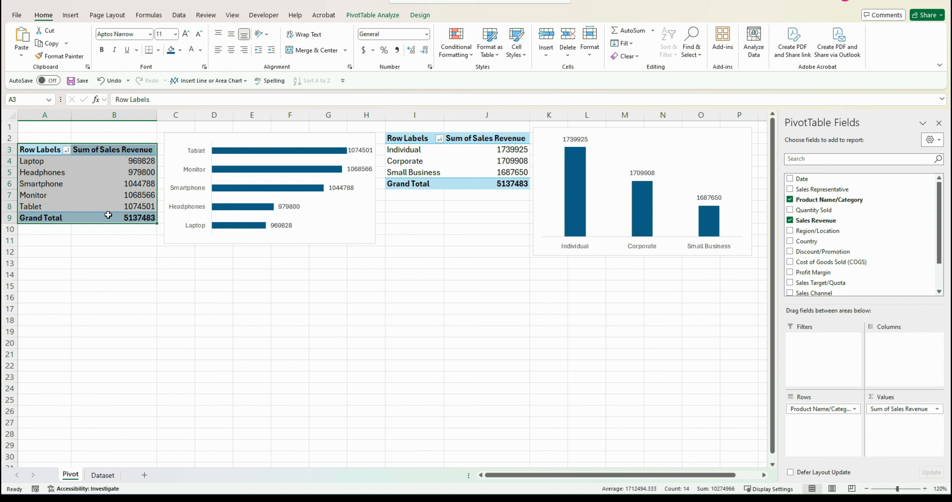
pyautogui.hotkey('ctrl', 'c')
pyautogui.click(40, 274)
pyautogui.hotkey('ctrl', 'v')
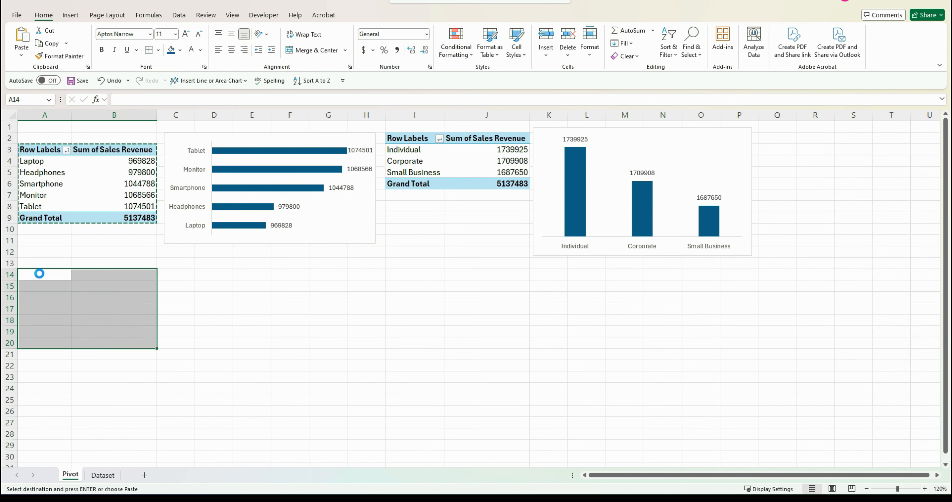
# Rebuild the pasted PivotTable with Lead Source as rows and Count of Lead Source as values
pyautogui.click(95, 372)
pyautogui.click(170, 309)
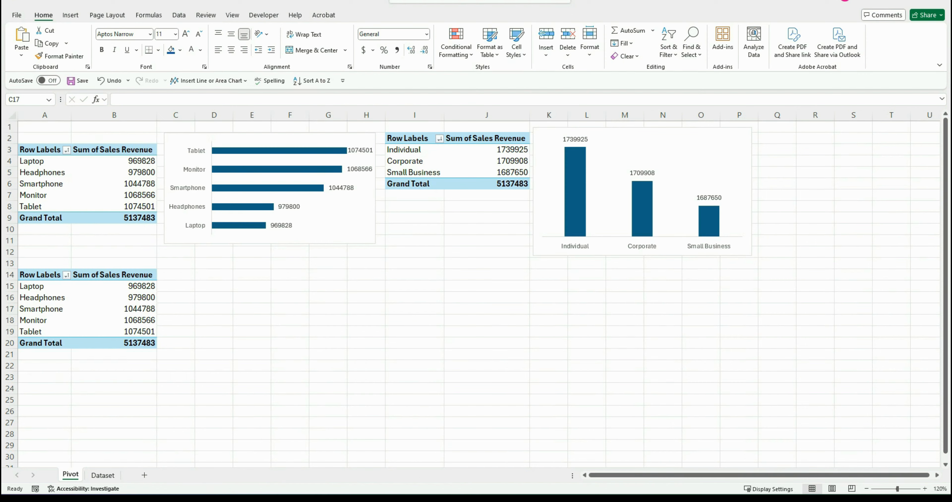
pyautogui.click(142, 298)
pyautogui.moveTo(834, 411); pyautogui.dragTo(595, 400)
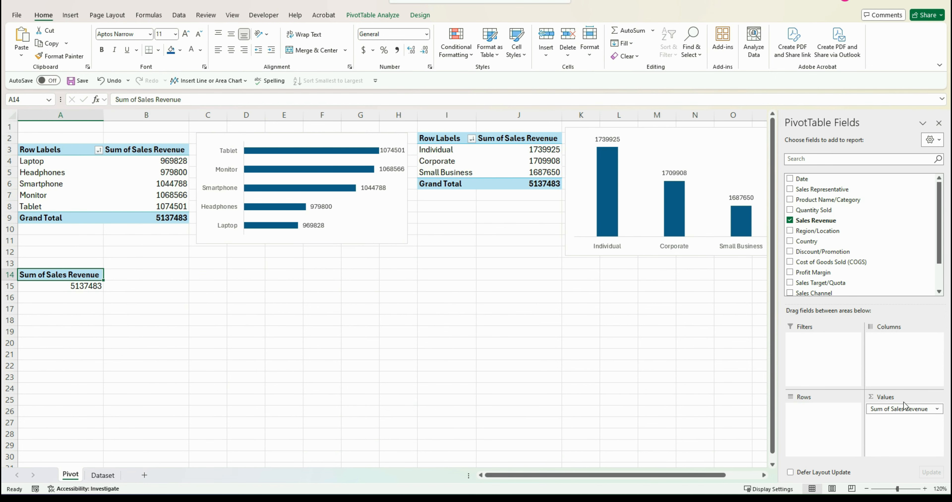
pyautogui.moveTo(905, 410); pyautogui.dragTo(653, 404)
pyautogui.scroll(-1, 873, 288)
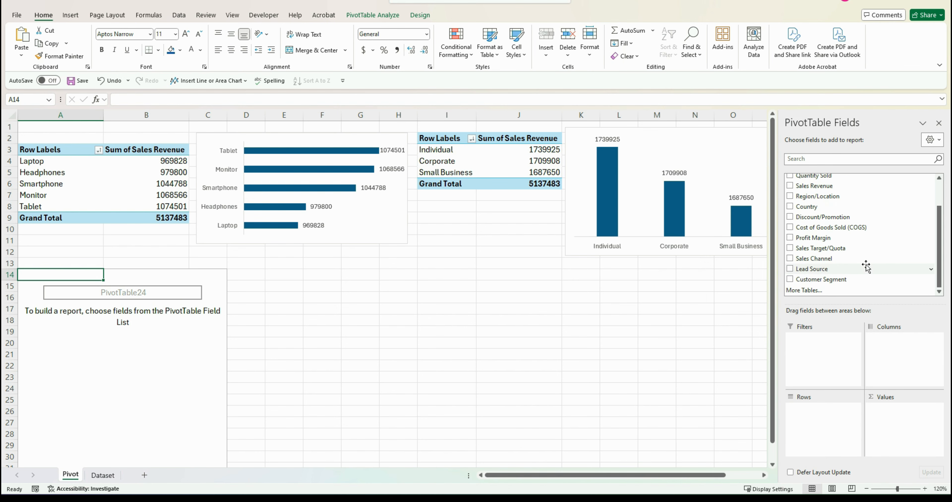
pyautogui.moveTo(851, 269); pyautogui.dragTo(823, 417)
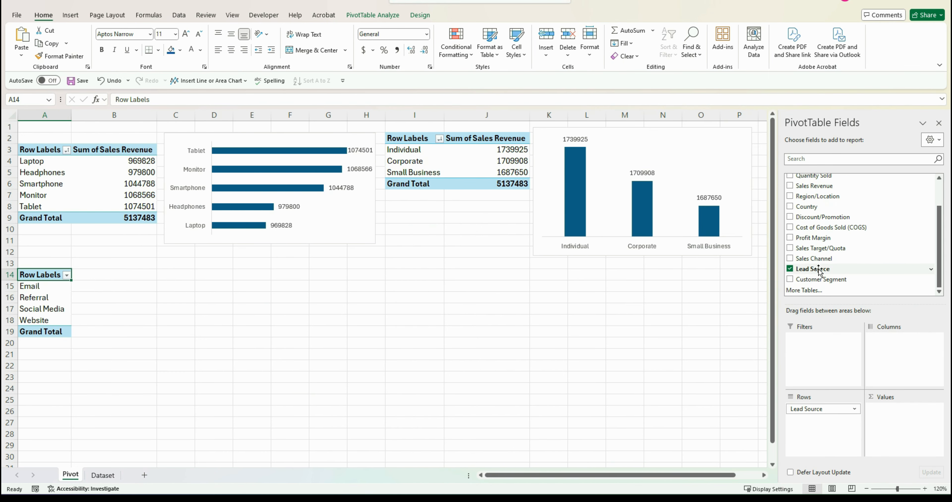
pyautogui.moveTo(819, 270); pyautogui.dragTo(912, 408)
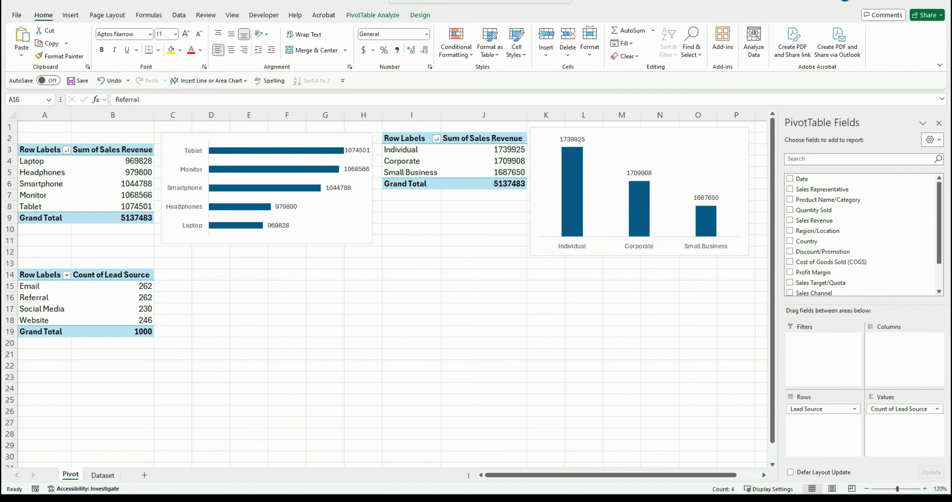
# Insert a clustered column PivotChart for Lead Source, place it beside the table, and hide all its field buttons
pyautogui.click(373, 15)
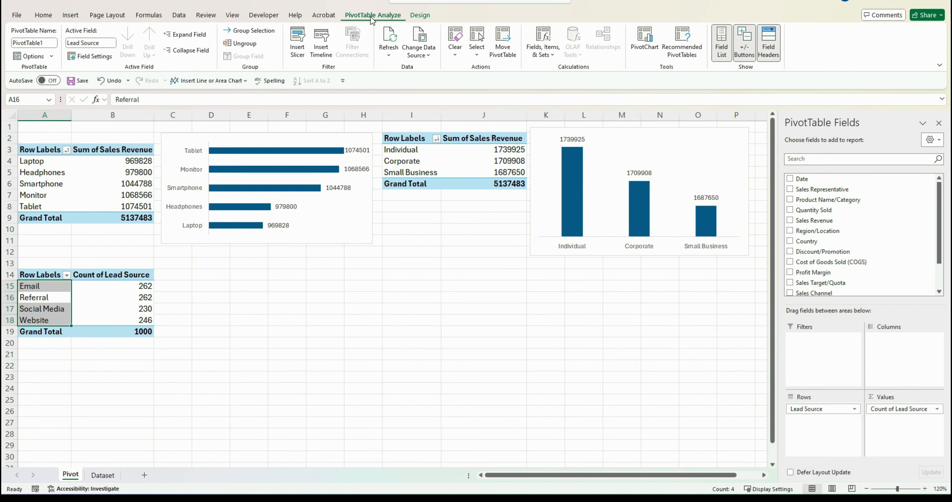
pyautogui.click(642, 46)
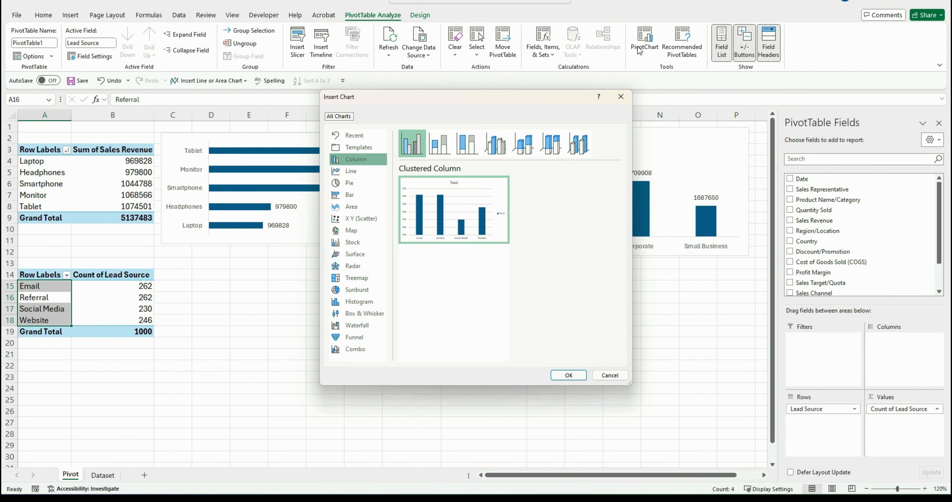
pyautogui.click(569, 375)
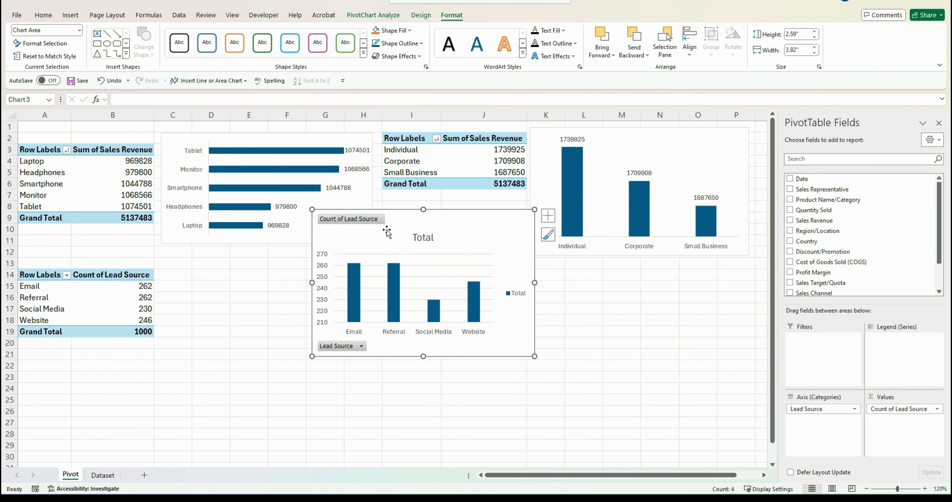
pyautogui.moveTo(387, 240); pyautogui.dragTo(274, 274)
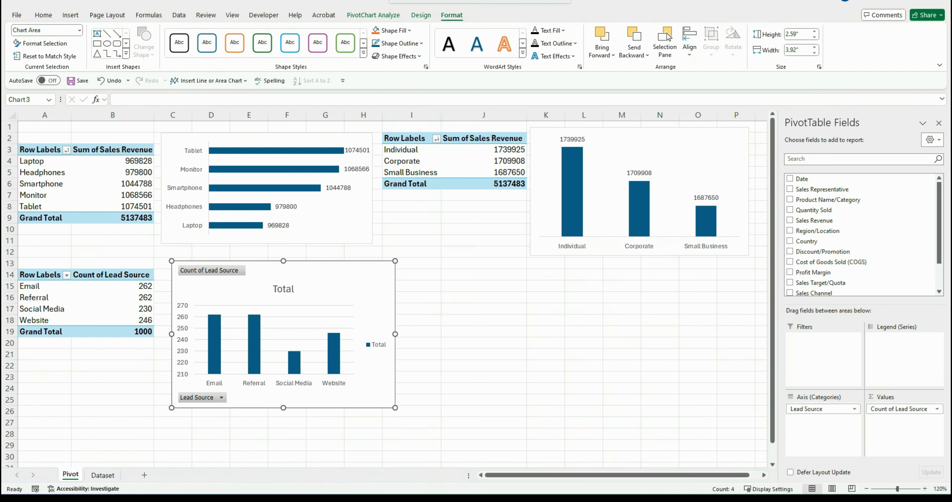
pyautogui.rightClick(217, 398)
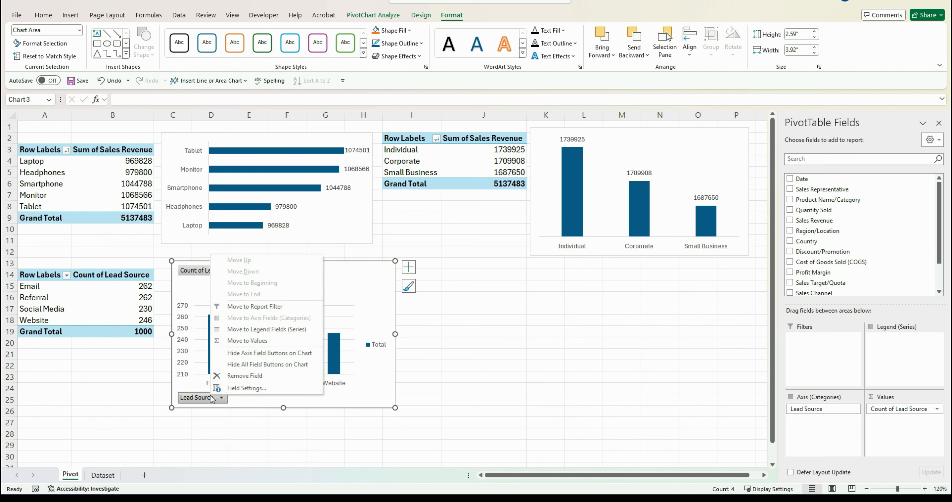
pyautogui.click(233, 365)
# Hide the chart's primary vertical axis, title, gridlines and legend, and add data labels
pyautogui.click(408, 267)
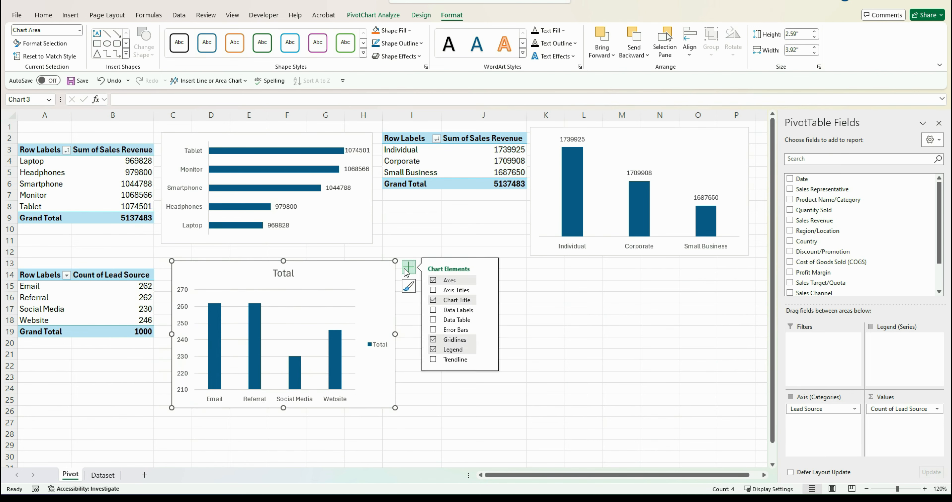
pyautogui.click(488, 280)
pyautogui.click(507, 292)
pyautogui.click(433, 300)
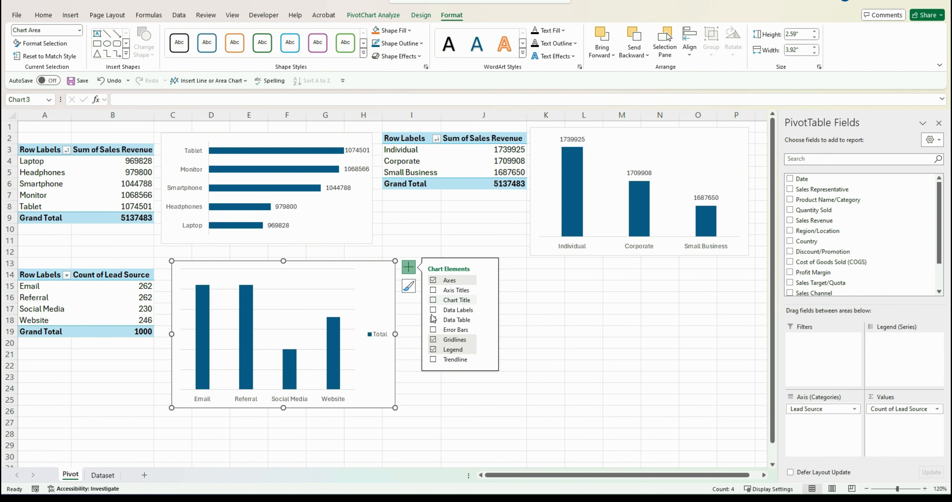
pyautogui.click(433, 339)
pyautogui.click(433, 349)
pyautogui.click(434, 310)
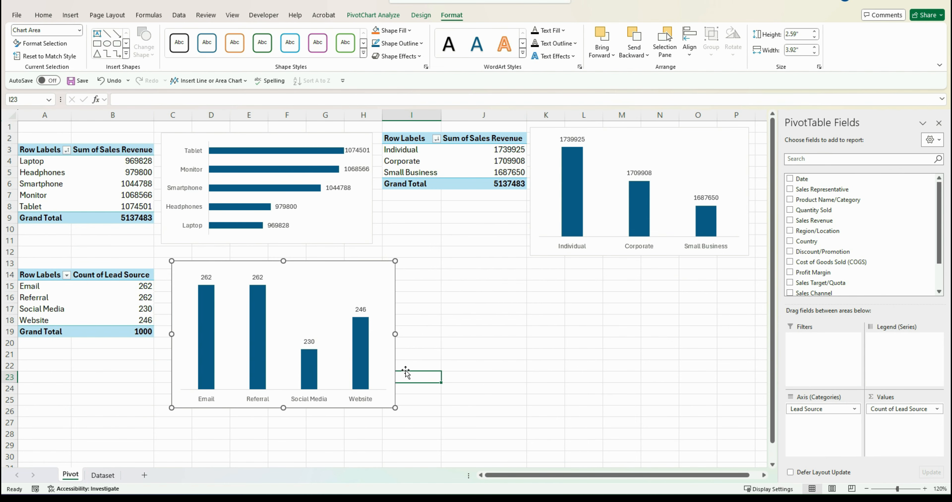
# Sort the Lead Source chart's columns from largest to smallest and shrink the chart slightly
pyautogui.click(361, 373)
pyautogui.rightClick(360, 375)
pyautogui.moveTo(458, 211)
pyautogui.click(510, 226)
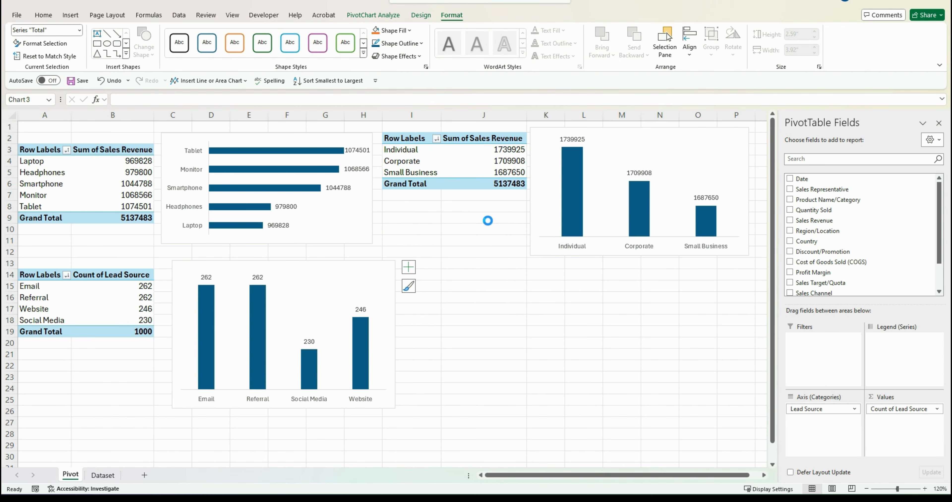
pyautogui.moveTo(172, 408); pyautogui.dragTo(185, 391)
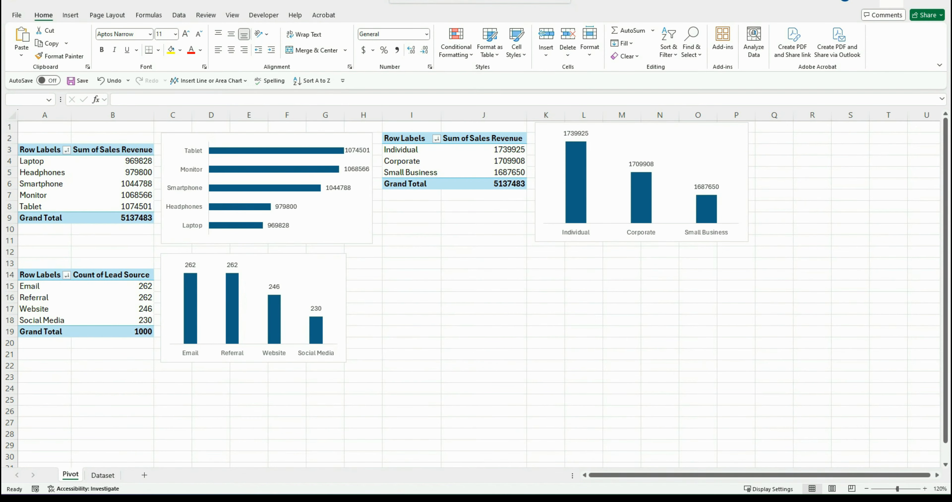
# Copy the Lead Source PivotTable to cell I13 and remove all its fields
pyautogui.moveTo(32, 275); pyautogui.dragTo(94, 326)
pyautogui.hotkey('ctrl', 'c')
pyautogui.click(396, 265)
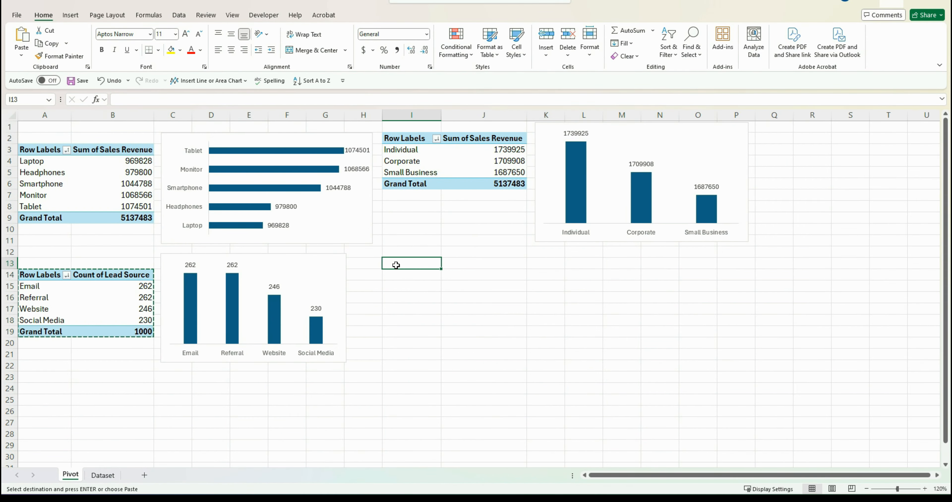
pyautogui.hotkey('ctrl', 'v')
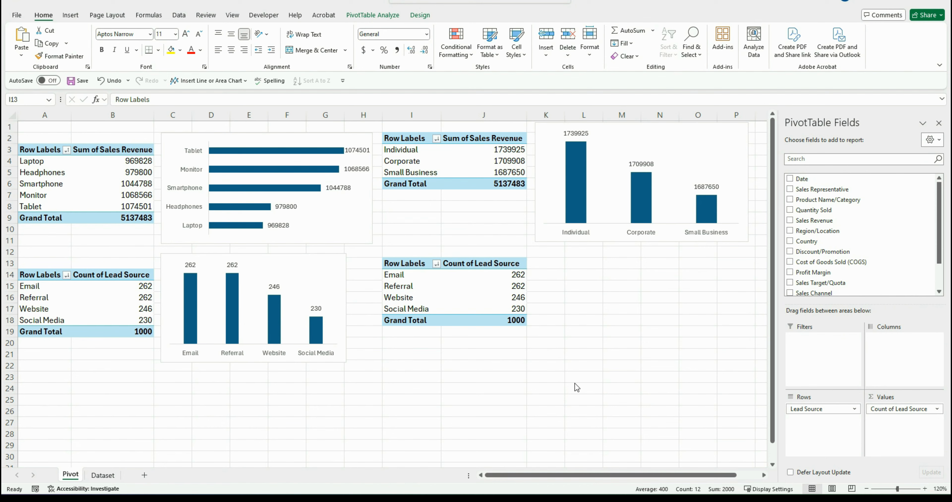
pyautogui.moveTo(843, 409); pyautogui.dragTo(739, 395)
pyautogui.moveTo(689, 406); pyautogui.dragTo(692, 404)
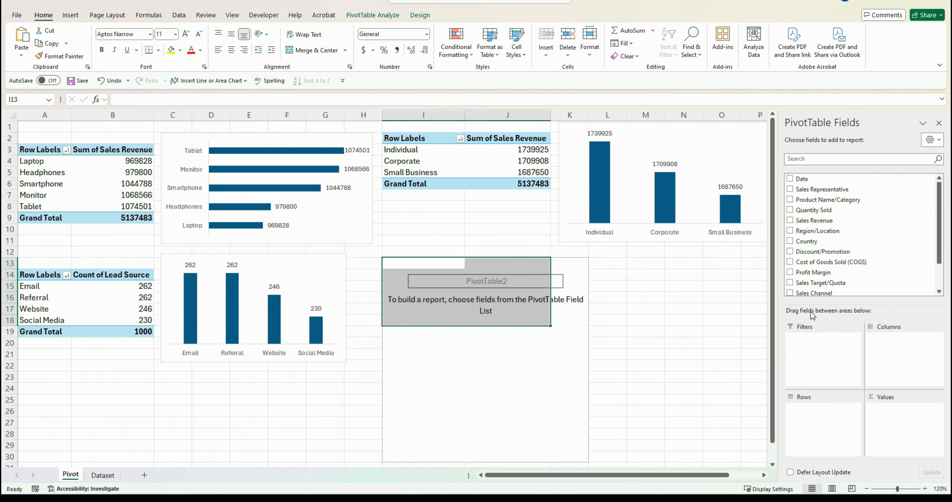
# Add Sales Channel to the copied PivotTable's rows and values to count sales by channel
pyautogui.moveTo(813, 293); pyautogui.dragTo(815, 408)
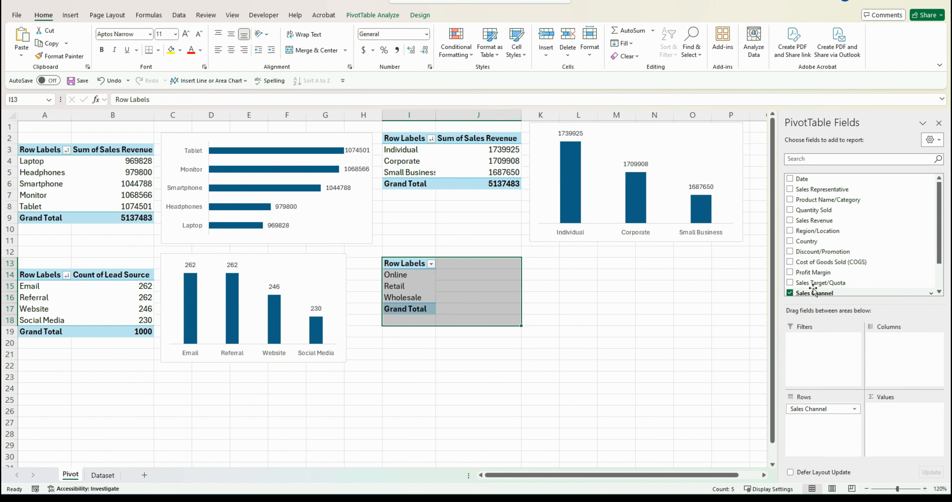
pyautogui.moveTo(814, 292); pyautogui.dragTo(898, 408)
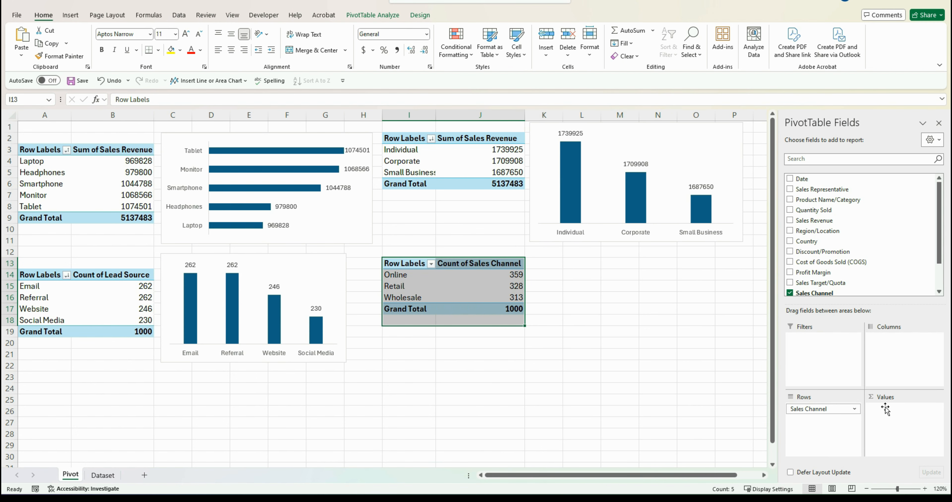
pyautogui.click(554, 286)
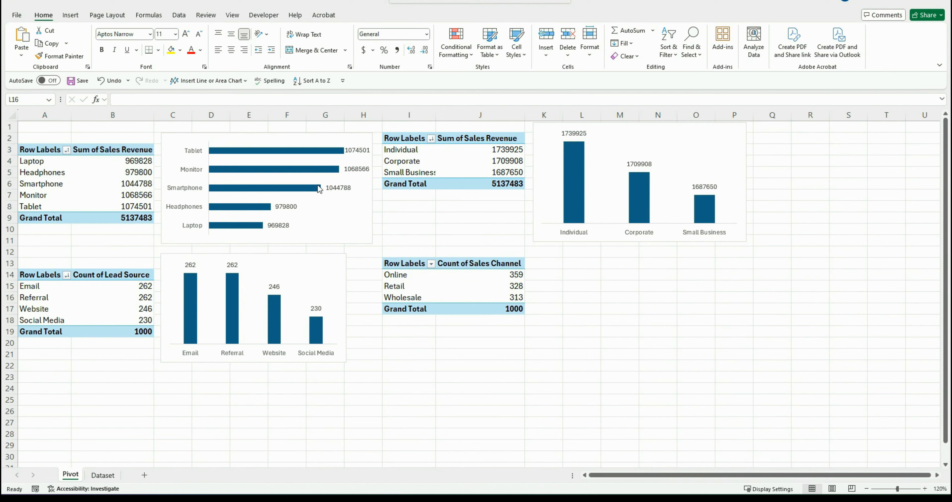
# Insert a doughnut PivotChart for the Sales Channel PivotTable and move it beside the table
pyautogui.click(386, 274)
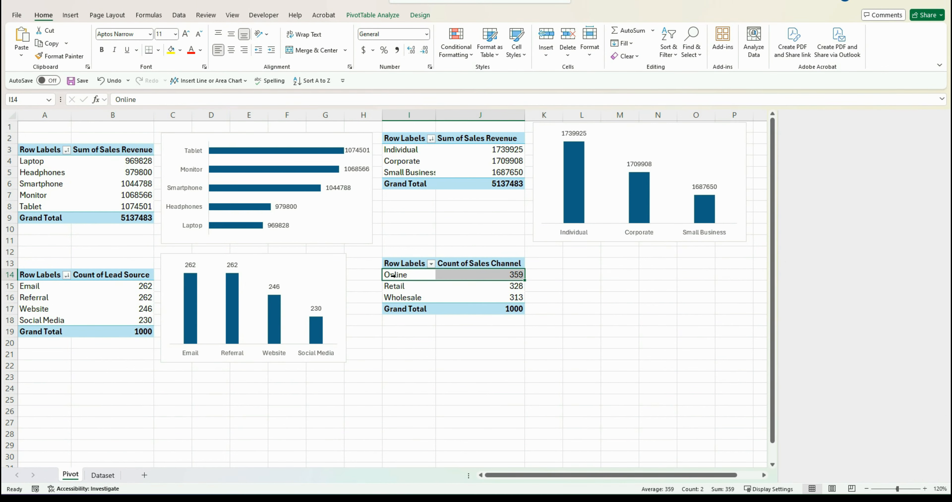
pyautogui.click(378, 18)
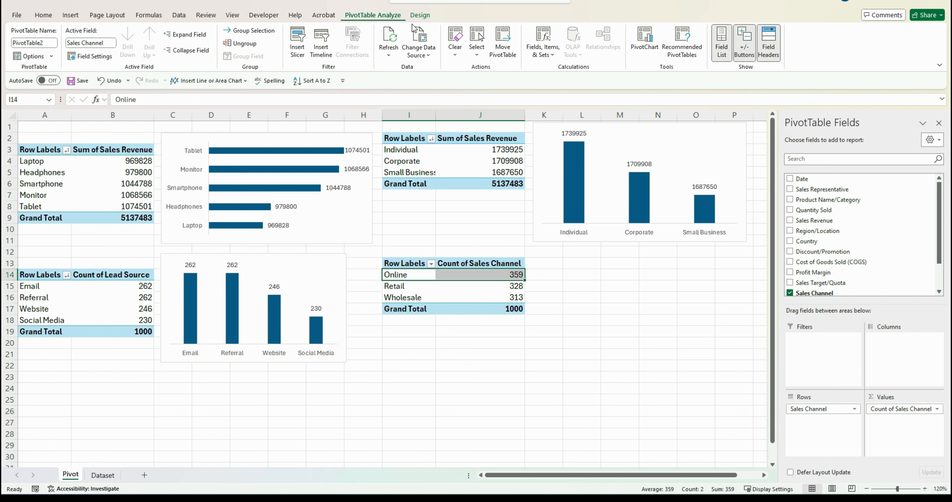
pyautogui.click(647, 46)
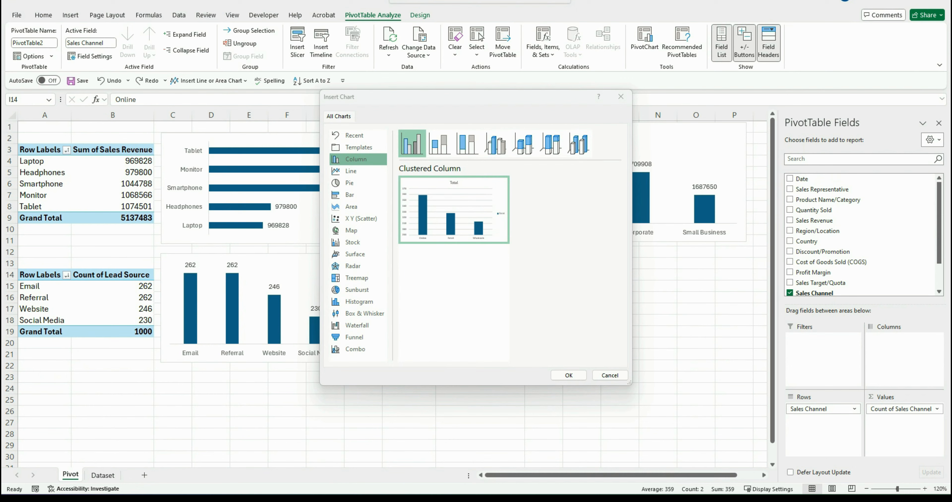
pyautogui.click(344, 183)
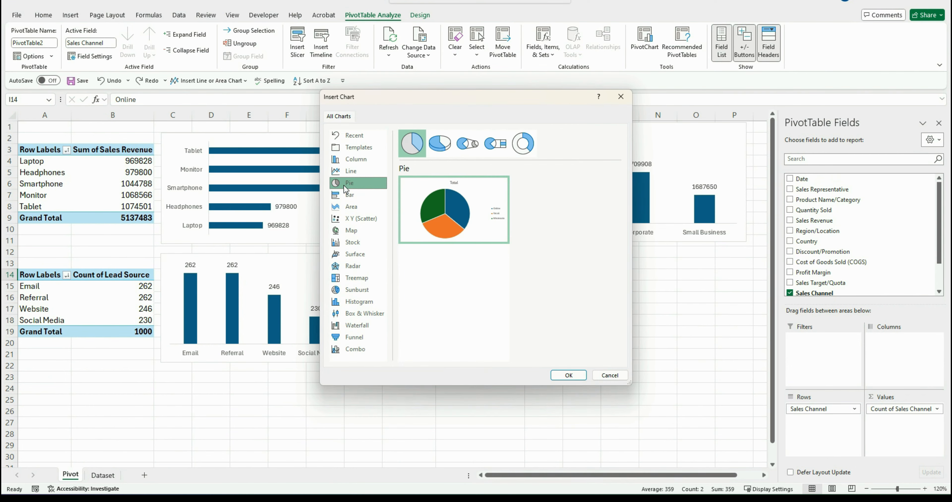
pyautogui.click(522, 144)
pyautogui.click(569, 374)
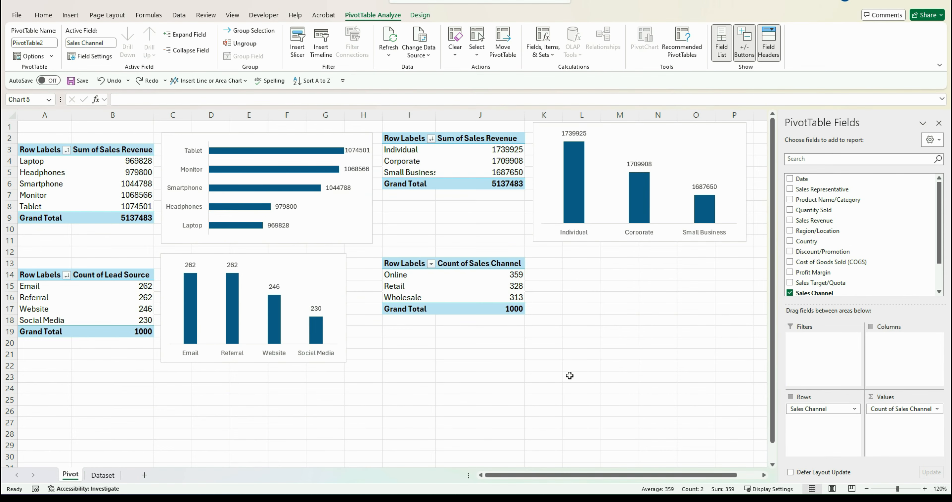
pyautogui.moveTo(250, 379); pyautogui.dragTo(538, 380)
pyautogui.click(524, 378)
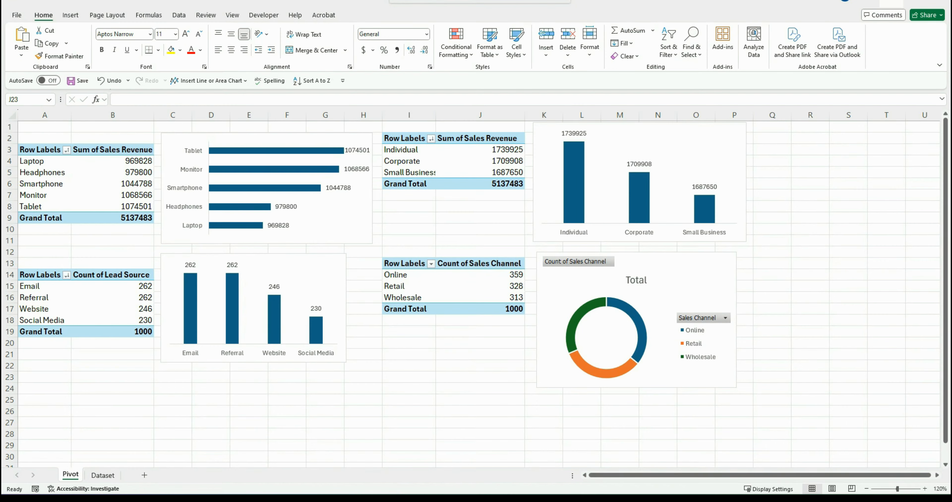
# Hide the doughnut chart's field buttons, move its legend to the top and remove its title
pyautogui.rightClick(568, 262)
pyautogui.click(599, 371)
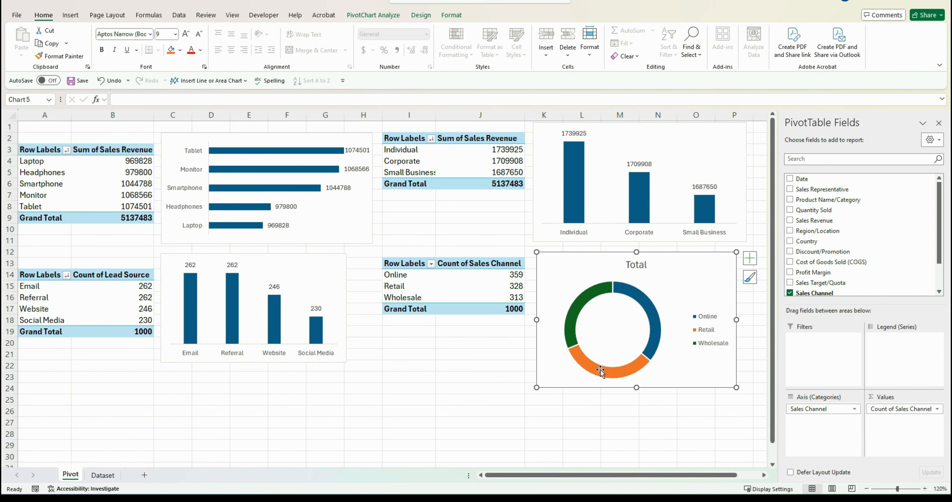
pyautogui.click(750, 258)
pyautogui.click(830, 291)
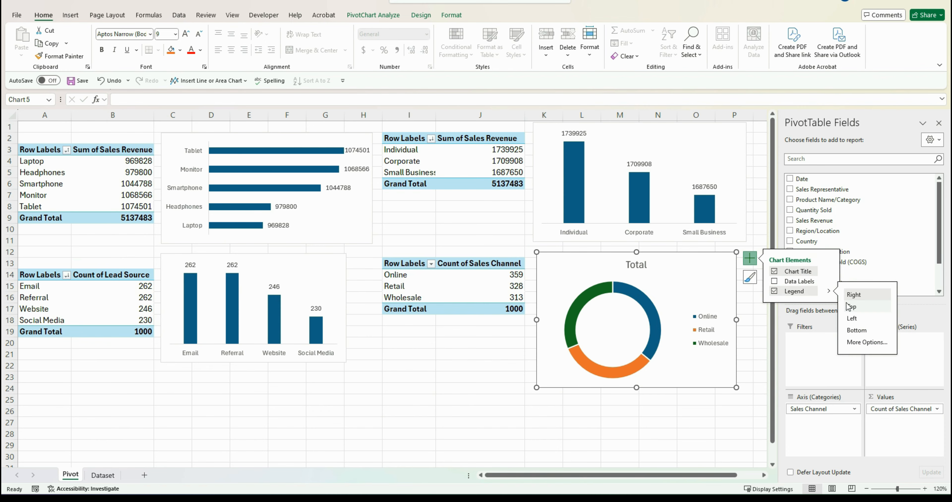
pyautogui.click(852, 307)
pyautogui.click(774, 271)
pyautogui.click(492, 359)
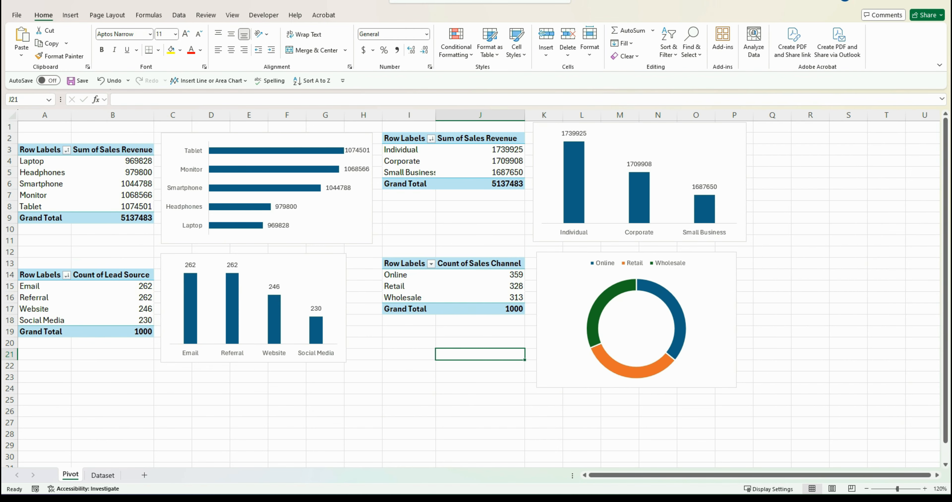
# Copy the Lead Source PivotTable and paste it at cell A25
pyautogui.hotkey('alt', 'Tab')
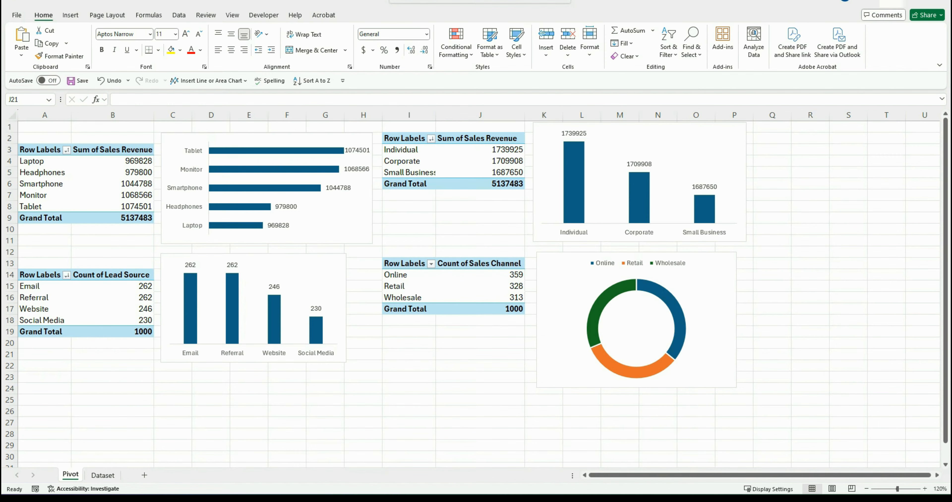
pyautogui.scroll(-2, 216, 199)
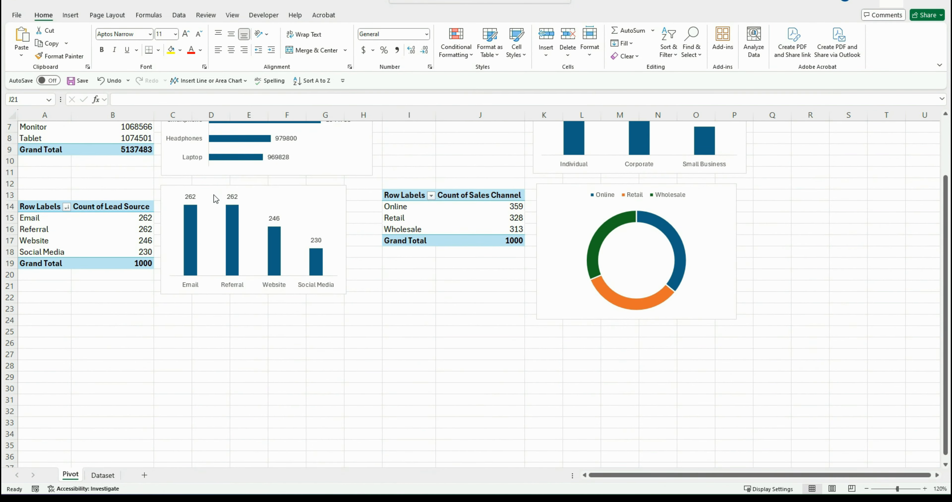
pyautogui.scroll(-1, 216, 199)
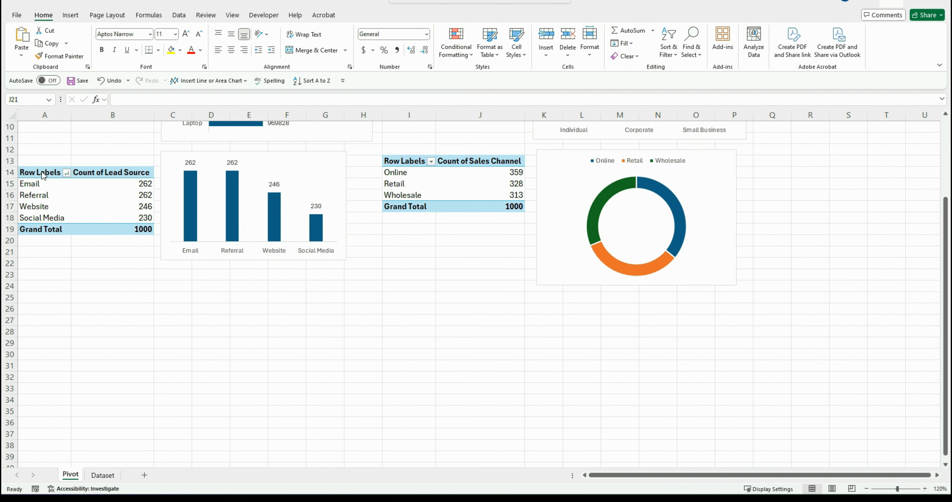
pyautogui.moveTo(43, 175); pyautogui.dragTo(107, 234)
pyautogui.hotkey('ctrl', 'c')
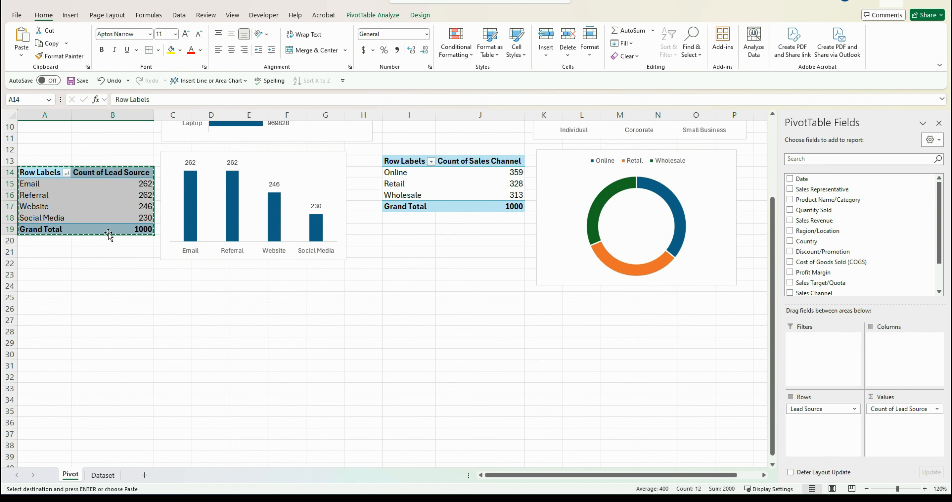
pyautogui.click(47, 296)
pyautogui.hotkey('ctrl', 'v')
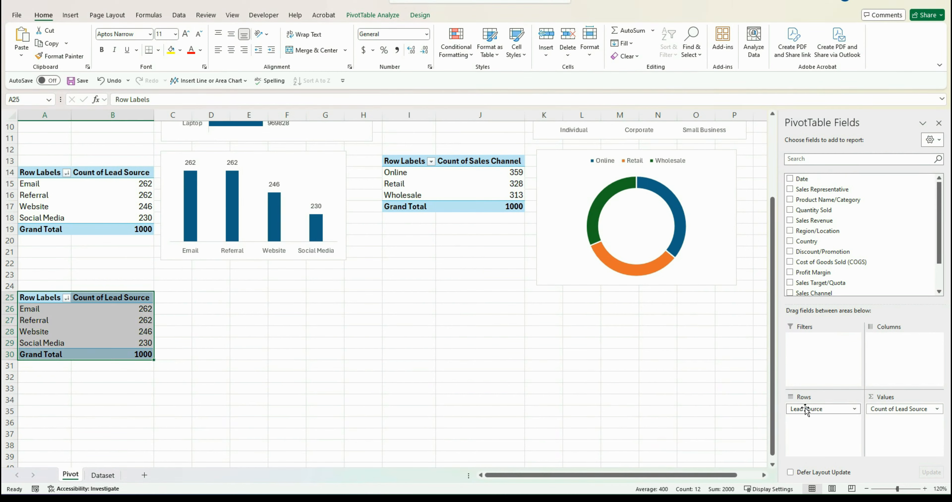
# Remove the copied PivotTable's fields and add Date to its rows
pyautogui.moveTo(802, 410); pyautogui.dragTo(643, 403)
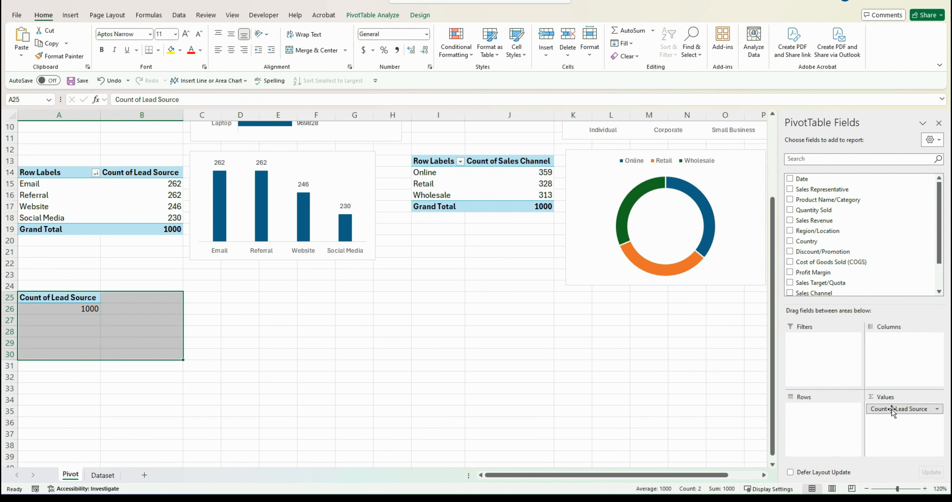
pyautogui.moveTo(890, 413); pyautogui.dragTo(631, 405)
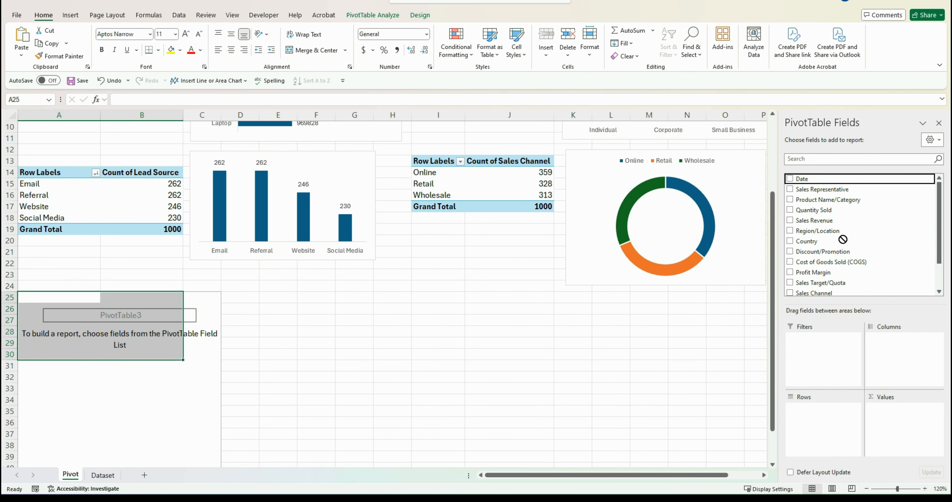
pyautogui.scroll(-1, 839, 240)
pyautogui.moveTo(825, 410); pyautogui.dragTo(825, 410)
pyautogui.scroll(-5, 850, 240)
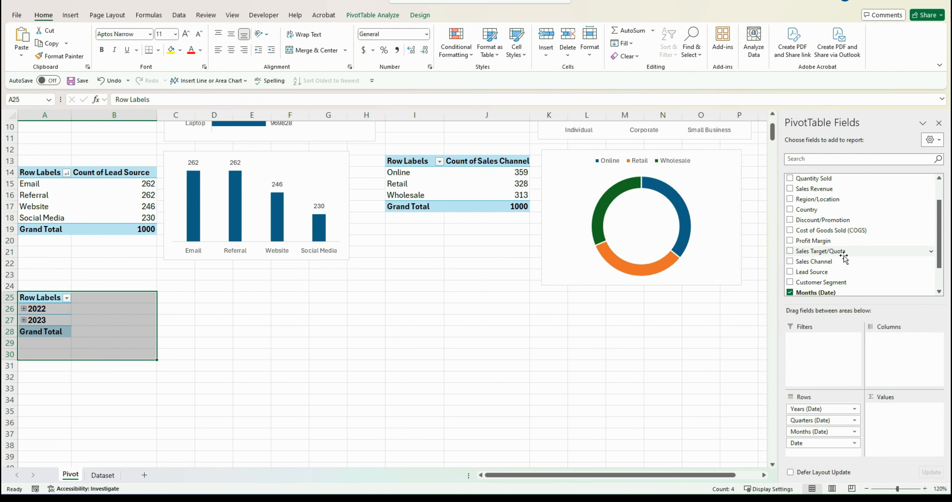
# Add Profit Margin to the values and remove Years, Quarters and Date from the rows, keeping Months
pyautogui.moveTo(882, 238); pyautogui.dragTo(915, 421)
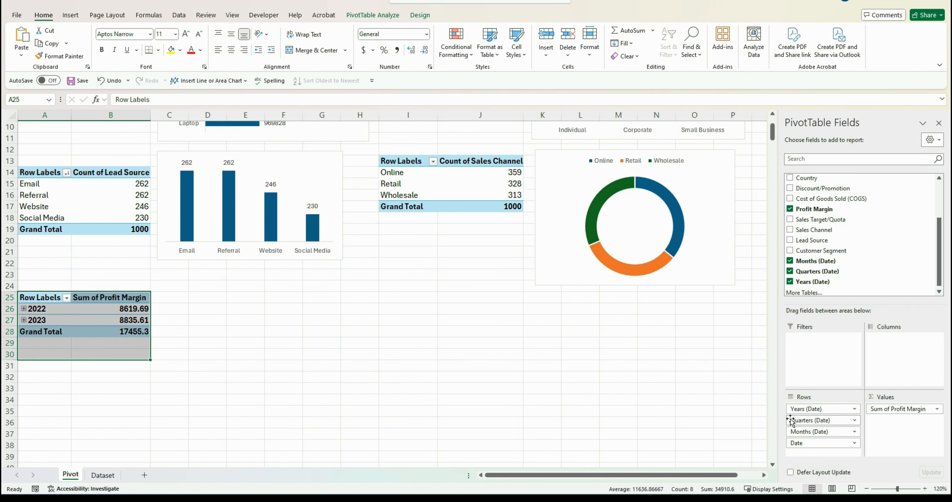
pyautogui.moveTo(794, 409); pyautogui.dragTo(676, 401)
pyautogui.moveTo(813, 409); pyautogui.dragTo(653, 410)
pyautogui.moveTo(813, 421); pyautogui.dragTo(655, 414)
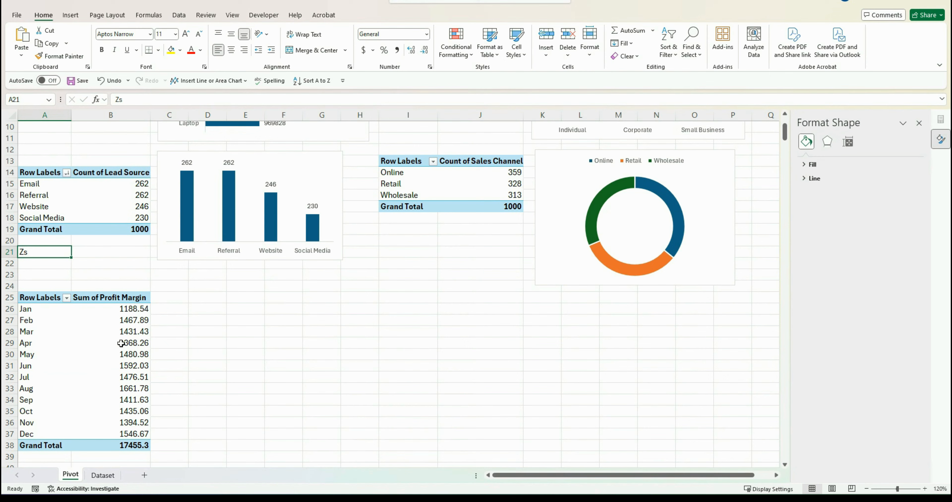
pyautogui.click(120, 344)
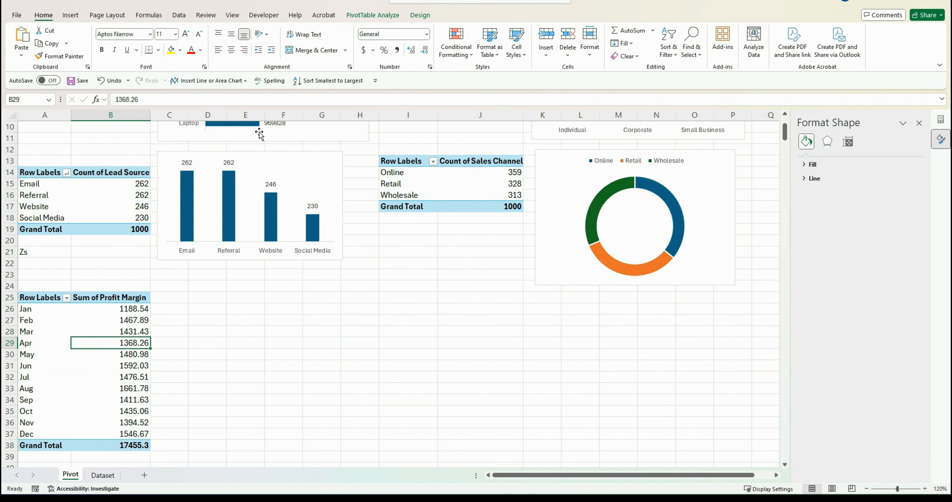
# Insert a line PivotChart of profit margin by month, resize it and place it beside the table
pyautogui.click(355, 17)
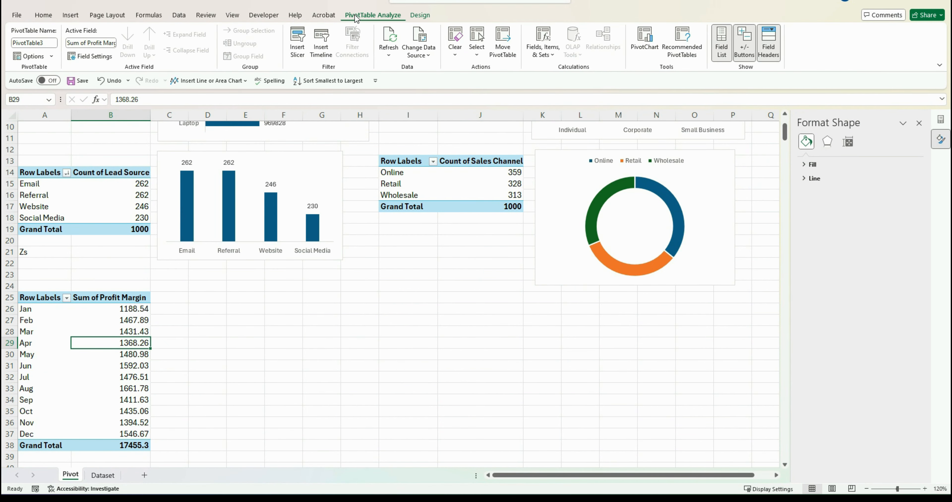
pyautogui.click(654, 43)
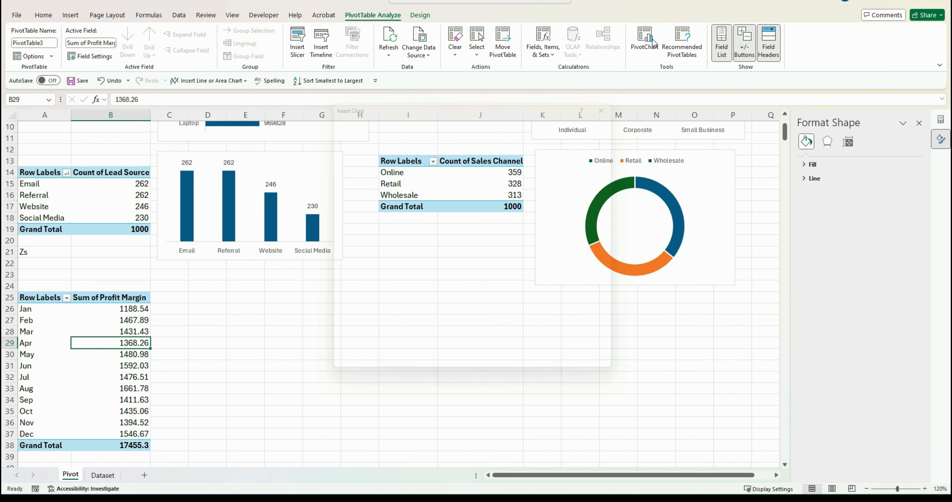
pyautogui.click(349, 172)
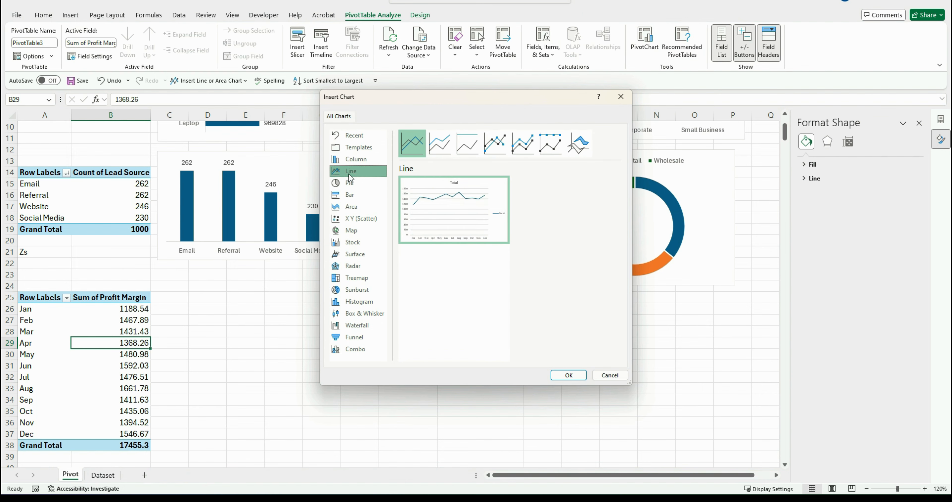
pyautogui.click(559, 376)
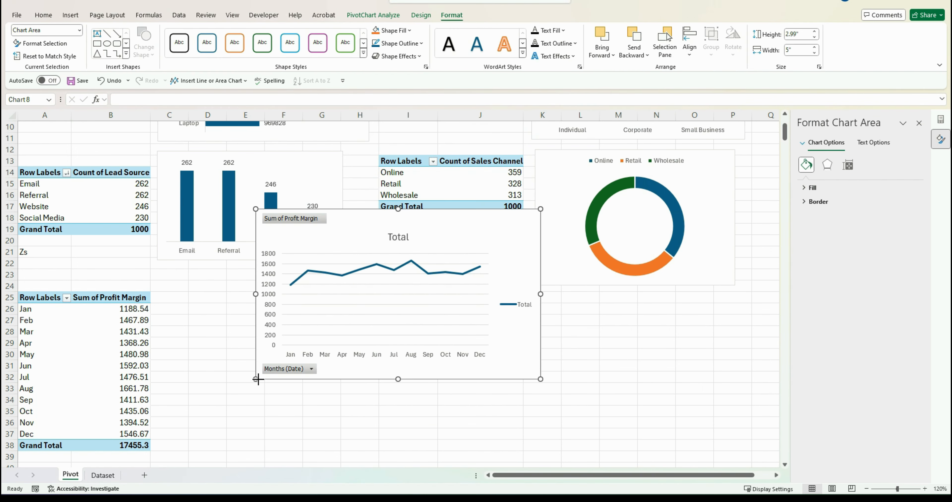
pyautogui.moveTo(258, 379); pyautogui.dragTo(276, 370)
pyautogui.moveTo(370, 219); pyautogui.dragTo(276, 298)
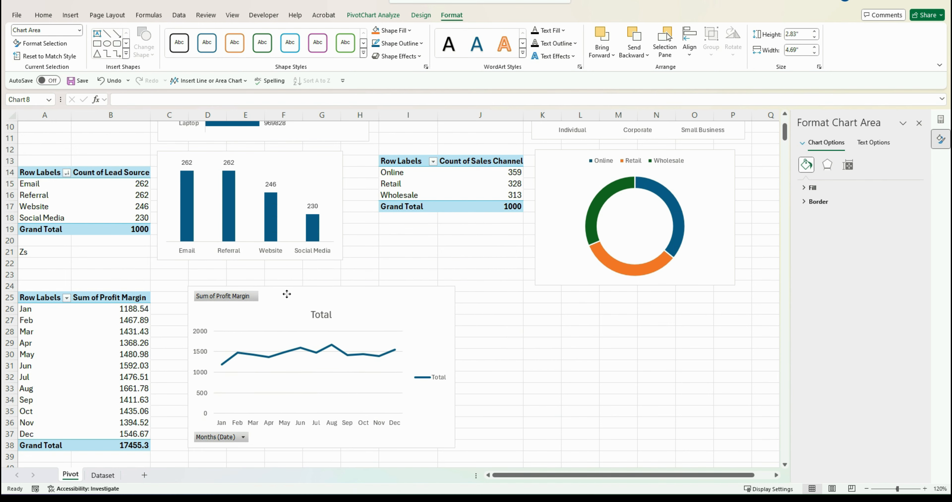
# Hide the line chart's field buttons, legend, title and gridlines
pyautogui.rightClick(192, 441)
pyautogui.click(227, 415)
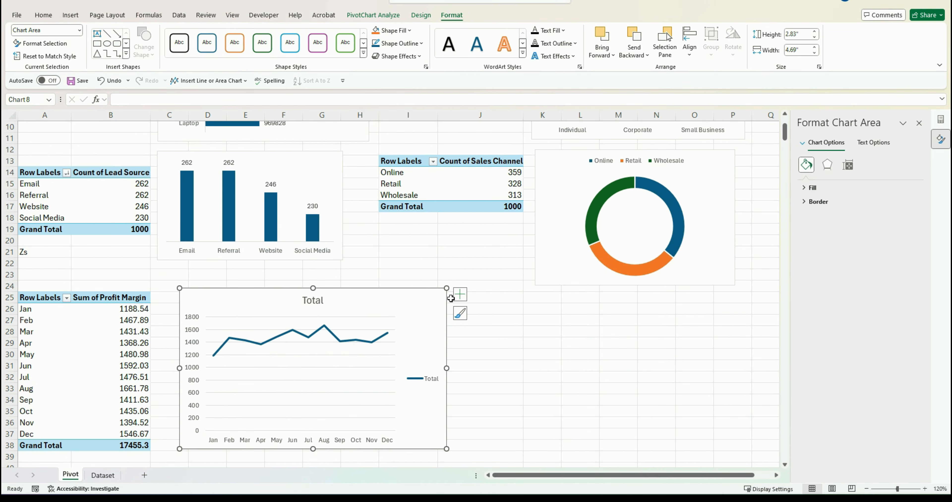
pyautogui.click(459, 294)
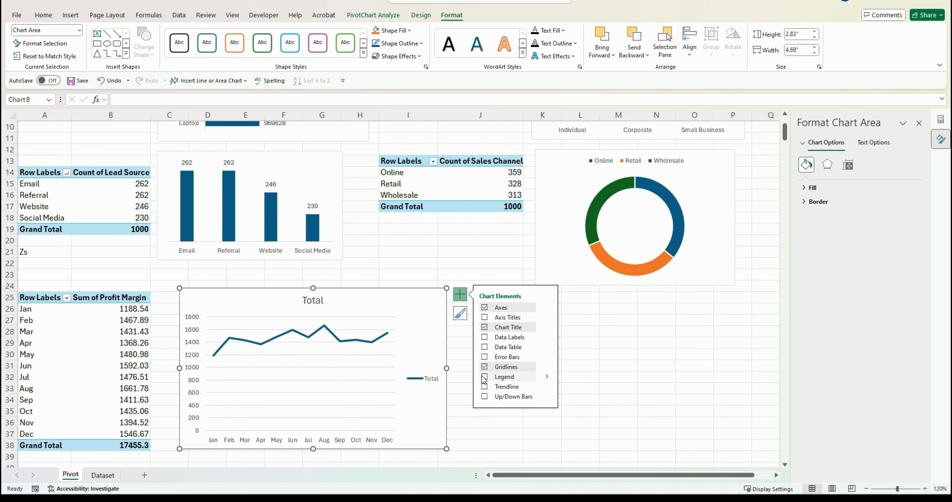
pyautogui.click(484, 377)
pyautogui.click(485, 328)
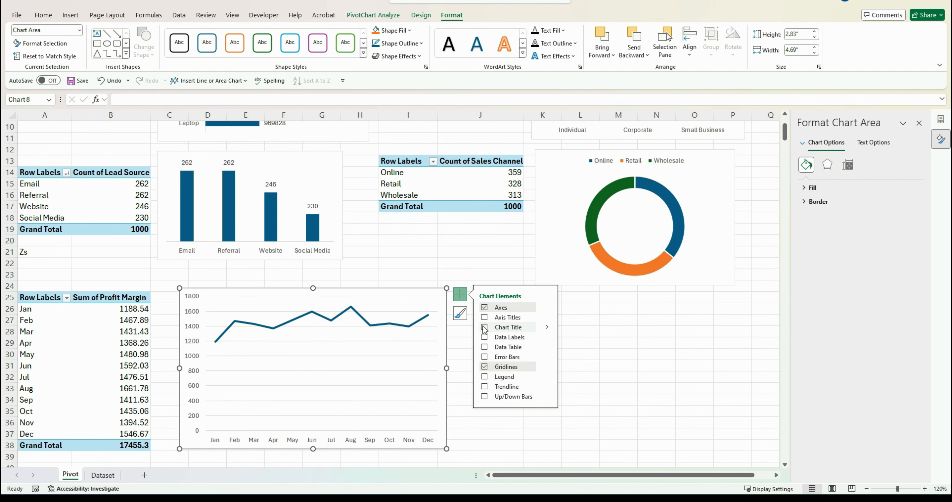
pyautogui.click(485, 366)
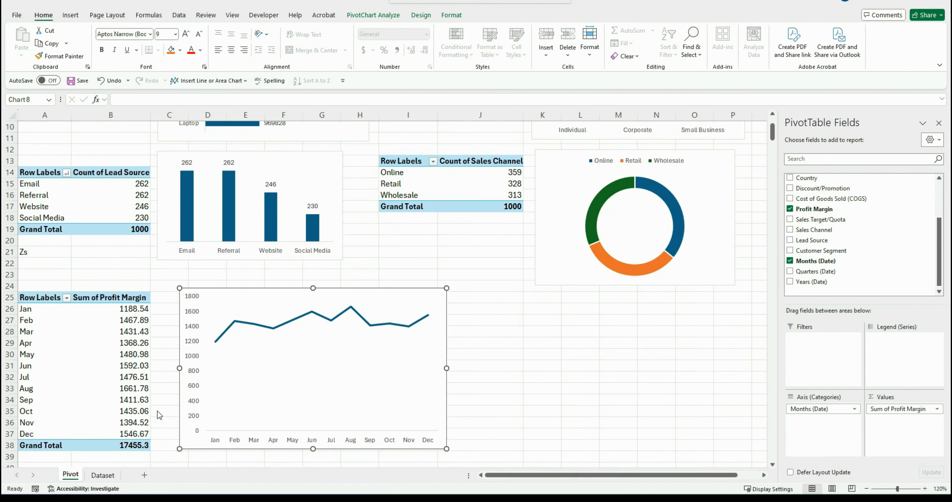
# Set the profit margin chart's vertical axis minimum bound to 1000
pyautogui.click(194, 388)
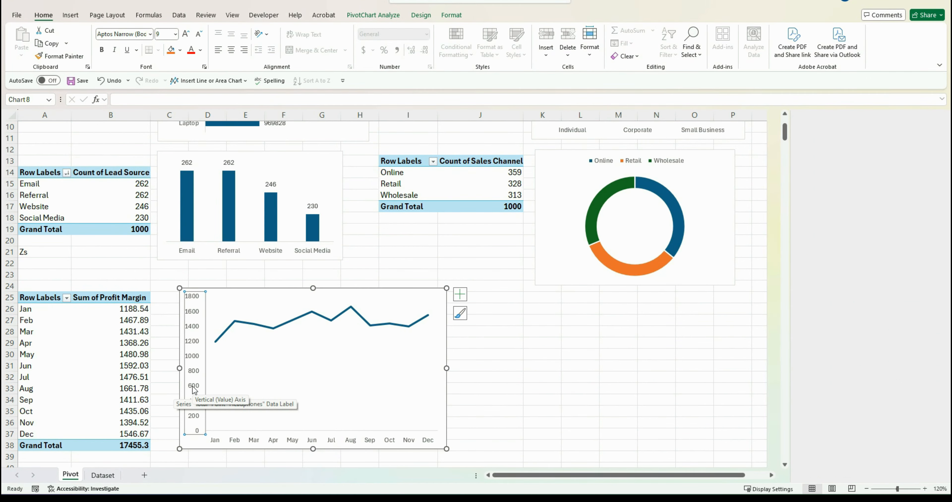
pyautogui.rightClick(193, 389)
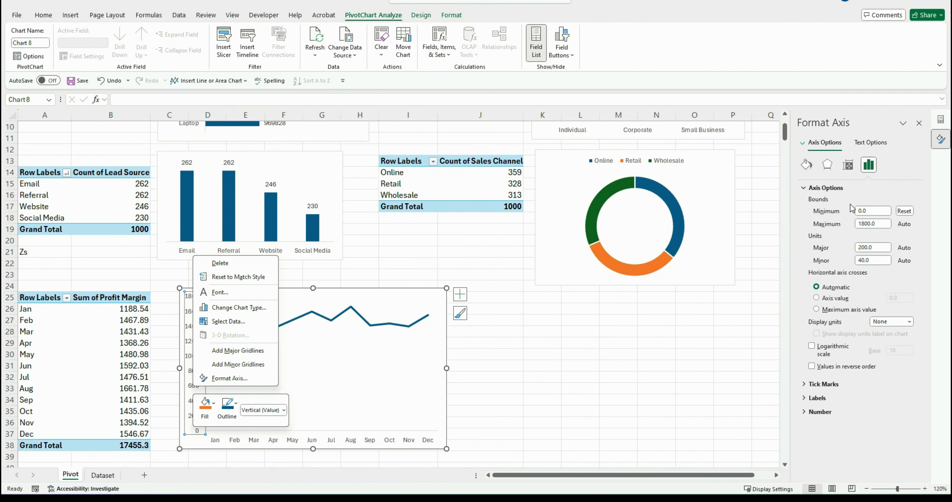
pyautogui.click(867, 212)
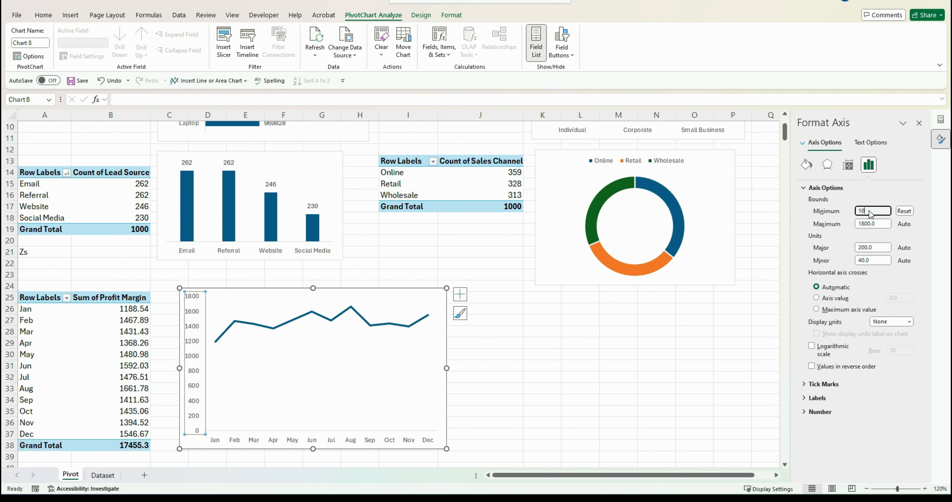
pyautogui.click(764, 251)
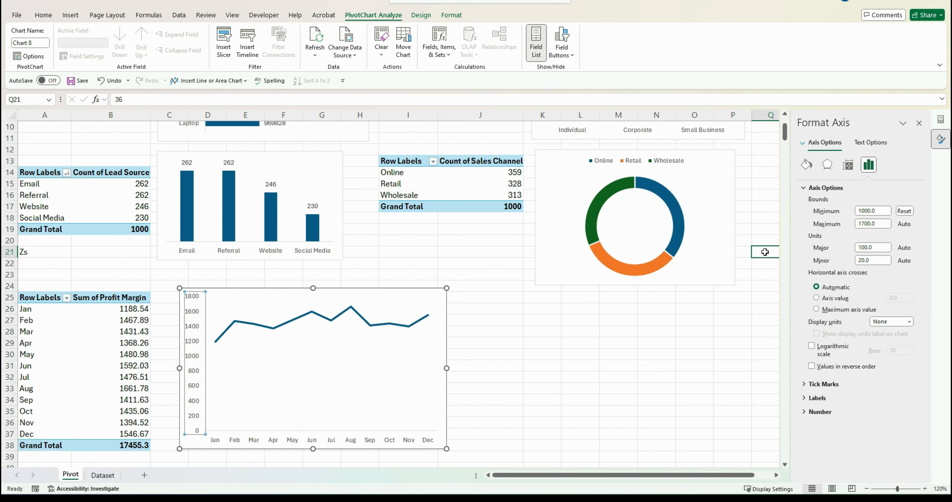
# Shrink the profit margin line chart and move it beside its PivotTable
pyautogui.click(436, 425)
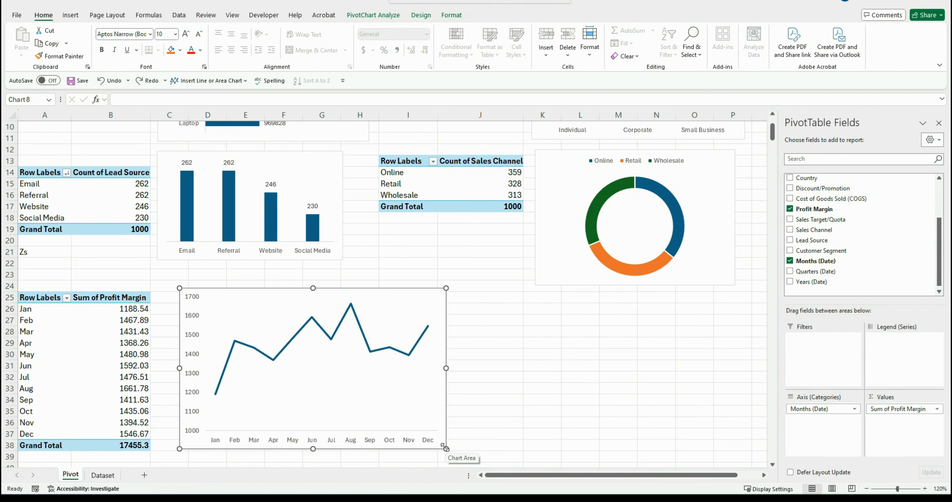
pyautogui.moveTo(446, 448); pyautogui.dragTo(363, 393)
pyautogui.moveTo(318, 289); pyautogui.dragTo(299, 314)
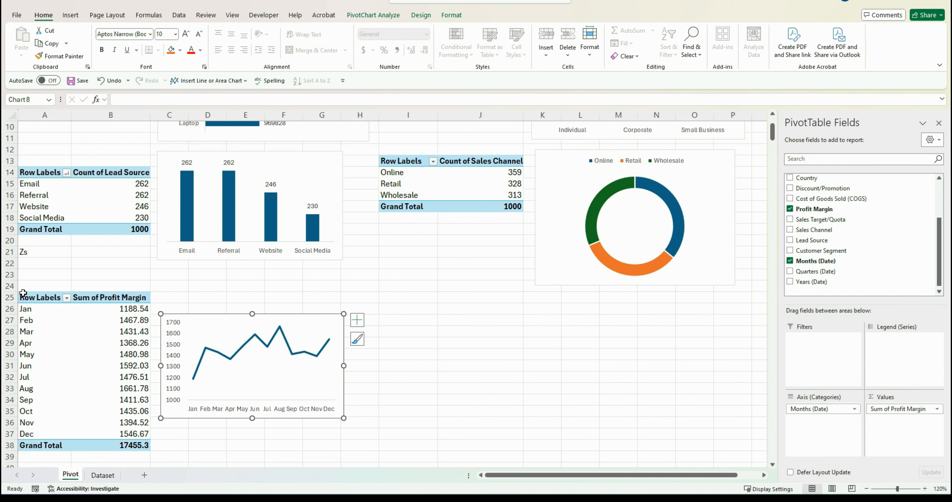
# Copy the profit margin PivotTable and paste it into cell I25 beside the chart
pyautogui.moveTo(51, 298); pyautogui.dragTo(108, 445)
pyautogui.hotkey('ctrl', 'c')
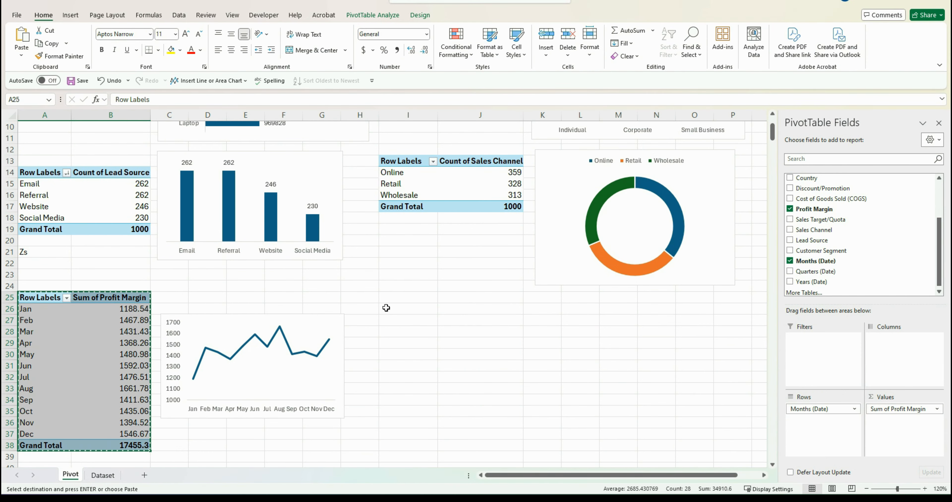
pyautogui.click(388, 300)
pyautogui.hotkey('ctrl', 'v')
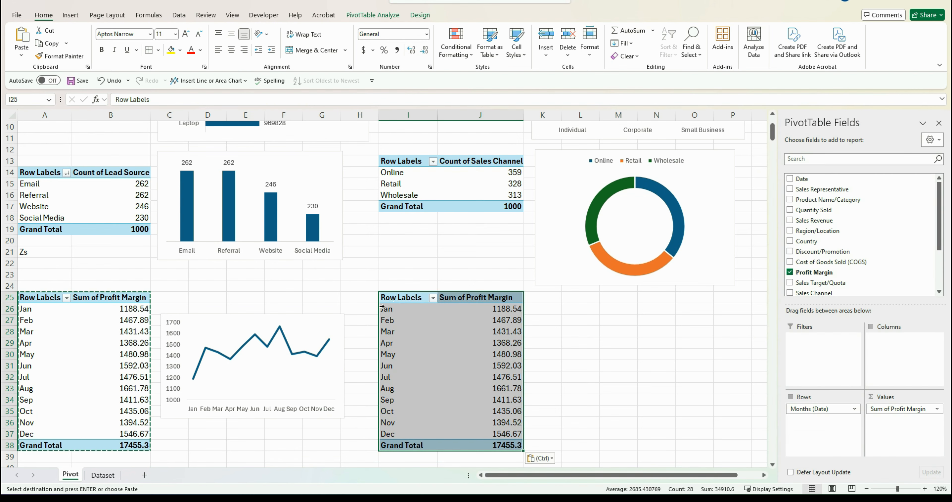
pyautogui.click(383, 309)
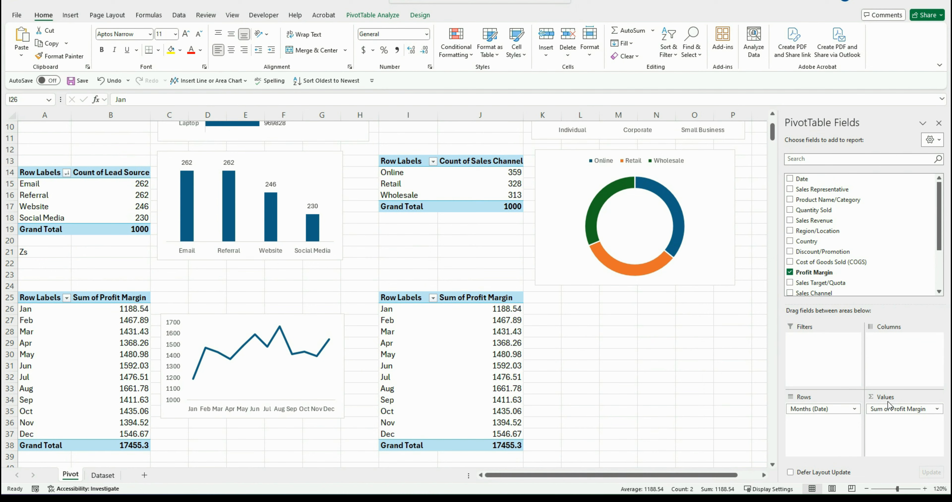
# Replace Profit Margin with Sales Revenue in the copied PivotTable's values
pyautogui.moveTo(894, 407); pyautogui.dragTo(670, 394)
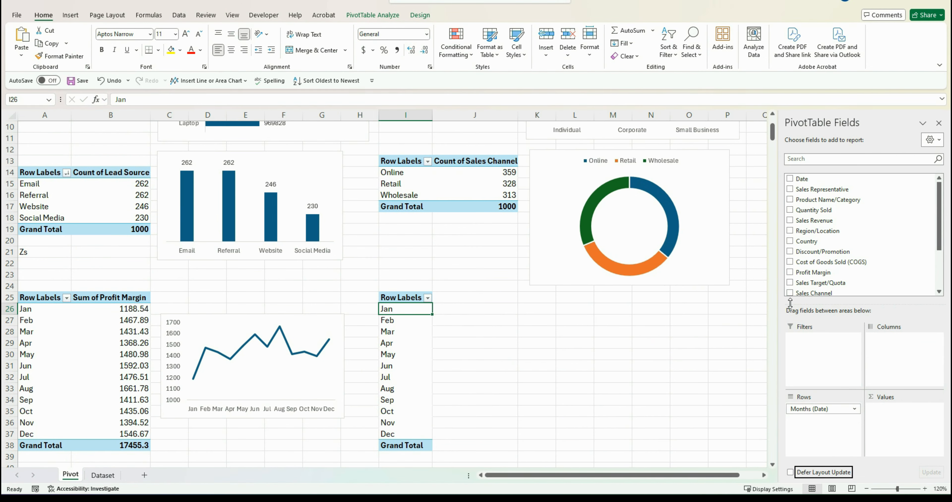
pyautogui.moveTo(825, 220); pyautogui.dragTo(904, 405)
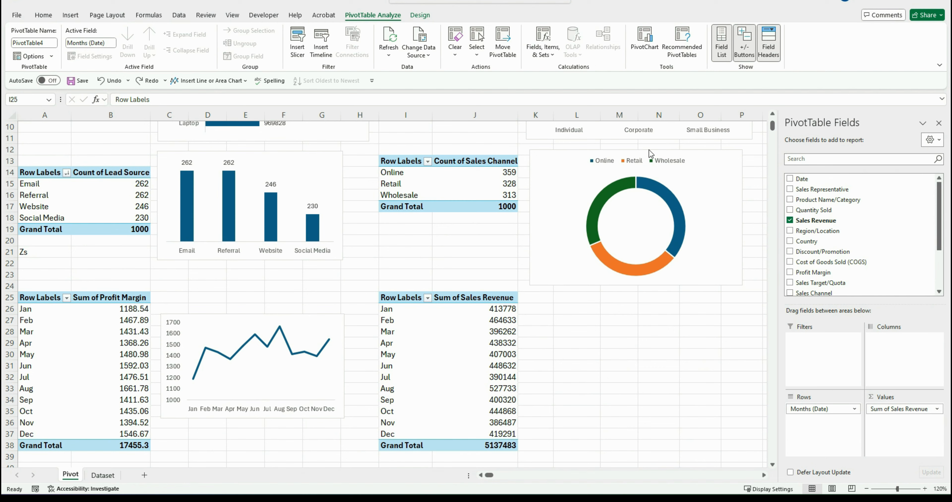
# Add Date to the columns, move Months to the rows, and remove Quarters and Date, keeping Years as columns
pyautogui.moveTo(801, 178); pyautogui.dragTo(909, 348)
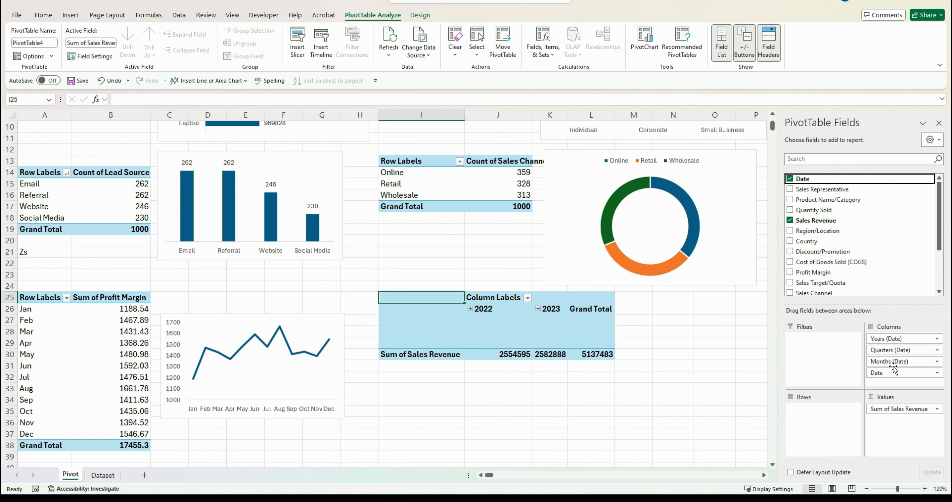
pyautogui.moveTo(889, 361); pyautogui.dragTo(815, 422)
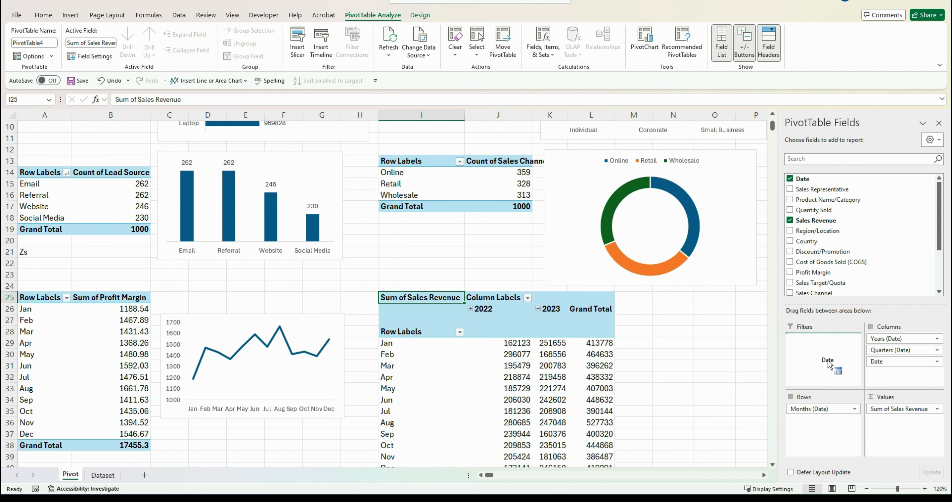
pyautogui.moveTo(895, 350); pyautogui.dragTo(695, 352)
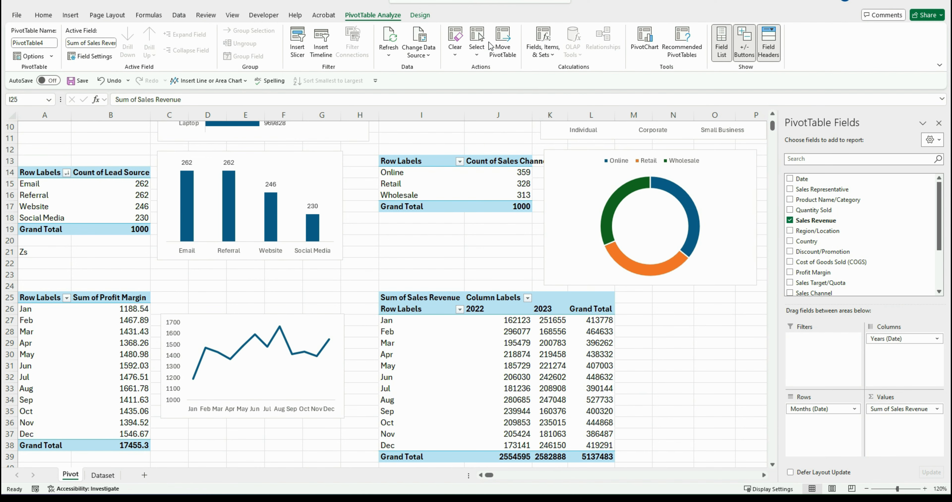
# Insert a line PivotChart of sales revenue by month per year and place it below the revenue table
pyautogui.click(647, 41)
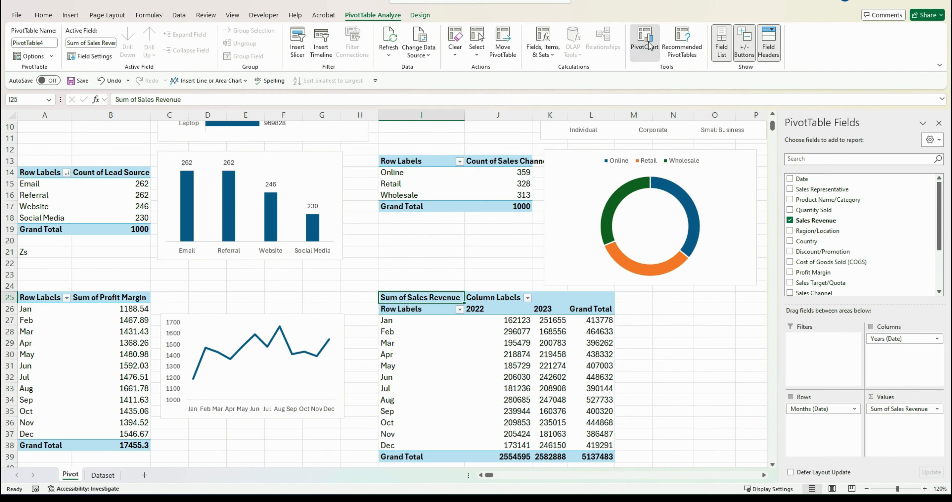
pyautogui.click(354, 172)
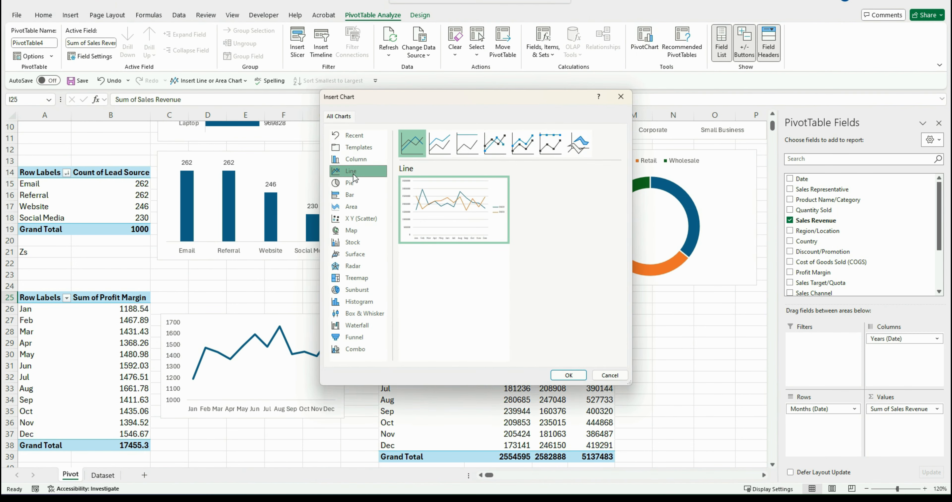
pyautogui.click(569, 374)
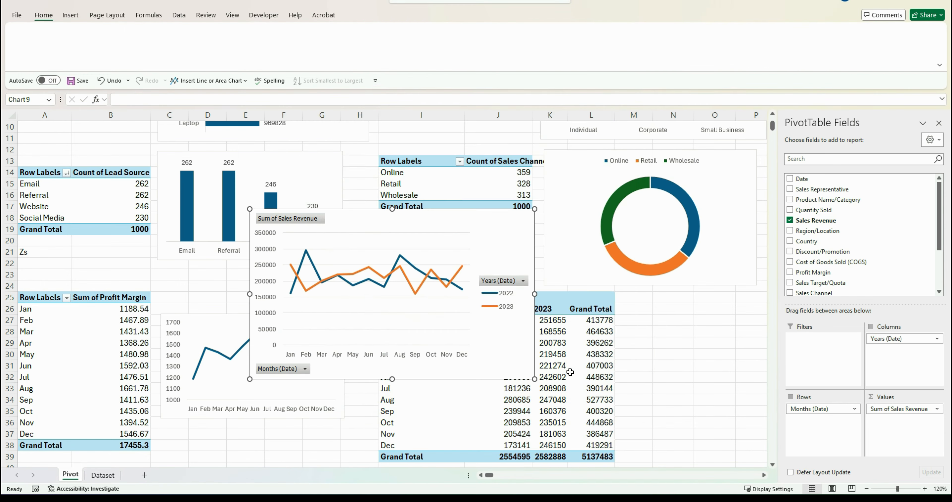
pyautogui.moveTo(363, 232); pyautogui.dragTo(528, 303)
pyautogui.scroll(-2, 485, 355)
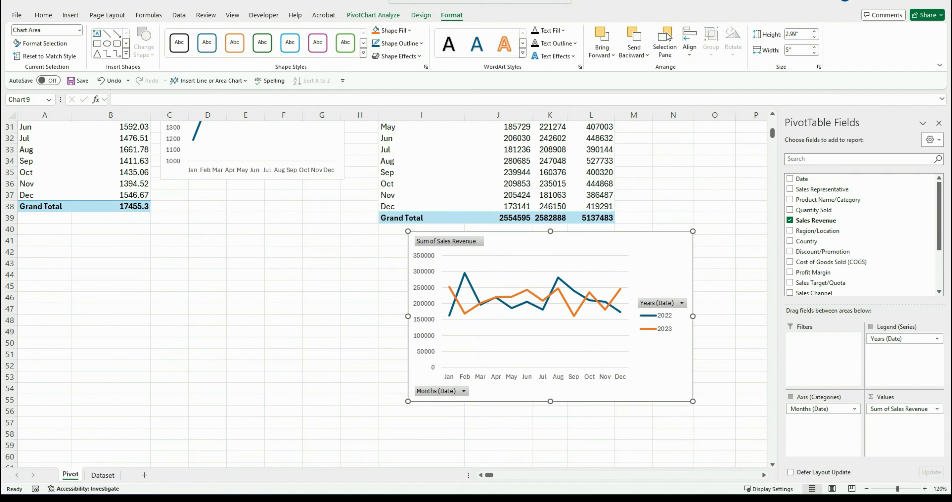
# Hide the revenue chart's field buttons and move its legend to the top
pyautogui.rightClick(439, 390)
pyautogui.click(477, 454)
pyautogui.click(706, 238)
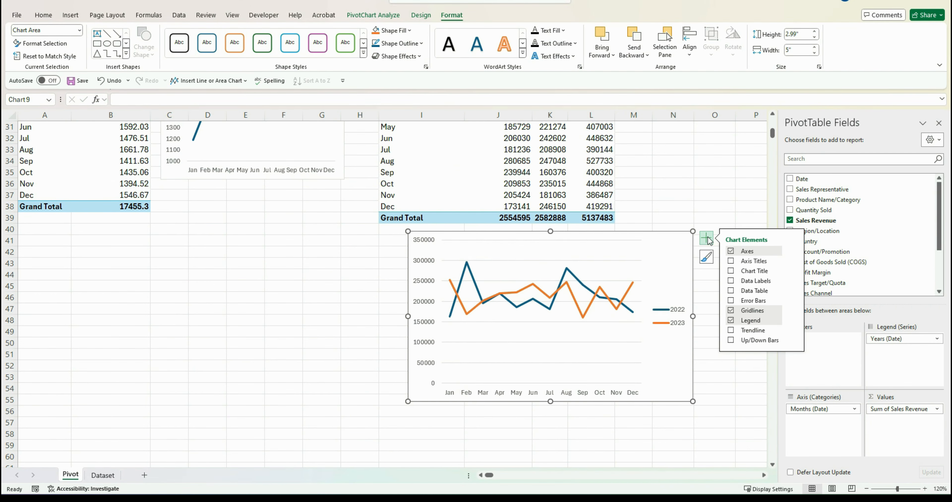
pyautogui.click(798, 325)
pyautogui.press('Escape')
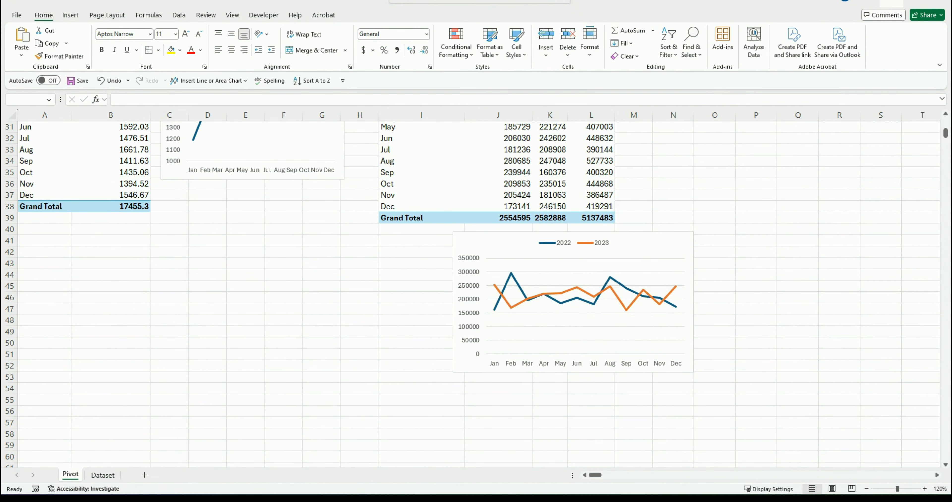
# Set the revenue chart's vertical axis minimum bound to 150000
pyautogui.click(466, 317)
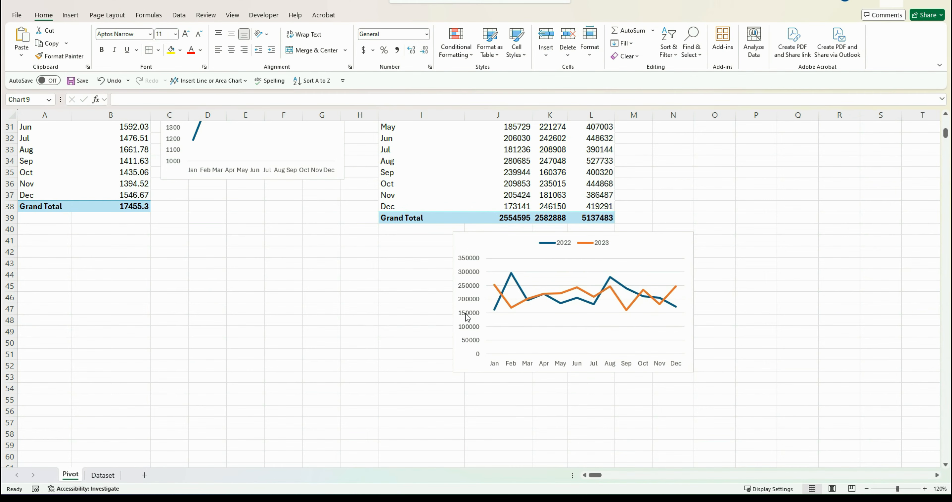
pyautogui.rightClick(466, 317)
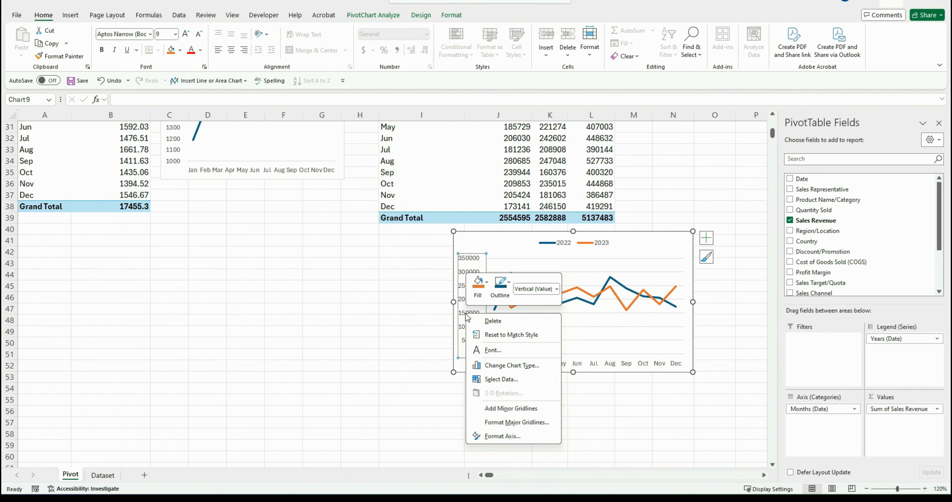
pyautogui.click(502, 436)
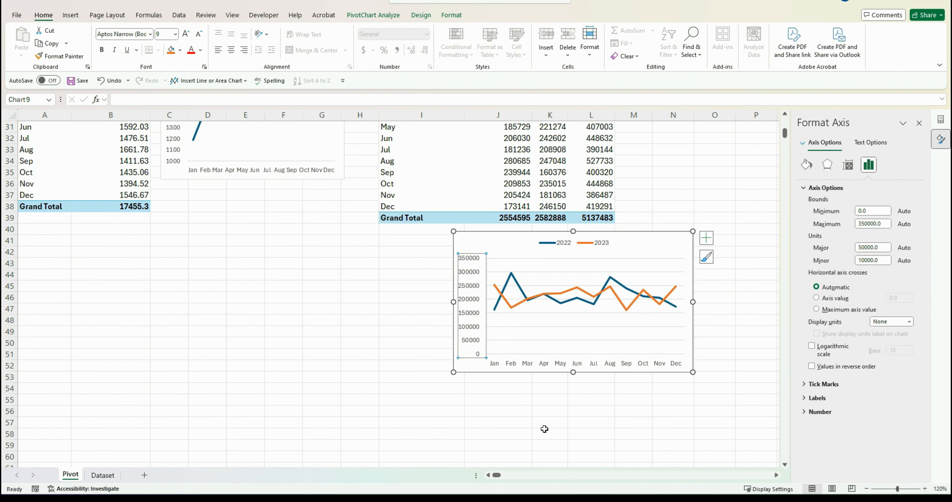
pyautogui.click(880, 211)
pyautogui.press('BackSpace')
pyautogui.press('BackSpace')
pyautogui.press('BackSpace')
pyautogui.write('150000')
pyautogui.click(761, 270)
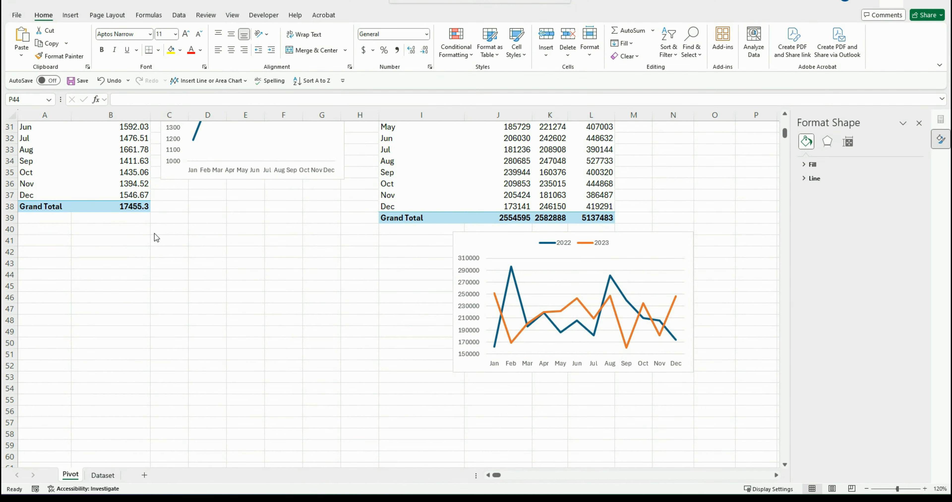
# Copy the profit margin PivotTable and paste it into cell A43
pyautogui.scroll(2, 167, 238)
pyautogui.scroll(1, 40, 156)
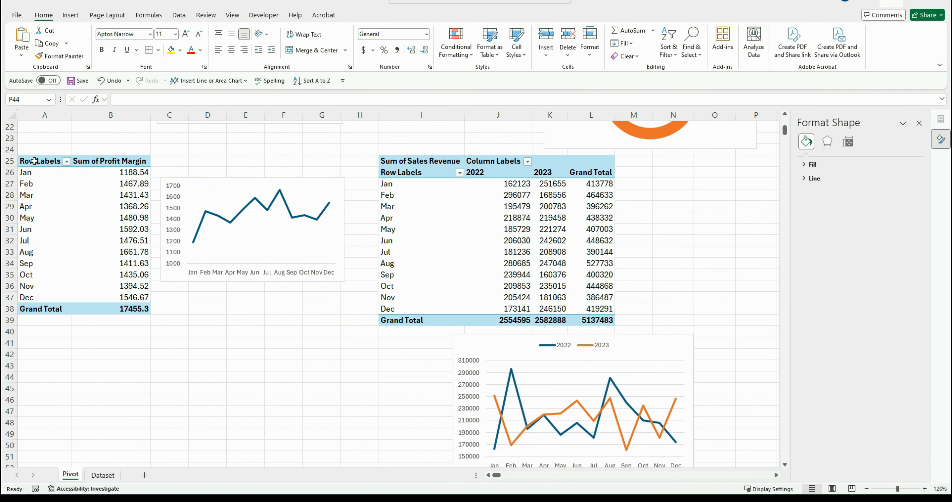
pyautogui.moveTo(39, 161); pyautogui.dragTo(100, 307)
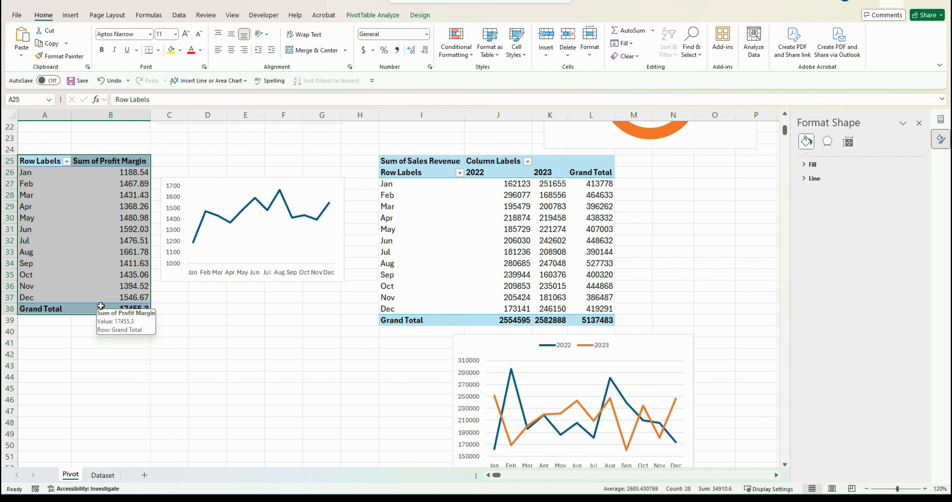
pyautogui.hotkey('ctrl', 'c')
pyautogui.scroll(-3, 97, 322)
pyautogui.click(43, 264)
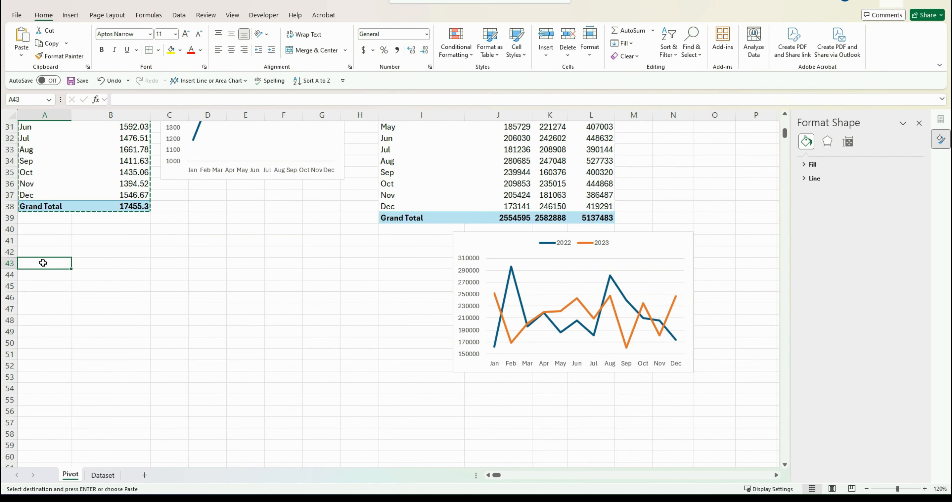
pyautogui.hotkey('ctrl', 'v')
pyautogui.scroll(-2, 261, 223)
pyautogui.click(122, 241)
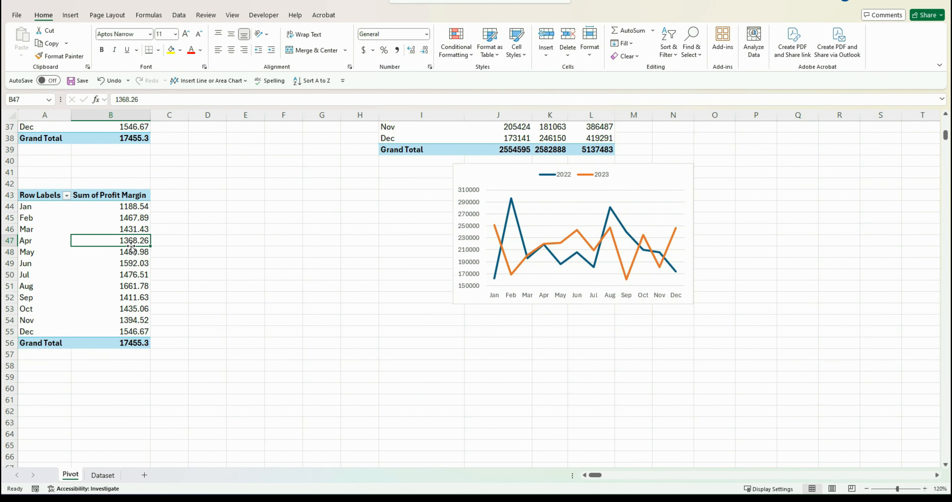
# Replace Profit Margin with Sales Revenue in the values of the pasted PivotTable
pyautogui.rightClick(119, 241)
pyautogui.click(158, 433)
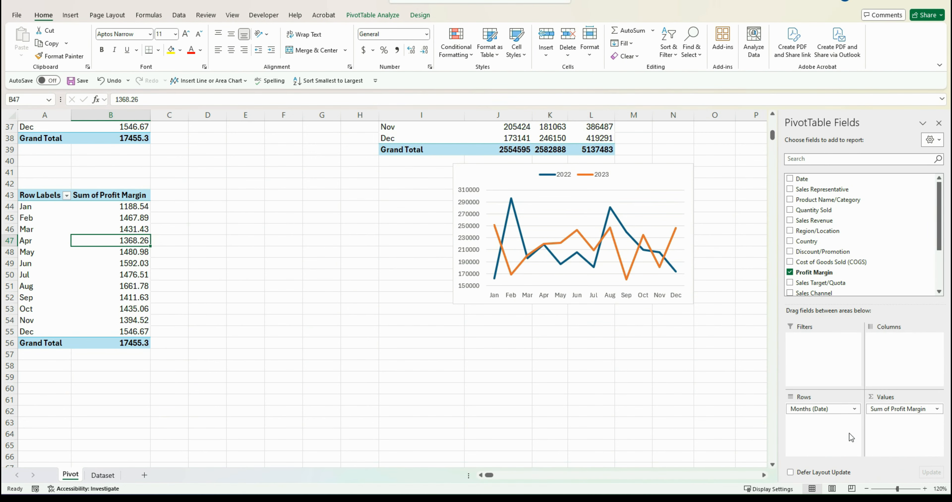
pyautogui.moveTo(887, 408); pyautogui.dragTo(650, 399)
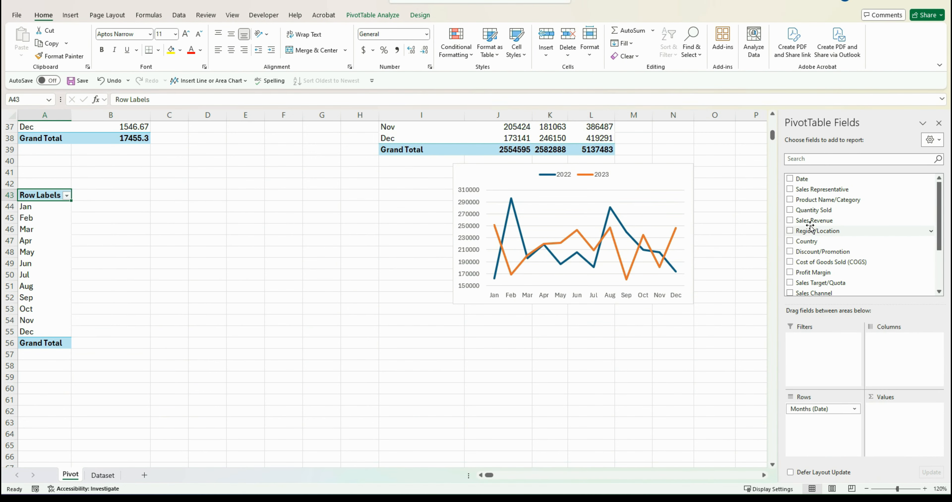
pyautogui.moveTo(815, 220); pyautogui.dragTo(887, 416)
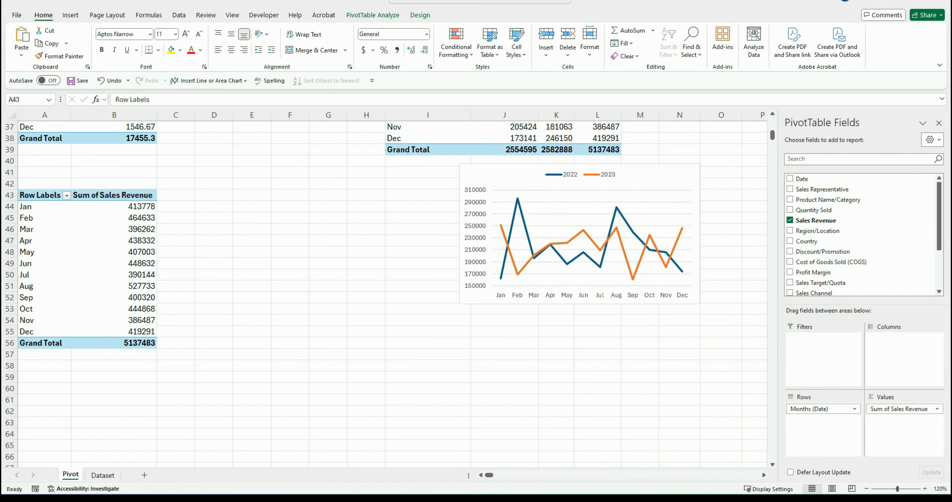
# Replace Months with Region/Location and Country in the pasted PivotTable's rows
pyautogui.click(820, 408)
pyautogui.moveTo(820, 408); pyautogui.dragTo(655, 389)
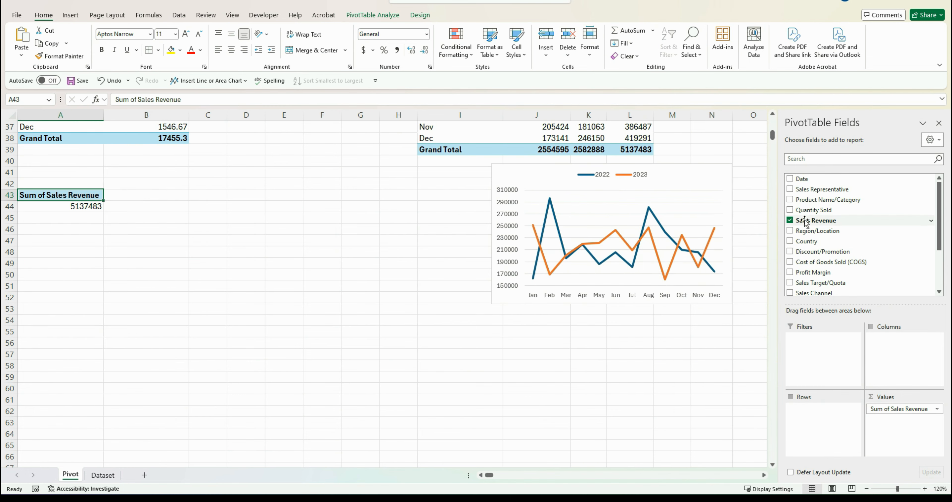
pyautogui.moveTo(801, 230); pyautogui.dragTo(809, 413)
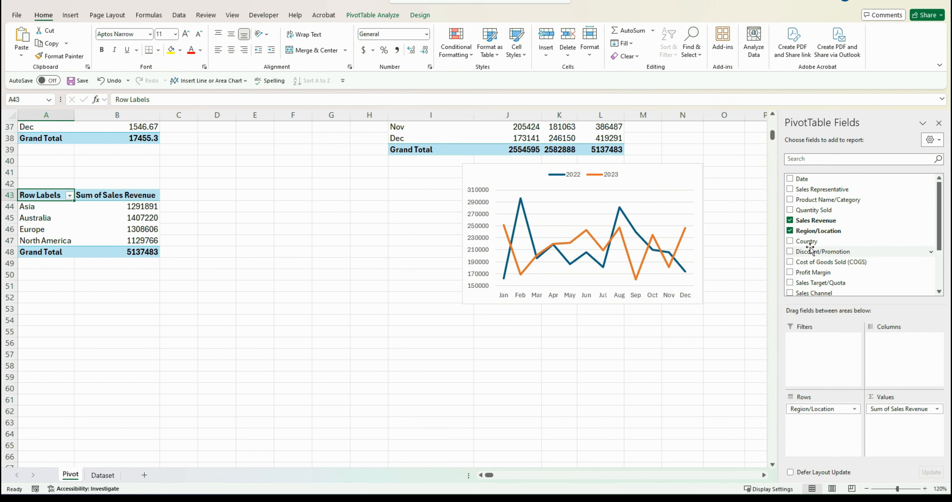
pyautogui.moveTo(807, 241); pyautogui.dragTo(827, 428)
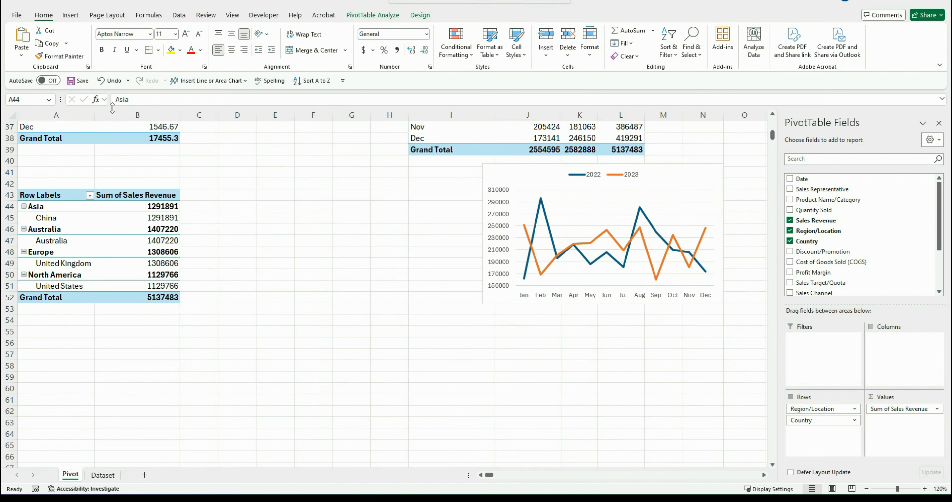
# Turn off subtotals for the Region/Location field of the sales revenue PivotTable
pyautogui.click(59, 207)
pyautogui.rightClick(48, 208)
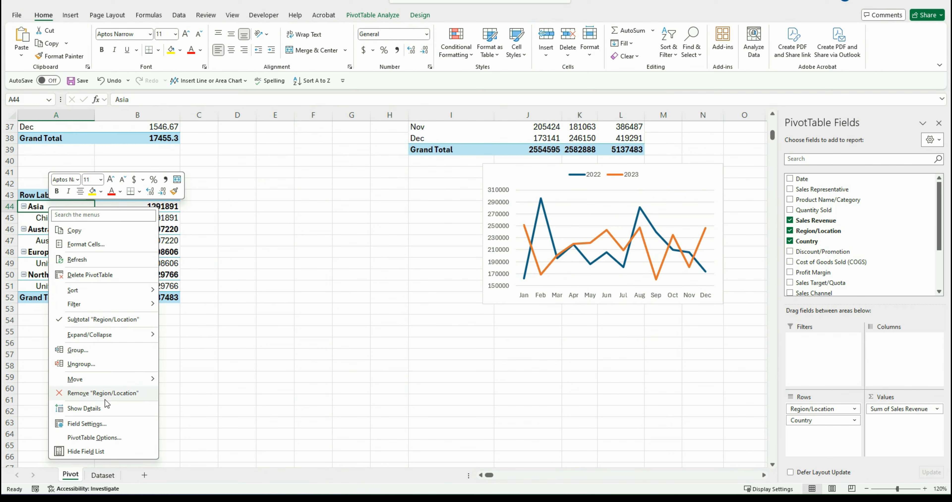
pyautogui.click(99, 425)
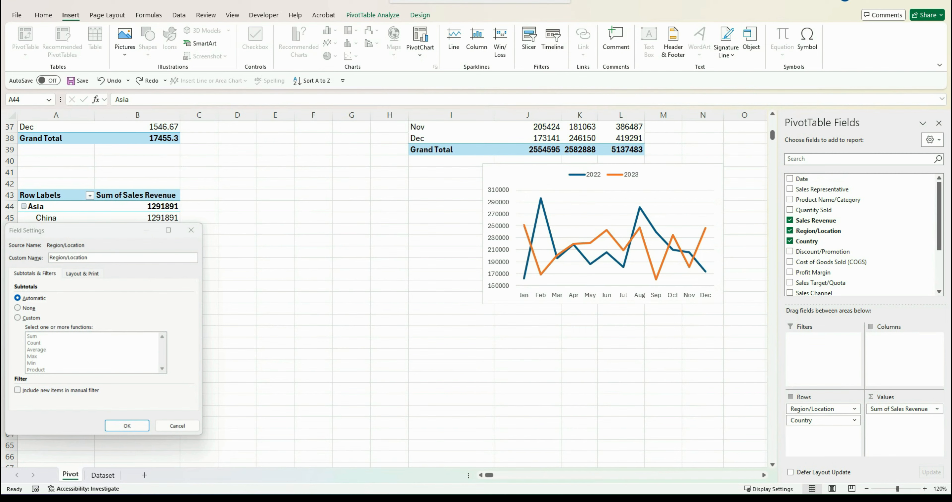
pyautogui.click(18, 309)
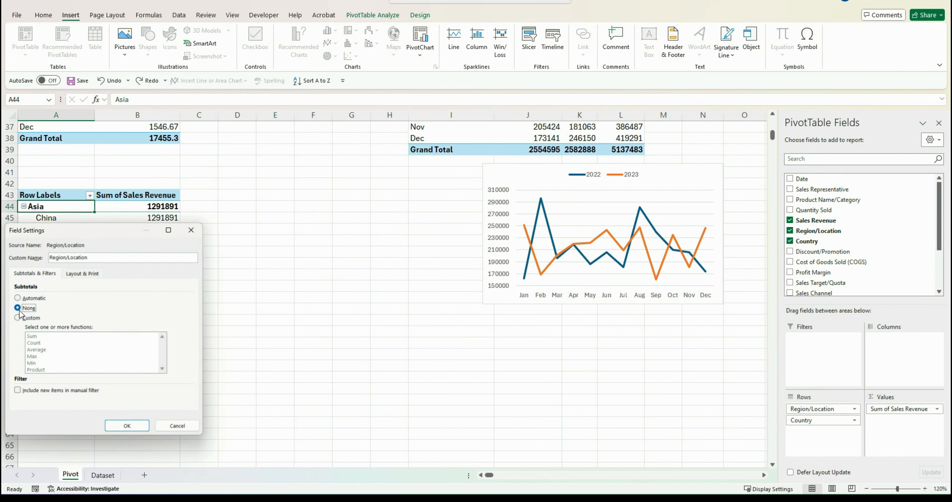
# Show the Region/Location items in tabular form with repeated item labels
pyautogui.click(88, 277)
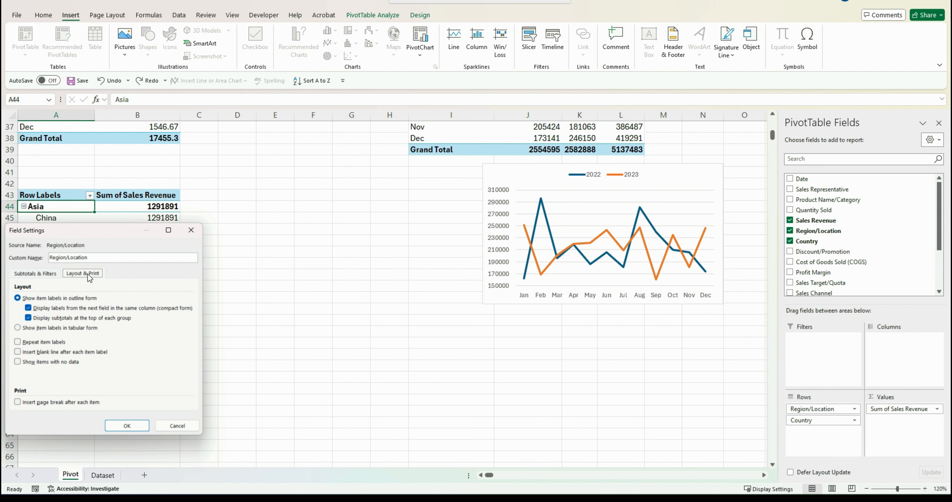
pyautogui.click(16, 328)
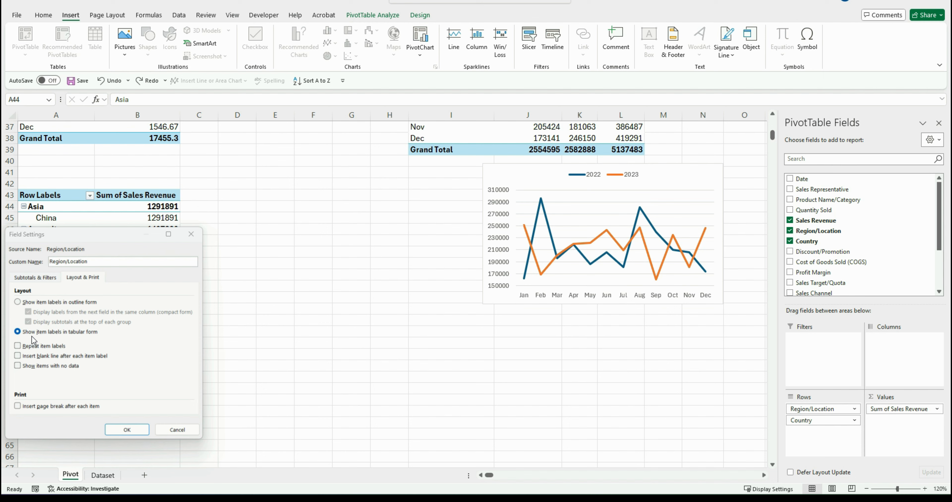
pyautogui.click(17, 345)
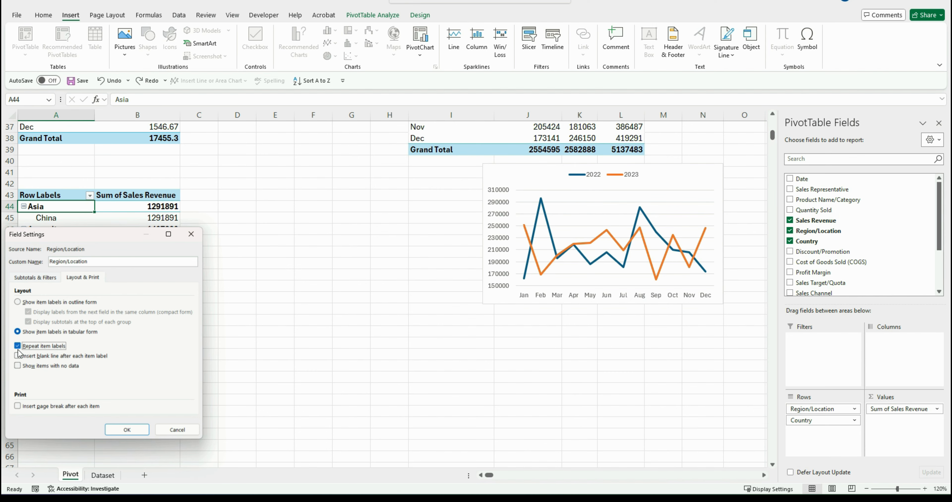
pyautogui.press('Return')
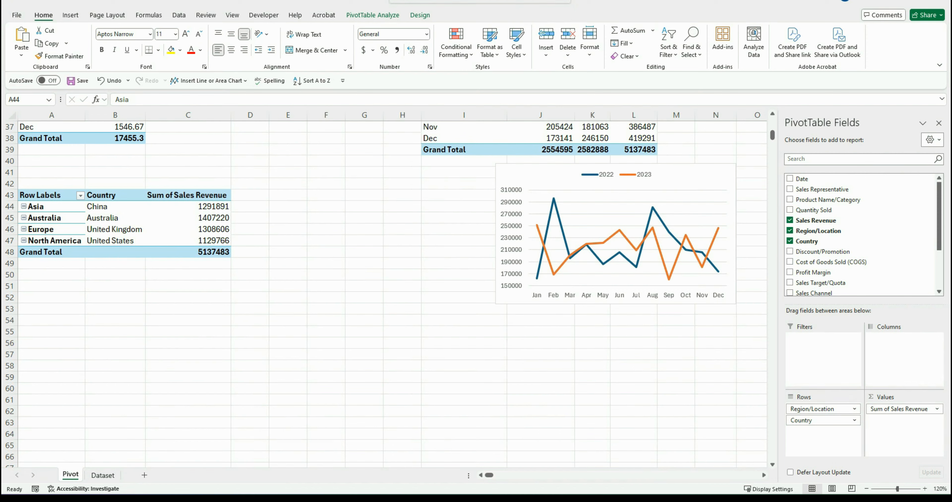
# Try to insert a filled map PivotChart from the region revenue PivotTable
pyautogui.click(372, 16)
pyautogui.click(644, 49)
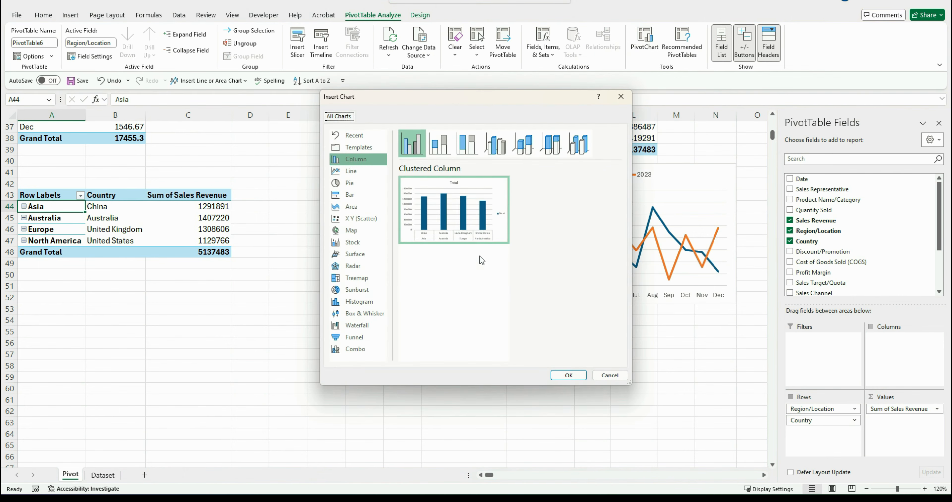
pyautogui.click(354, 233)
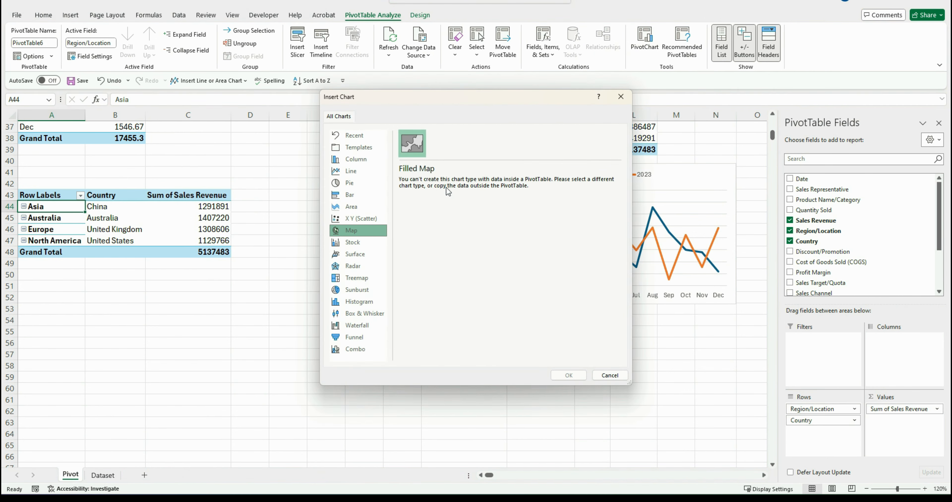
pyautogui.click(609, 374)
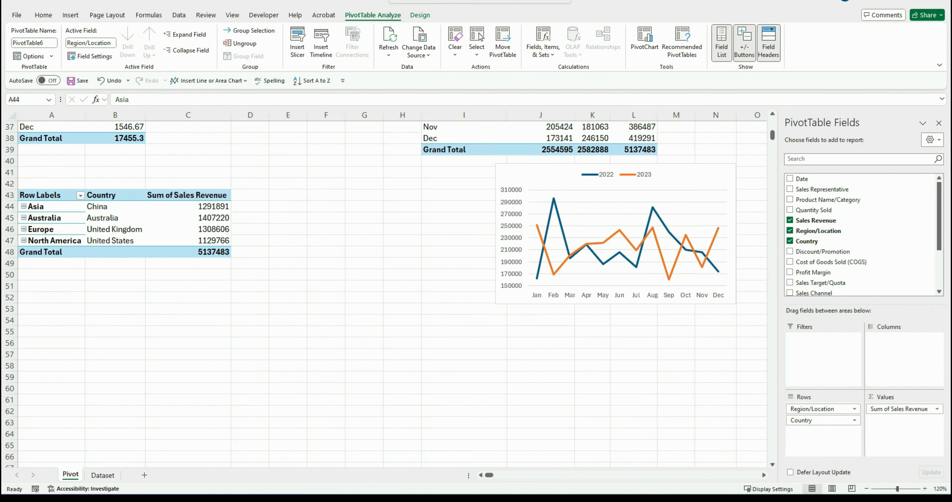
# Copy the region revenue PivotTable and paste it as values into cell A50
pyautogui.click(40, 204)
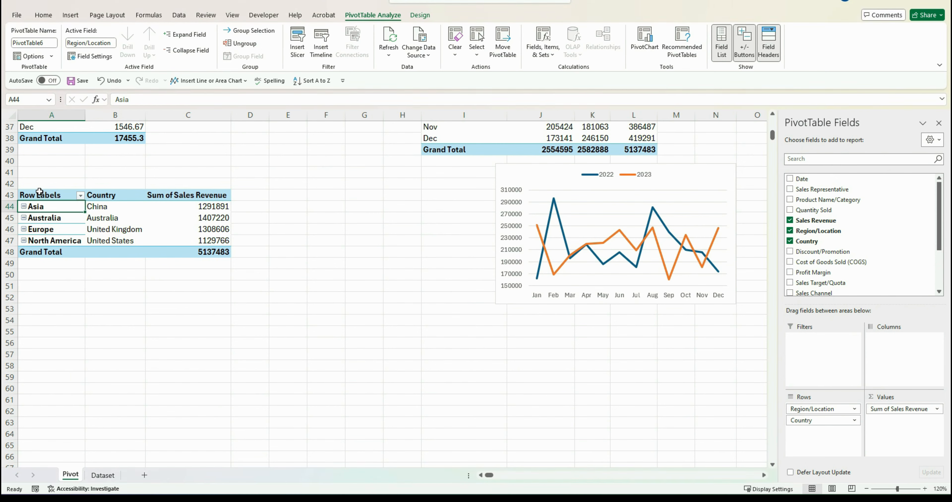
pyautogui.moveTo(39, 191); pyautogui.dragTo(204, 251)
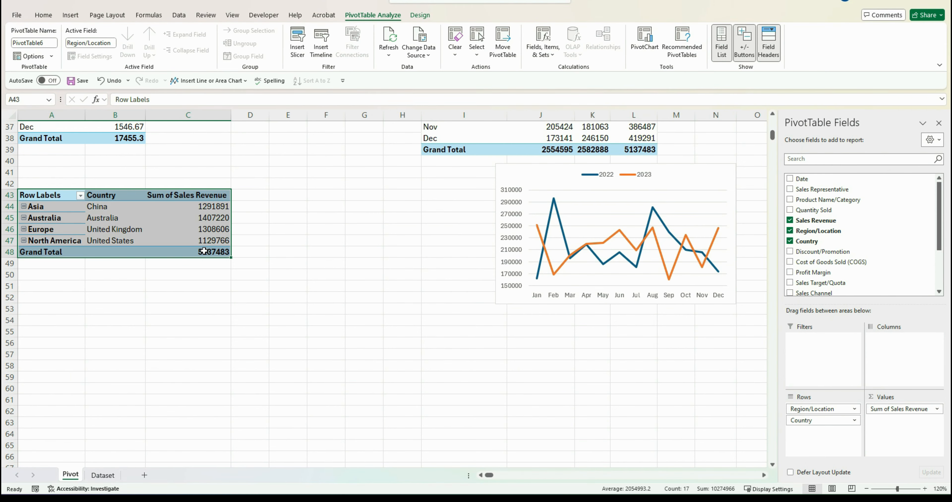
pyautogui.hotkey('ctrl', 'c')
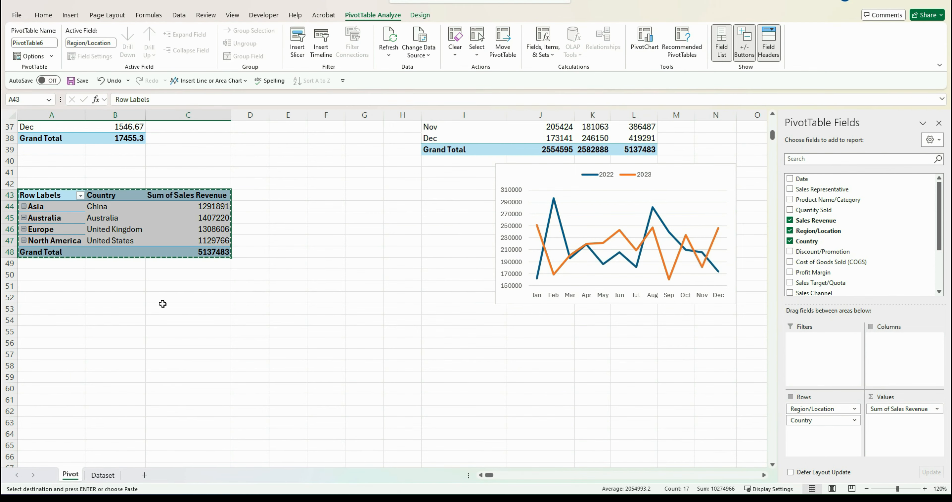
pyautogui.click(32, 276)
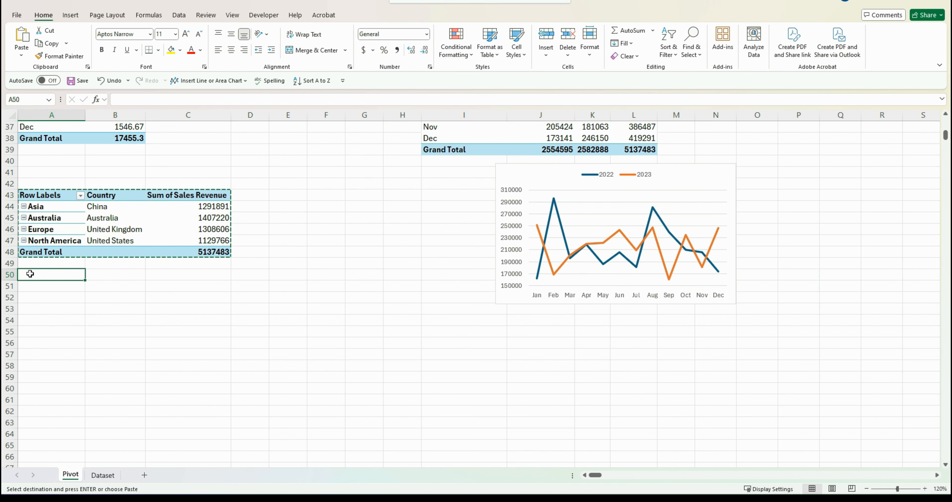
pyautogui.rightClick(31, 277)
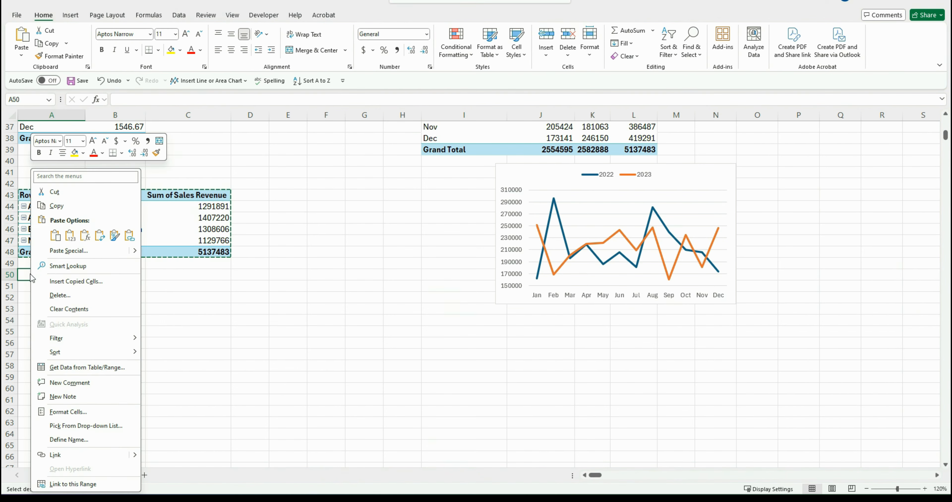
pyautogui.click(66, 240)
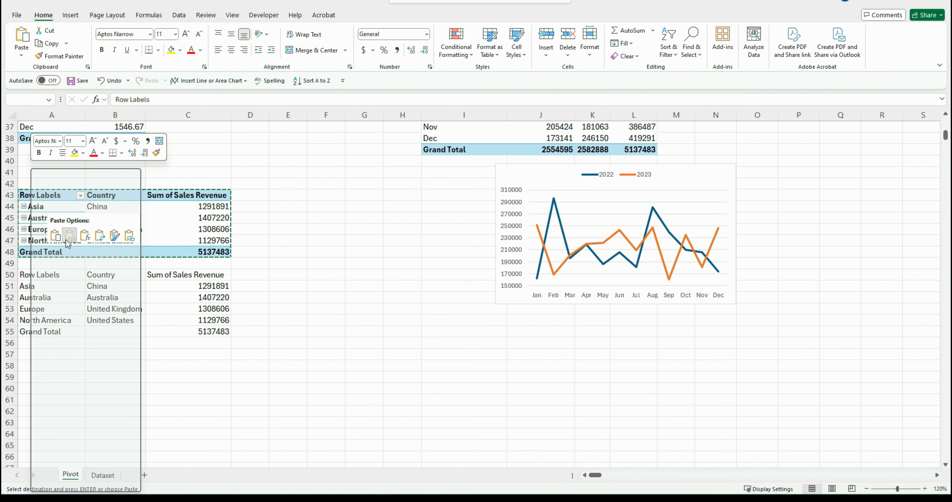
# Insert a filled map chart from the pasted values in A50:C55
pyautogui.click(96, 353)
pyautogui.doubleClick(79, 353)
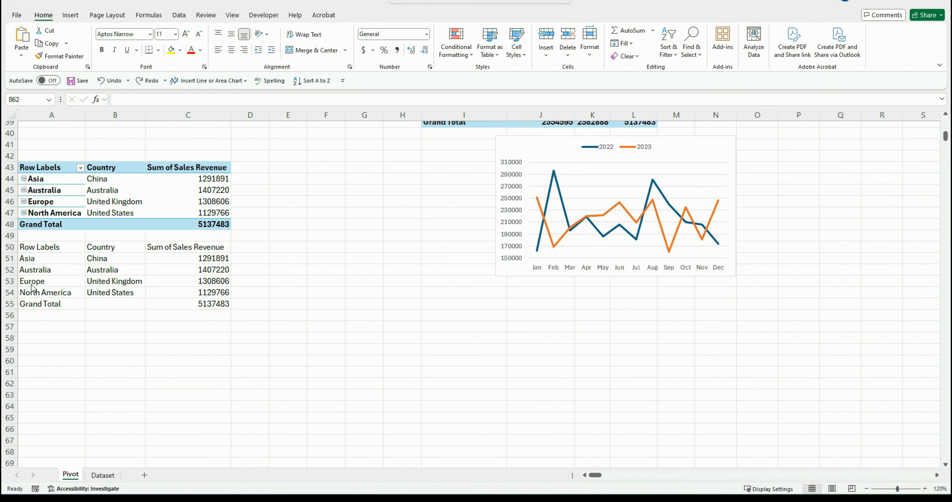
pyautogui.moveTo(40, 244); pyautogui.dragTo(237, 314)
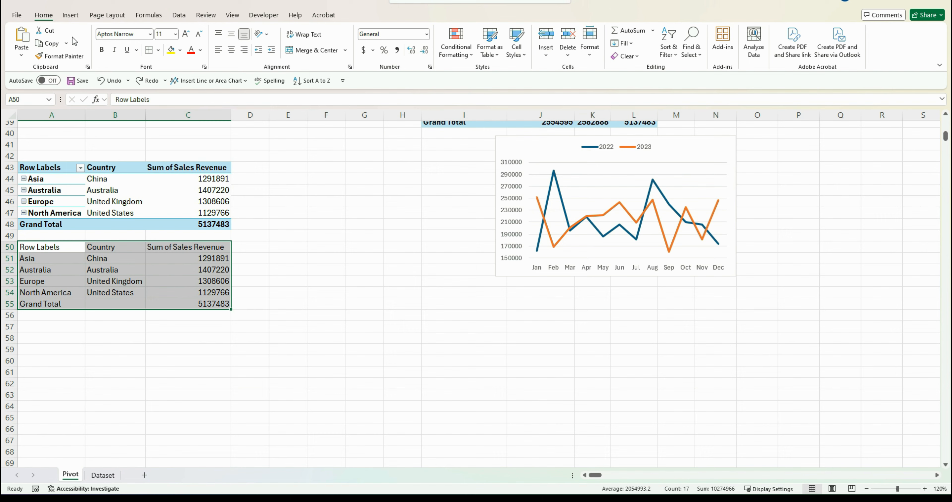
pyautogui.click(74, 17)
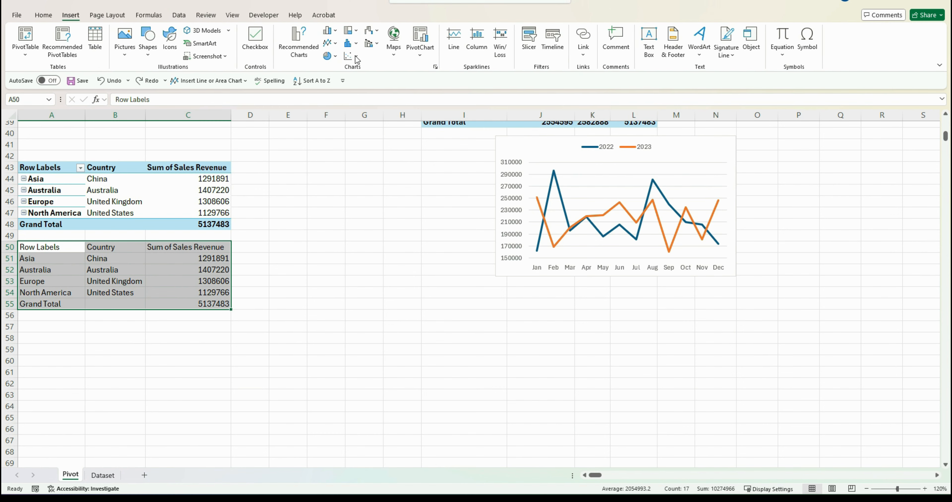
pyautogui.click(395, 43)
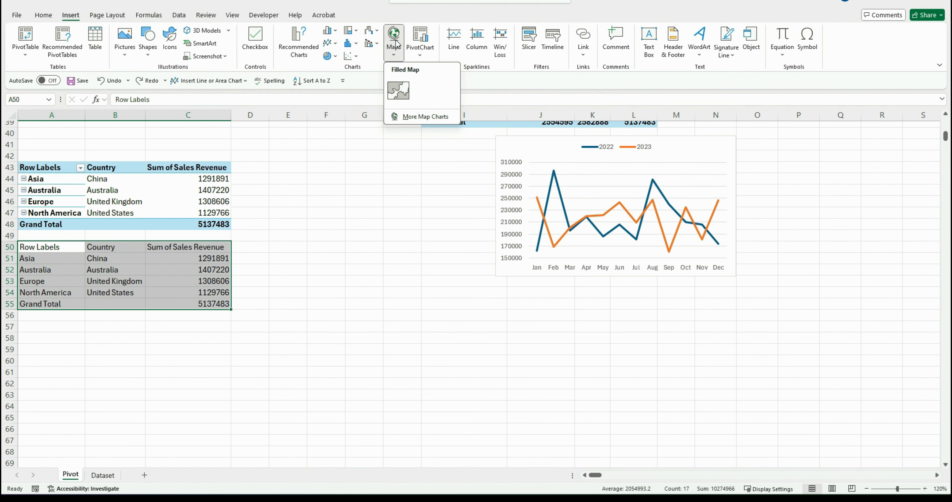
pyautogui.click(406, 90)
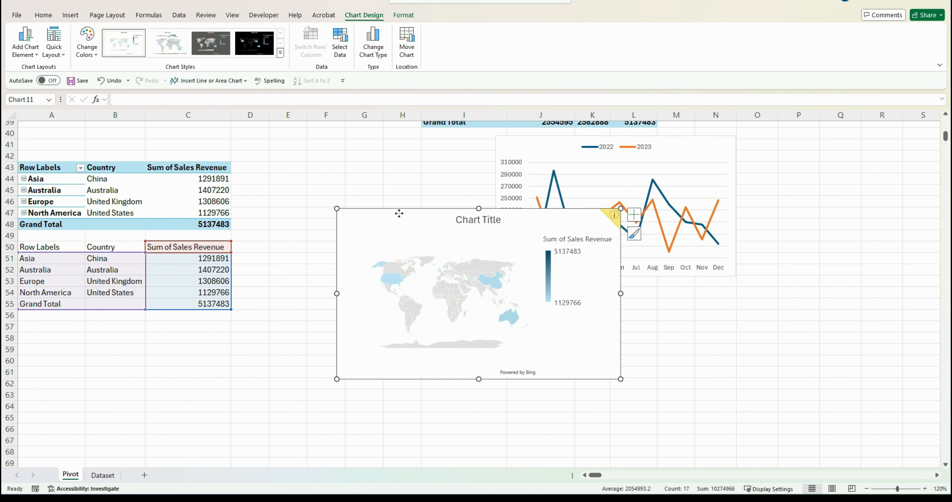
# Reposition and resize the map chart beside the region tables
pyautogui.moveTo(399, 213); pyautogui.dragTo(291, 270)
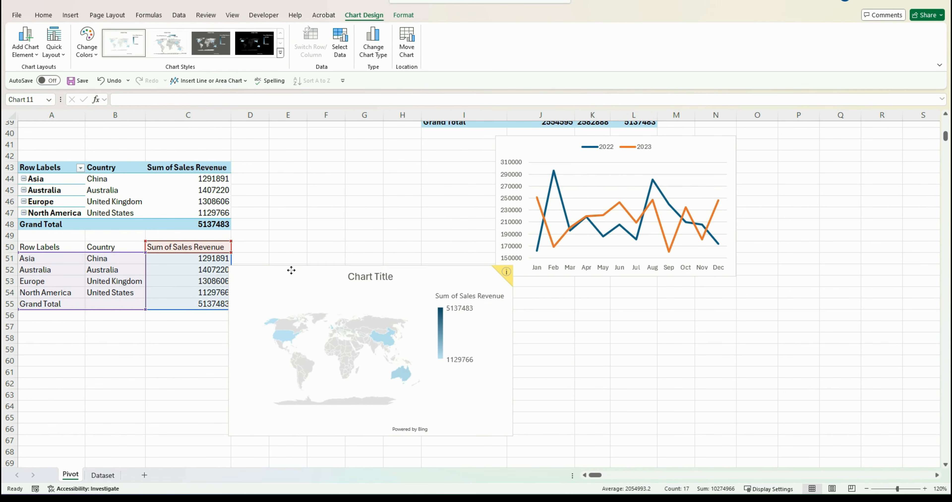
pyautogui.moveTo(230, 435); pyautogui.dragTo(276, 410)
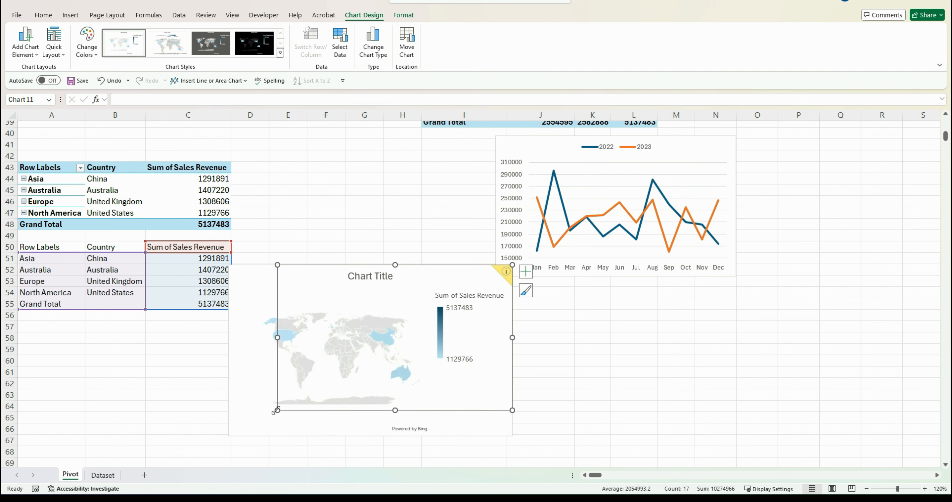
pyautogui.hotkey('ctrl', 'z')
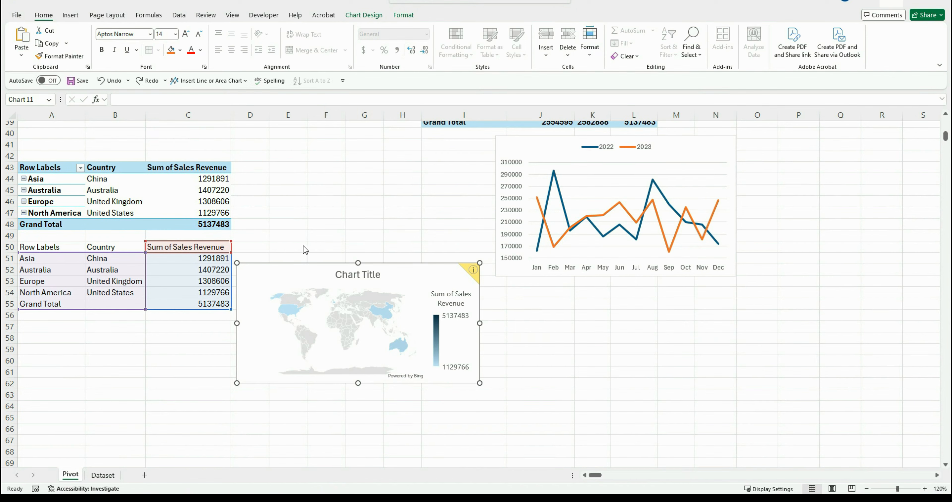
# Change the map chart's data range to the PivotTable cells A43:C47
pyautogui.rightClick(306, 271)
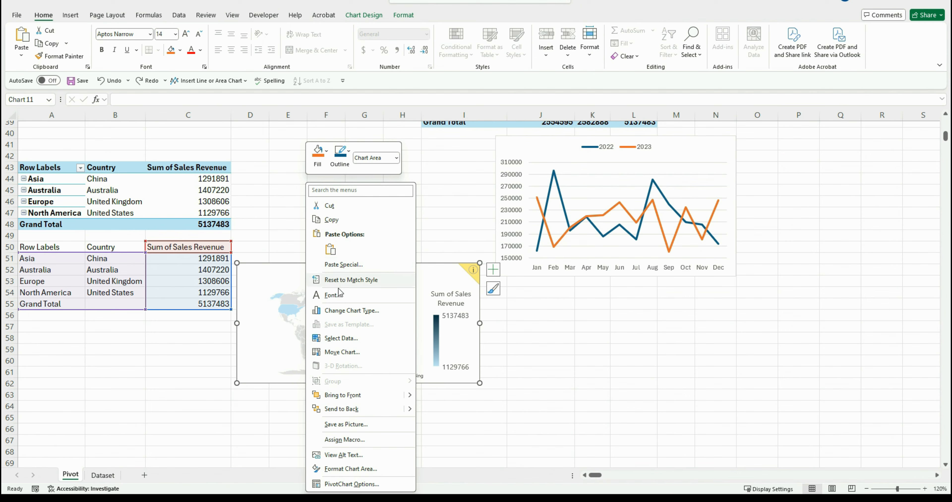
pyautogui.click(340, 338)
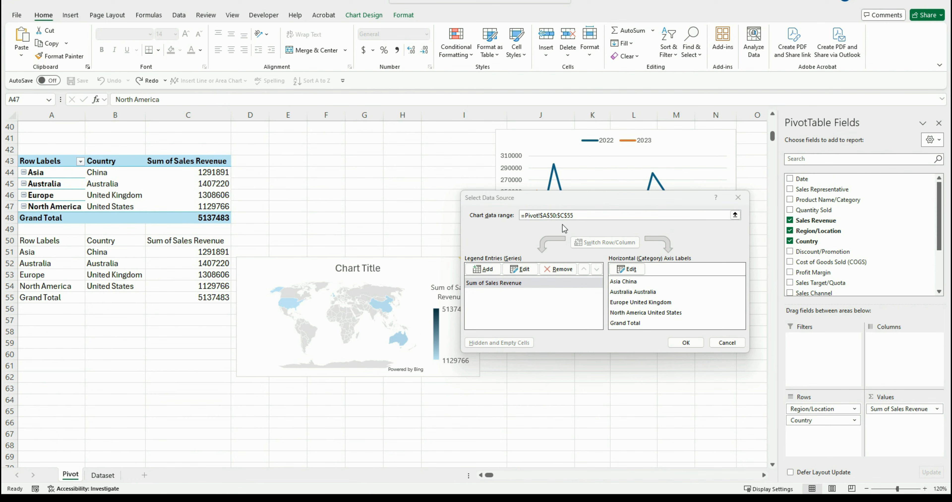
pyautogui.click(573, 221)
pyautogui.write('+')
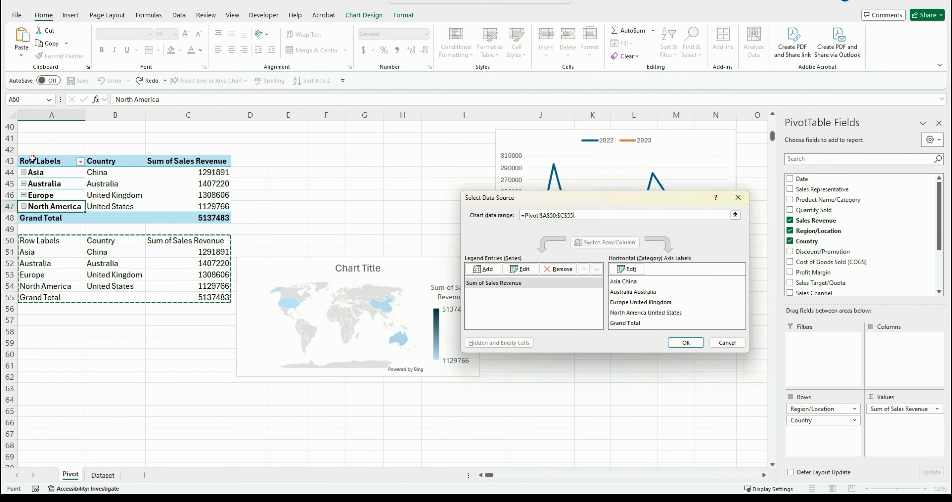
pyautogui.moveTo(33, 159); pyautogui.dragTo(229, 209)
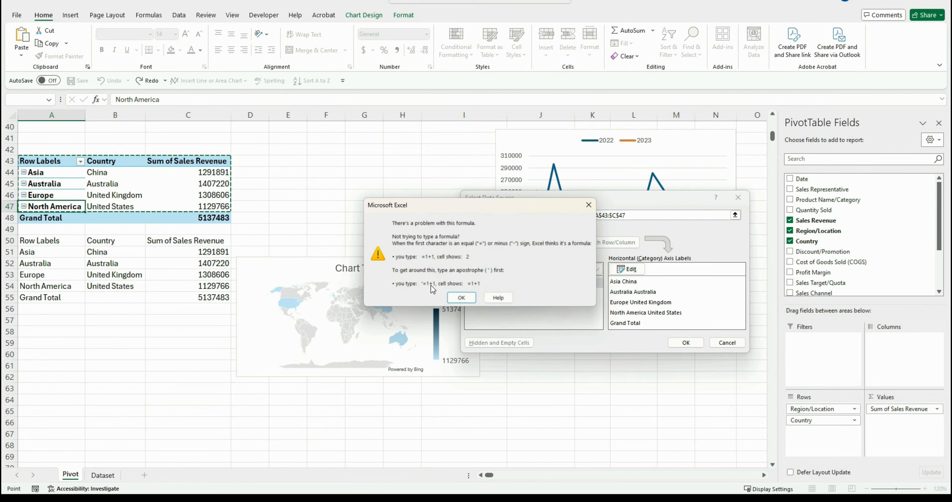
pyautogui.click(460, 295)
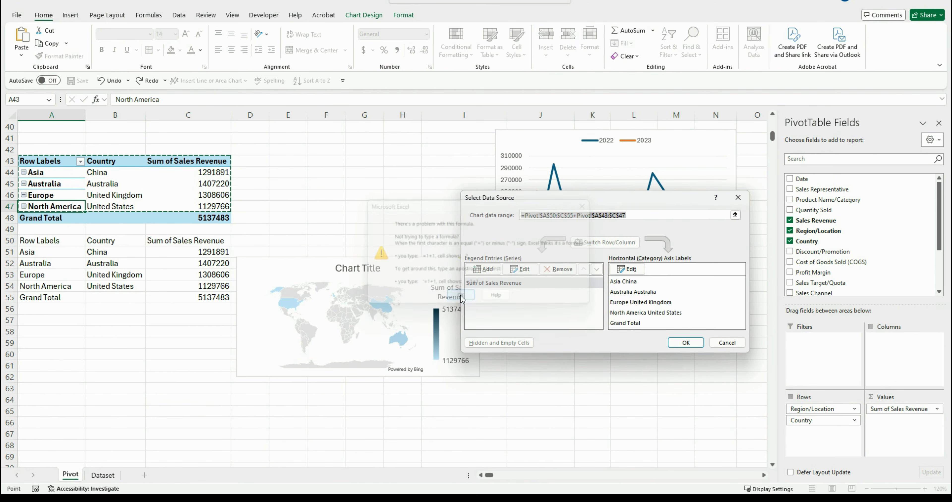
pyautogui.click(578, 217)
pyautogui.press('BackSpace')
pyautogui.press('BackSpace')
pyautogui.press('BackSpace')
pyautogui.press('BackSpace')
pyautogui.press('BackSpace')
pyautogui.press('BackSpace')
pyautogui.press('BackSpace')
pyautogui.press('BackSpace')
pyautogui.press('BackSpace')
pyautogui.press('BackSpace')
pyautogui.press('BackSpace')
pyautogui.press('BackSpace')
pyautogui.press('BackSpace')
pyautogui.press('BackSpace')
pyautogui.press('BackSpace')
pyautogui.press('BackSpace')
pyautogui.press('BackSpace')
pyautogui.press('BackSpace')
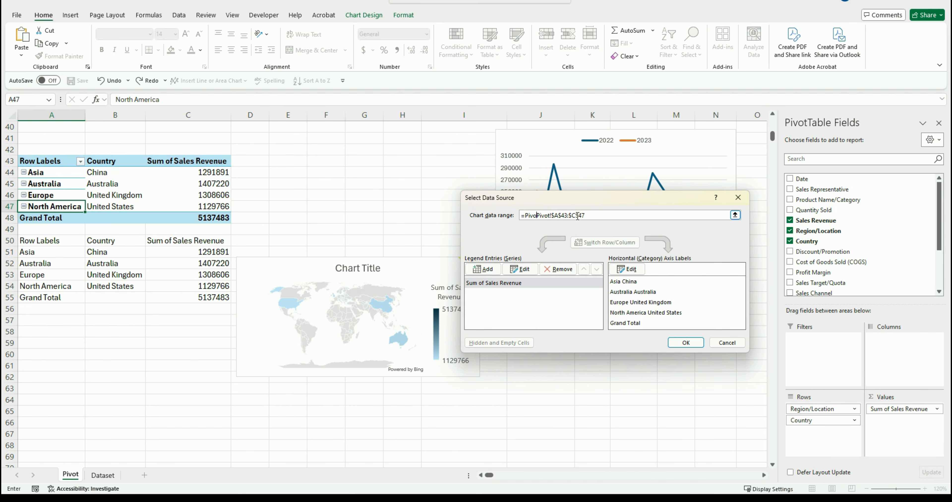
pyautogui.click(687, 341)
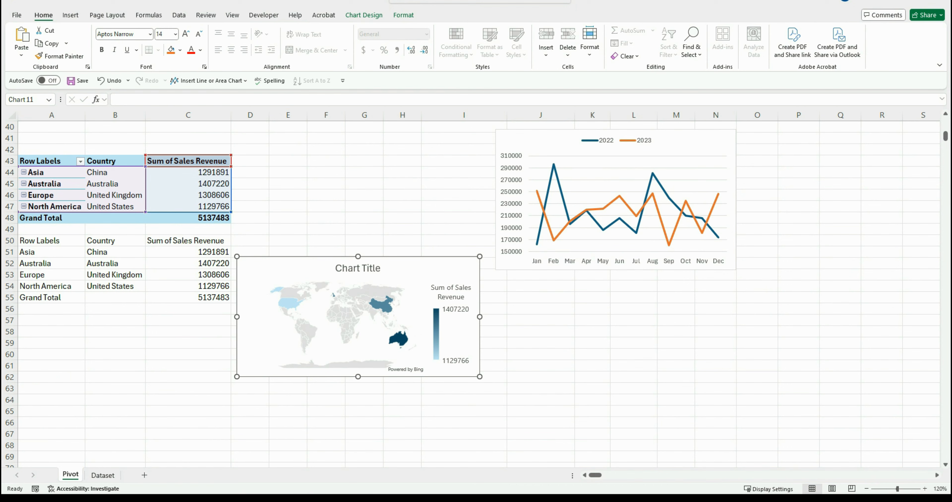
# Delete the pasted values in A50:C55
pyautogui.click(115, 332)
pyautogui.moveTo(66, 240); pyautogui.dragTo(172, 292)
pyautogui.rightClick(172, 292)
pyautogui.click(207, 282)
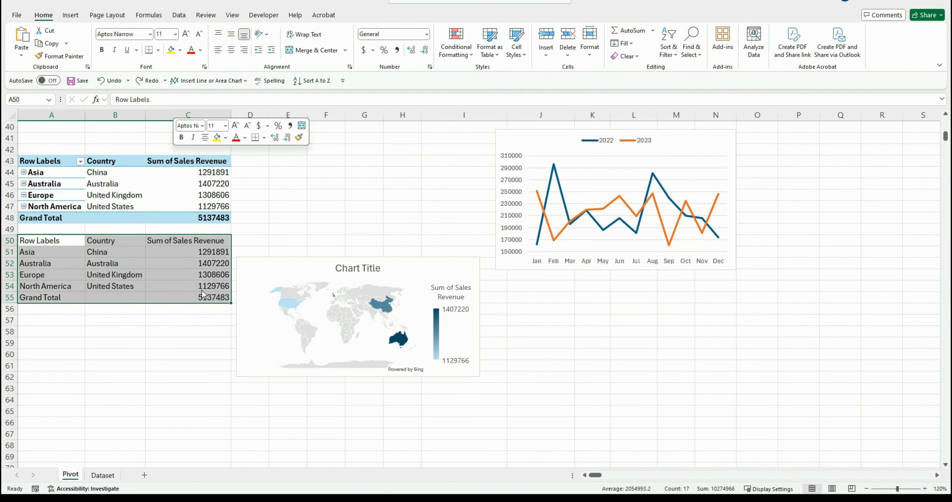
pyautogui.click(115, 334)
# Remove the map chart's title
pyautogui.scroll(-1, 406, 234)
pyautogui.click(407, 234)
pyautogui.click(493, 227)
pyautogui.click(518, 242)
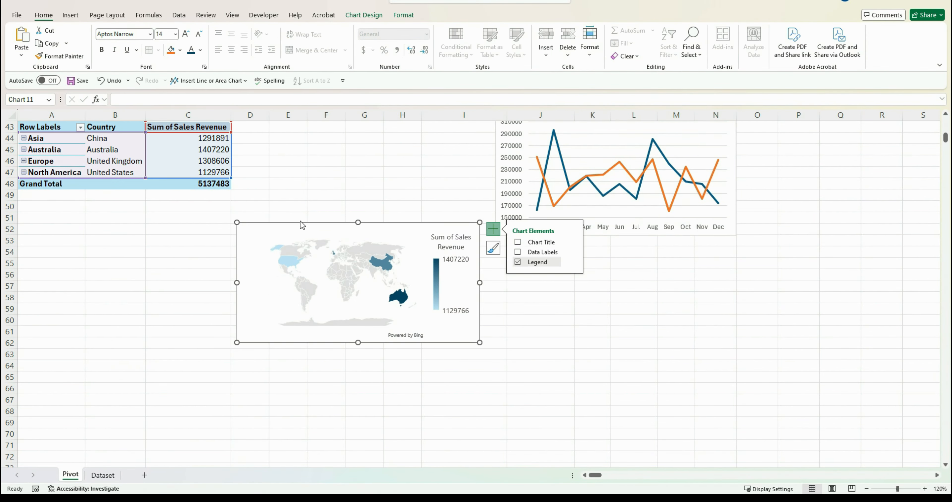
# Move the map chart up beside the revenue line chart
pyautogui.click(189, 229)
pyautogui.click(341, 232)
pyautogui.click(403, 207)
pyautogui.doubleClick(414, 224)
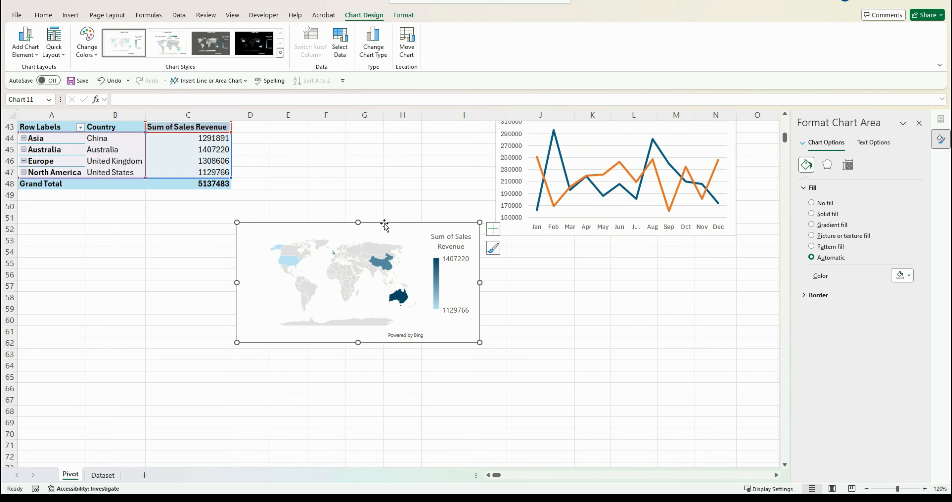
pyautogui.moveTo(385, 224); pyautogui.dragTo(390, 126)
pyautogui.moveTo(314, 127); pyautogui.dragTo(314, 138)
pyautogui.click(212, 318)
pyautogui.click(54, 276)
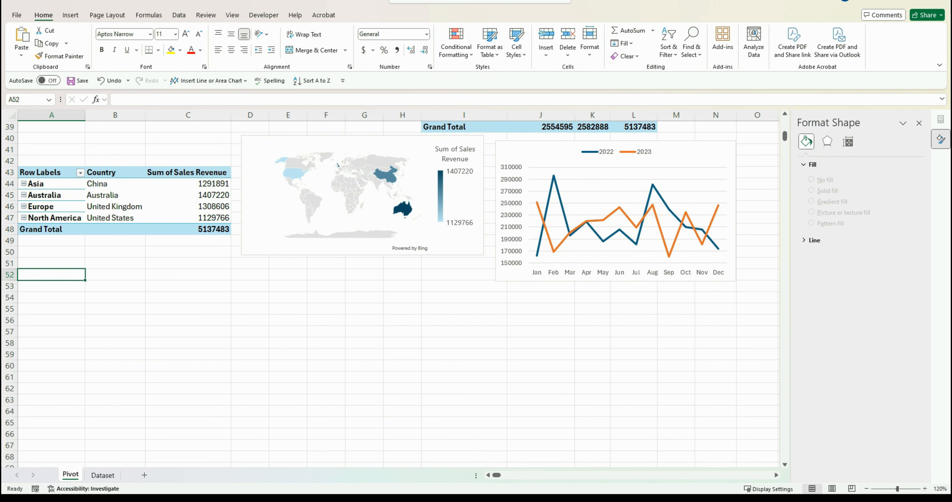
# Copy the region PivotTable A43:C48 and paste a duplicate starting at A52
pyautogui.doubleClick(188, 286)
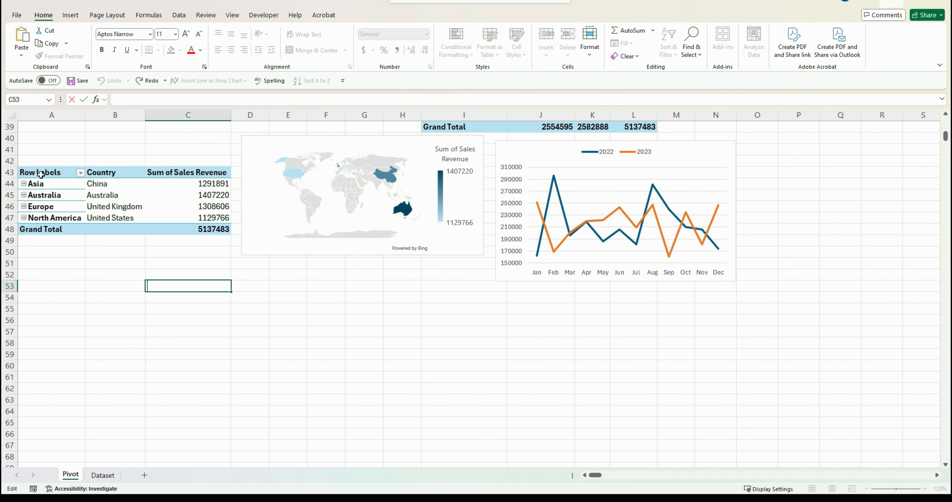
pyautogui.moveTo(36, 173); pyautogui.dragTo(184, 227)
pyautogui.hotkey('ctrl', 'c')
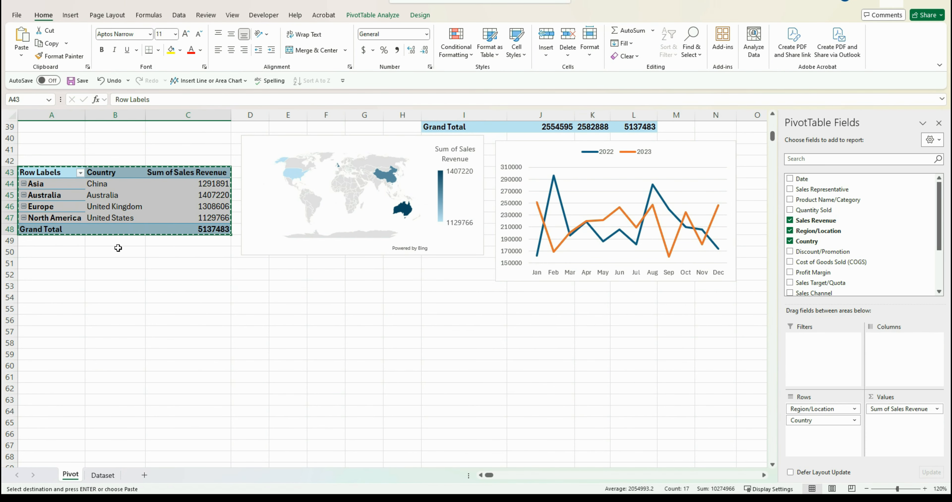
pyautogui.click(40, 275)
pyautogui.hotkey('ctrl', 'v')
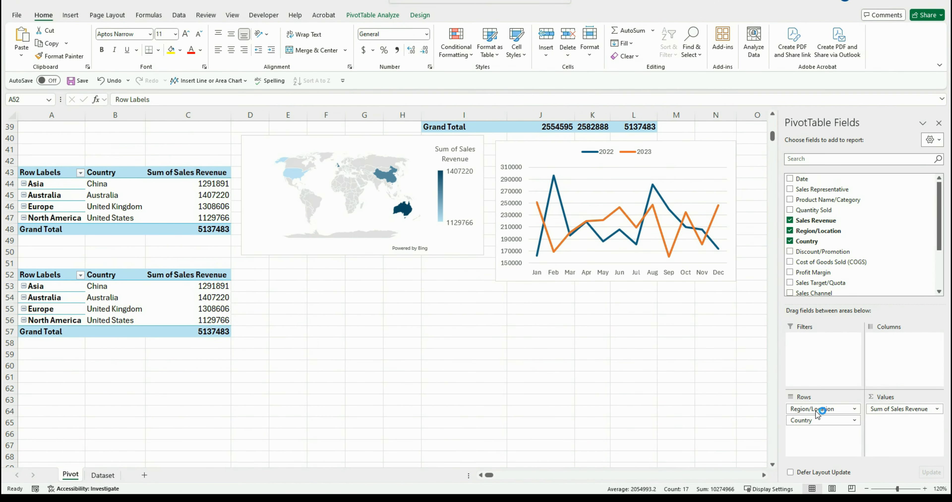
# Remove the row fields from the copied PivotTable and add Profit Margin, Quantity Sold, Sales Channel and Sales Target/Quota as values
pyautogui.moveTo(823, 407); pyautogui.dragTo(782, 416)
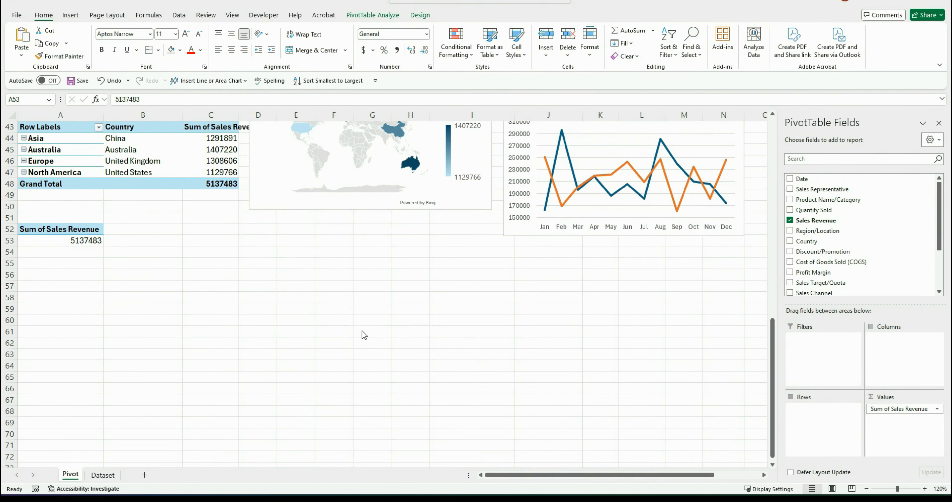
pyautogui.moveTo(820, 272); pyautogui.dragTo(909, 434)
pyautogui.moveTo(813, 209); pyautogui.dragTo(900, 434)
pyautogui.moveTo(811, 296); pyautogui.dragTo(902, 444)
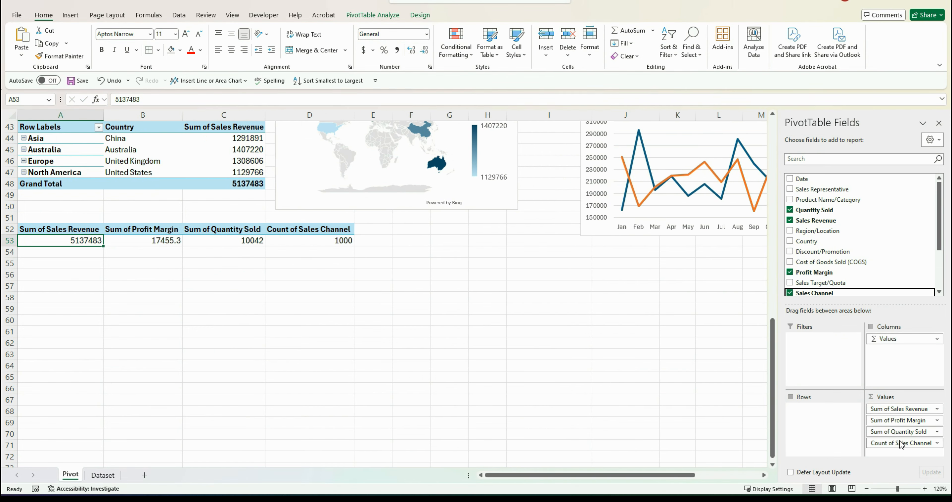
pyautogui.moveTo(814, 282); pyautogui.dragTo(902, 444)
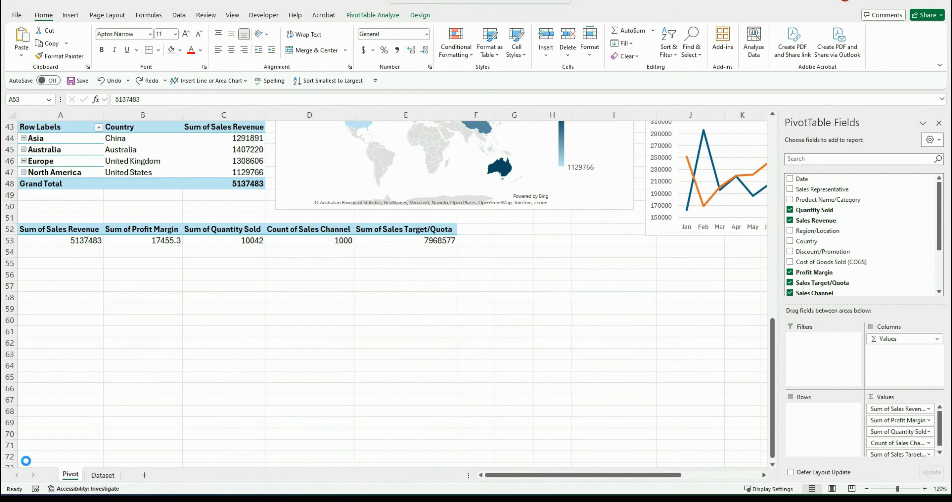
# Rename the Count of Sales Channel header in D52 to Count of Sales
pyautogui.click(302, 231)
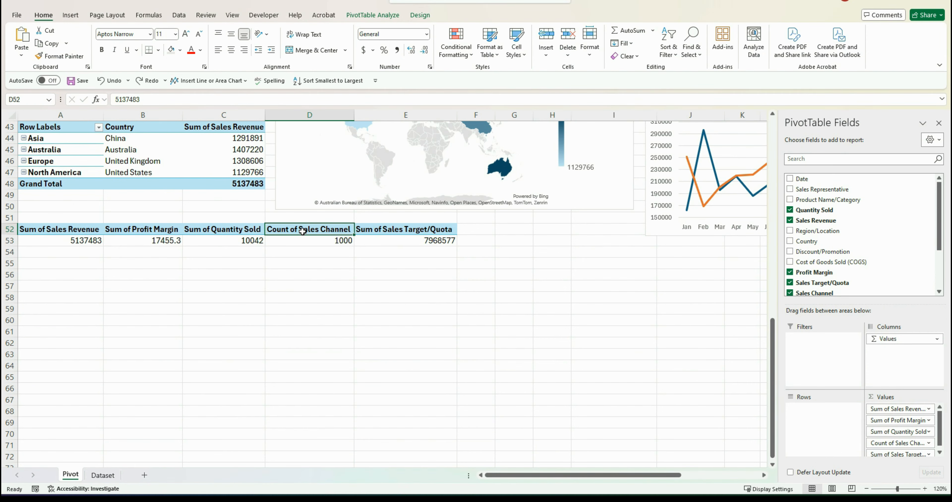
pyautogui.click(194, 99)
pyautogui.press('BackSpace')
pyautogui.press('BackSpace')
pyautogui.press('BackSpace')
pyautogui.press('BackSpace')
pyautogui.press('BackSpace')
pyautogui.press('BackSpace')
pyautogui.press('BackSpace')
pyautogui.press('BackSpace')
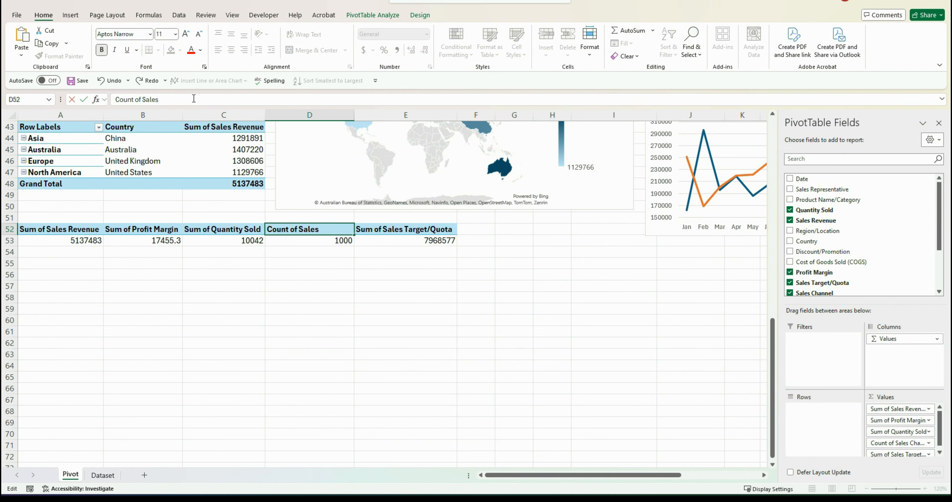
pyautogui.press('Return')
pyautogui.click(227, 308)
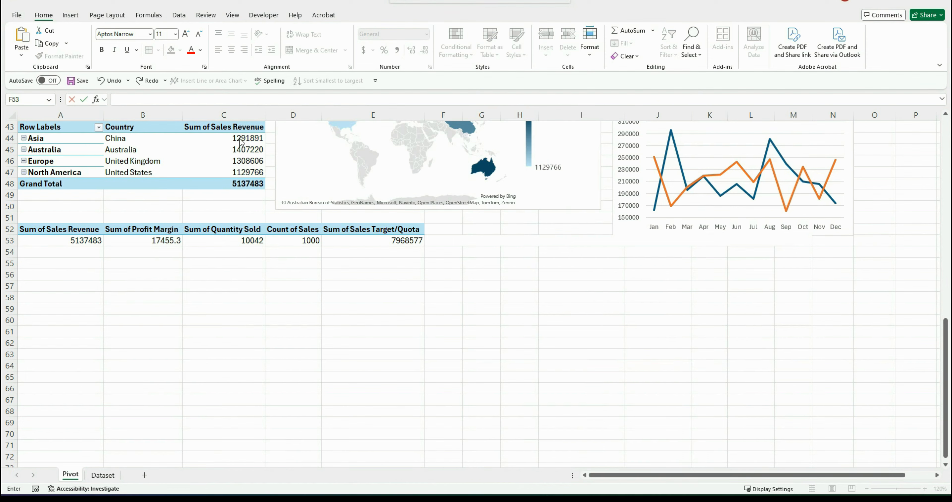
# Enter the formula =A53/E53 in F53 to compute revenue against the sales target
pyautogui.click(440, 240)
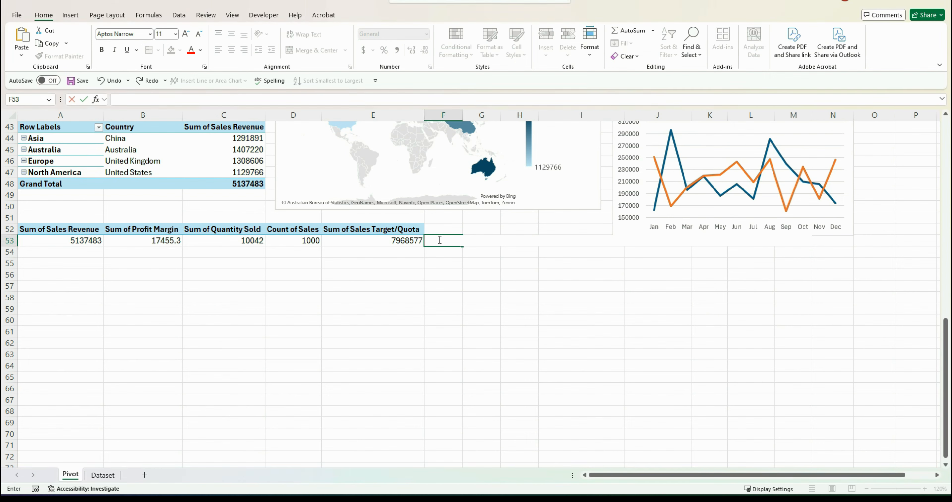
pyautogui.write('=')
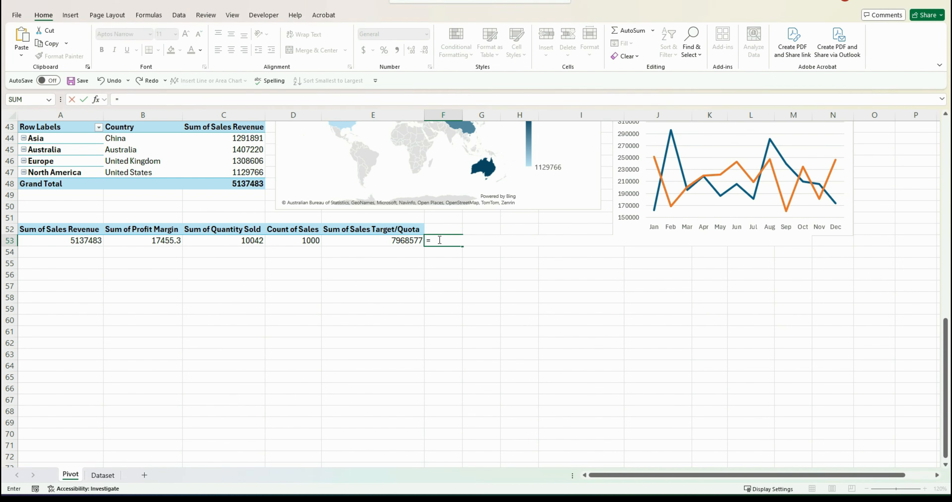
pyautogui.write('A53')
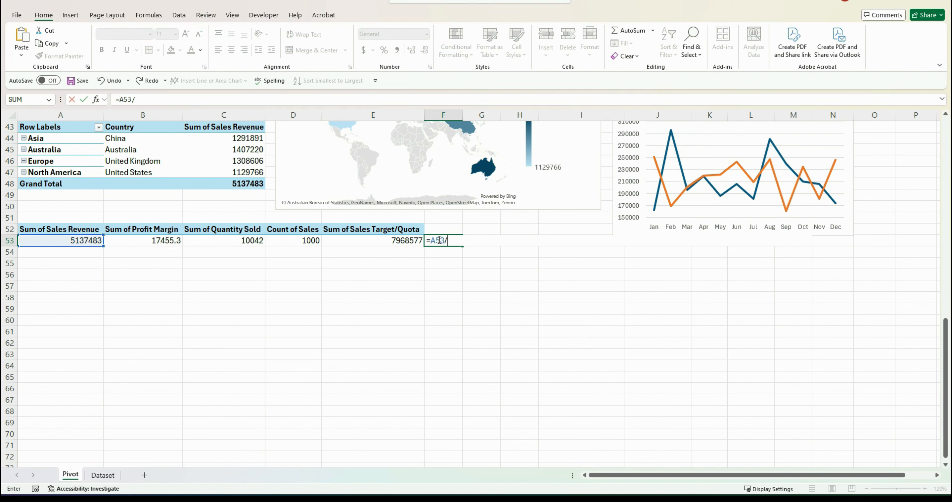
pyautogui.write('/E53')
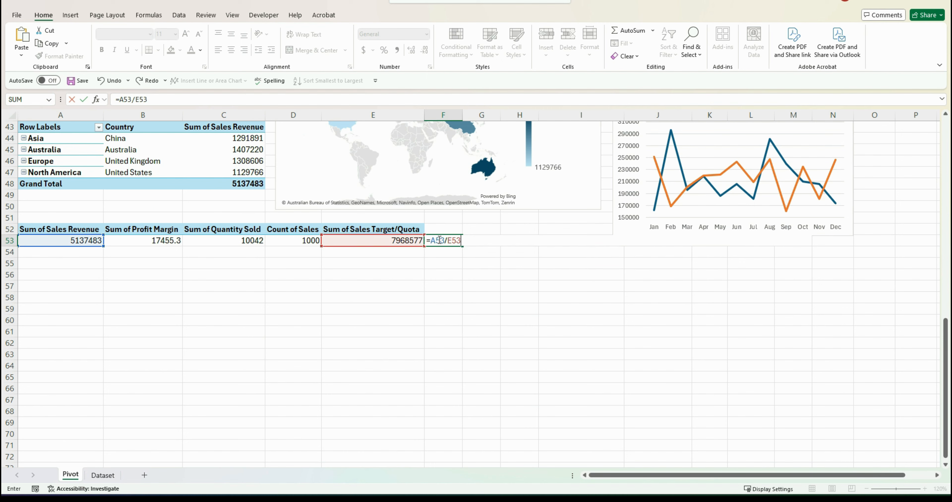
pyautogui.press('Return')
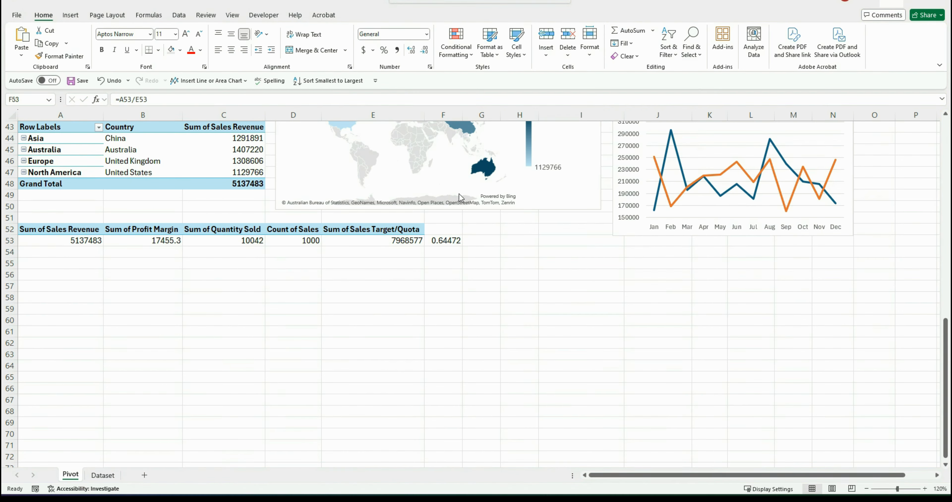
# Format F53 as a percentage with no decimal places
pyautogui.click(444, 239)
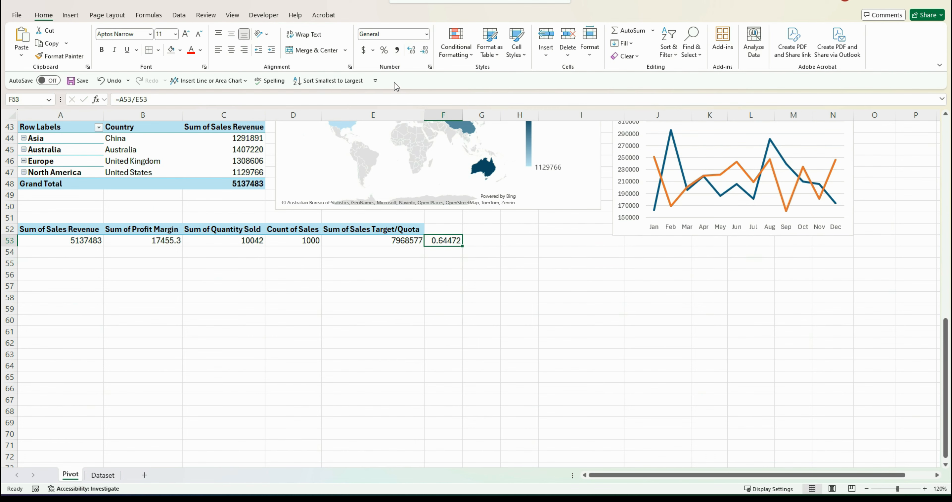
pyautogui.click(427, 34)
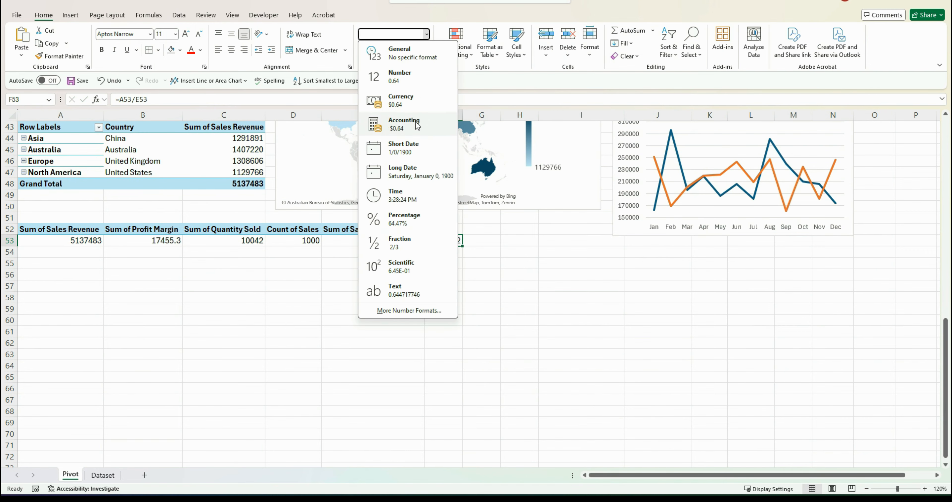
pyautogui.click(406, 216)
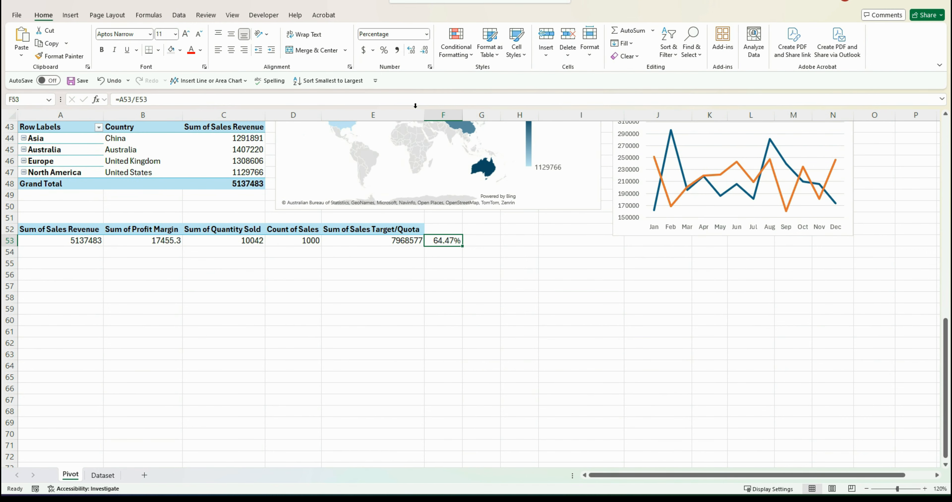
pyautogui.click(424, 49)
pyautogui.click(425, 49)
# Label F52 as Sales target % and copy the header formatting from E52 onto it
pyautogui.click(447, 229)
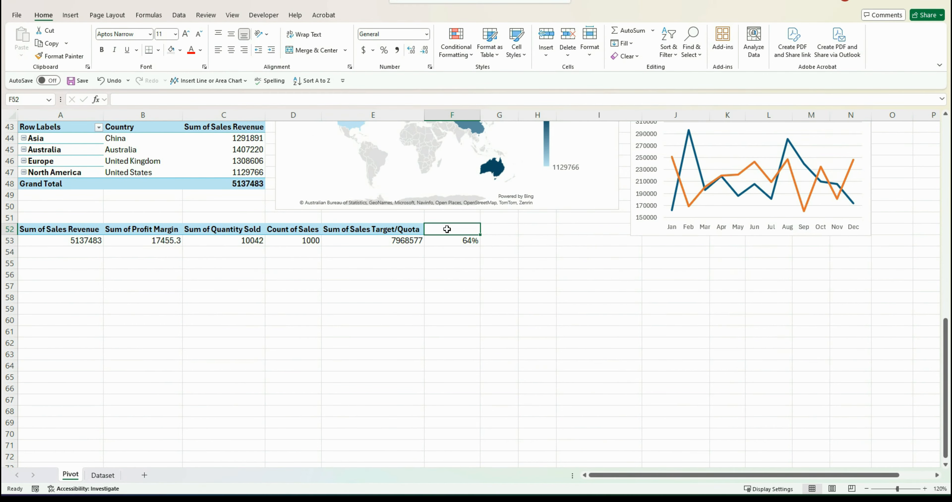
pyautogui.write('Sales target')
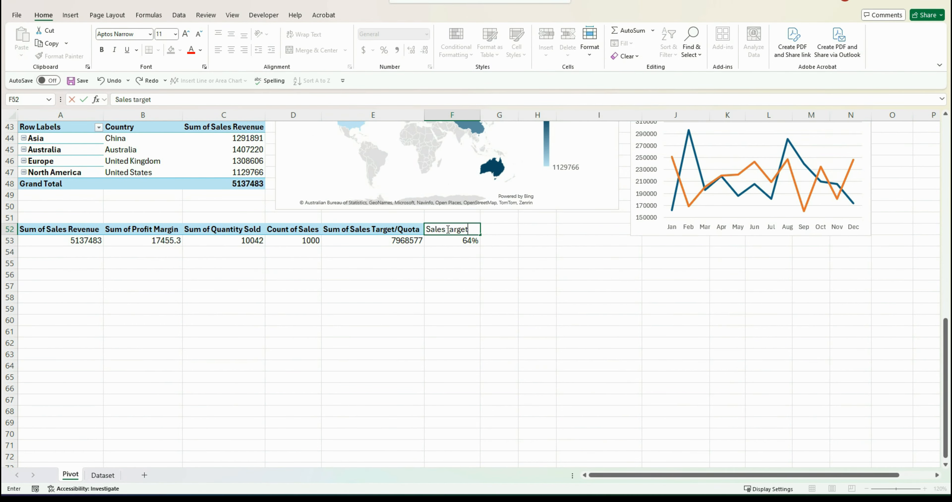
pyautogui.write(' %')
pyautogui.press('Return')
pyautogui.click(374, 229)
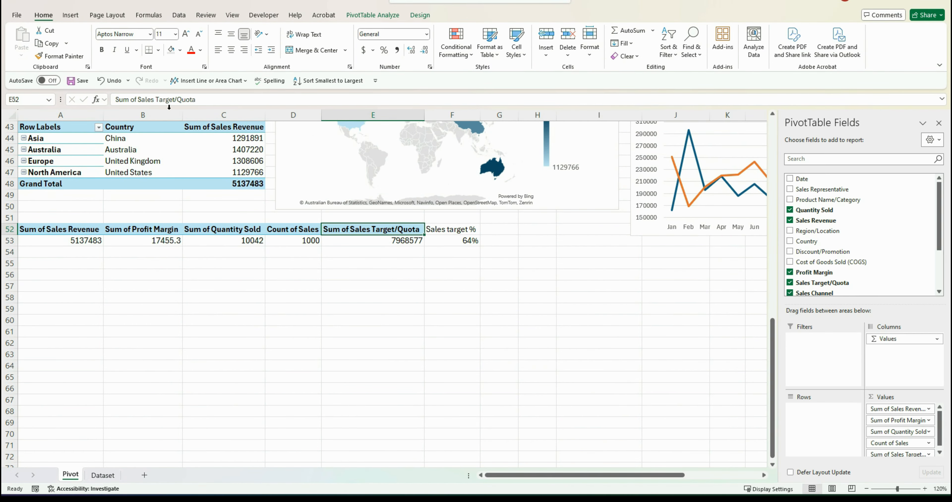
pyautogui.click(63, 56)
pyautogui.click(452, 229)
# Add the headers Top Product in G52 and Top Region in H52
pyautogui.scroll(1, 473, 288)
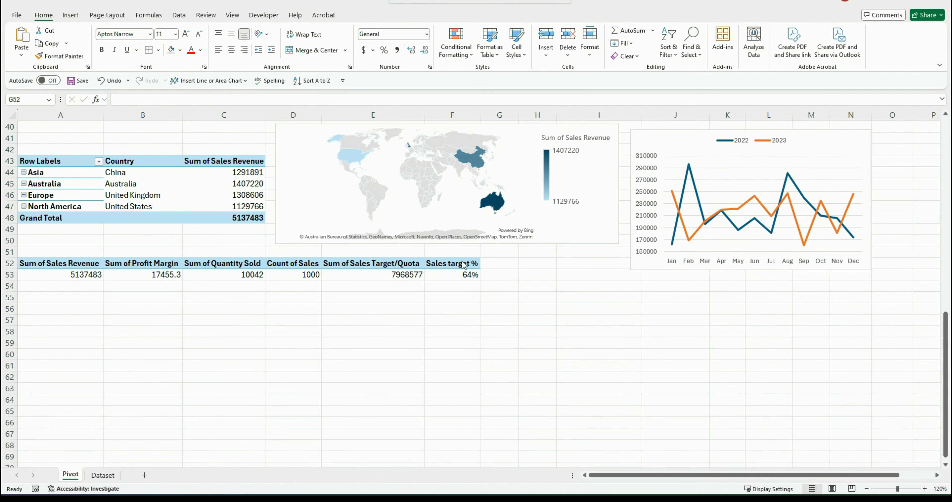
pyautogui.click(497, 263)
pyautogui.write('Top Product')
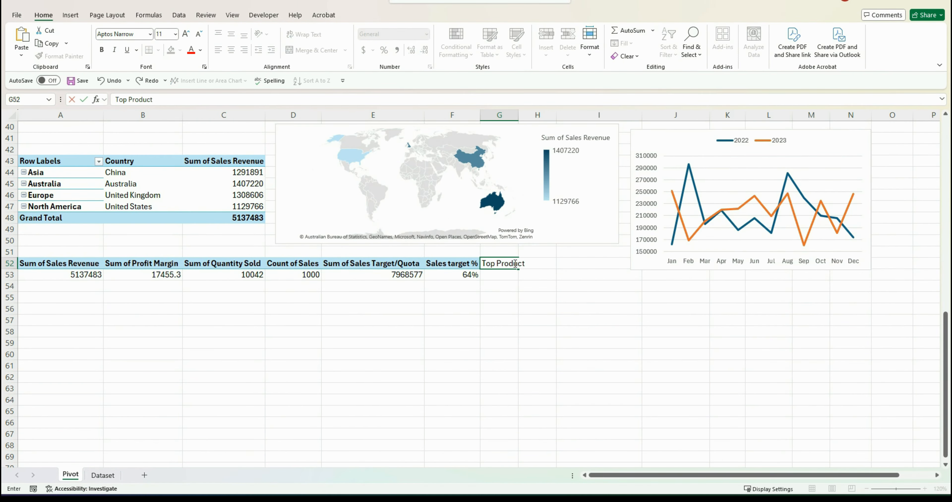
pyautogui.click(547, 263)
pyautogui.write('Top')
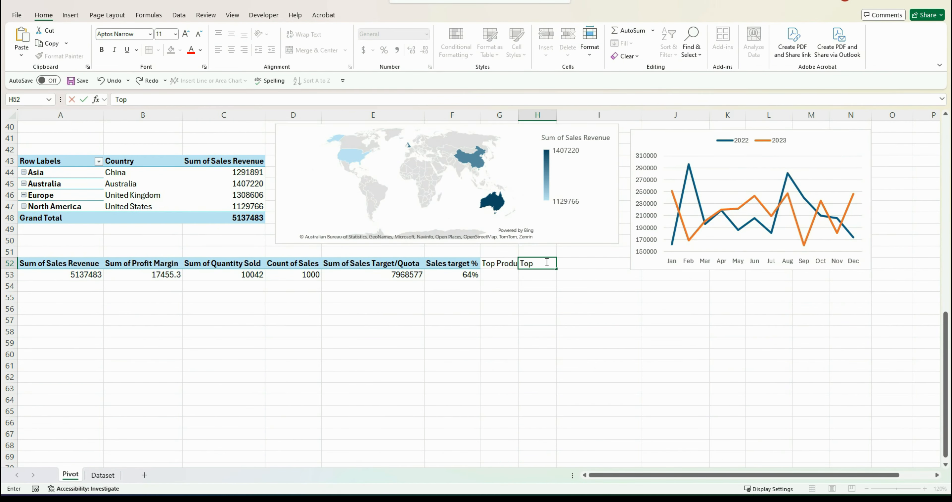
pyautogui.write(' Region')
pyautogui.press('Return')
# Apply the F52 header formatting to G52 and H52 and autofit columns G and H
pyautogui.click(452, 263)
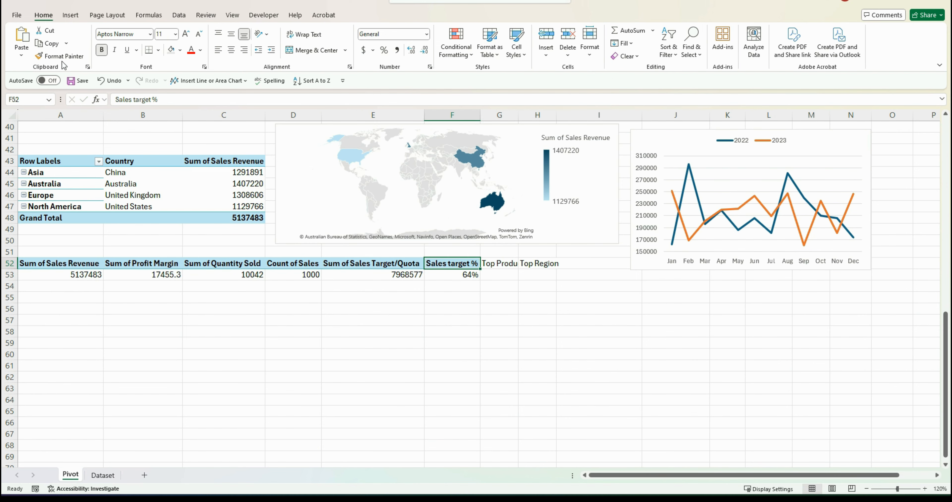
pyautogui.click(61, 56)
pyautogui.click(499, 263)
pyautogui.click(61, 56)
pyautogui.click(537, 263)
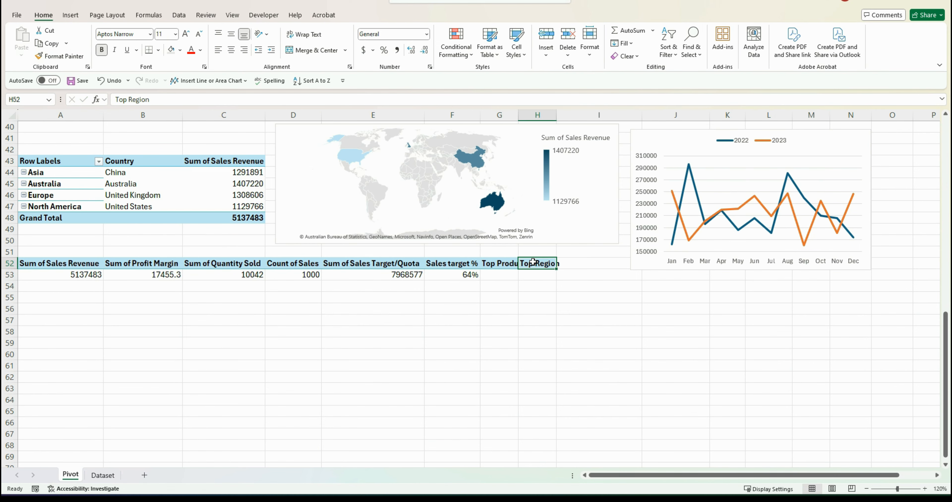
pyautogui.moveTo(517, 115); pyautogui.dragTo(517, 116)
pyautogui.doubleClick(518, 115)
pyautogui.doubleClick(567, 115)
# Link G53 to the top-selling product cell of the product revenue PivotTable
pyautogui.click(503, 274)
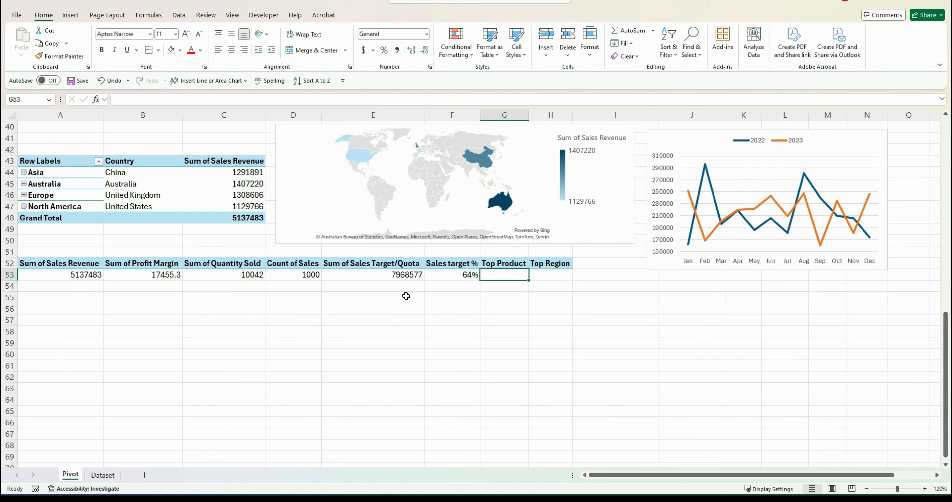
pyautogui.scroll(2, 389, 418)
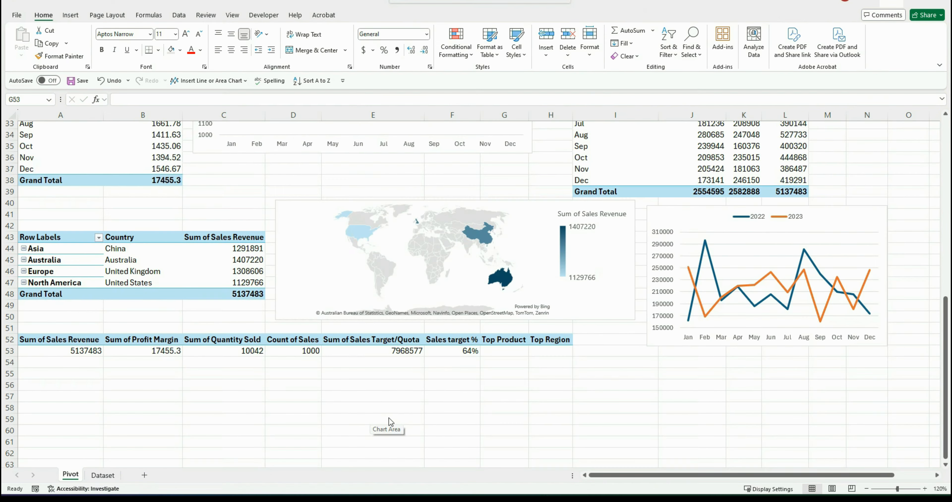
pyautogui.click(502, 352)
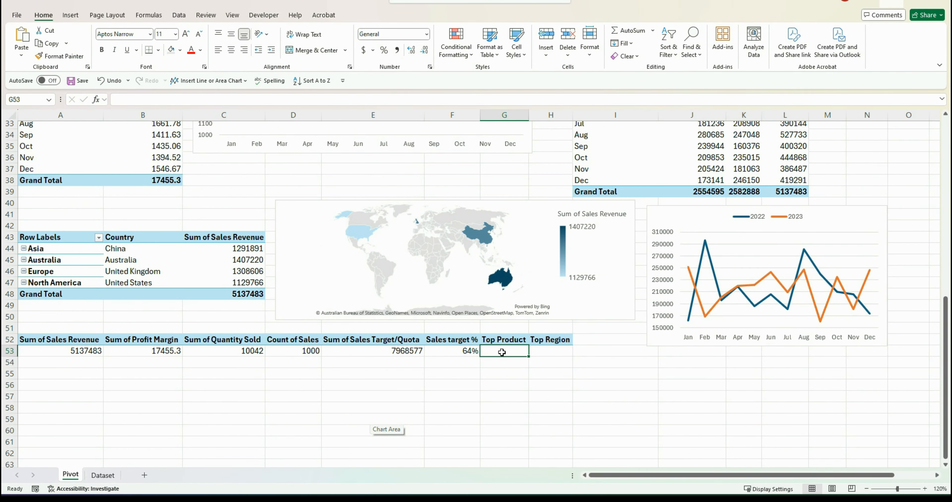
pyautogui.scroll(8, 317, 304)
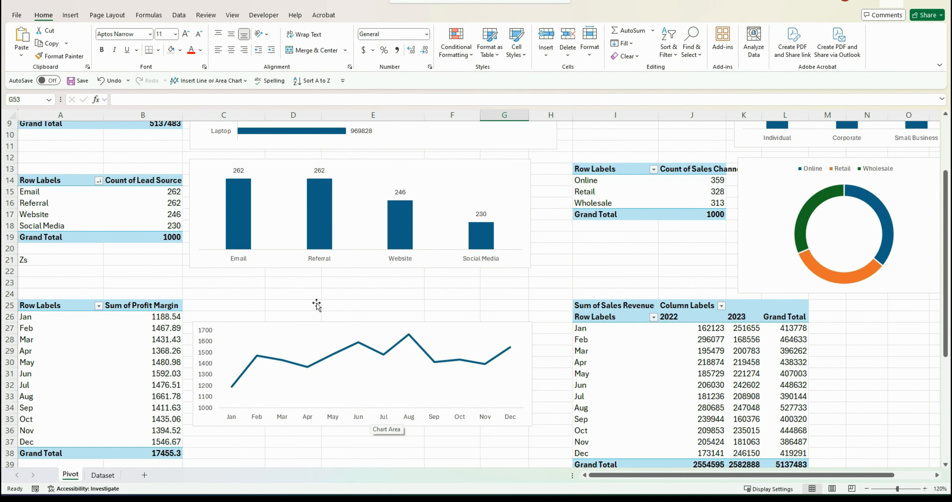
pyautogui.scroll(3, 317, 304)
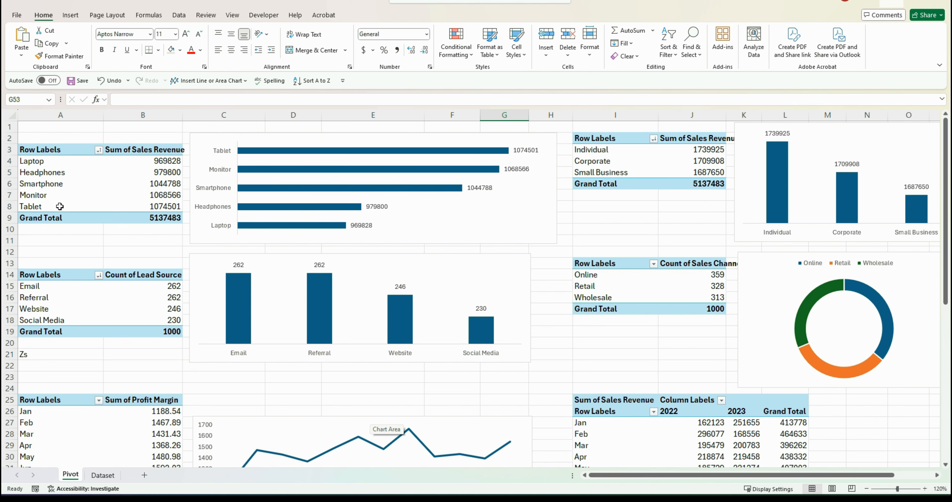
pyautogui.scroll(-12, 260, 252)
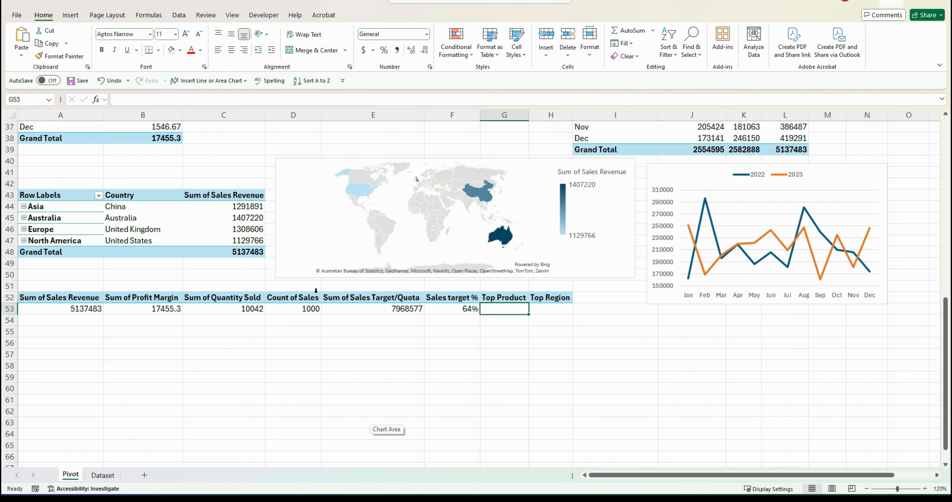
pyautogui.scroll(-3, 316, 290)
pyautogui.write('=')
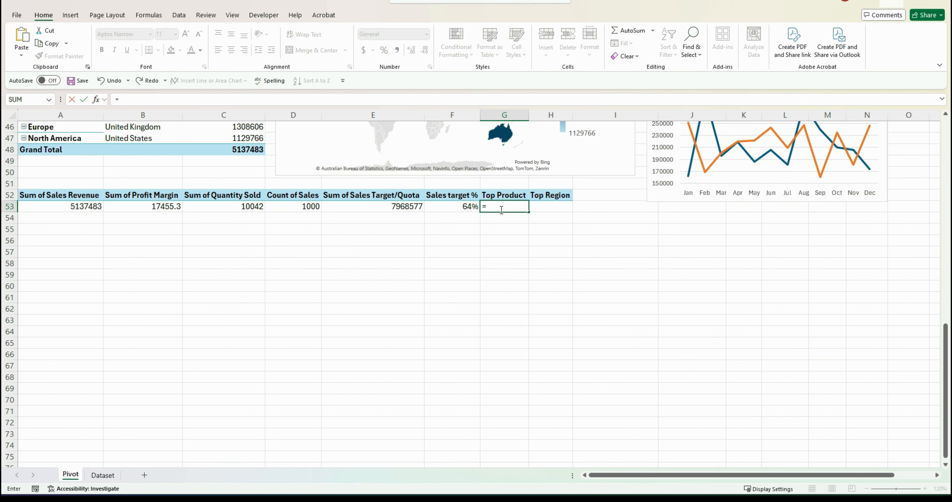
pyautogui.write('a4')
pyautogui.press('Return')
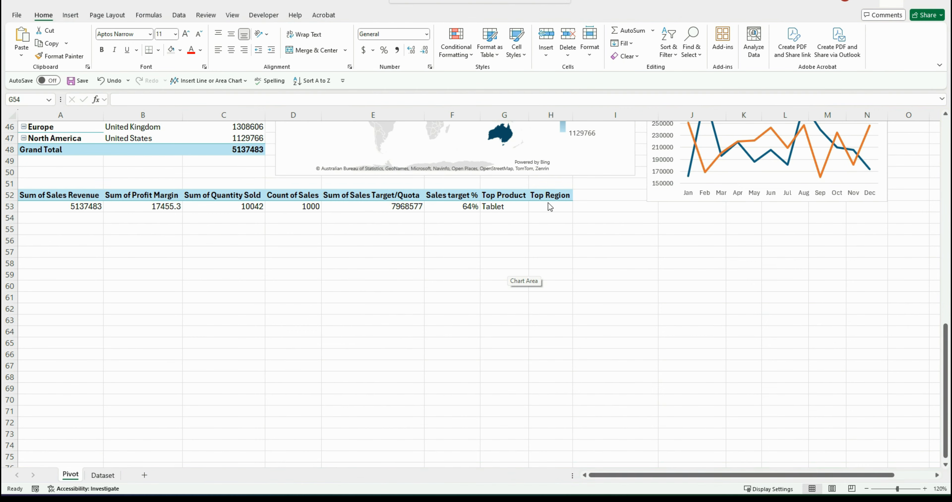
# Enter in H53 the formula =INDEX(A44:A47,MATCH(MAX(C44:C47),C44:C47,0)) to return the region with the highest revenue
pyautogui.scroll(3, 549, 207)
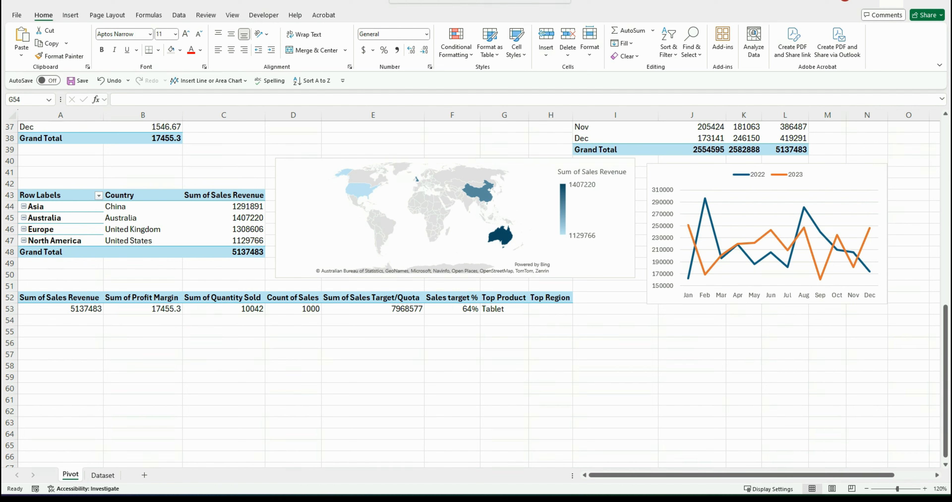
pyautogui.click(541, 310)
pyautogui.write('=index')
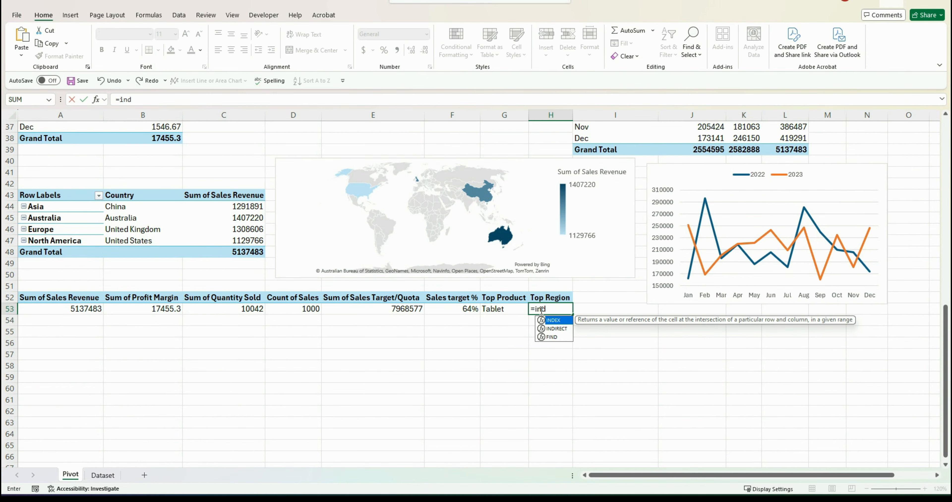
pyautogui.press('Tab')
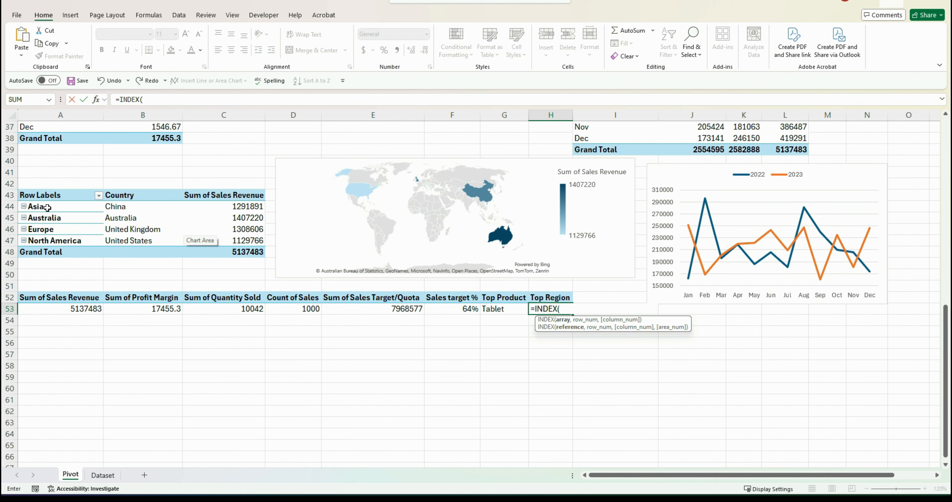
pyautogui.moveTo(48, 207); pyautogui.dragTo(47, 239)
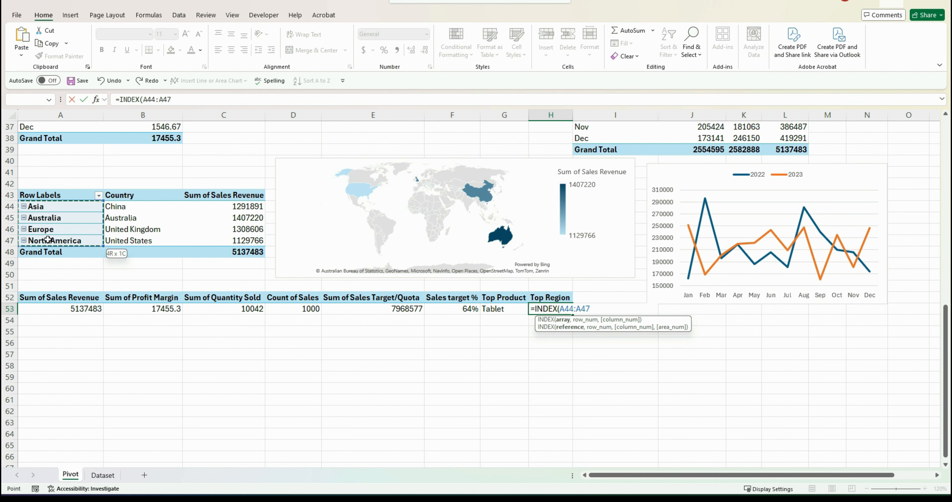
pyautogui.write(',')
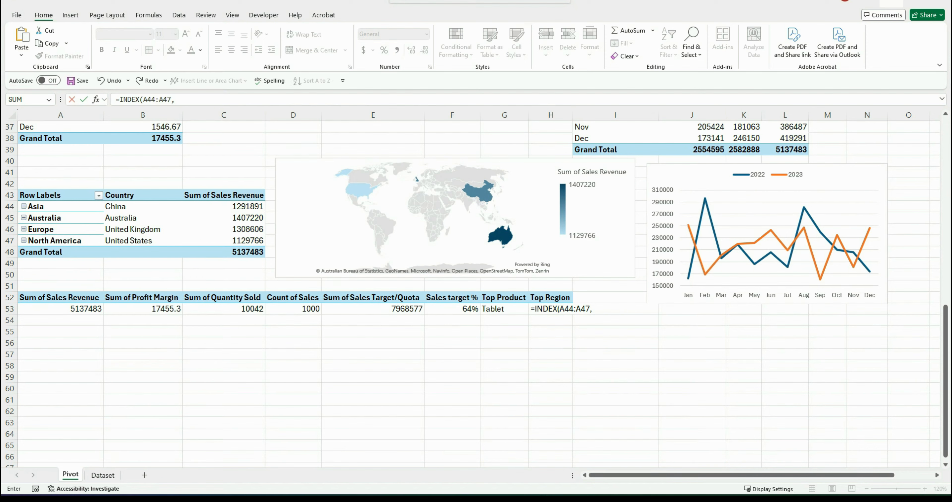
pyautogui.click(599, 311)
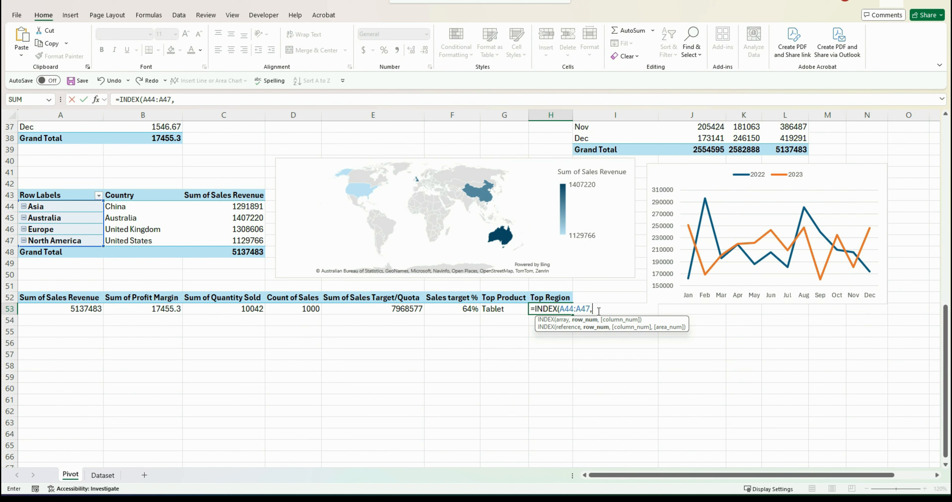
pyautogui.write('mat')
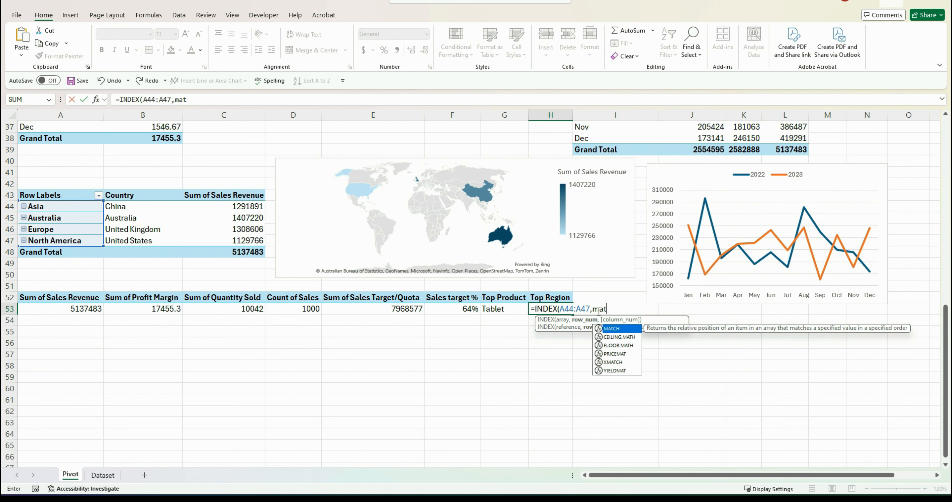
pyautogui.press('Tab')
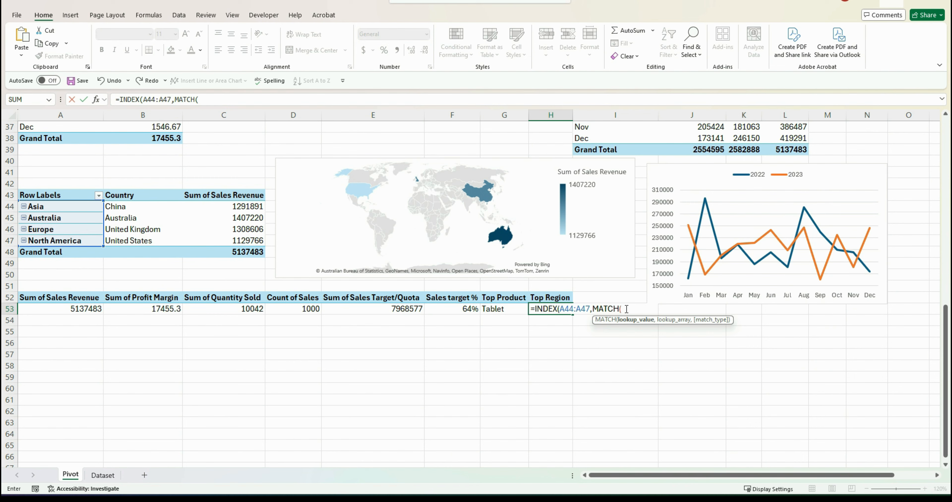
pyautogui.write('max')
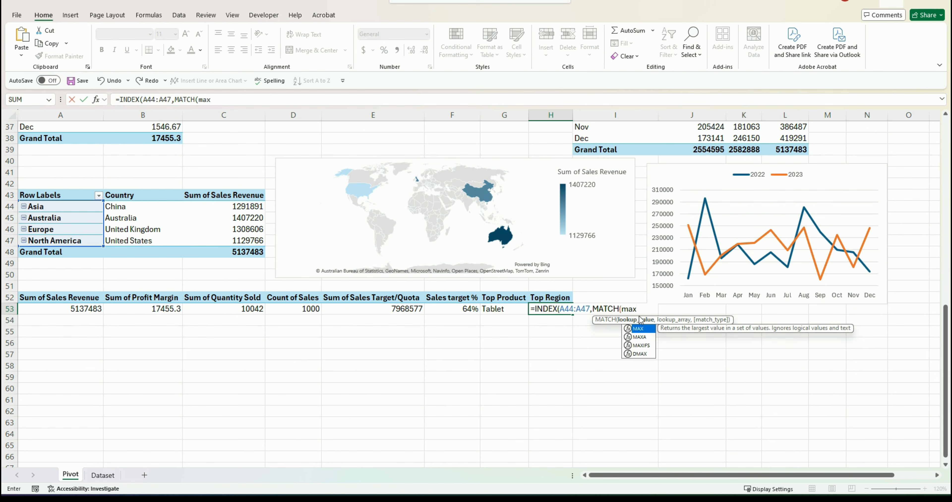
pyautogui.doubleClick(642, 328)
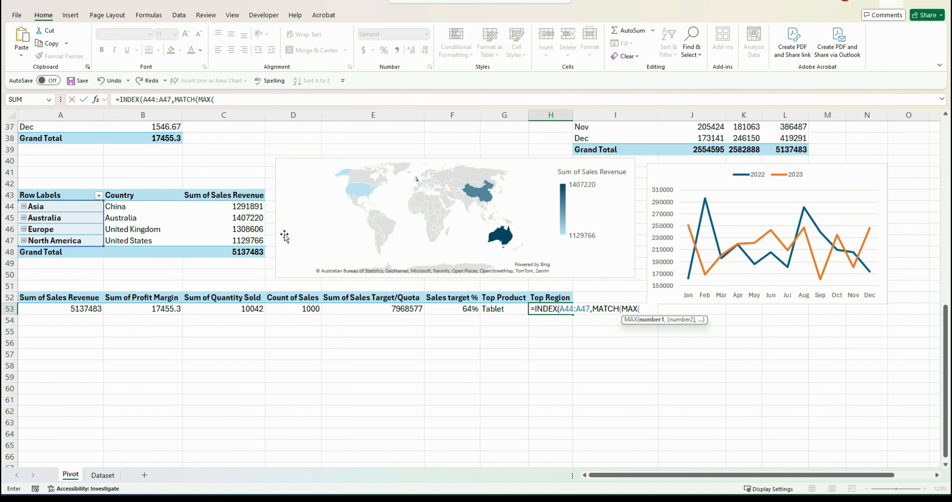
pyautogui.click(242, 209)
pyautogui.moveTo(242, 213); pyautogui.dragTo(243, 238)
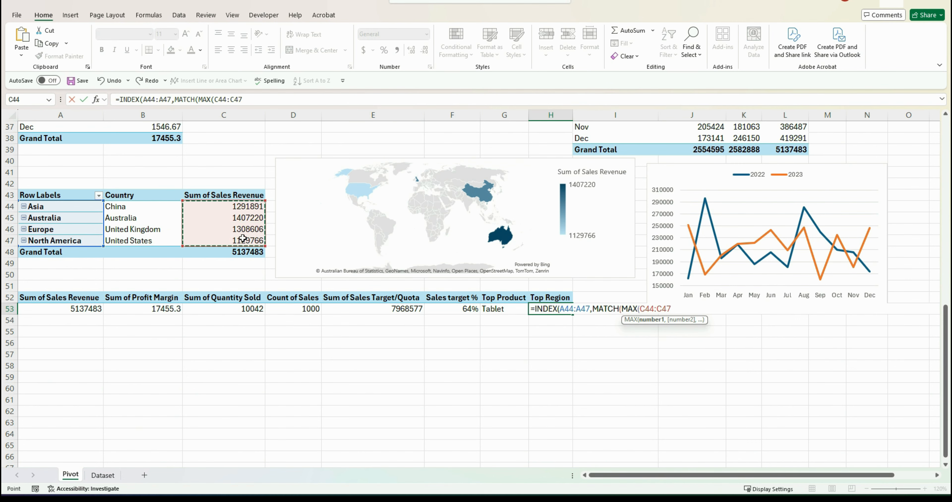
pyautogui.write('),')
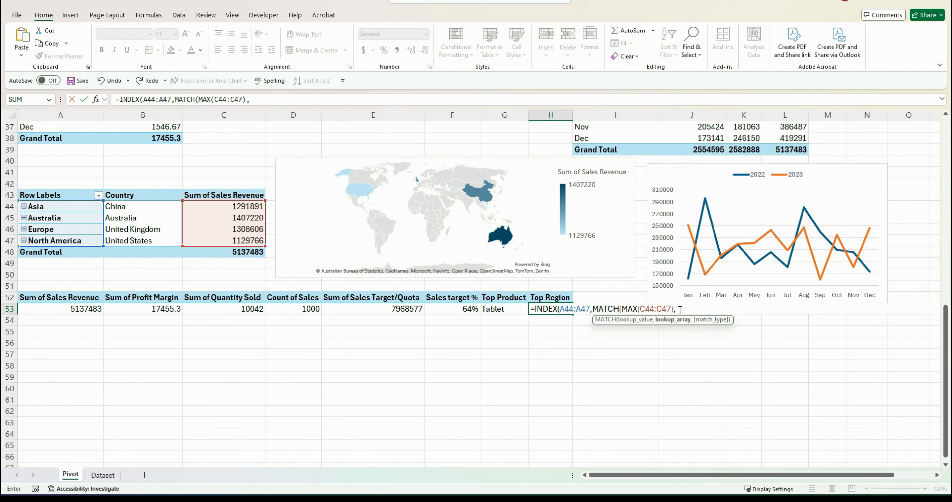
pyautogui.click(237, 205)
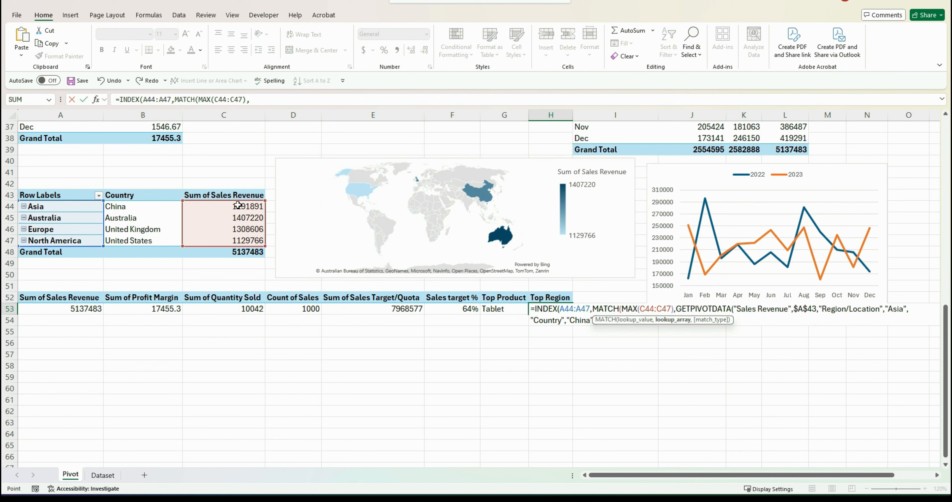
pyautogui.moveTo(238, 206); pyautogui.dragTo(236, 240)
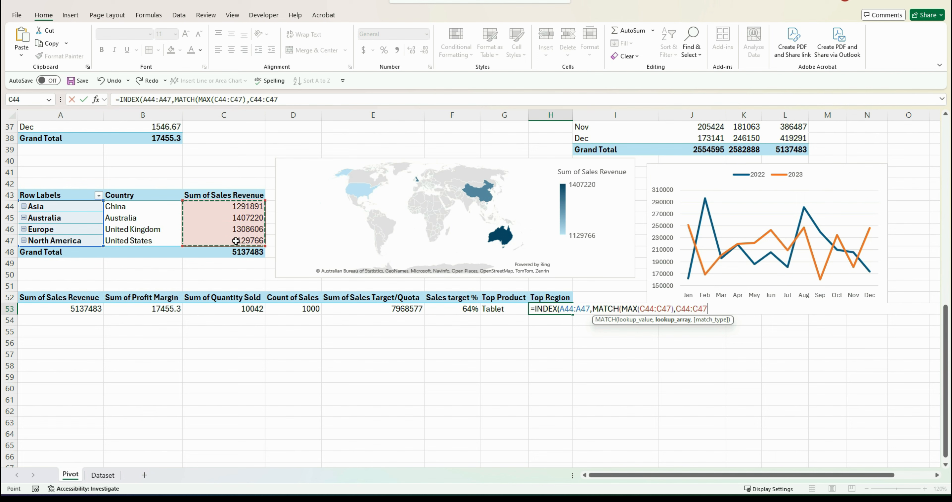
pyautogui.write(',')
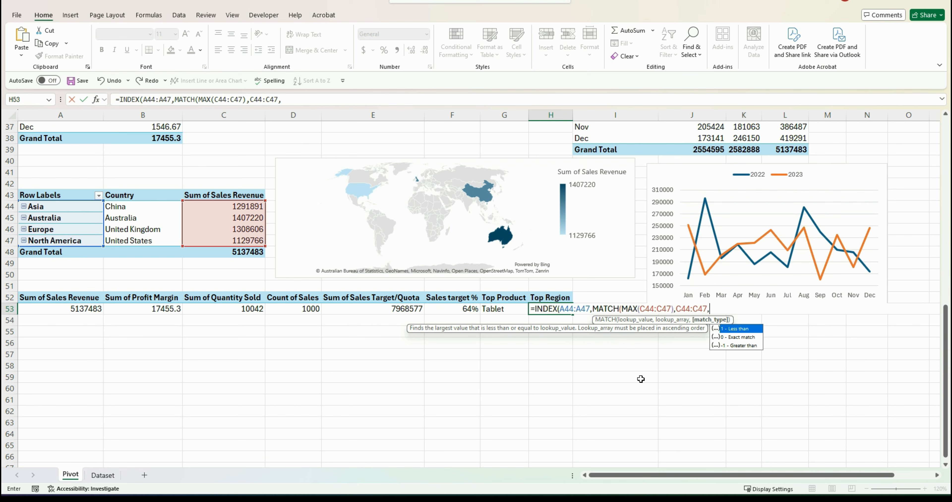
pyautogui.doubleClick(735, 337)
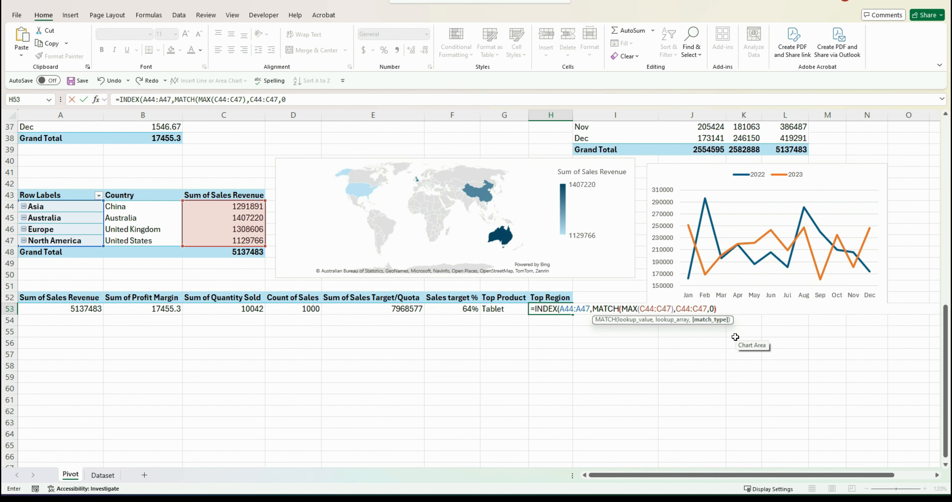
pyautogui.write(')')
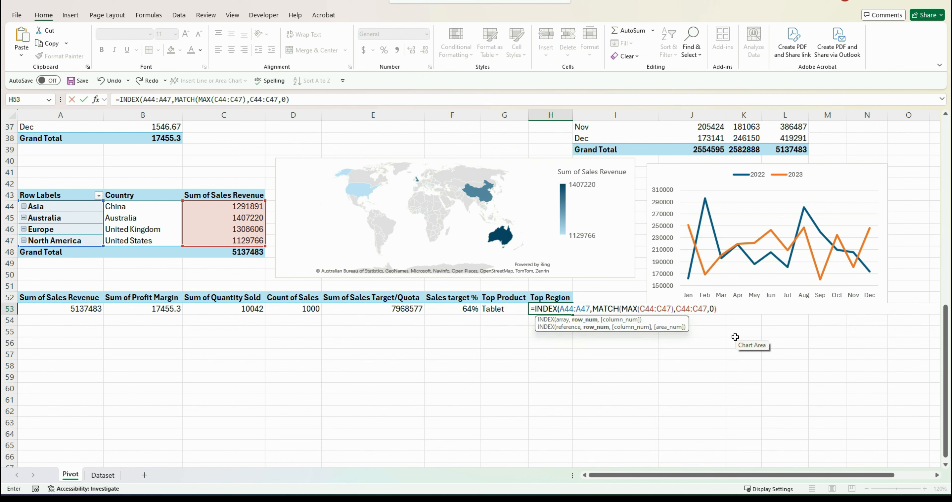
pyautogui.write(')')
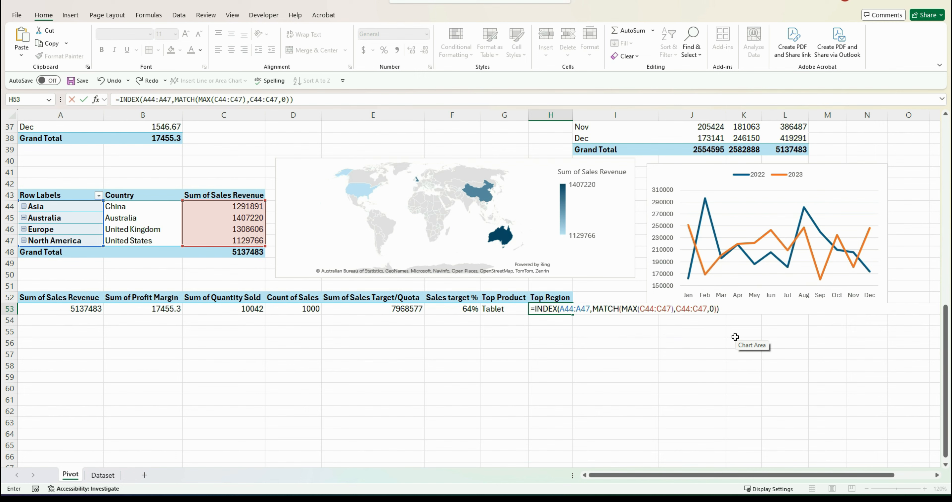
pyautogui.press('Return')
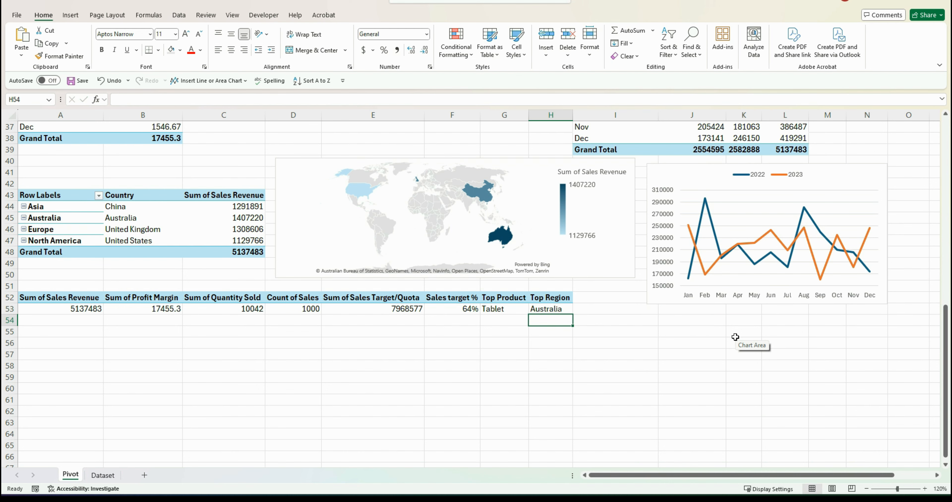
pyautogui.press('Up')
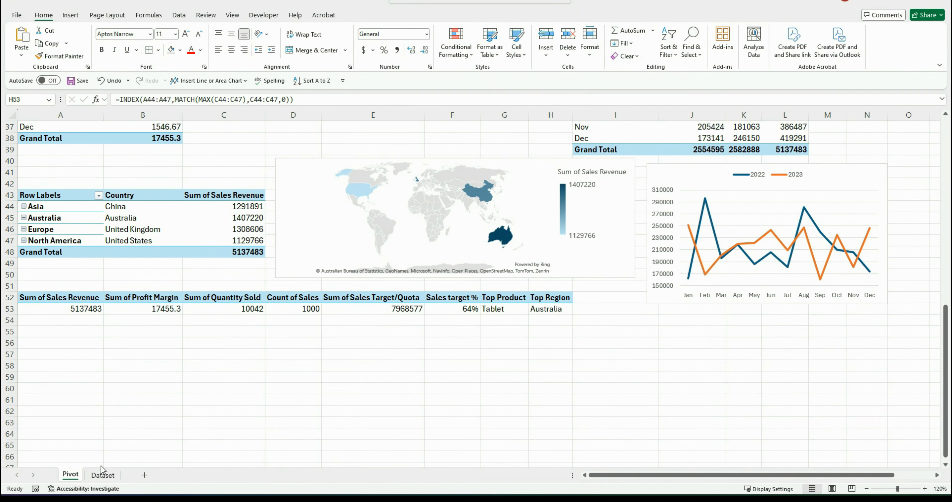
# Add a new worksheet, rename it Dashboard, and move it to the first tab position
pyautogui.click(145, 475)
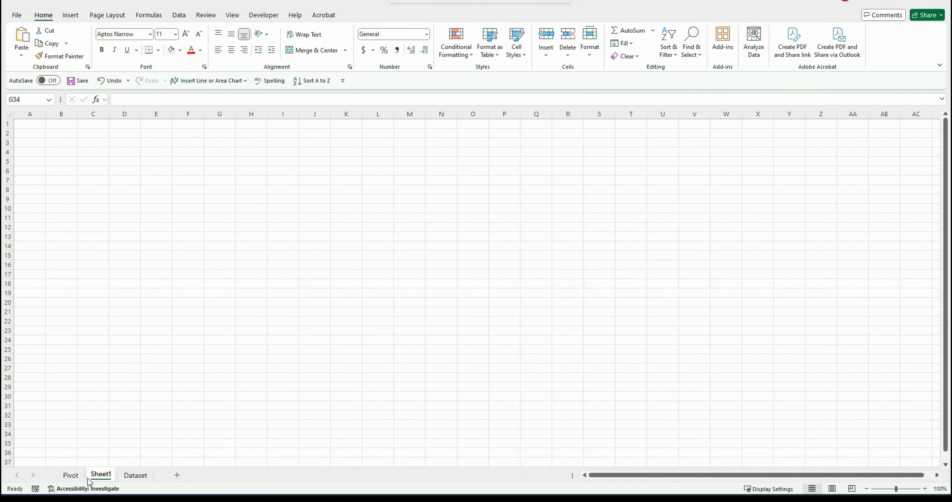
pyautogui.click(93, 478)
pyautogui.rightClick(93, 477)
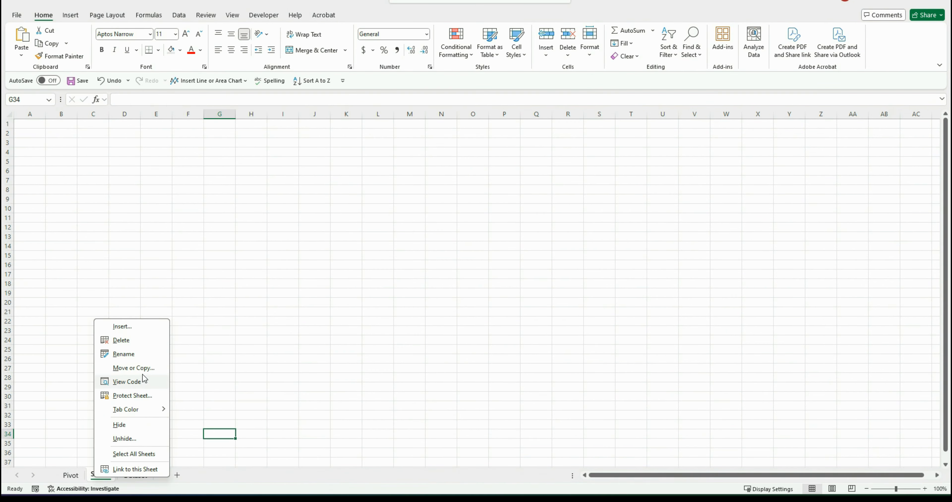
pyautogui.click(136, 355)
pyautogui.write('Dashboard')
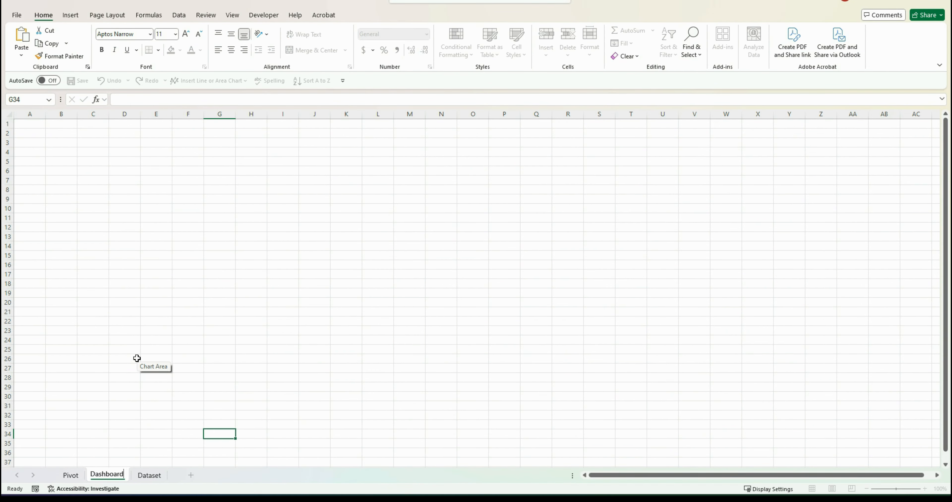
pyautogui.click(134, 358)
pyautogui.moveTo(111, 477); pyautogui.dragTo(61, 477)
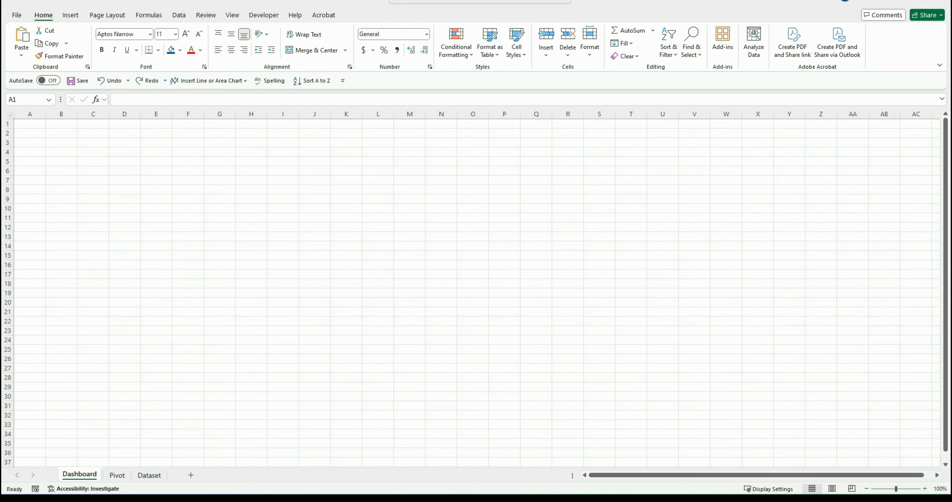
# Enlarge the height of row 1 and widen column A on the Dashboard sheet
pyautogui.click(15, 122)
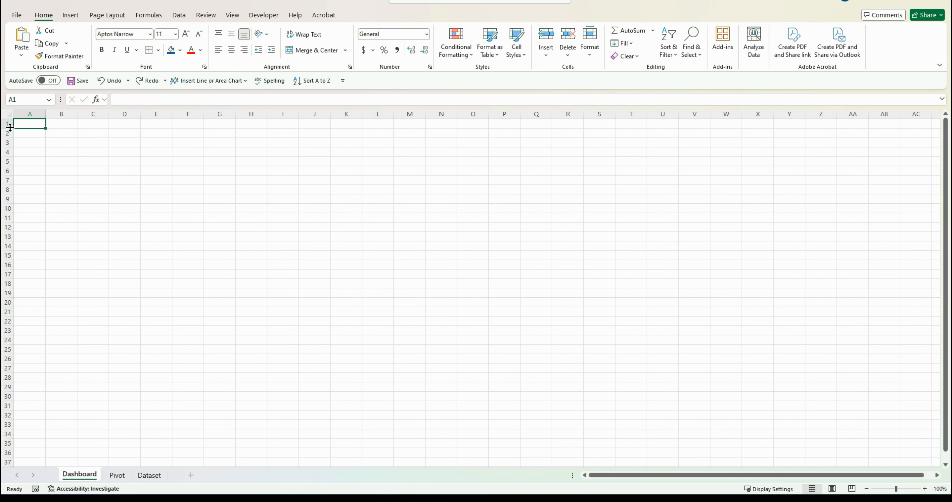
pyautogui.moveTo(10, 128); pyautogui.dragTo(12, 241)
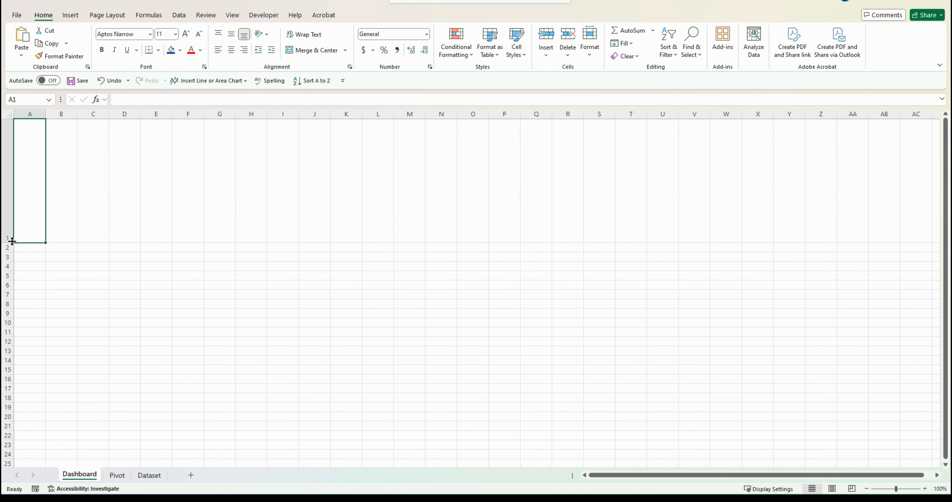
pyautogui.moveTo(45, 114); pyautogui.dragTo(115, 113)
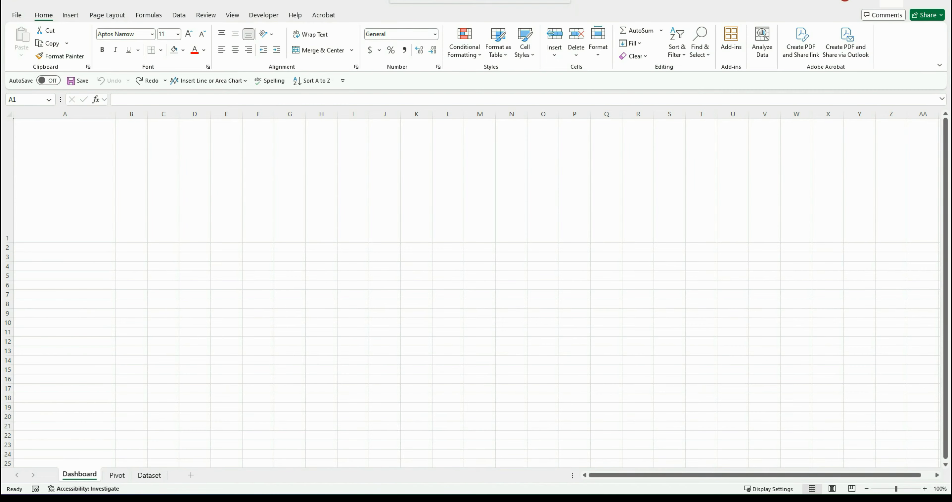
# Fill row 1 and column A with Dark Blue, Text 2, Lighter 25%
pyautogui.click(8, 189)
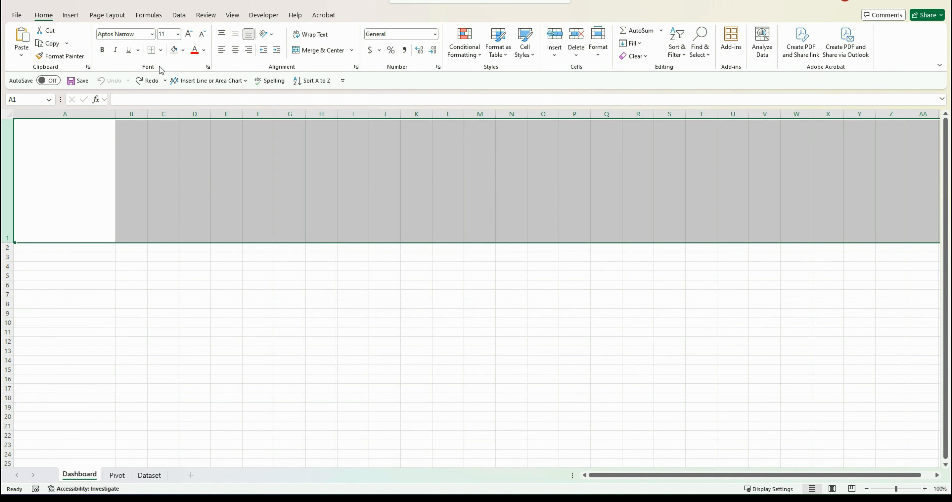
pyautogui.click(183, 50)
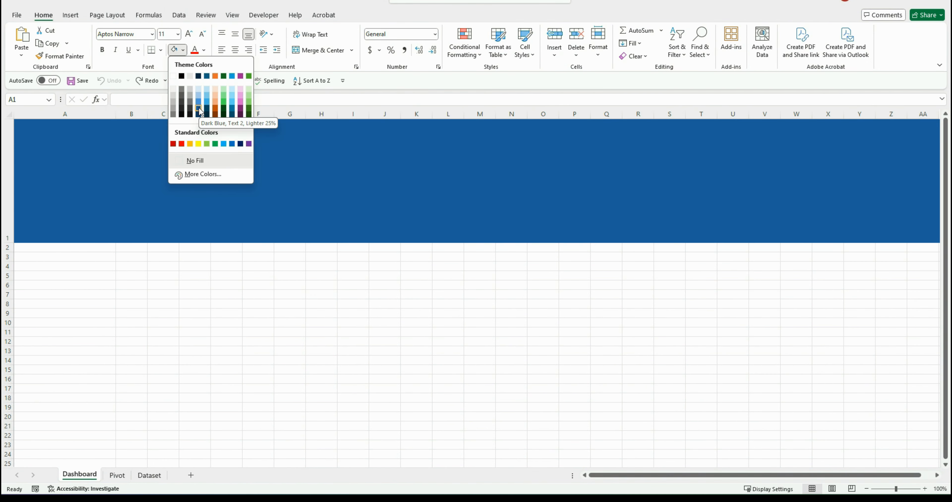
pyautogui.click(198, 109)
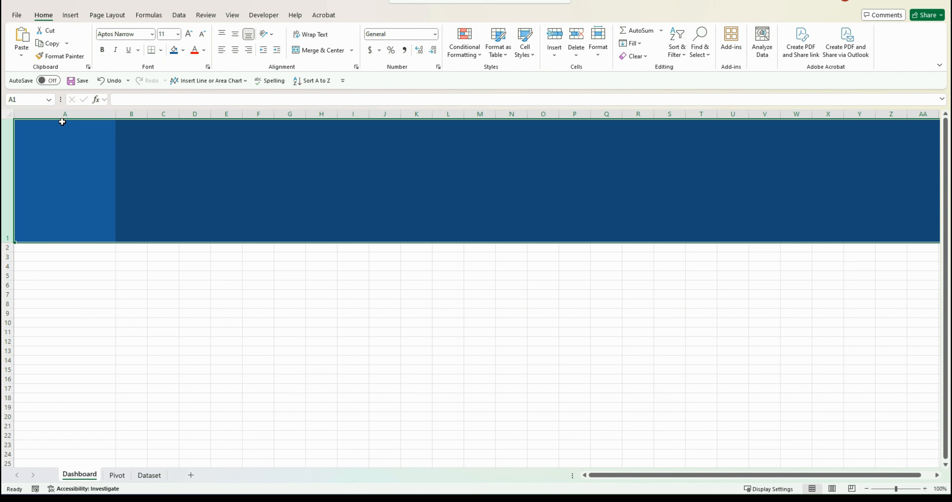
pyautogui.click(67, 115)
pyautogui.click(174, 50)
pyautogui.click(191, 268)
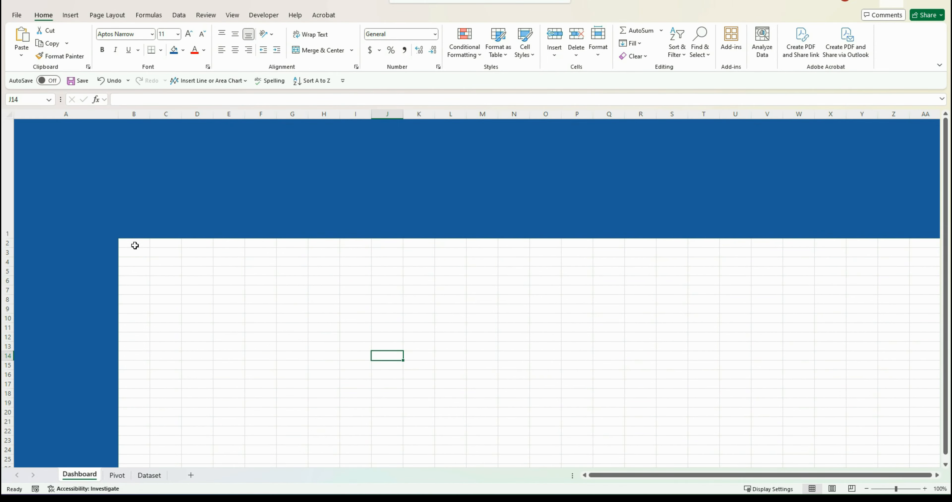
# Fill the range B2:AD53 with the light gray theme background color
pyautogui.moveTo(134, 243)
pyautogui.mouseDown()
pyautogui.moveTo(865, 366)
pyautogui.moveTo(931, 411)
pyautogui.moveTo(935, 462)
pyautogui.moveTo(814, 400)
pyautogui.moveTo(836, 409)
pyautogui.mouseUp()
pyautogui.click(183, 50)
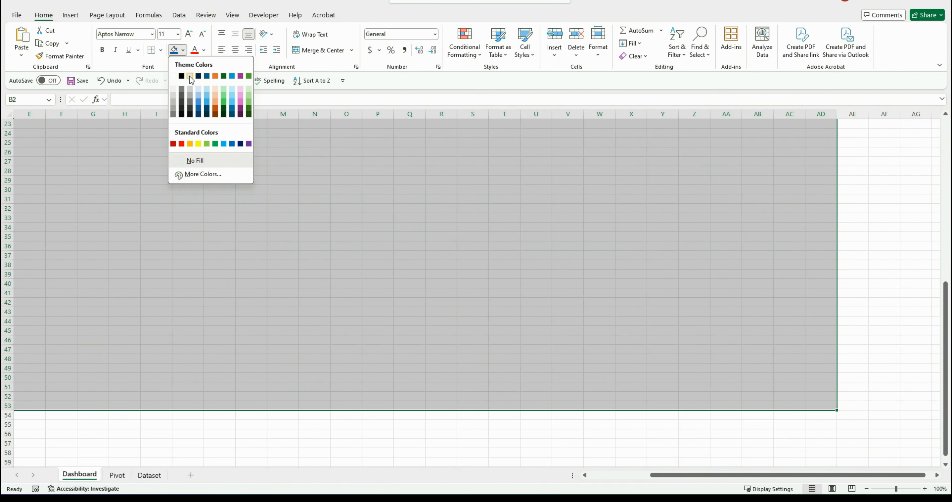
pyautogui.click(190, 67)
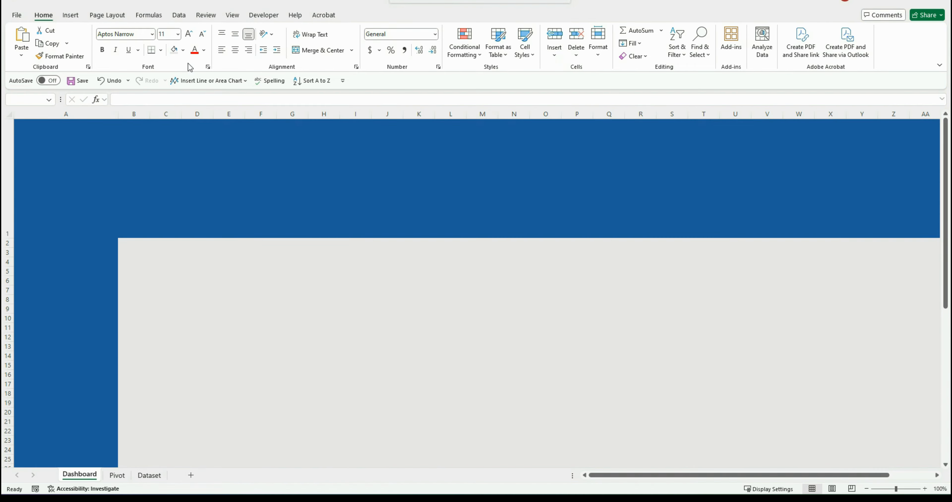
# Insert a vertical straight line about 1.14" tall inside the blue header band near column A's edge
pyautogui.click(72, 15)
pyautogui.click(148, 37)
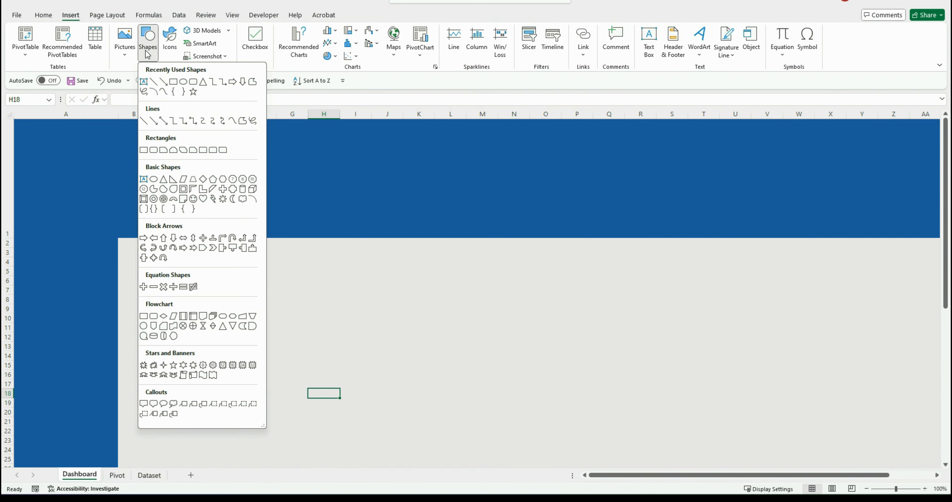
pyautogui.click(154, 82)
pyautogui.moveTo(119, 131); pyautogui.dragTo(114, 183)
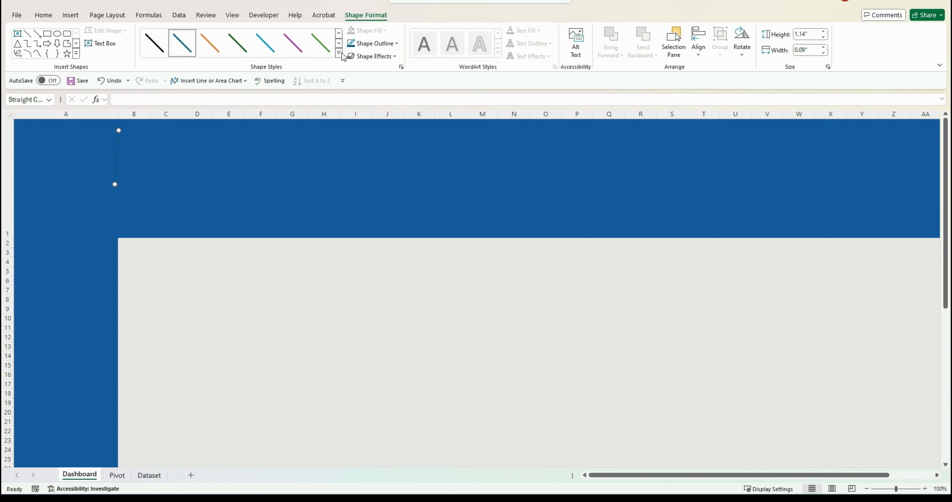
# Apply a dark line style to the vertical header line and extend its lower end slightly downward
pyautogui.click(154, 42)
pyautogui.moveTo(117, 187); pyautogui.dragTo(119, 198)
pyautogui.click(153, 198)
# Open Format Shape for the vertical line and set its line color to white
pyautogui.rightClick(119, 185)
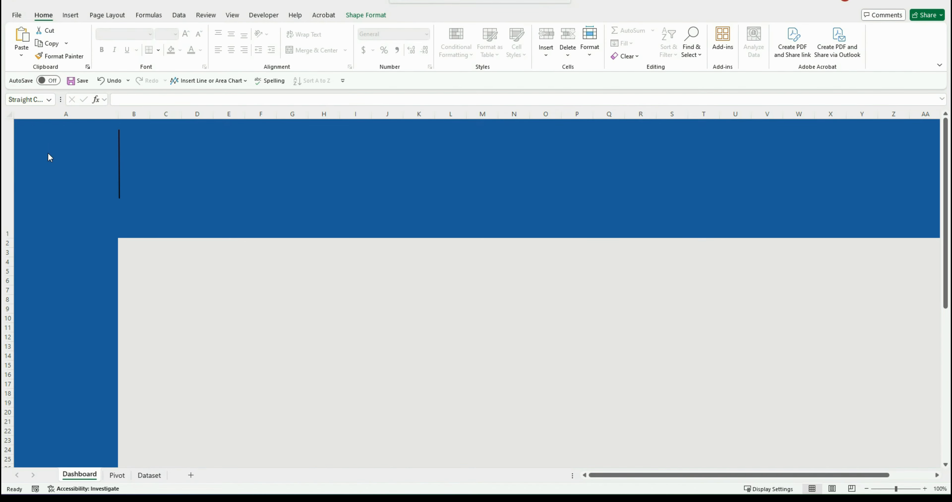
pyautogui.click(120, 179)
pyautogui.rightClick(120, 178)
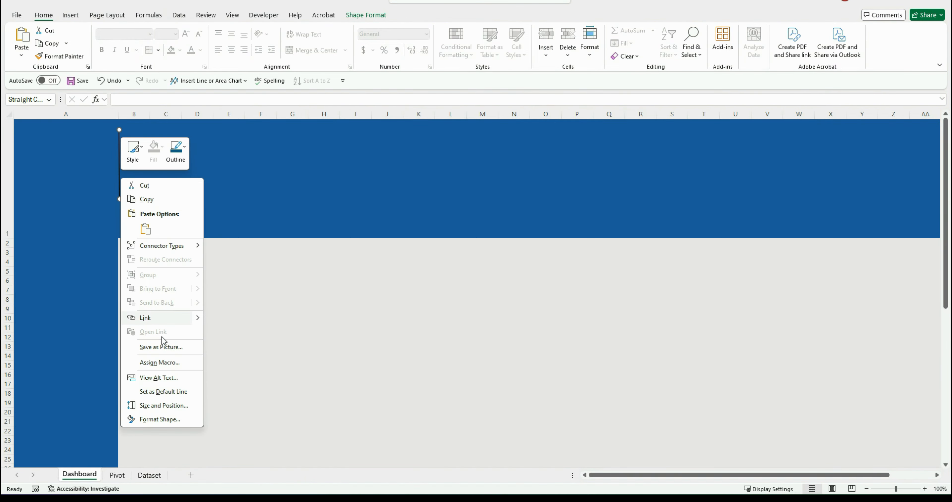
pyautogui.click(163, 419)
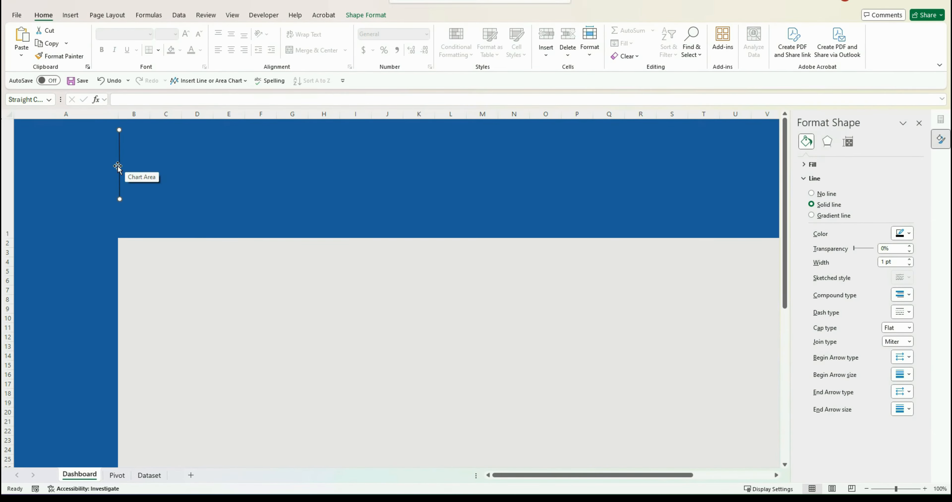
pyautogui.click(902, 233)
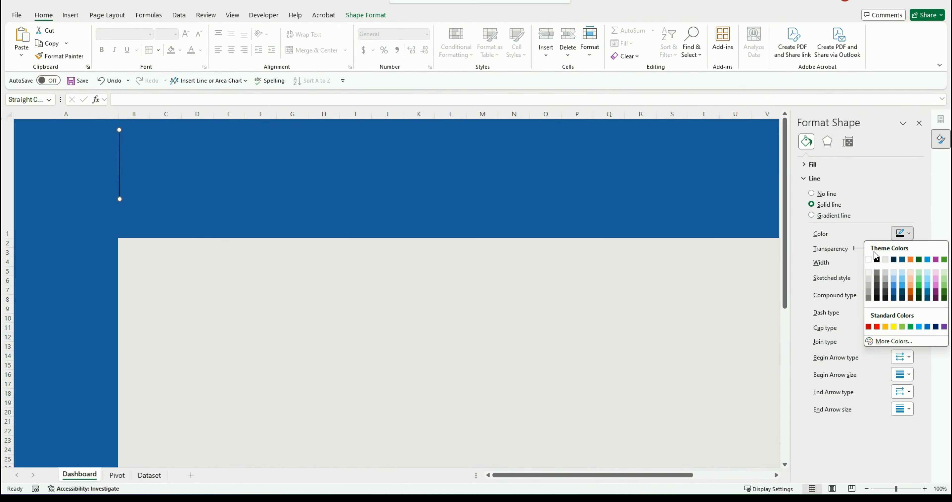
pyautogui.click(874, 259)
pyautogui.click(909, 259)
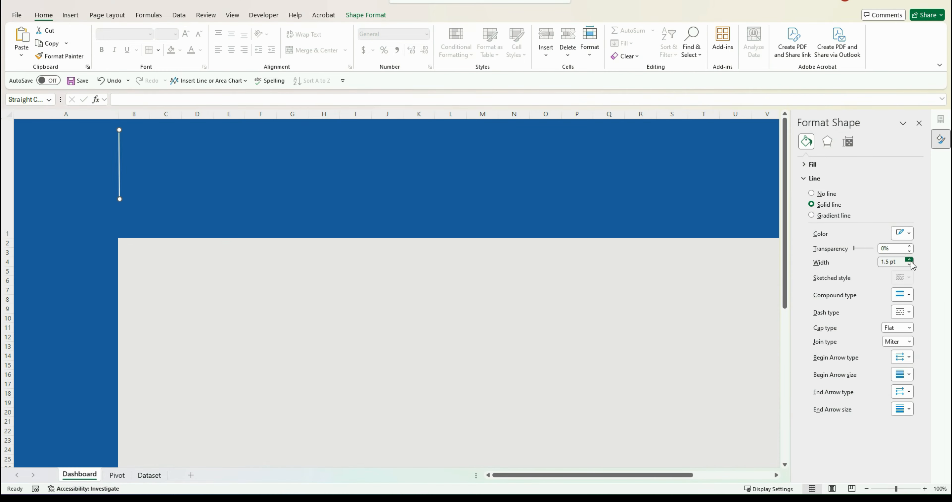
pyautogui.click(188, 187)
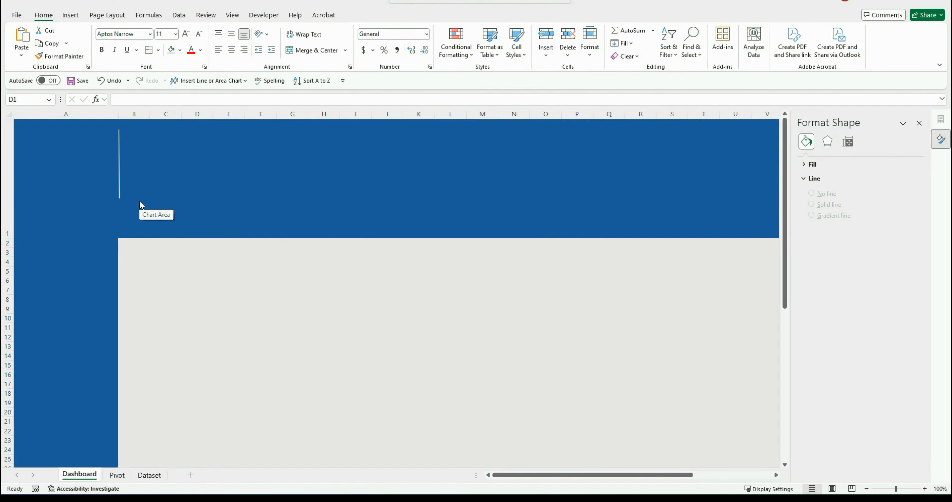
# Insert a rectangle about 2.98" tall and 3.83" wide overlapping the header band across columns C to I
pyautogui.click(71, 15)
pyautogui.click(148, 41)
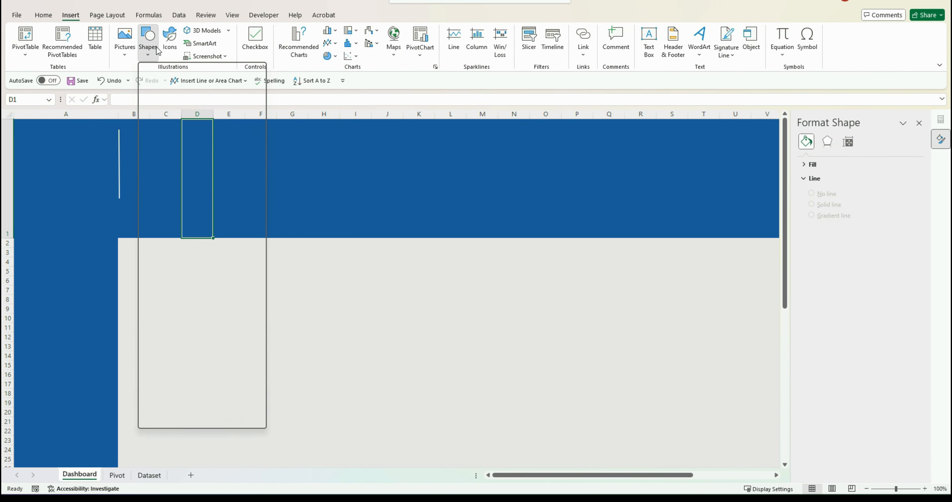
pyautogui.click(175, 79)
pyautogui.moveTo(173, 204); pyautogui.dragTo(355, 346)
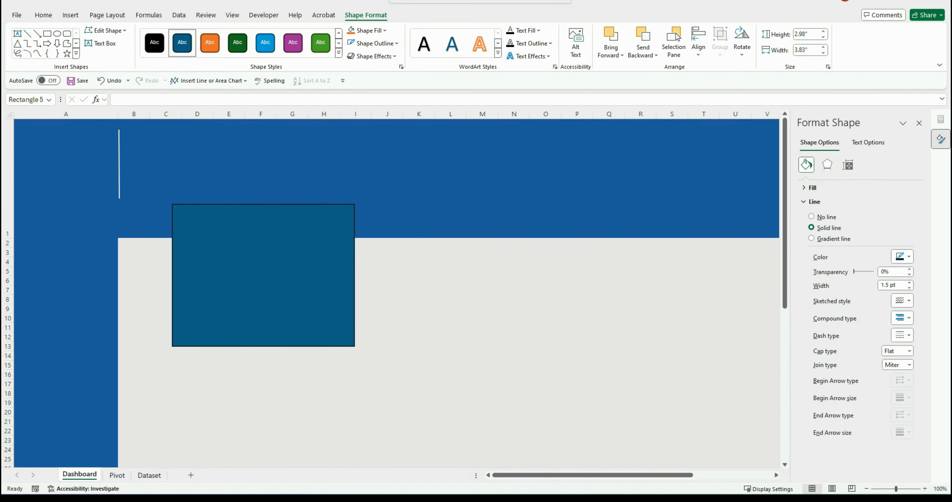
# Fill the new rectangle with white
pyautogui.click(235, 219)
pyautogui.click(377, 33)
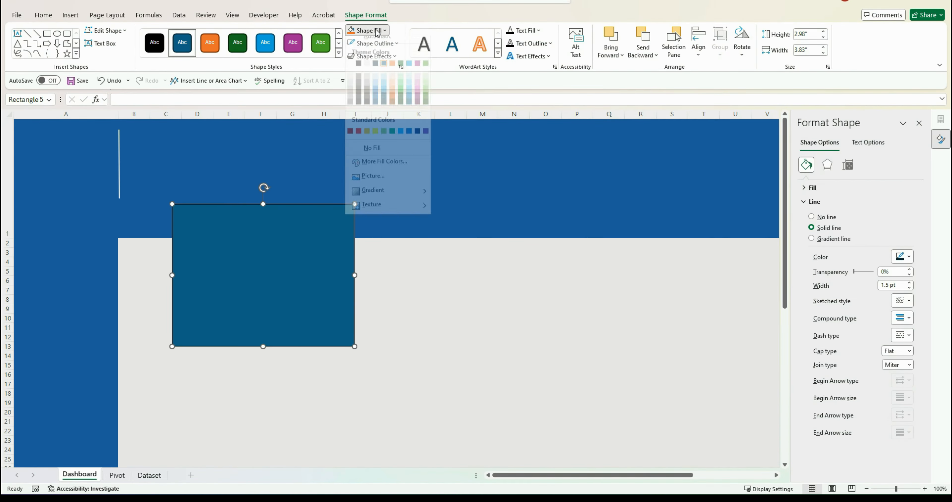
pyautogui.click(354, 73)
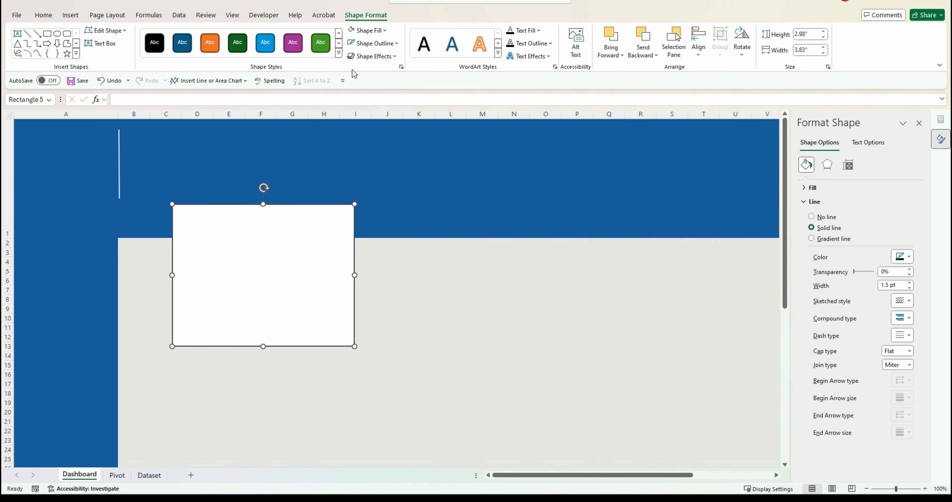
# Remove the rectangle's outline and undo the last change
pyautogui.click(374, 44)
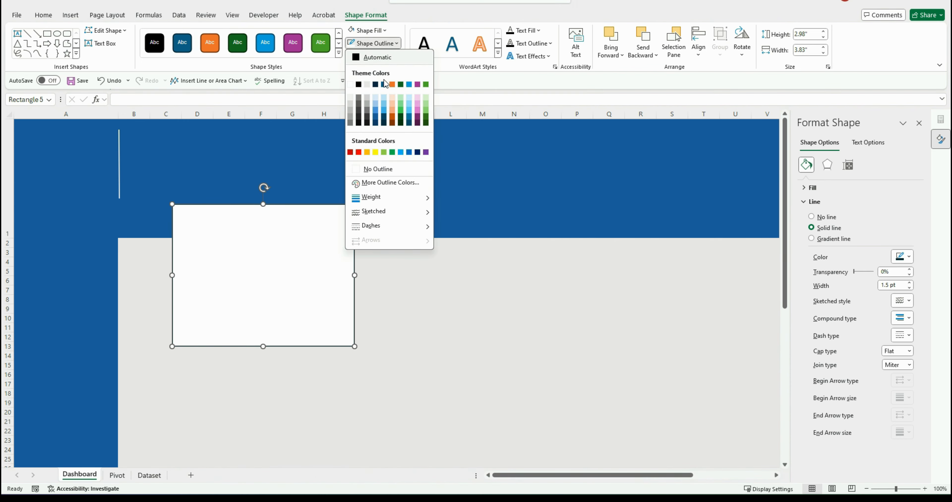
pyautogui.click(377, 170)
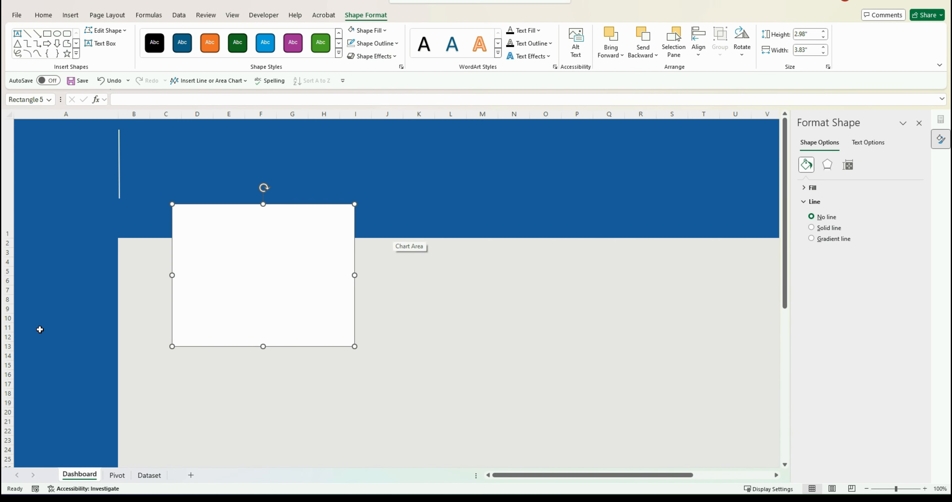
pyautogui.hotkey('ctrl', 'z')
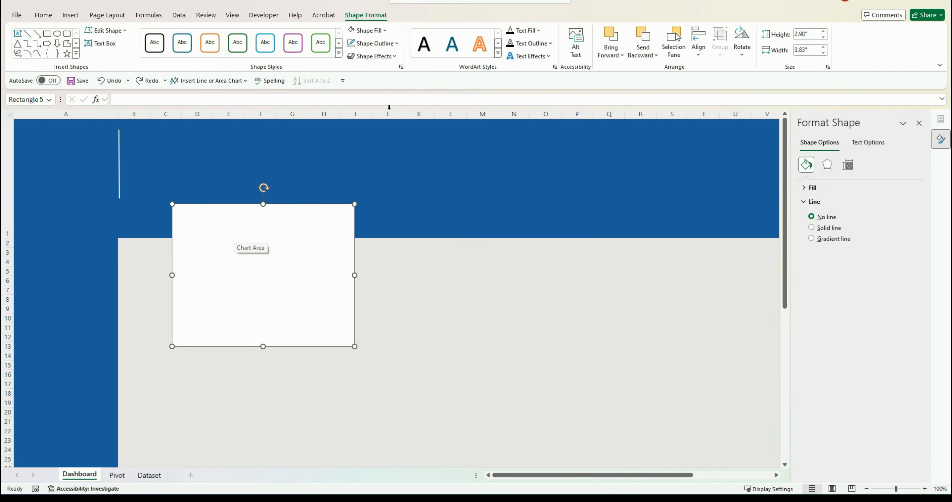
# Apply a Shape Effects preset with a soft drop shadow to the rectangle
pyautogui.click(373, 56)
pyautogui.moveTo(385, 72)
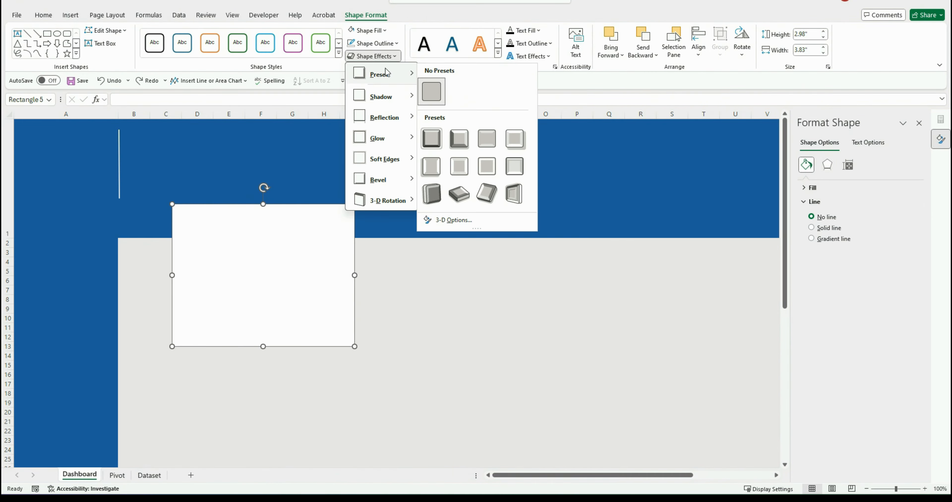
pyautogui.click(513, 135)
pyautogui.press('Escape')
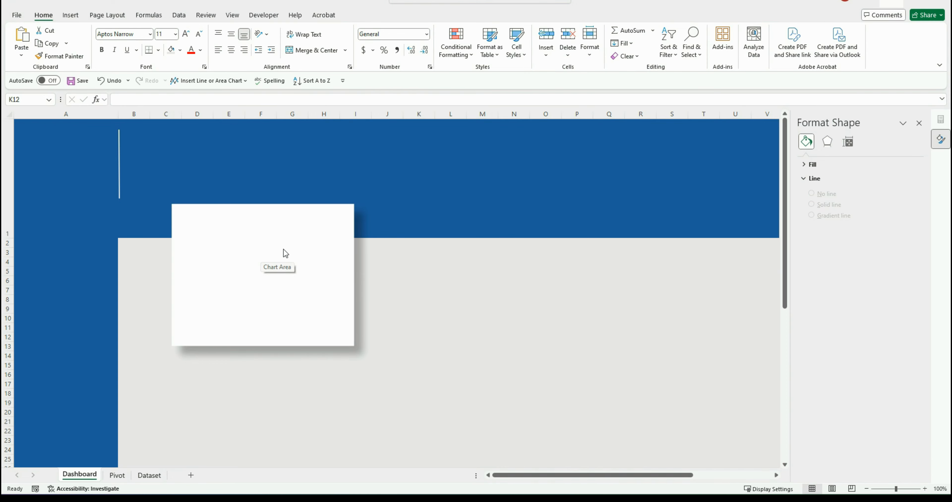
pyautogui.press('Escape')
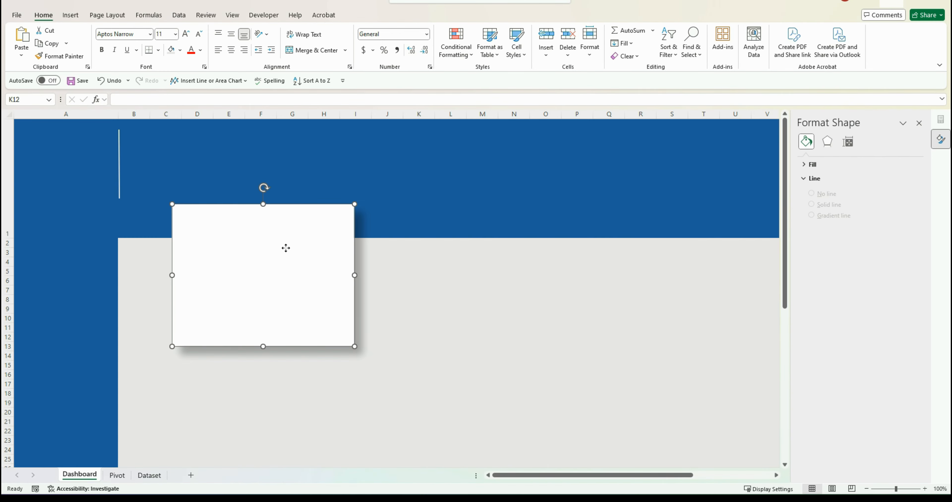
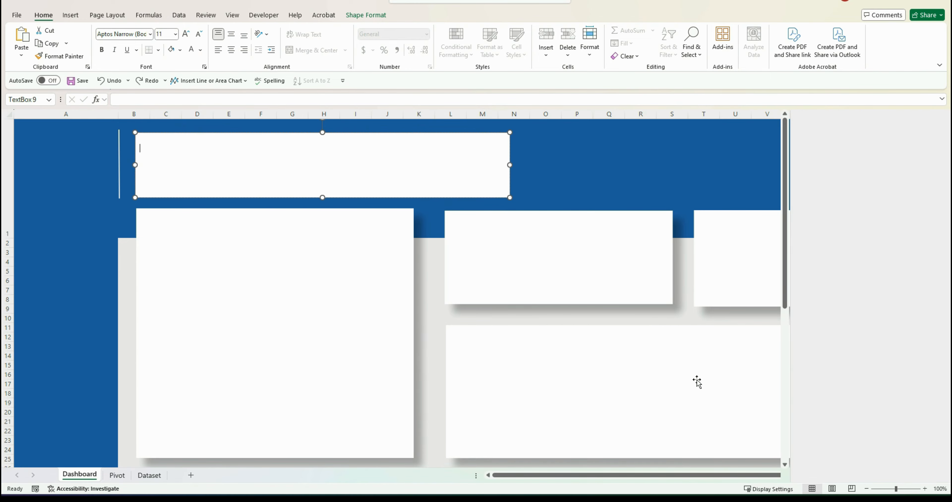
# Set the title text box to no fill and no line
pyautogui.click(816, 203)
pyautogui.click(819, 279)
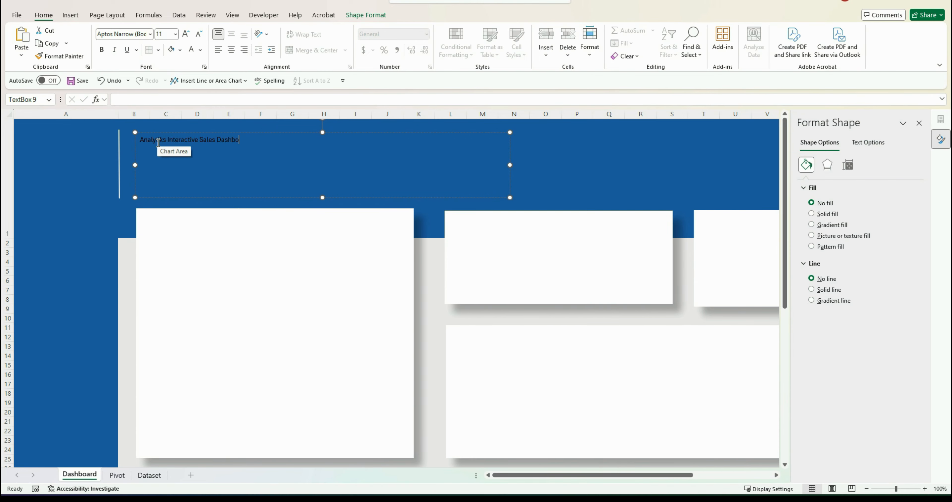
# Make the dashboard title text bold, larger and white, and nudge the text box up in the header
pyautogui.tripleClick(158, 143)
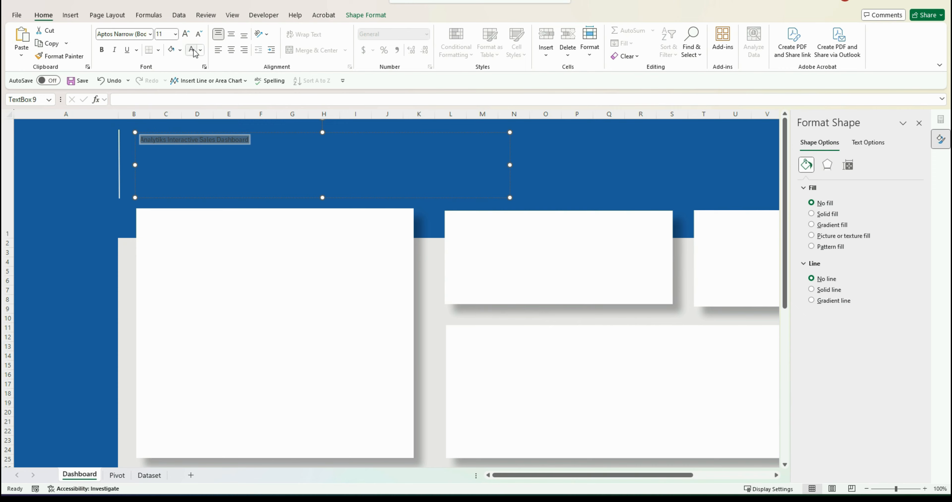
pyautogui.click(102, 49)
pyautogui.click(186, 34)
pyautogui.click(186, 33)
pyautogui.click(186, 34)
pyautogui.click(186, 34)
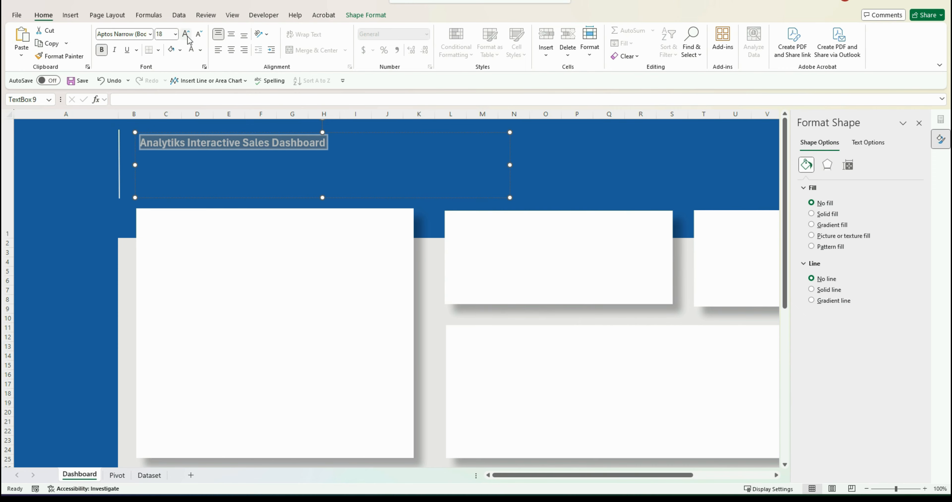
pyautogui.click(186, 34)
pyautogui.click(186, 33)
pyautogui.click(186, 34)
pyautogui.click(187, 36)
pyautogui.click(187, 35)
pyautogui.click(201, 35)
pyautogui.moveTo(465, 132); pyautogui.dragTo(458, 121)
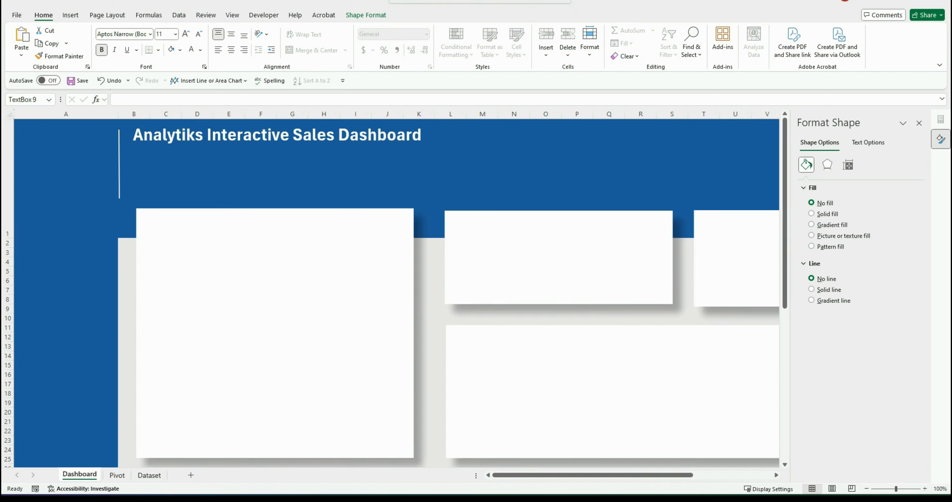
# Paste the Sales Snapshot summary line beneath the title inside the text box
pyautogui.click(175, 163)
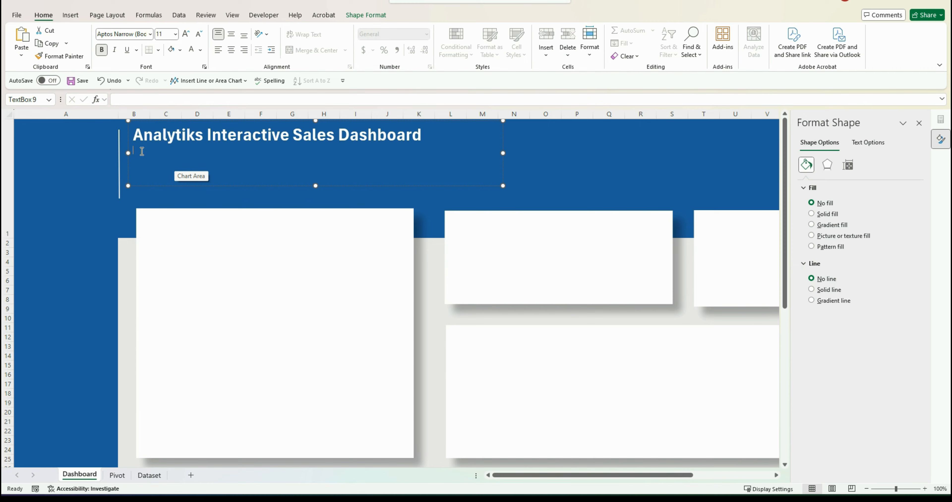
pyautogui.hotkey('ctrl', 'v')
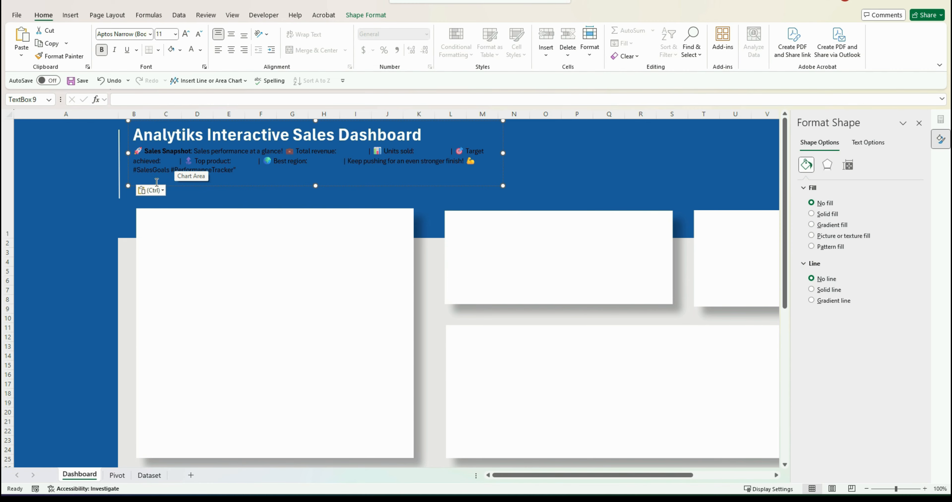
pyautogui.click(151, 191)
pyautogui.click(159, 219)
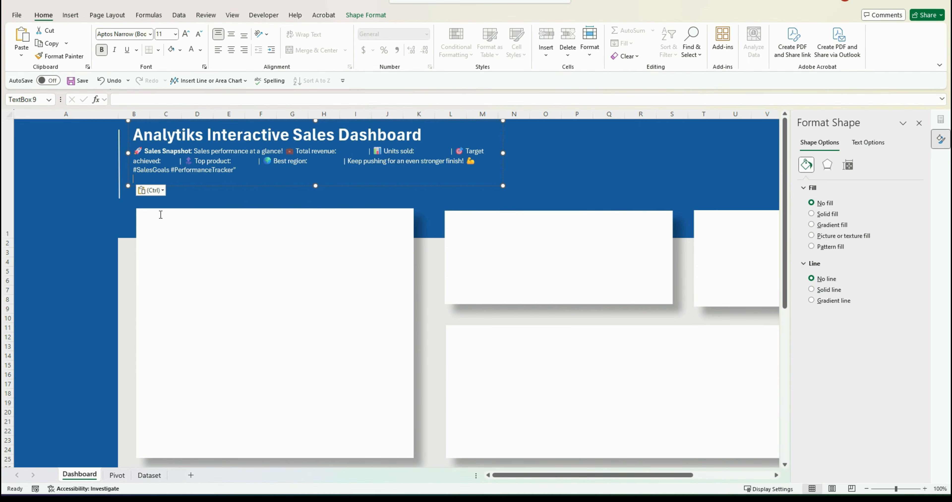
pyautogui.hotkey('ctrl', 'z')
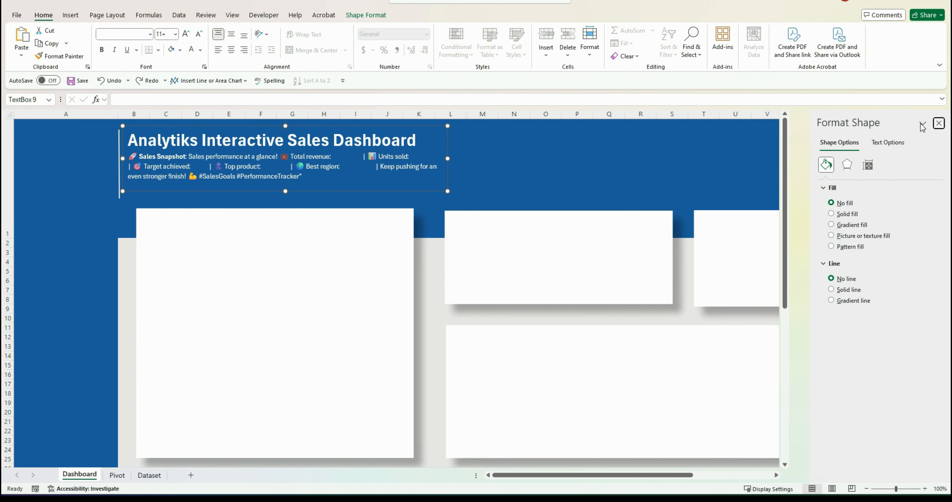
pyautogui.click(920, 123)
# Move the map chart from the Pivot sheet into the dashboard header beside the title
pyautogui.click(117, 475)
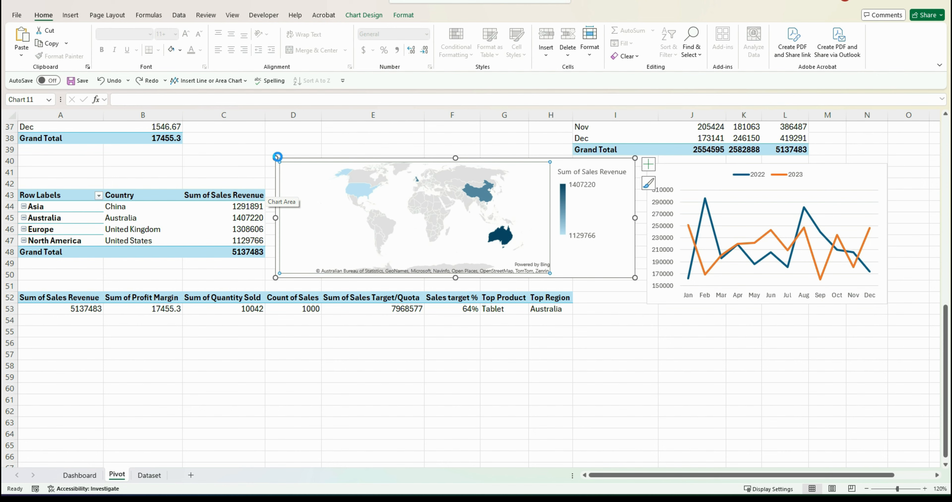
pyautogui.hotkey('ctrl', 'x')
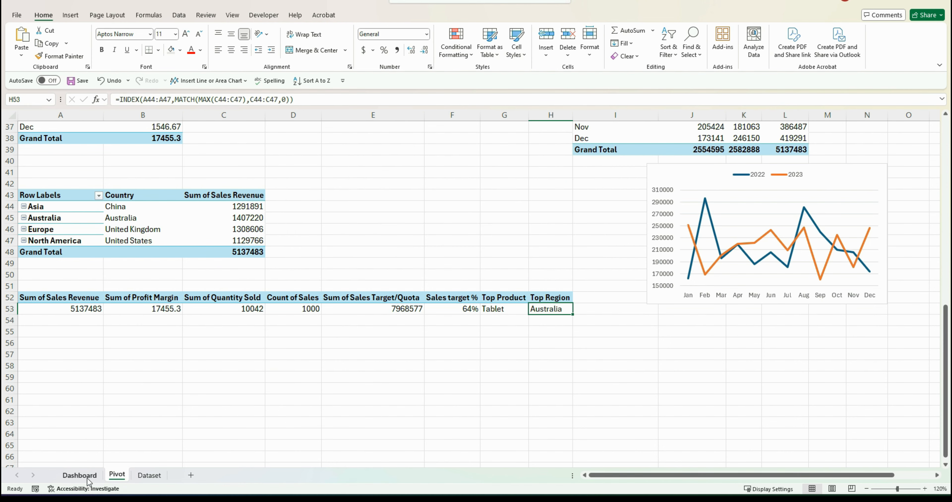
pyautogui.click(80, 474)
pyautogui.click(520, 146)
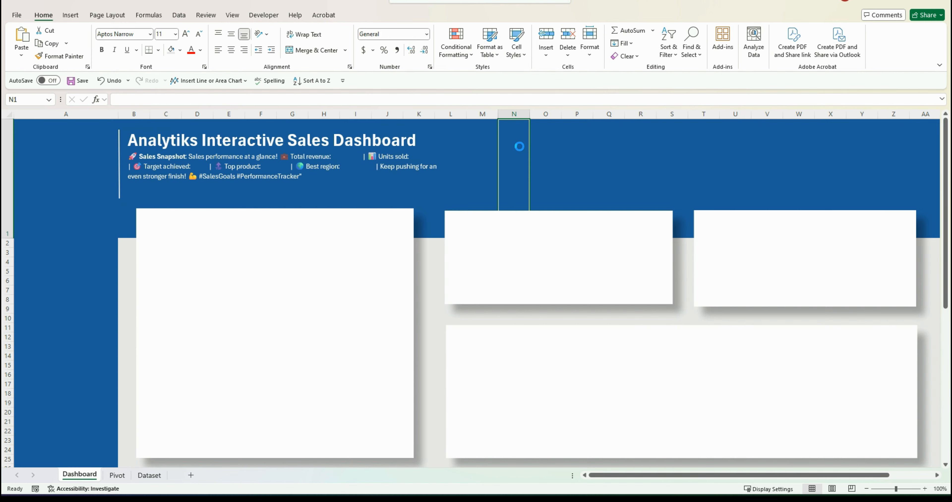
pyautogui.hotkey('ctrl', 'v')
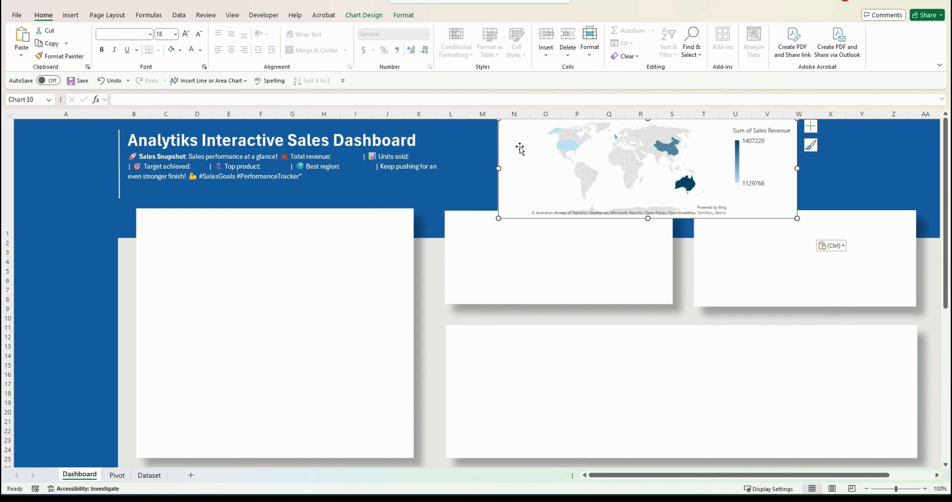
pyautogui.moveTo(519, 155); pyautogui.dragTo(509, 156)
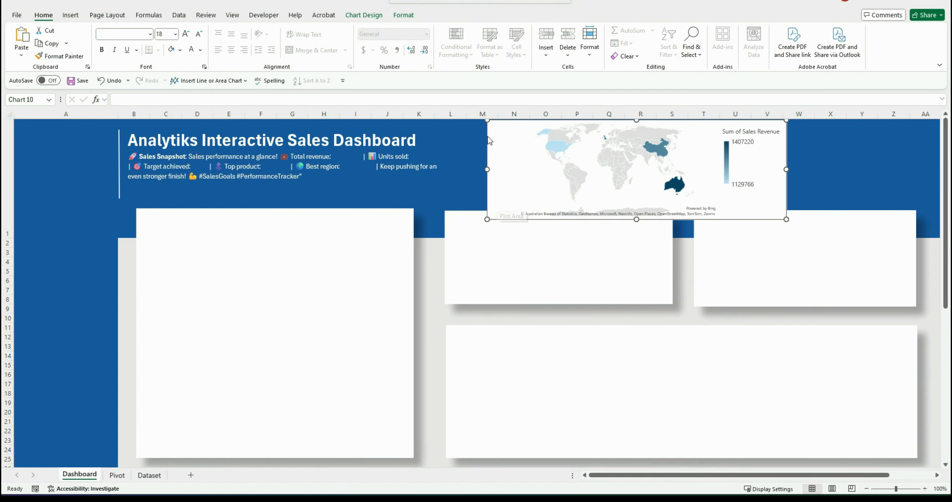
# Set the map chart area to no fill so the header colour shows through
pyautogui.rightClick(495, 127)
pyautogui.press('Escape')
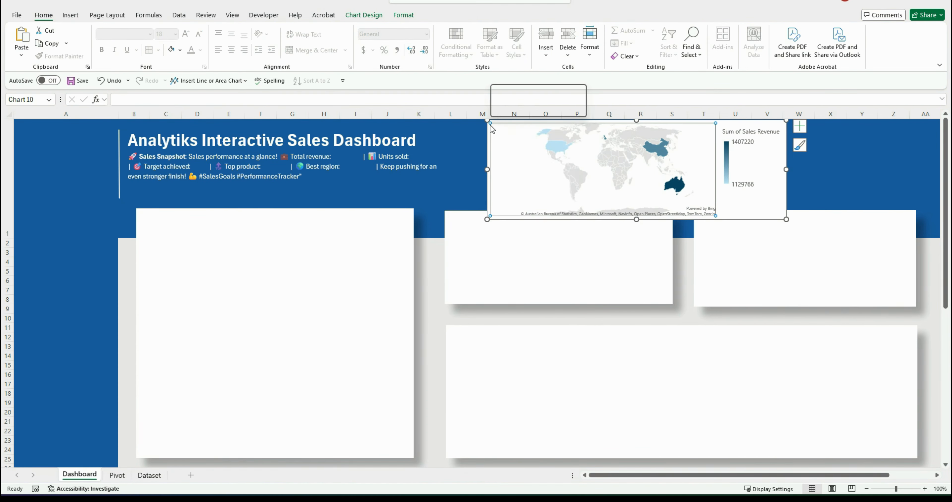
pyautogui.rightClick(494, 129)
pyautogui.rightClick(742, 183)
pyautogui.click(795, 468)
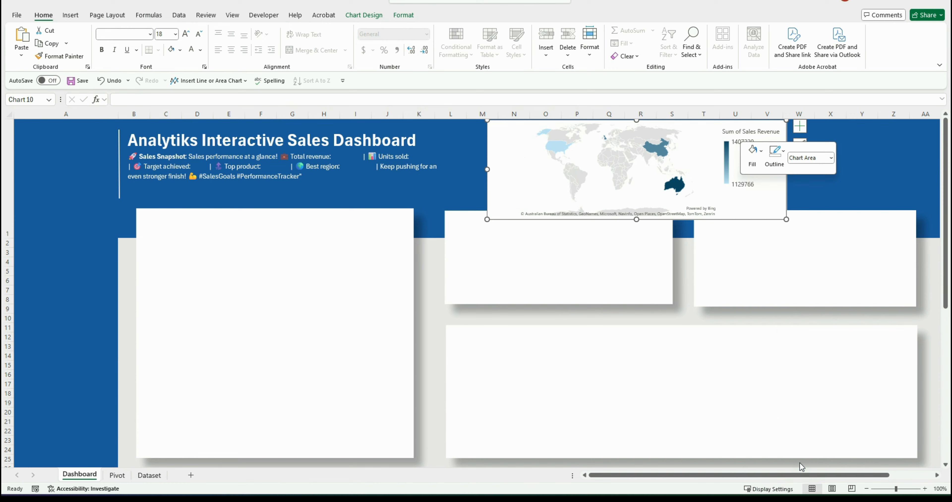
pyautogui.click(812, 202)
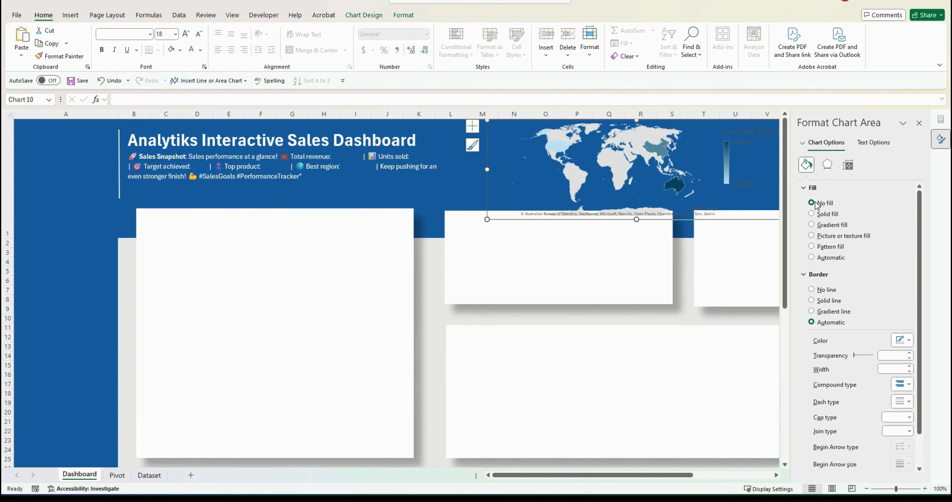
pyautogui.click(919, 123)
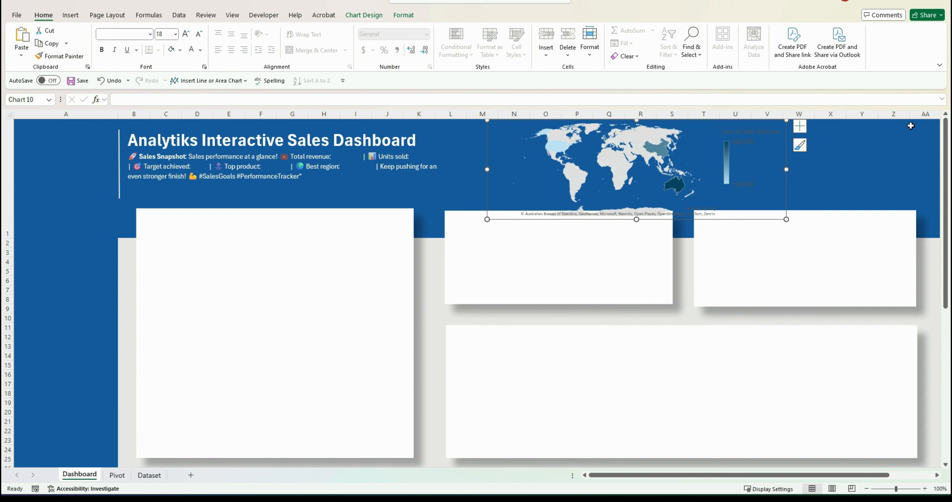
# Change the map legend's text colour to white
pyautogui.click(364, 15)
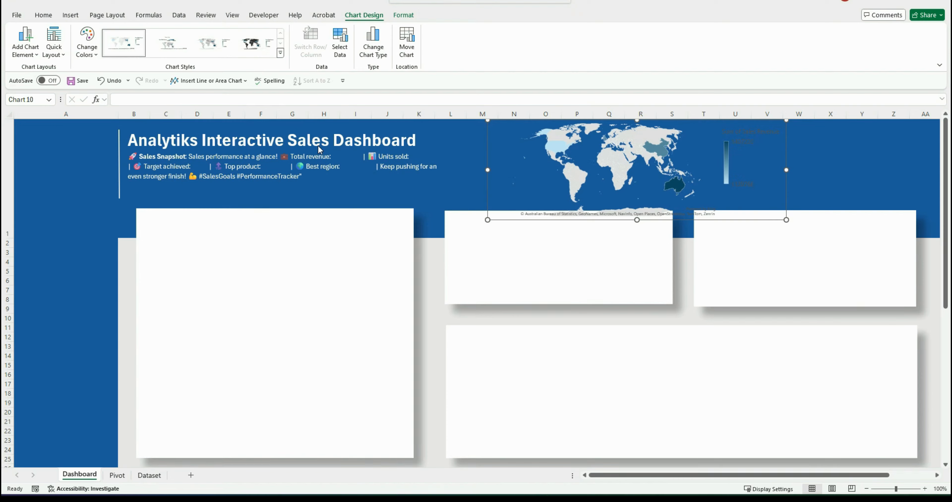
pyautogui.click(746, 168)
pyautogui.rightClick(747, 168)
pyautogui.click(783, 262)
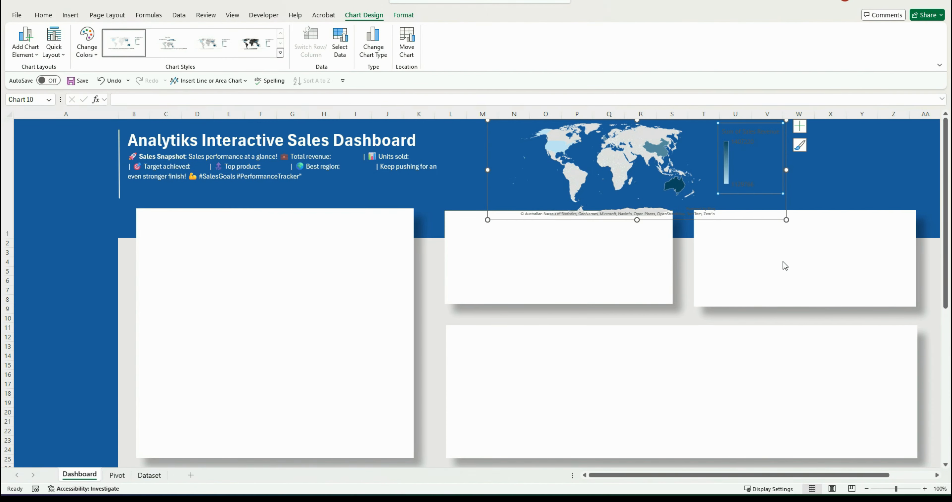
pyautogui.click(878, 142)
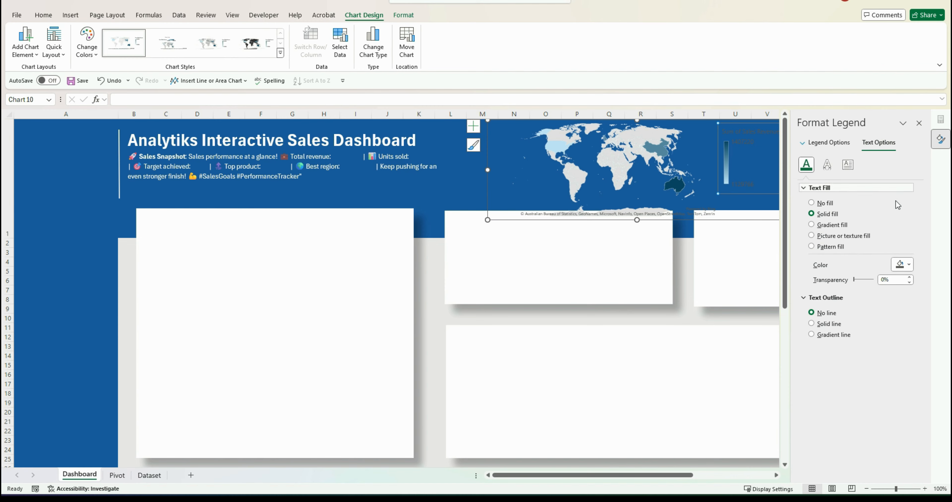
pyautogui.click(903, 264)
pyautogui.click(870, 293)
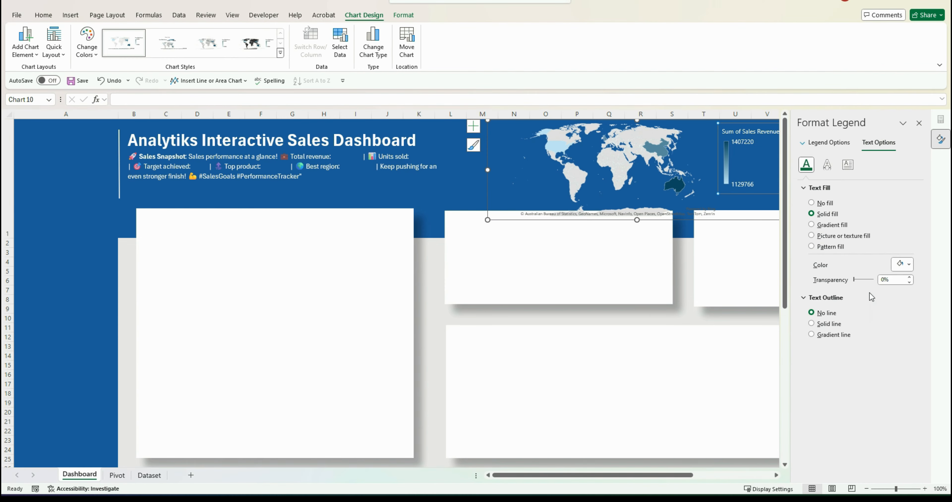
pyautogui.click(919, 123)
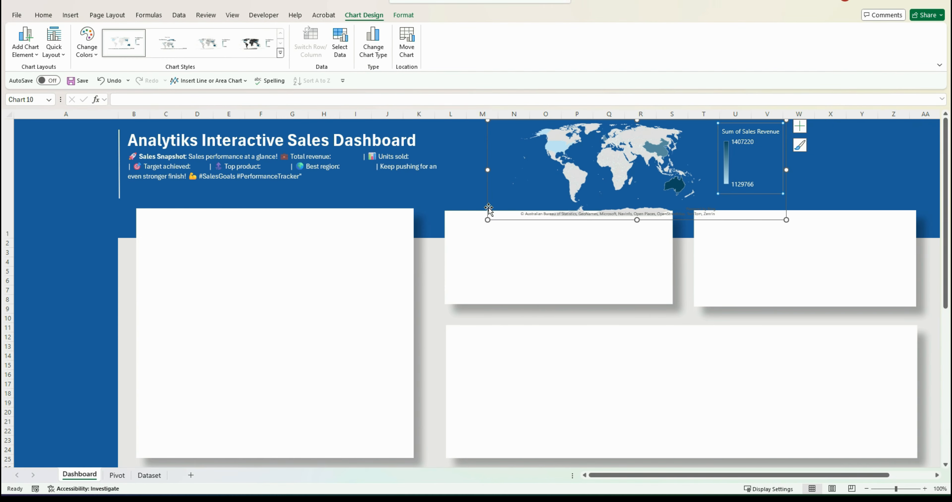
# Enlarge the map chart and set the series' highest-value colour to a dark blue
pyautogui.moveTo(487, 220); pyautogui.dragTo(464, 233)
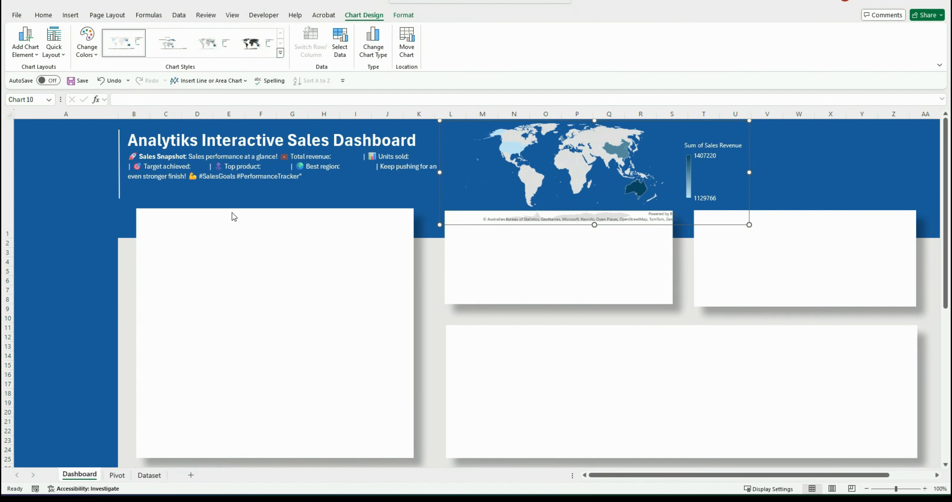
pyautogui.click(571, 163)
pyautogui.rightClick(572, 162)
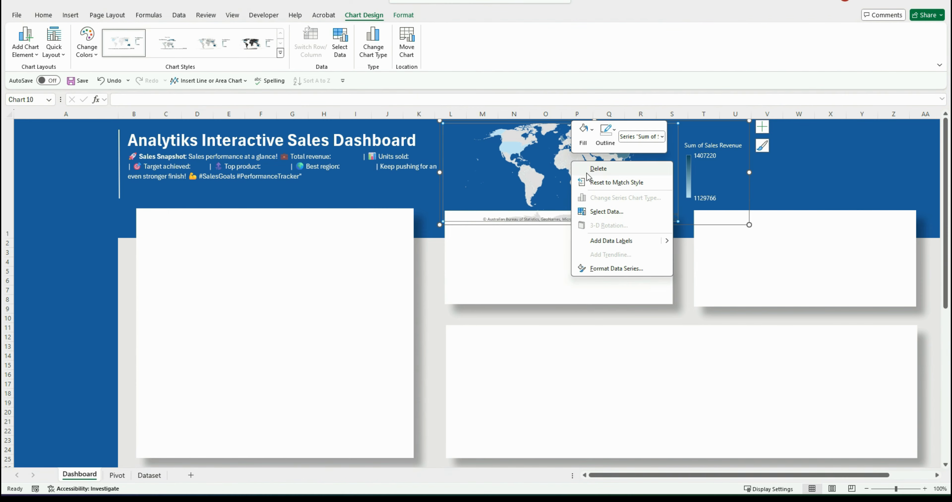
pyautogui.click(626, 269)
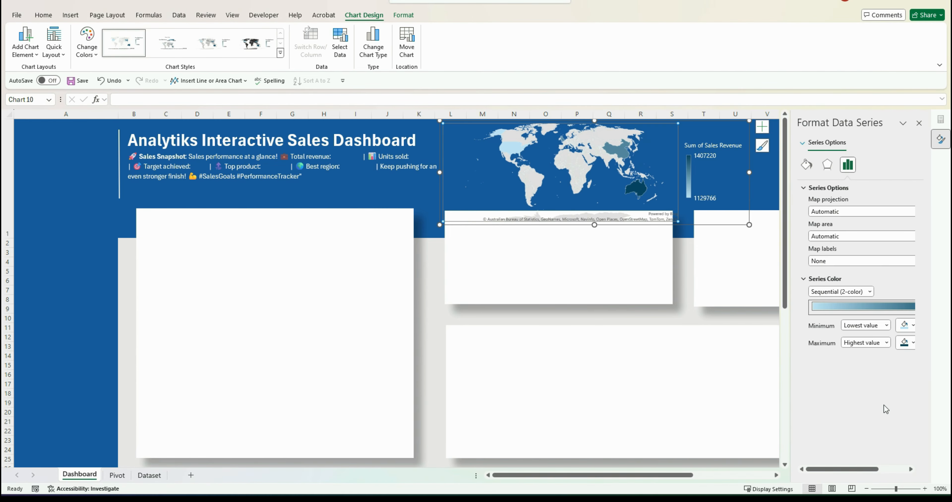
pyautogui.click(913, 343)
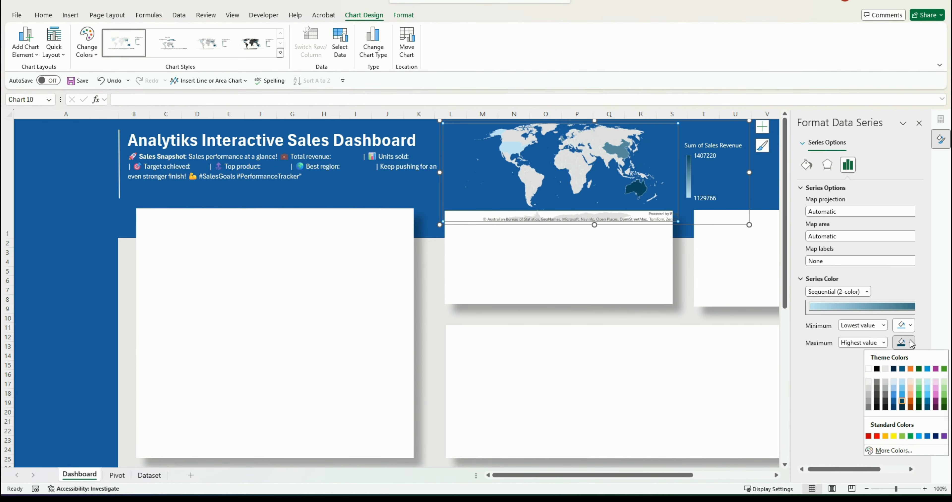
pyautogui.click(902, 407)
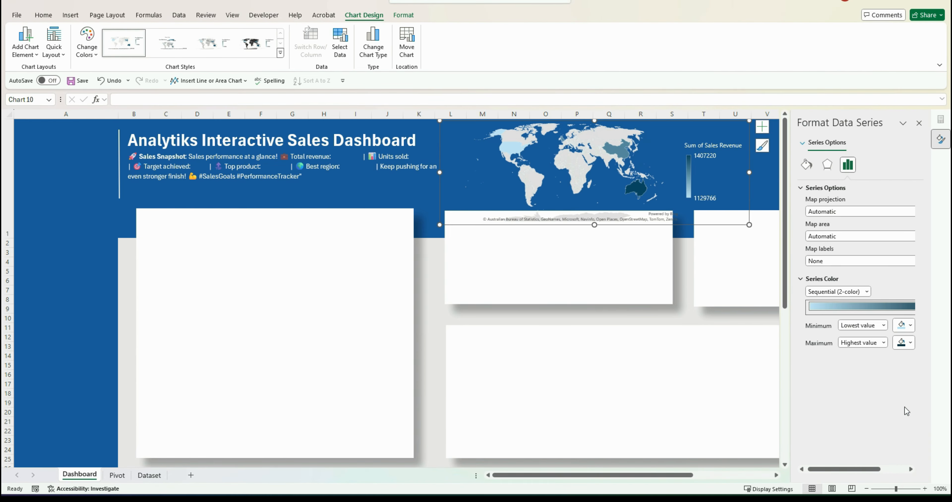
pyautogui.click(919, 123)
# Cut and re-paste the white rectangle below the map chart, moving it back into its slot
pyautogui.click(499, 280)
pyautogui.rightClick(501, 282)
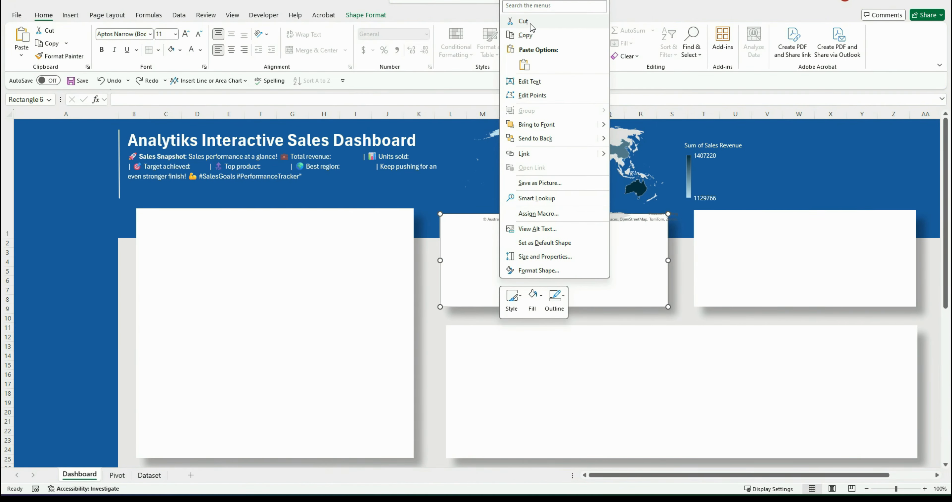
pyautogui.click(524, 21)
pyautogui.hotkey('ctrl', 'v')
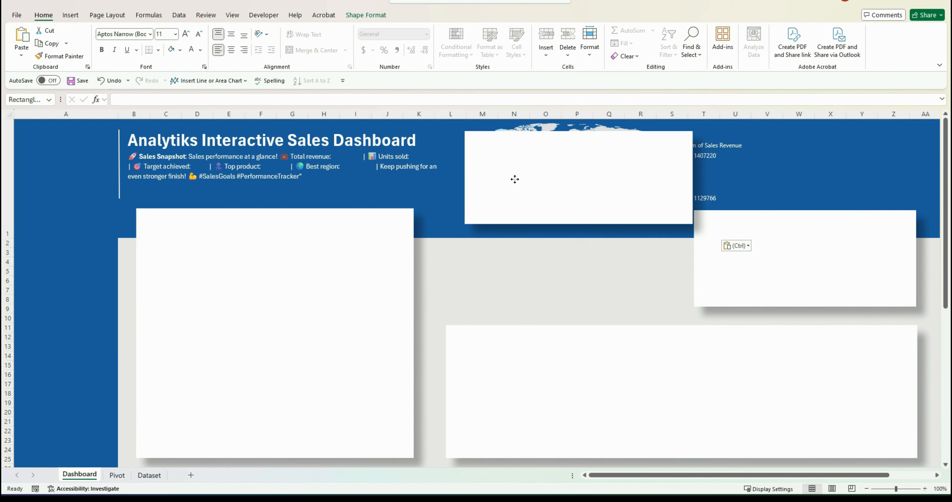
pyautogui.moveTo(514, 179); pyautogui.dragTo(507, 254)
pyautogui.hotkey('ctrl', 'z')
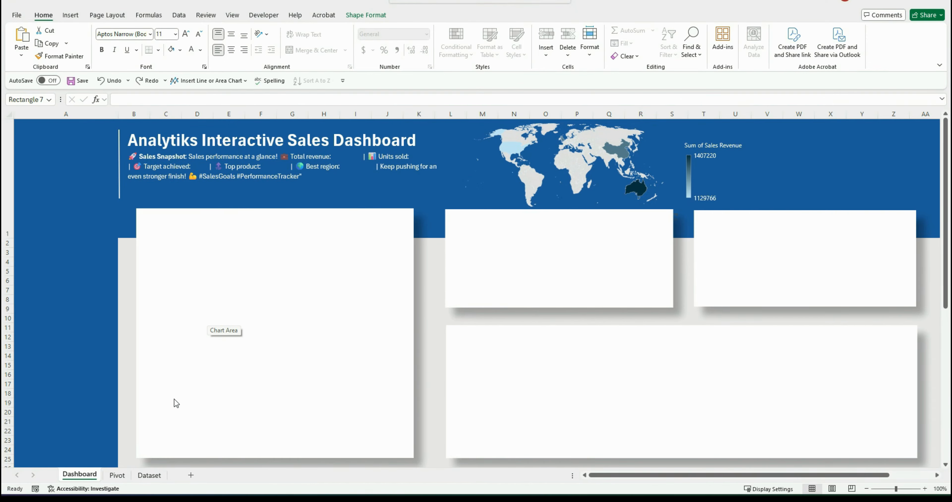
# Paste the profit margin line chart from the Pivot sheet into the header's right end
pyautogui.click(113, 478)
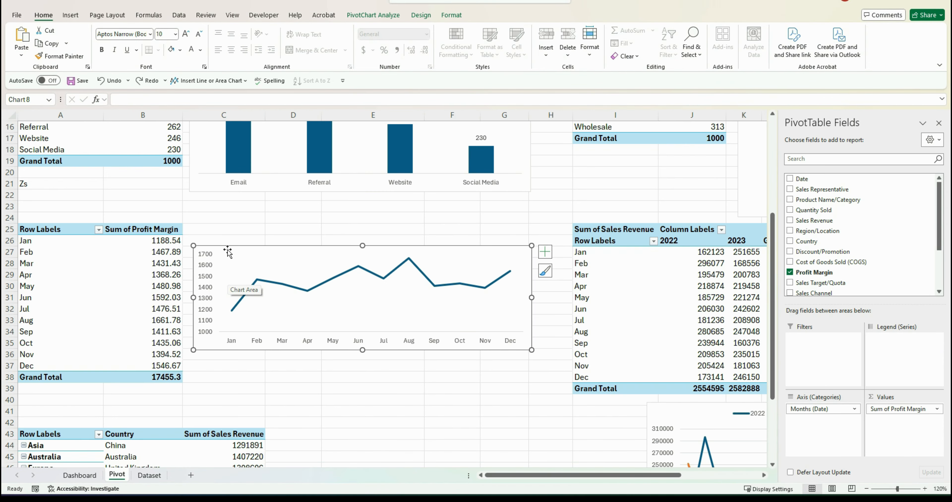
pyautogui.click(79, 475)
pyautogui.click(795, 146)
pyautogui.hotkey('ctrl', 'v')
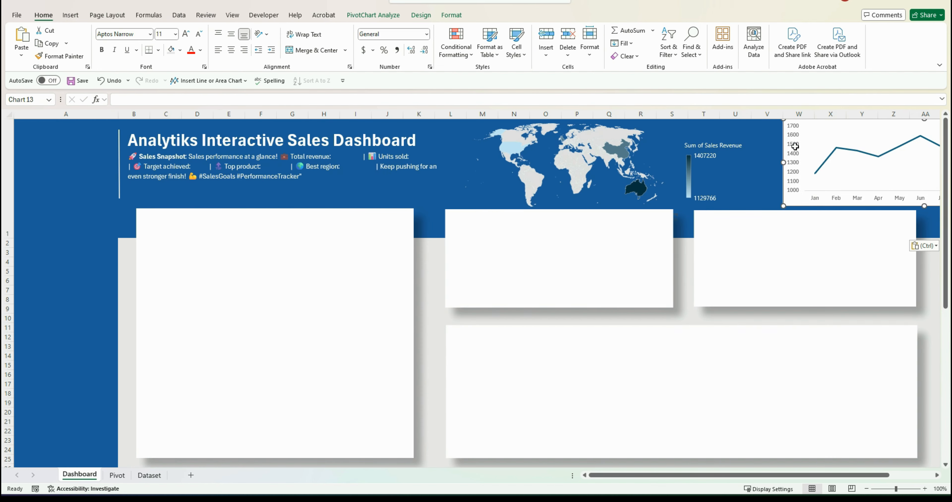
# Shrink the profit margin chart and position it beside the map legend
pyautogui.click(941, 124)
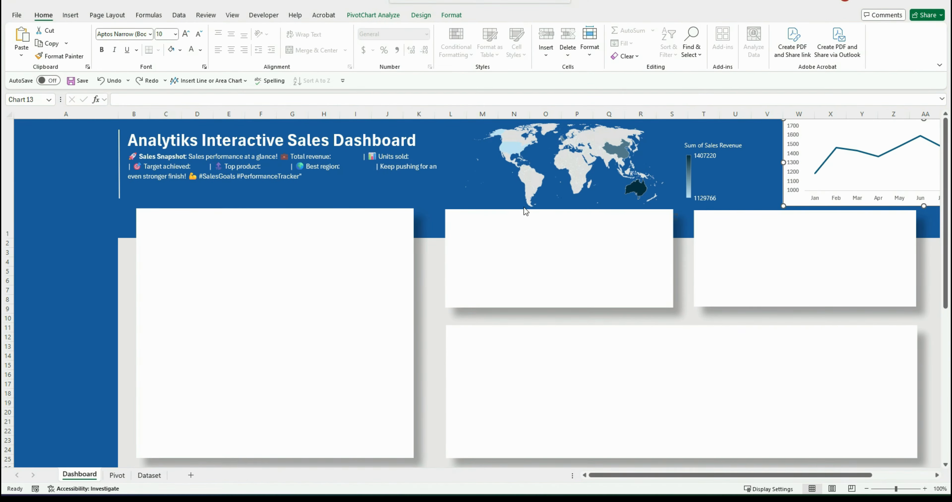
pyautogui.moveTo(780, 203)
pyautogui.mouseDown()
pyautogui.moveTo(643, 206)
pyautogui.moveTo(771, 194)
pyautogui.mouseUp()
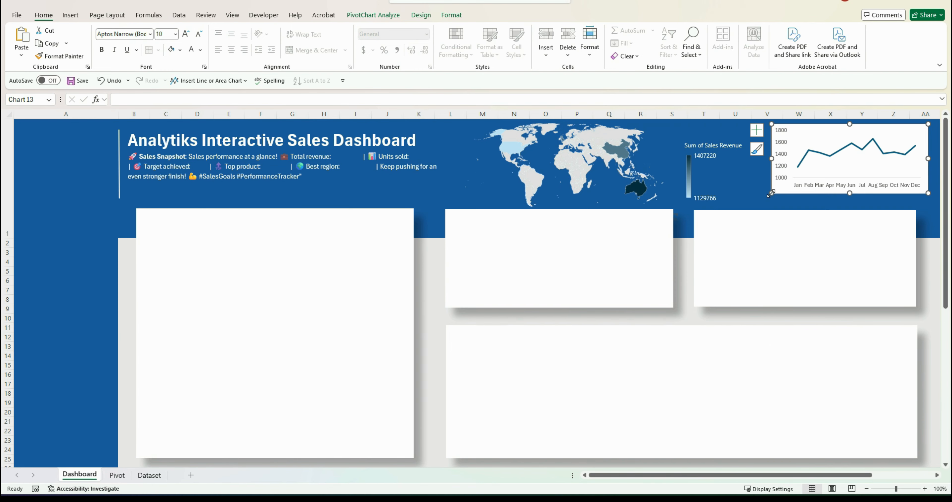
pyautogui.moveTo(804, 131); pyautogui.dragTo(796, 134)
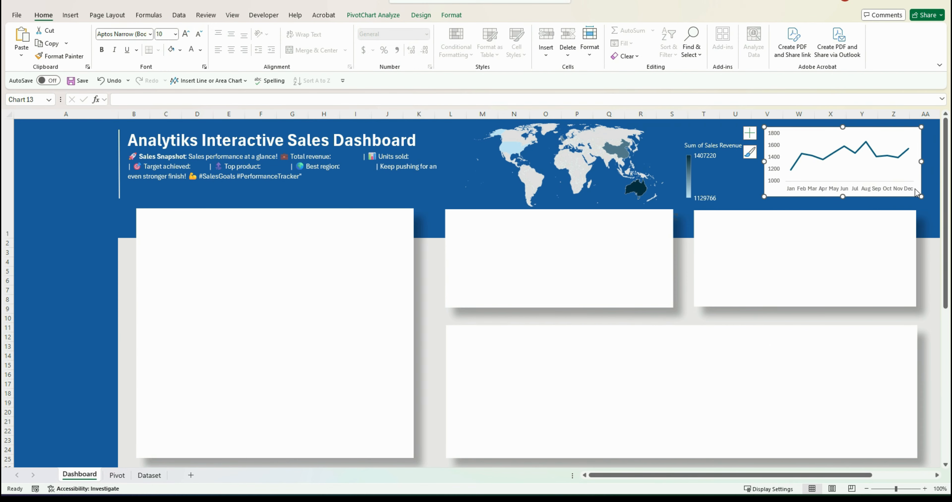
# Shrink the profit margin chart slightly and apply a dark chart style with markers to it
pyautogui.moveTo(919, 193)
pyautogui.mouseDown()
pyautogui.moveTo(903, 188)
pyautogui.moveTo(914, 179)
pyautogui.mouseUp()
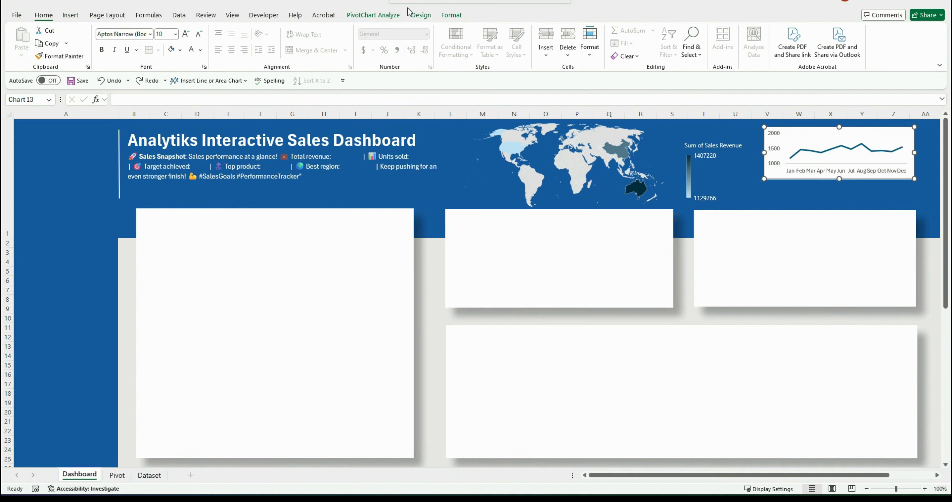
pyautogui.click(416, 17)
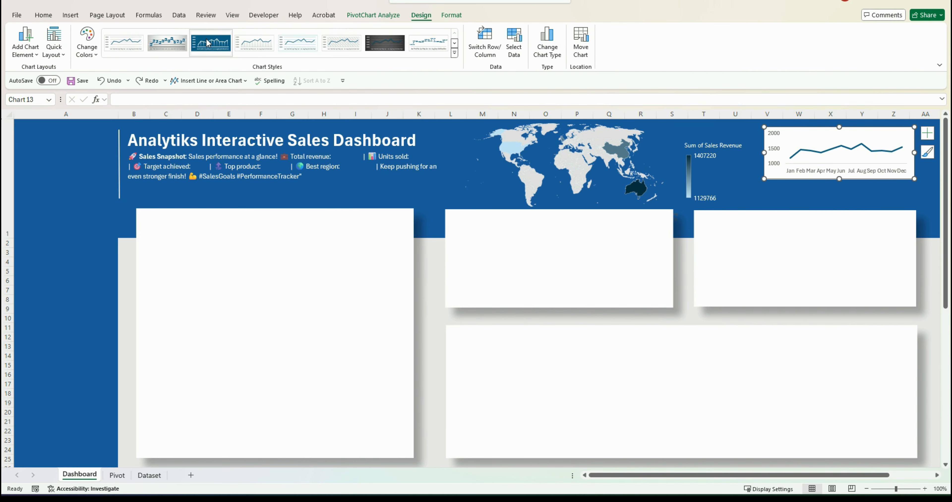
pyautogui.click(208, 42)
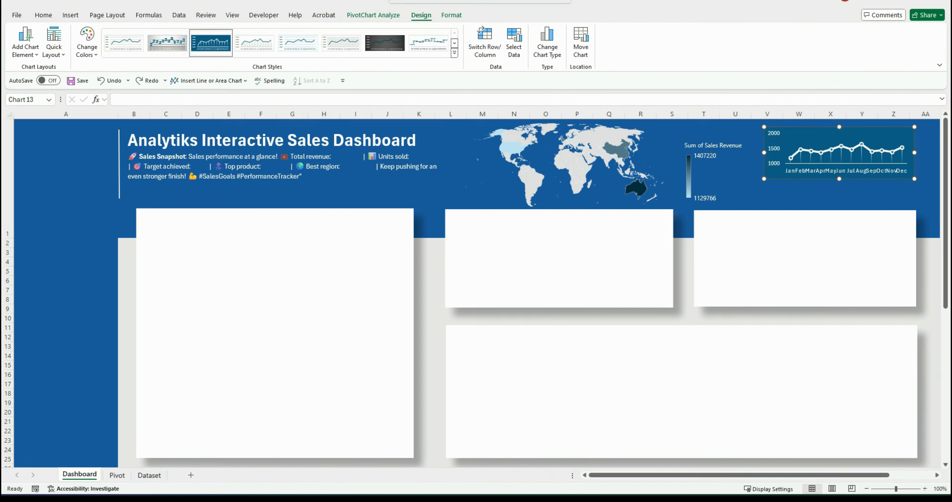
# Remove the profit margin chart's fill and border through Format Chart Area
pyautogui.rightClick(806, 130)
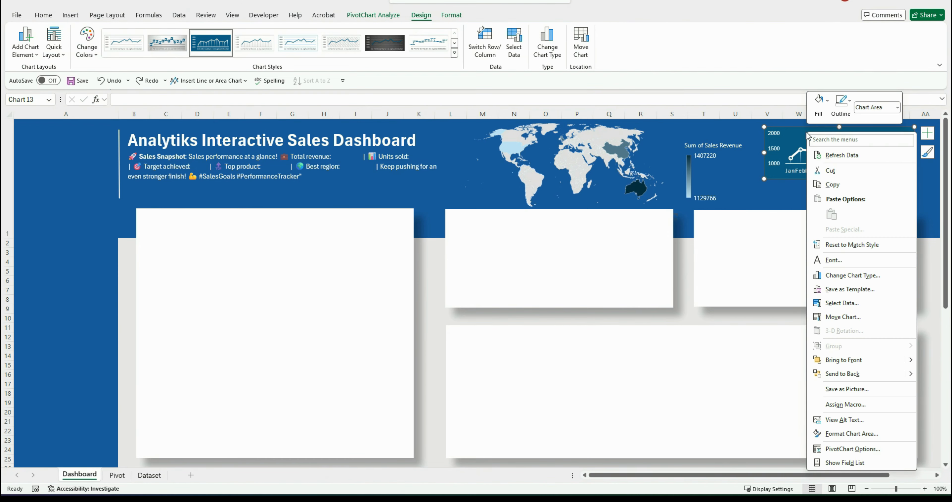
pyautogui.click(857, 433)
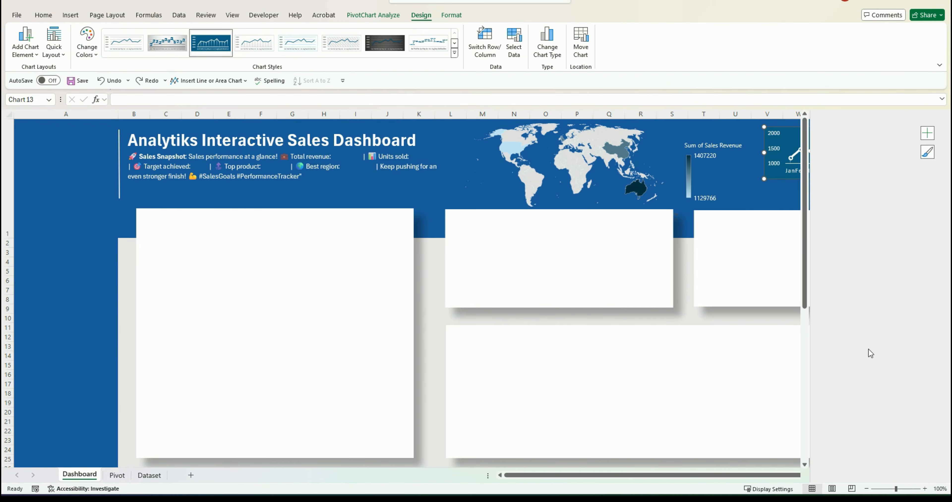
pyautogui.click(844, 203)
pyautogui.click(845, 289)
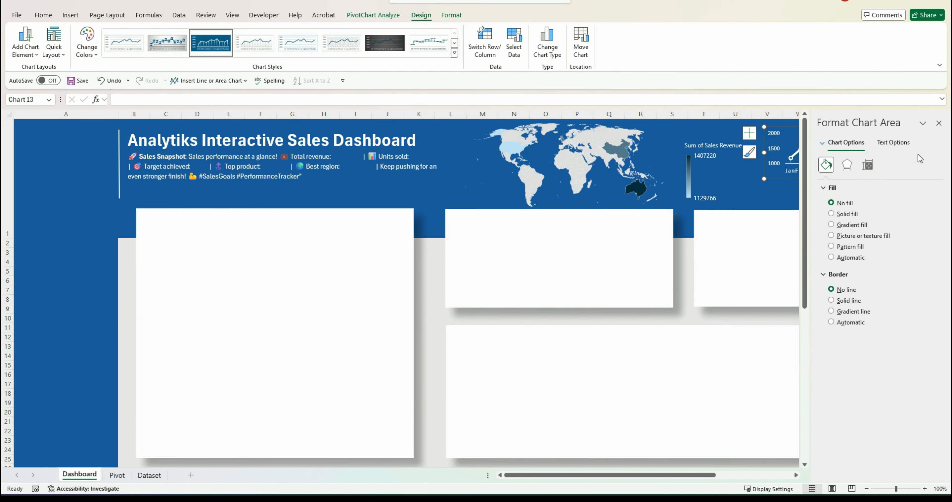
pyautogui.click(939, 123)
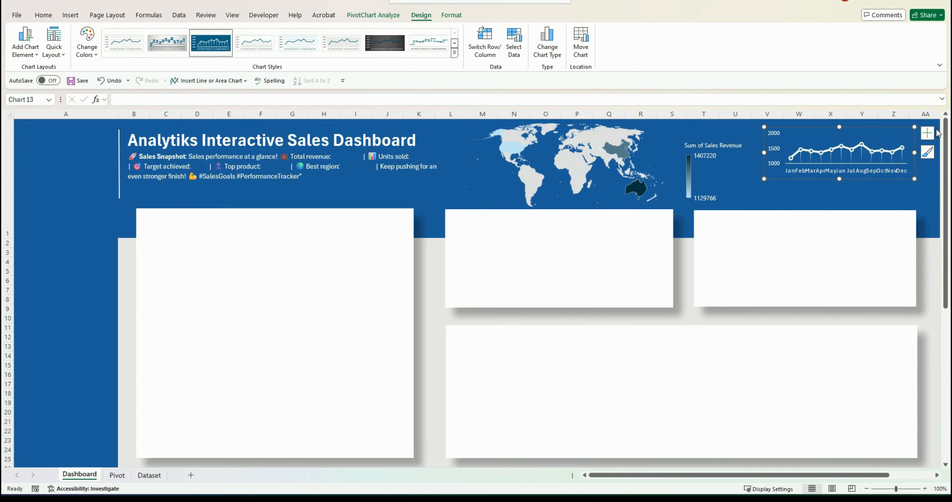
# Hide the axes of the profit margin chart
pyautogui.click(928, 132)
pyautogui.click(682, 146)
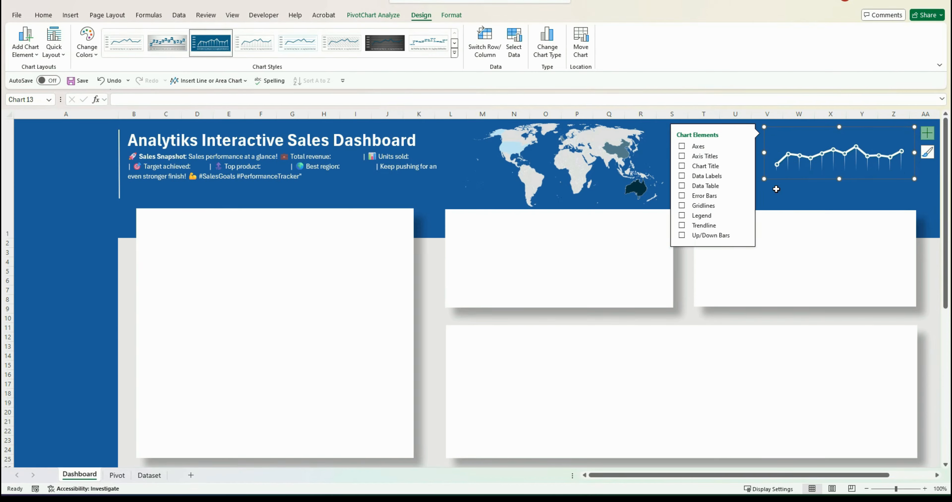
pyautogui.click(776, 190)
# Set the profit margin chart's drop lines to no line
pyautogui.click(789, 158)
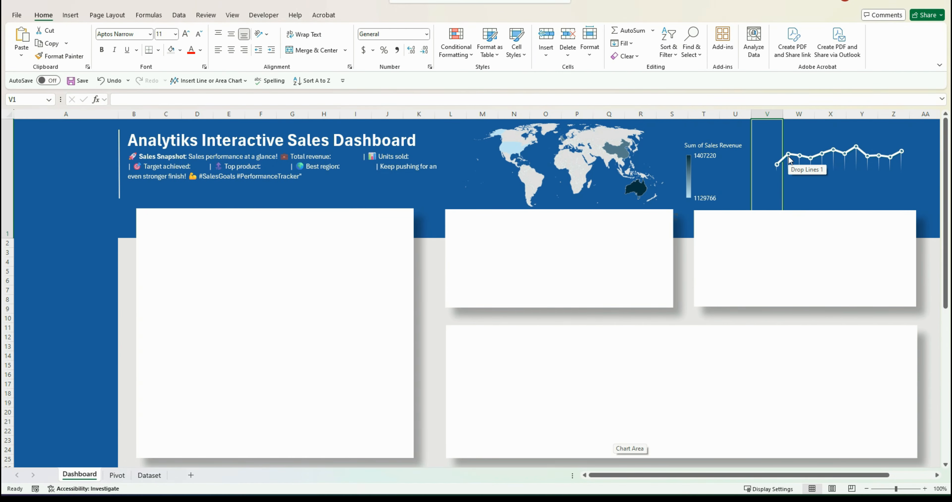
pyautogui.click(789, 156)
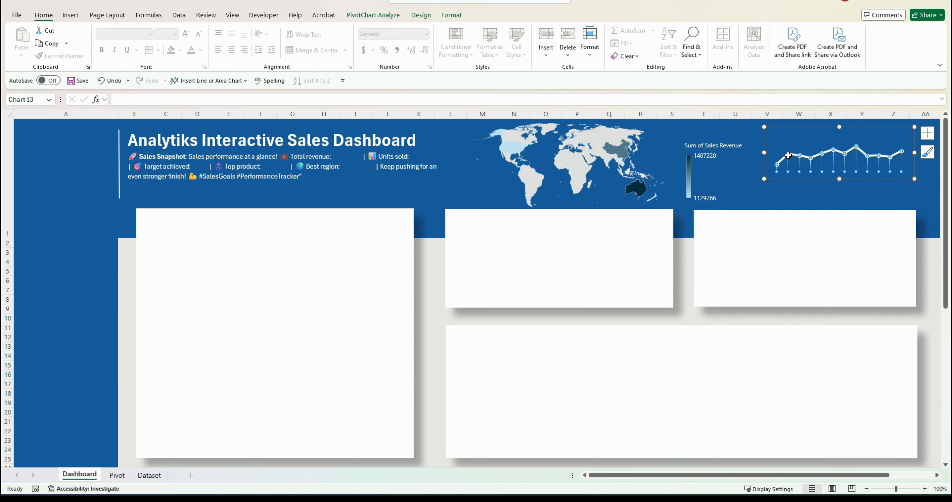
pyautogui.rightClick(790, 159)
pyautogui.click(804, 235)
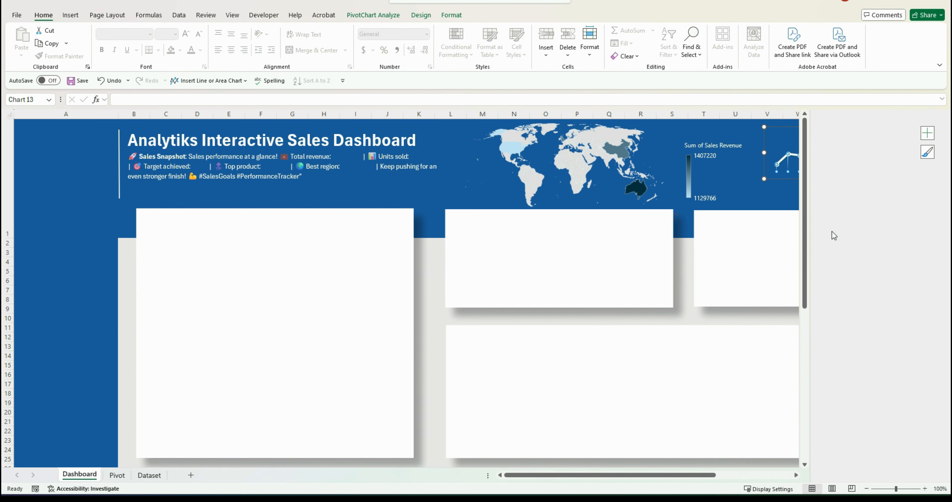
pyautogui.click(831, 203)
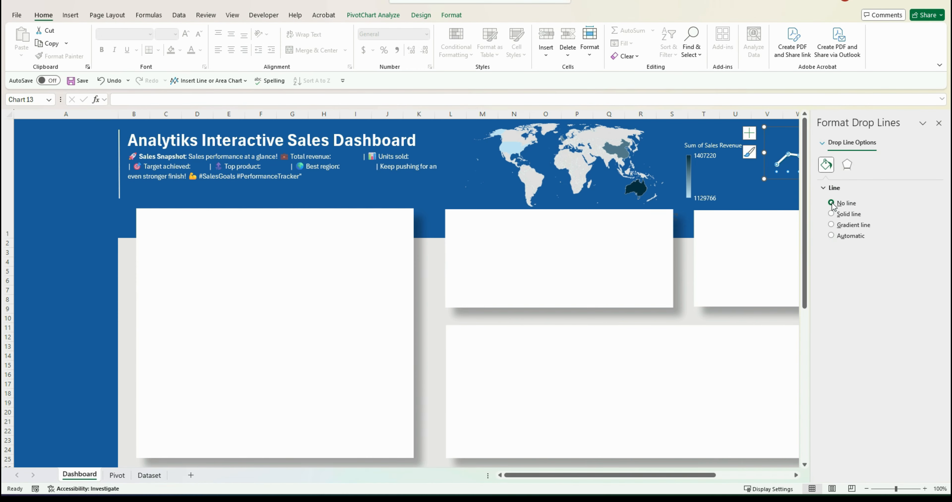
pyautogui.click(939, 124)
pyautogui.click(838, 192)
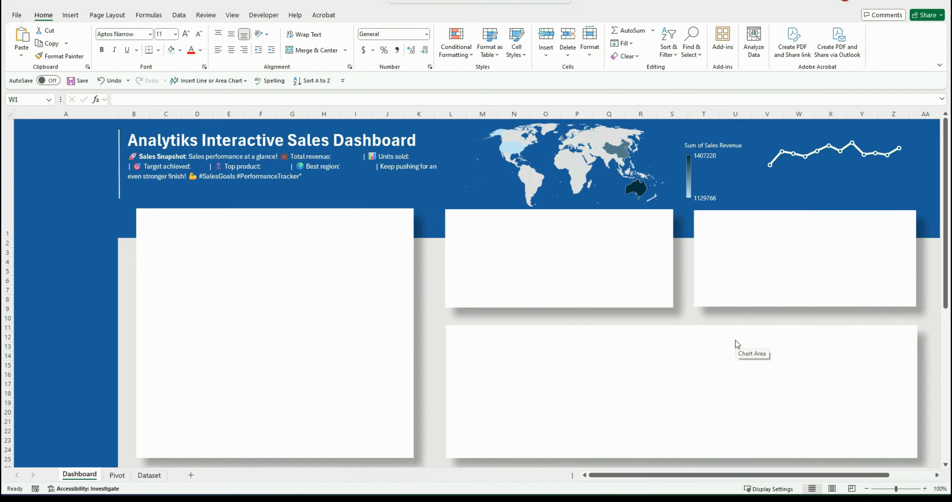
# Paste the 2022 vs 2023 monthly revenue line chart from the Pivot sheet into the dashboard's lower-right panel
pyautogui.click(117, 475)
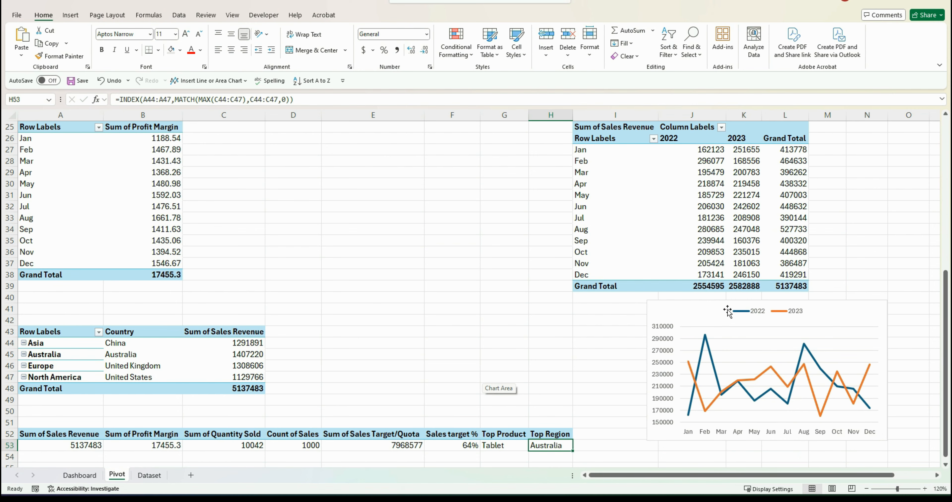
pyautogui.click(726, 310)
pyautogui.press('Escape')
pyautogui.press('Escape')
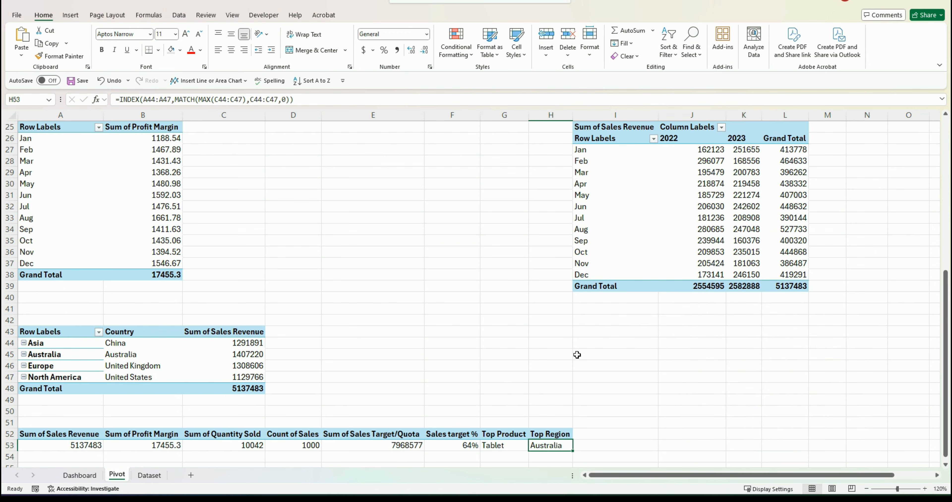
pyautogui.click(80, 475)
pyautogui.click(583, 384)
pyautogui.hotkey('ctrl', 'v')
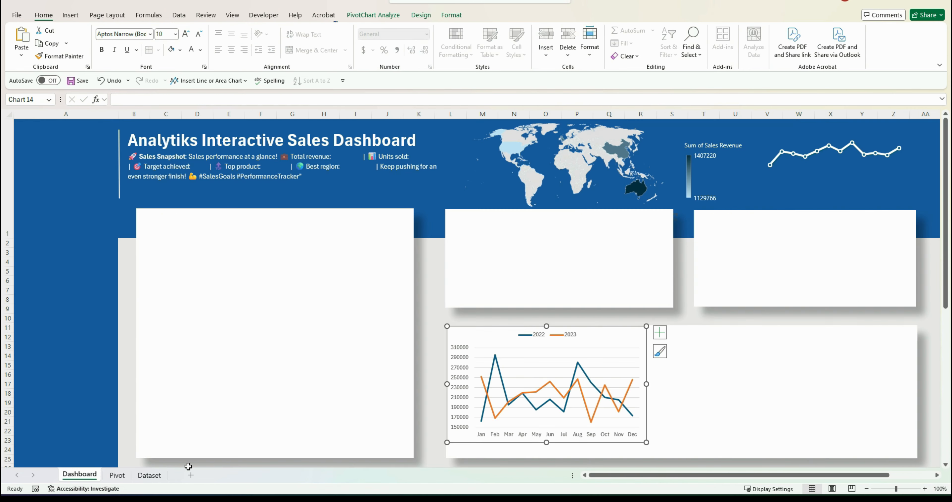
# Move the product revenue bar chart from the Pivot sheet into the dashboard's upper-middle panel
pyautogui.click(116, 476)
pyautogui.scroll(5, 398, 350)
pyautogui.scroll(3, 420, 276)
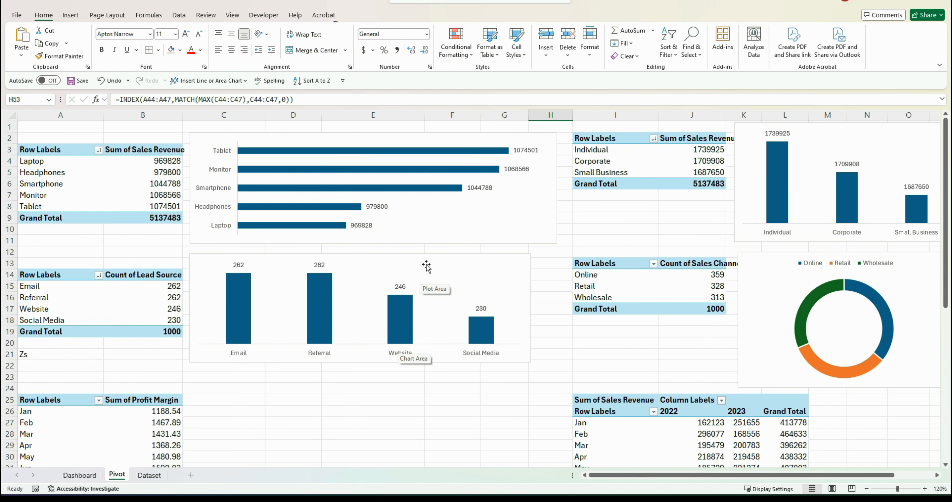
pyautogui.click(352, 136)
pyautogui.press('Escape')
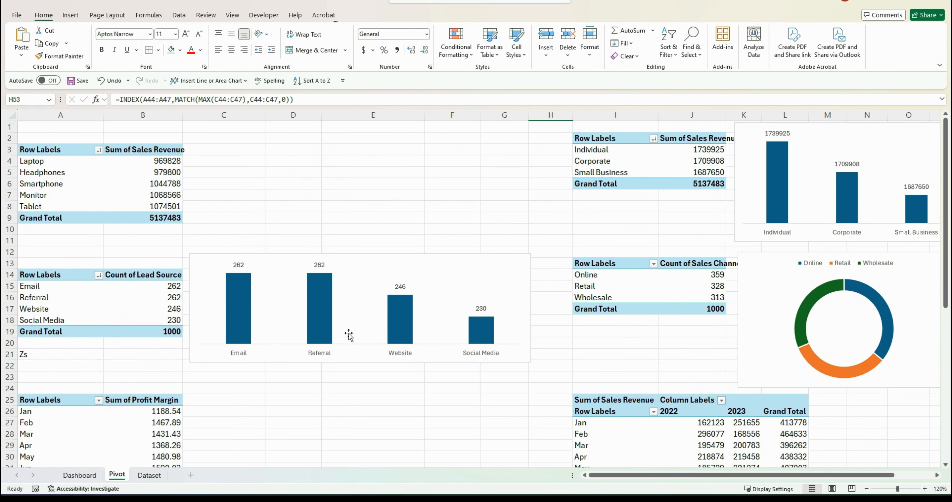
pyautogui.click(79, 474)
pyautogui.click(498, 233)
pyautogui.hotkey('ctrl', 'v')
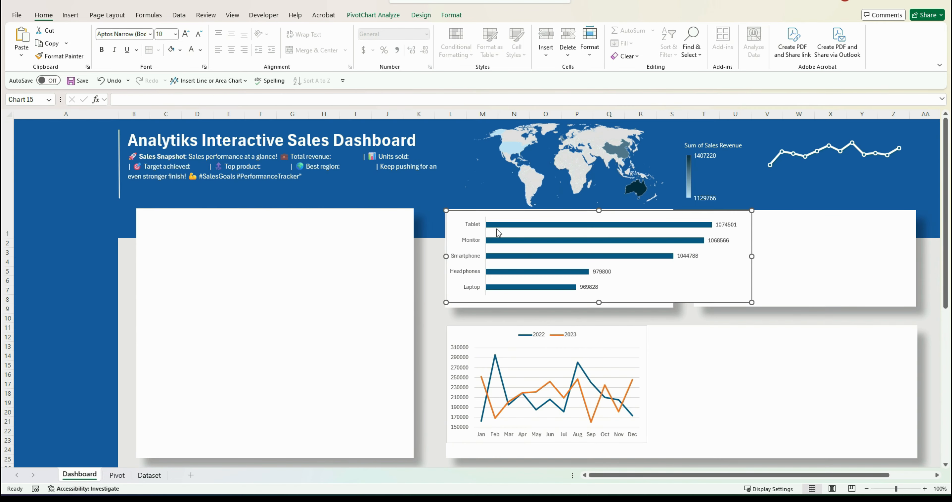
# Move the customer-type revenue column chart from the Pivot sheet into the dashboard's upper-right panel
pyautogui.click(117, 475)
pyautogui.click(812, 132)
pyautogui.hotkey('ctrl', 'x')
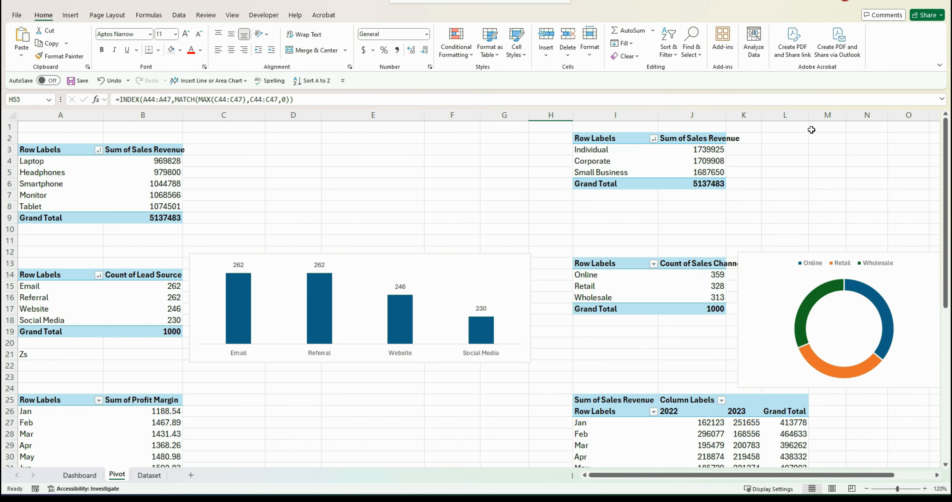
pyautogui.click(80, 475)
pyautogui.click(723, 221)
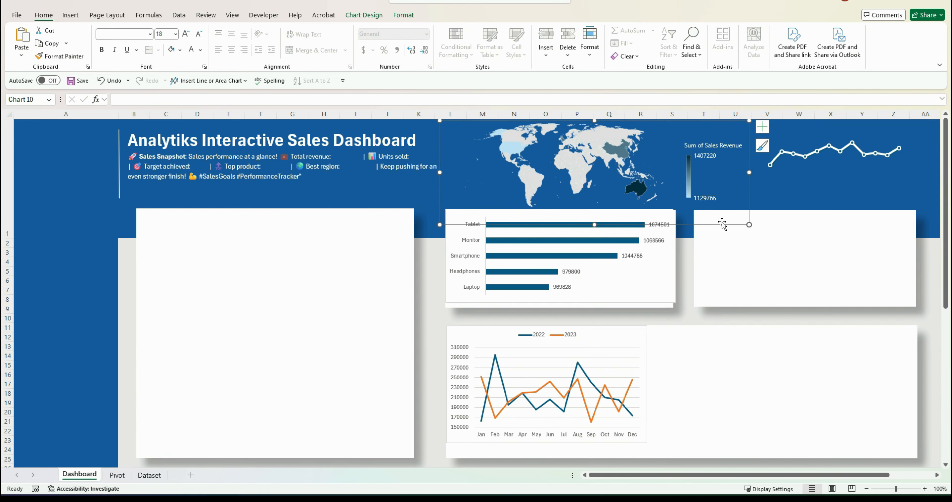
pyautogui.hotkey('ctrl', 'v')
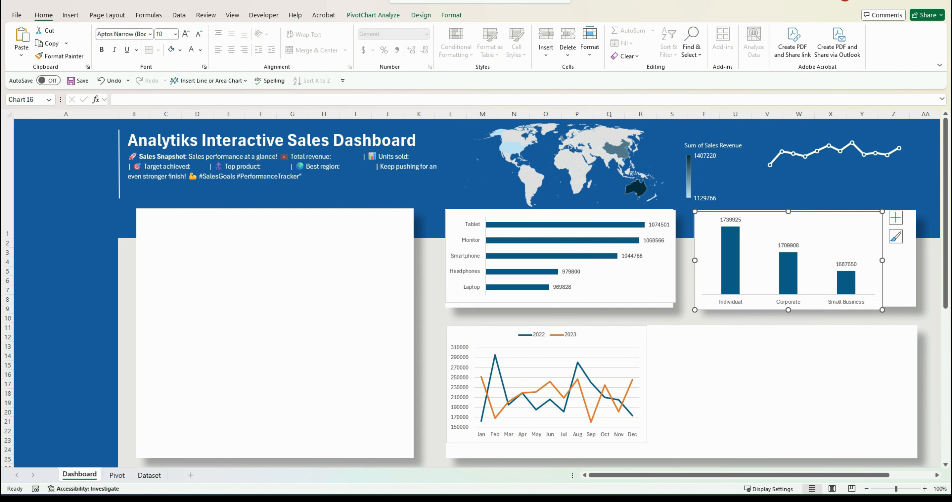
# Move the lead source column chart onto the dashboard, resize it and place it in the lower part of the left panel
pyautogui.click(116, 475)
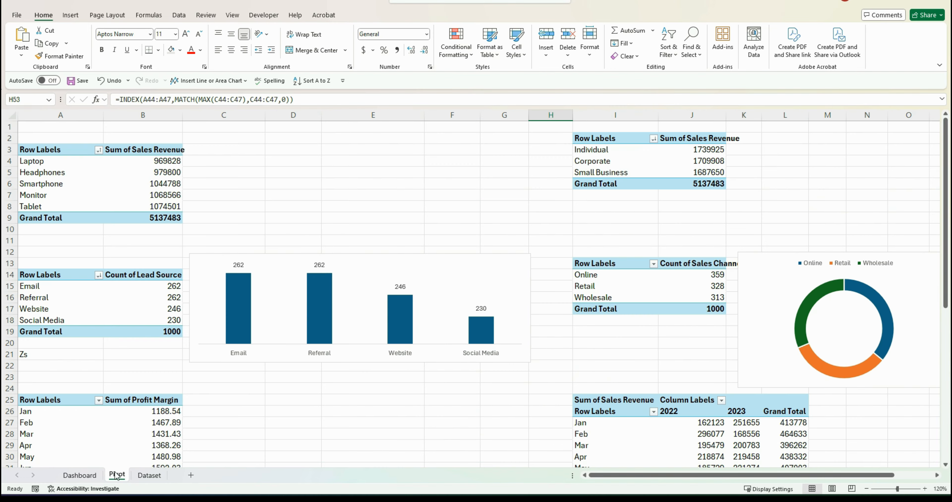
pyautogui.click(270, 282)
pyautogui.hotkey('ctrl', 'x')
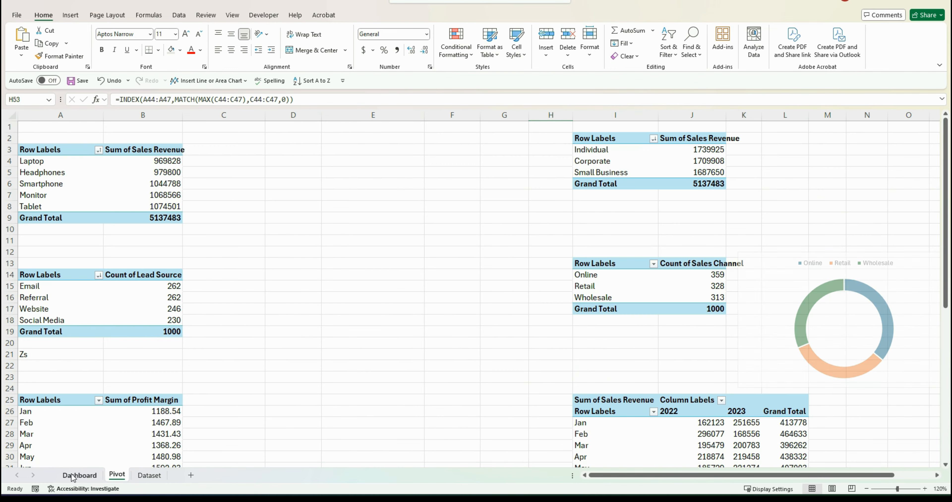
pyautogui.click(73, 475)
pyautogui.click(169, 362)
pyautogui.hotkey('ctrl', 'v')
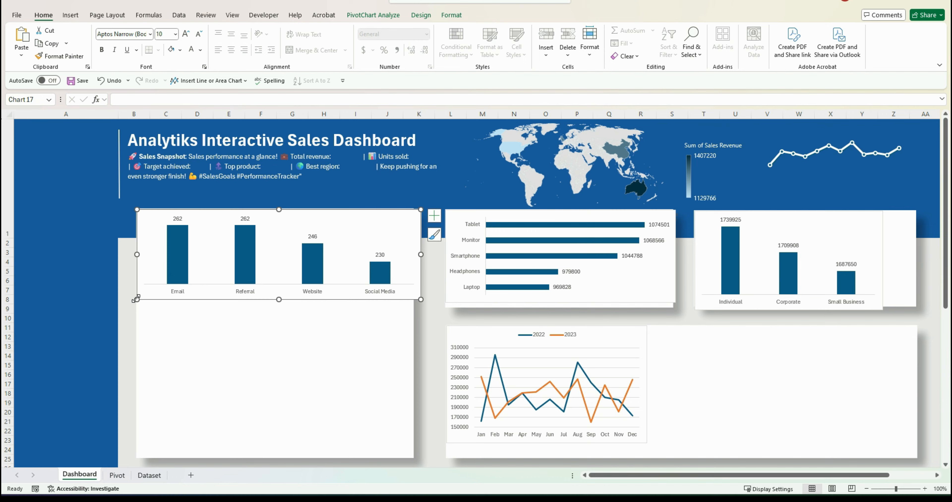
pyautogui.moveTo(136, 298); pyautogui.dragTo(160, 294)
pyautogui.moveTo(225, 218); pyautogui.dragTo(205, 369)
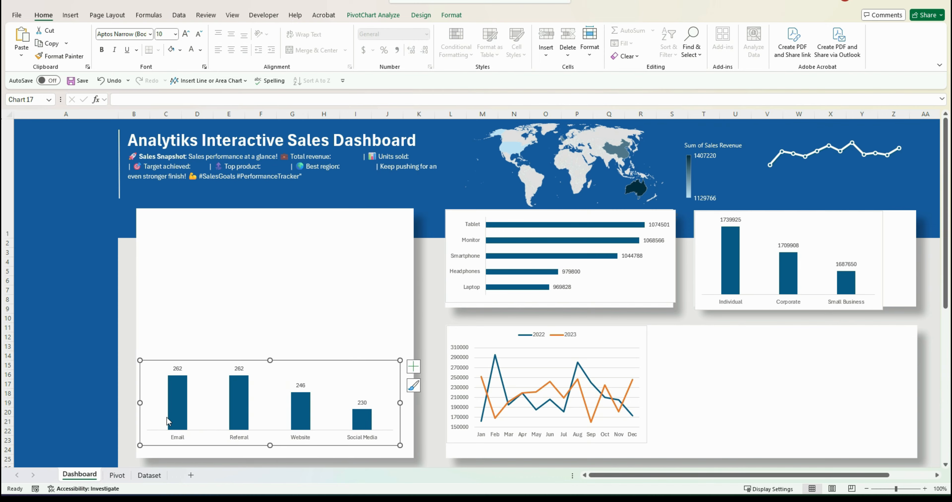
# Move the sales channel doughnut chart onto the dashboard's left panel above the lead source chart
pyautogui.click(122, 475)
pyautogui.click(758, 263)
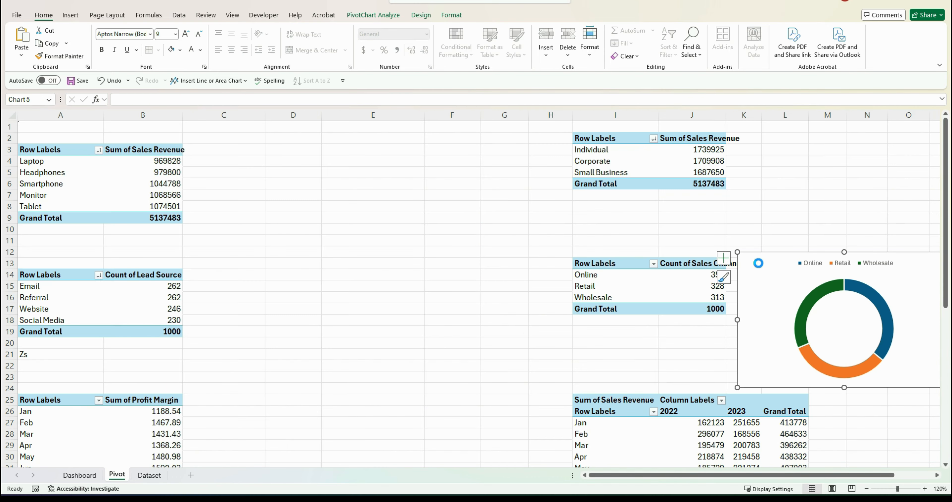
pyautogui.hotkey('ctrl', 'x')
pyautogui.click(80, 474)
pyautogui.click(198, 247)
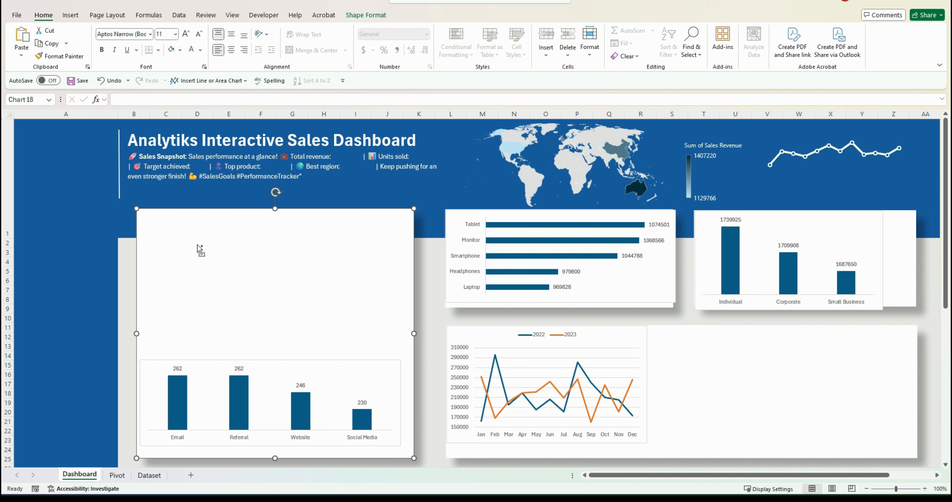
pyautogui.hotkey('ctrl', 'v')
pyautogui.moveTo(166, 251); pyautogui.dragTo(185, 262)
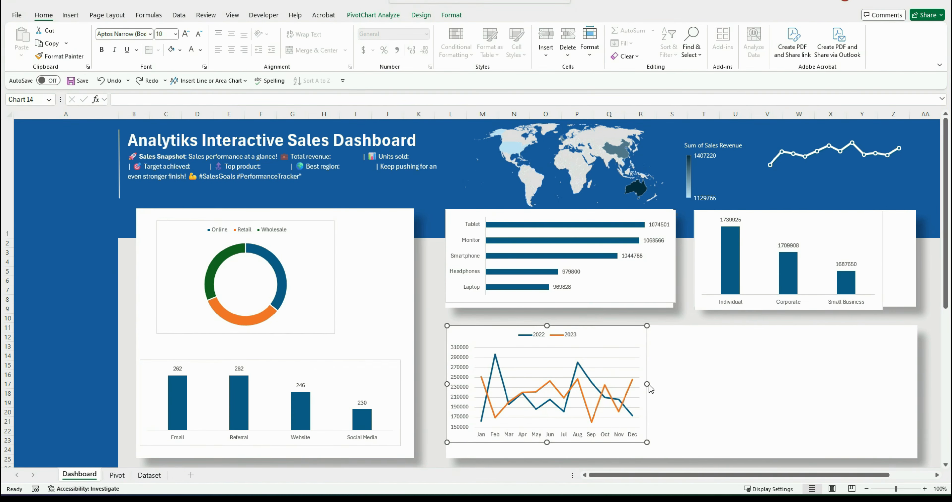
# Enlarge the yearly revenue line chart to fill the lower-right panel
pyautogui.moveTo(648, 384); pyautogui.dragTo(907, 398)
pyautogui.moveTo(676, 441); pyautogui.dragTo(676, 454)
pyautogui.moveTo(637, 330); pyautogui.dragTo(640, 331)
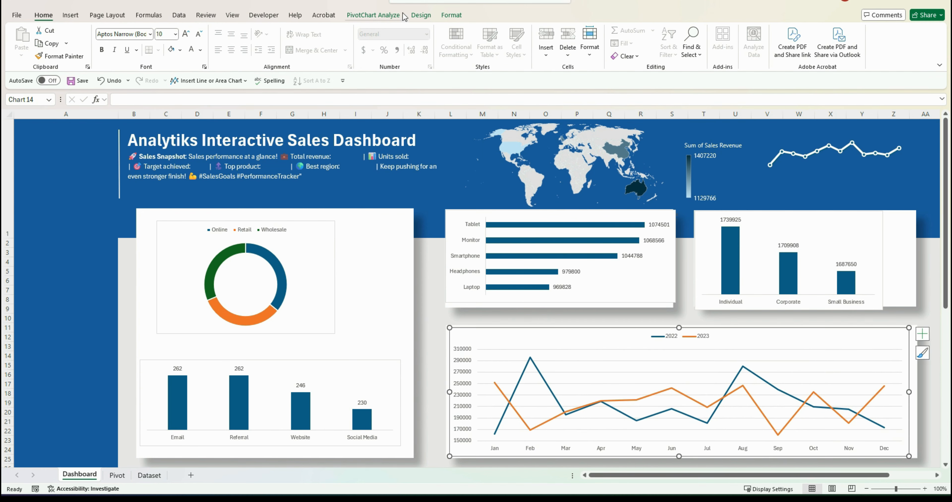
# Apply a chart style with markers and a shaded background to the yearly revenue line chart
pyautogui.click(422, 18)
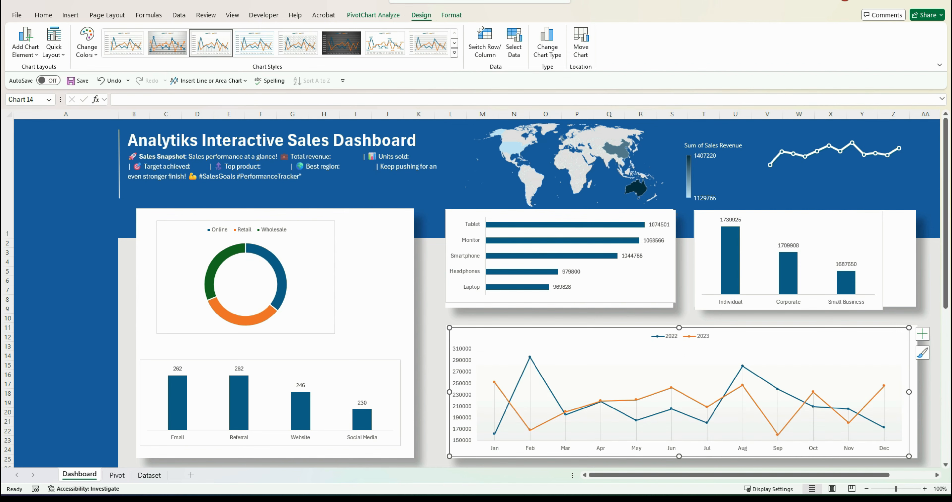
pyautogui.click(209, 370)
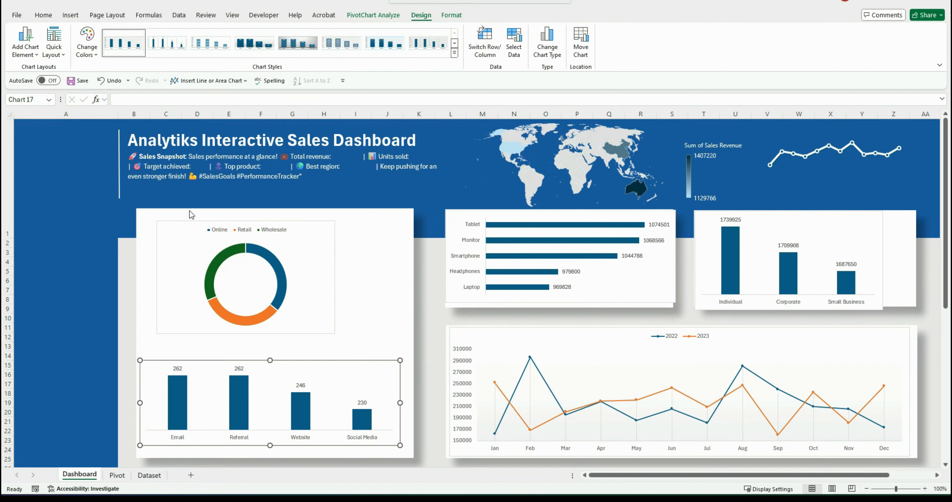
# Remove the yearly revenue line chart's fill and border through Format Chart Area
pyautogui.rightClick(496, 334)
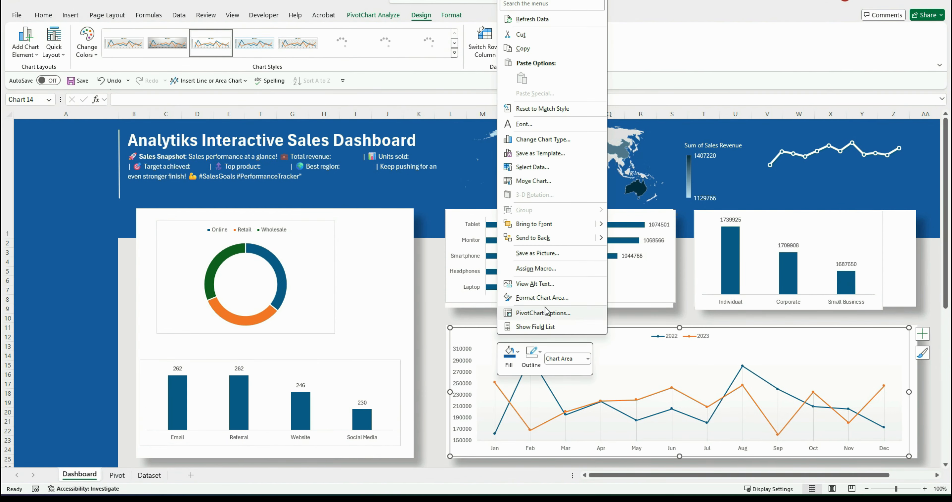
pyautogui.click(555, 298)
pyautogui.click(831, 203)
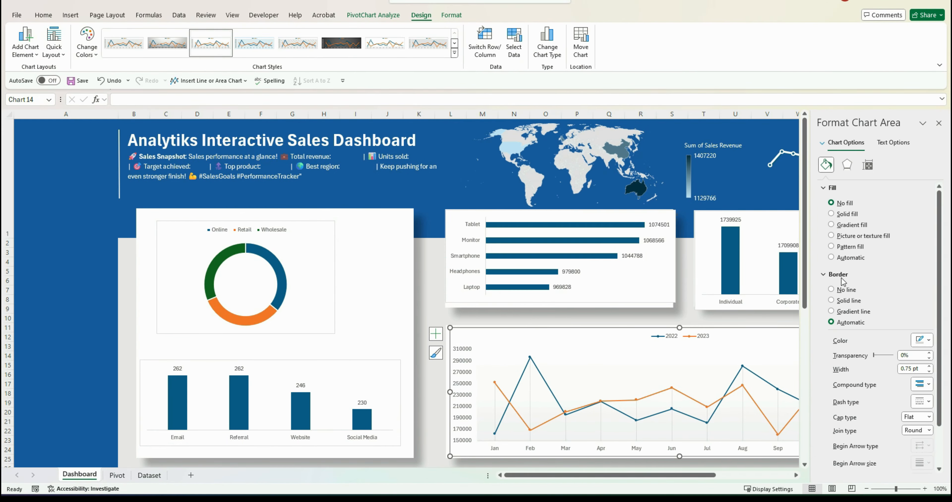
pyautogui.click(831, 290)
pyautogui.click(436, 452)
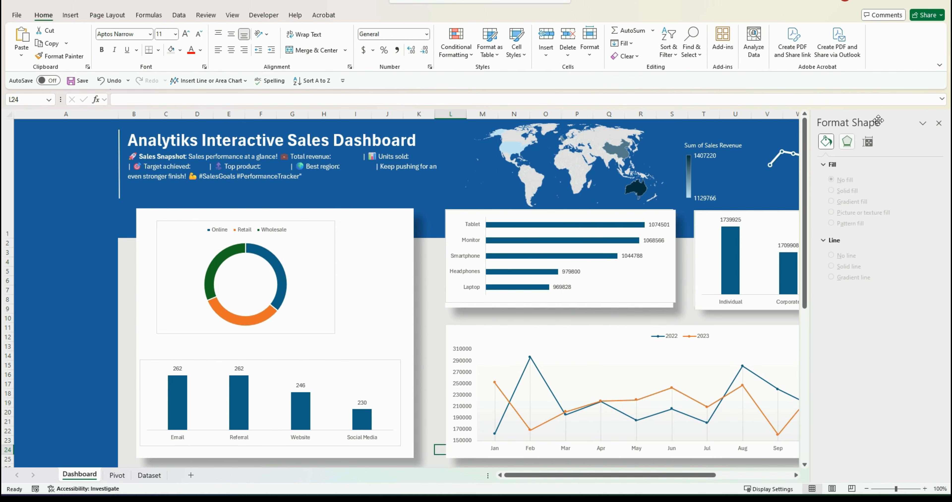
# Set the yearly revenue line chart's plot area to no fill and no border
pyautogui.click(938, 122)
pyautogui.click(606, 350)
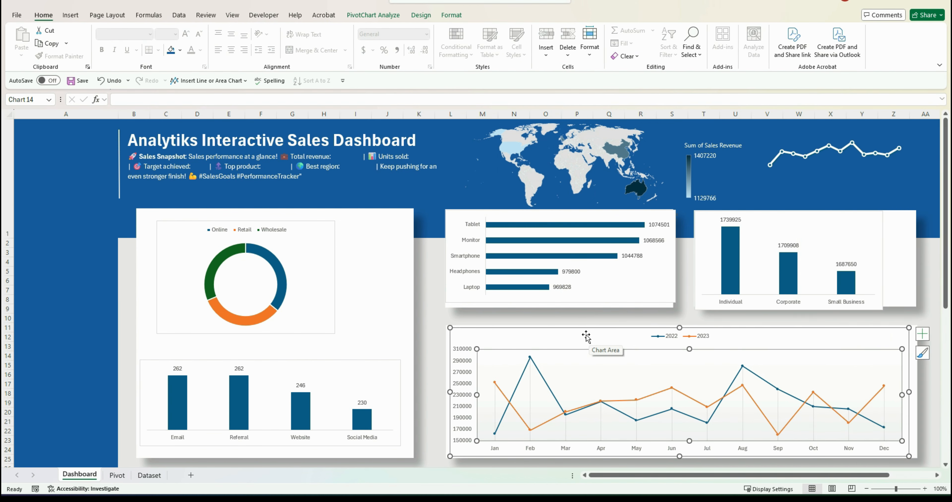
pyautogui.moveTo(587, 335); pyautogui.dragTo(586, 340)
pyautogui.rightClick(572, 364)
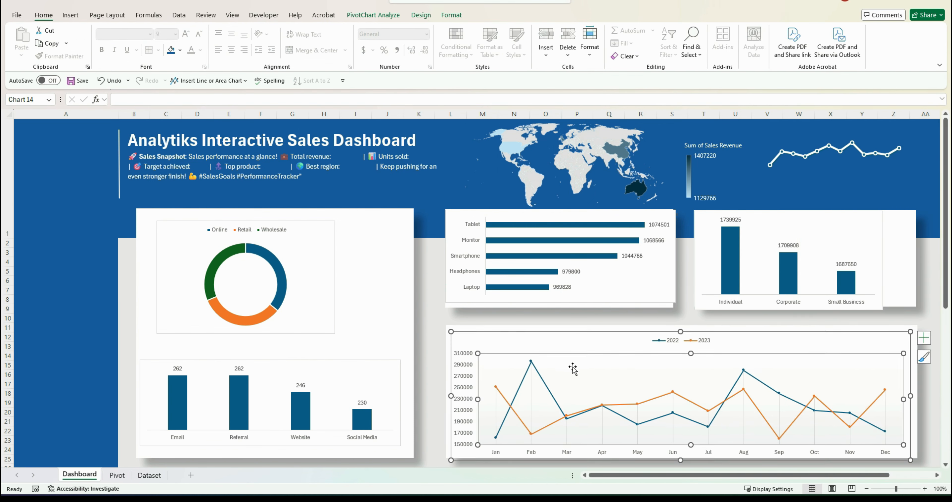
pyautogui.click(610, 461)
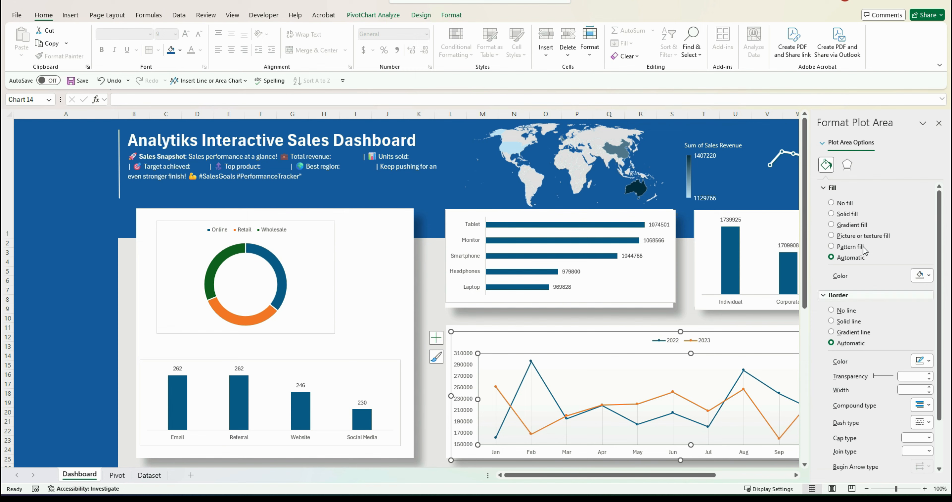
pyautogui.click(846, 203)
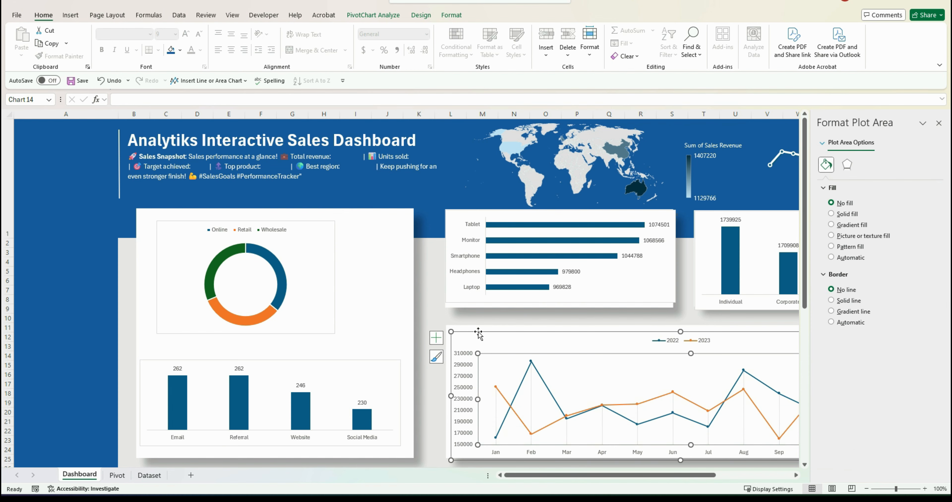
pyautogui.click(452, 319)
pyautogui.click(941, 126)
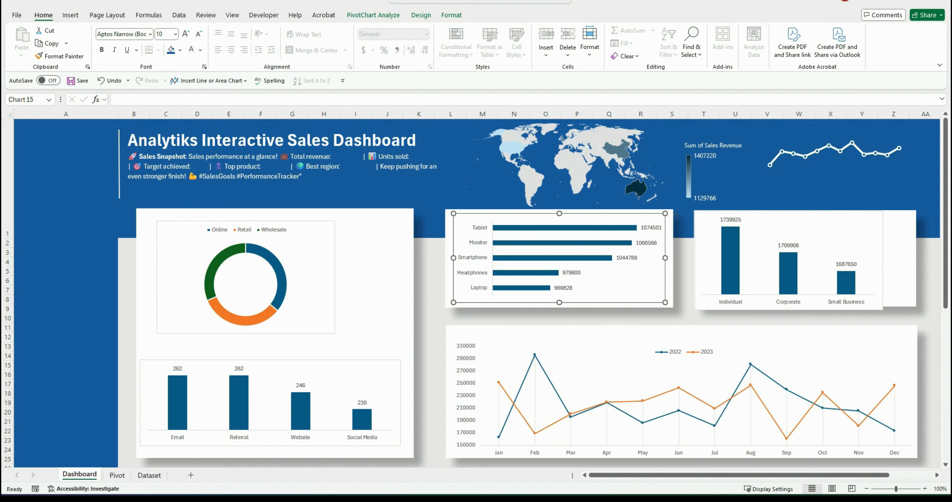
# Apply a shaded chart style with bold data labels to the top products bar chart
pyautogui.click(462, 216)
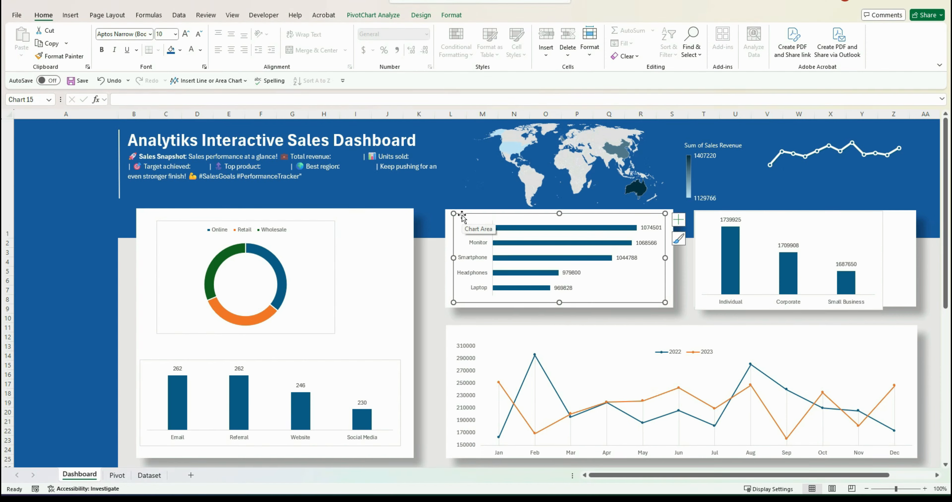
pyautogui.click(419, 17)
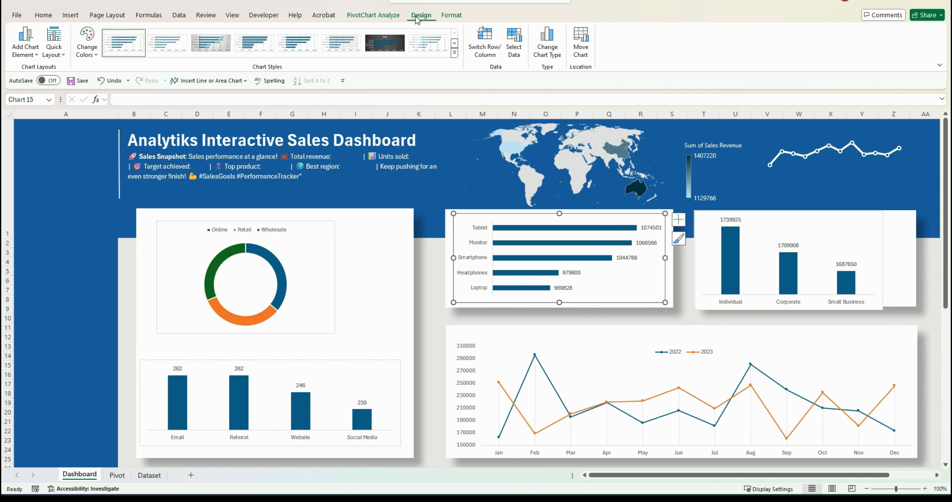
pyautogui.click(206, 47)
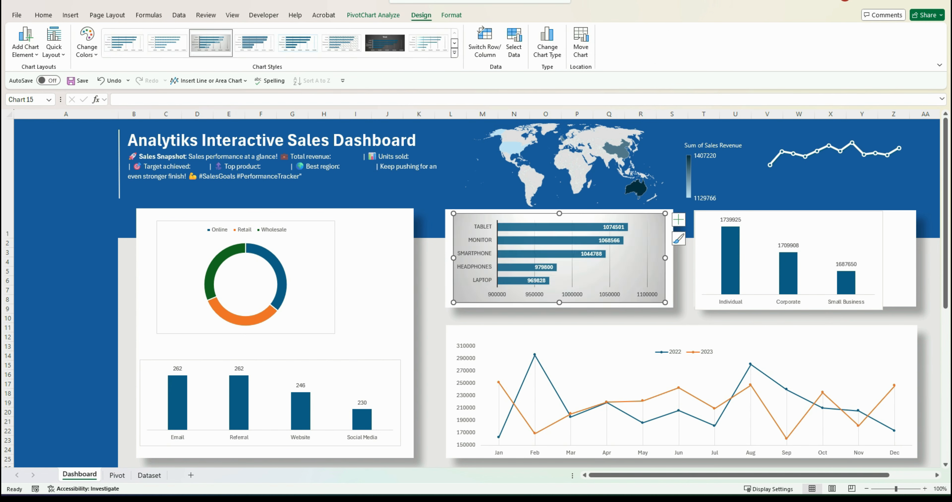
pyautogui.hotkey('ctrl', 'z')
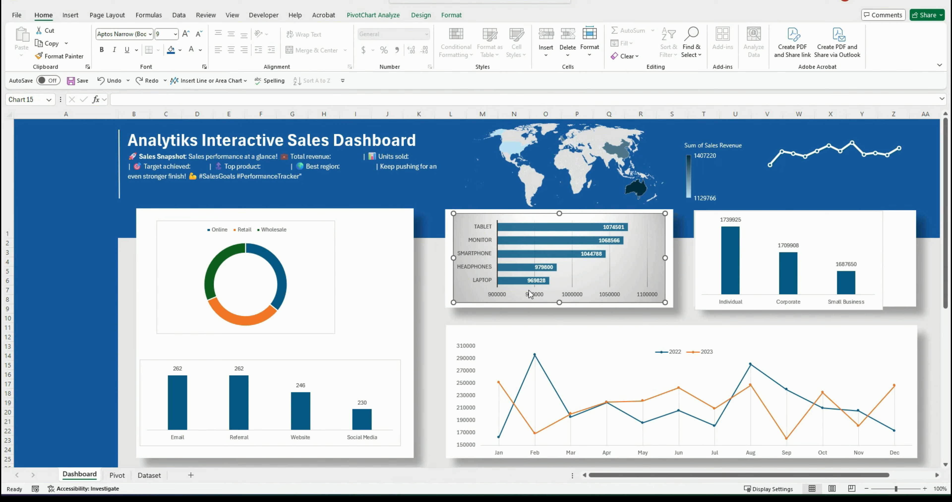
# Remove the top products bar chart's chart area fill and border
pyautogui.rightClick(475, 222)
pyautogui.click(528, 456)
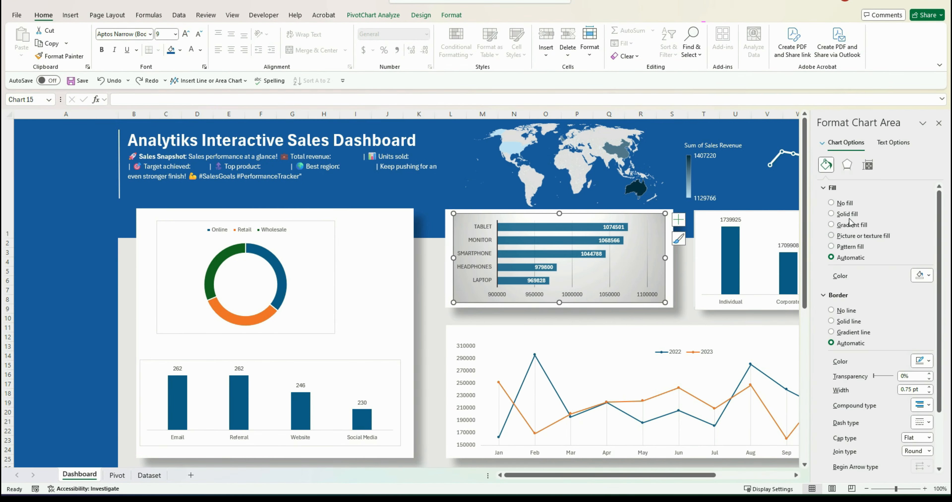
pyautogui.click(846, 203)
pyautogui.click(840, 290)
pyautogui.click(939, 123)
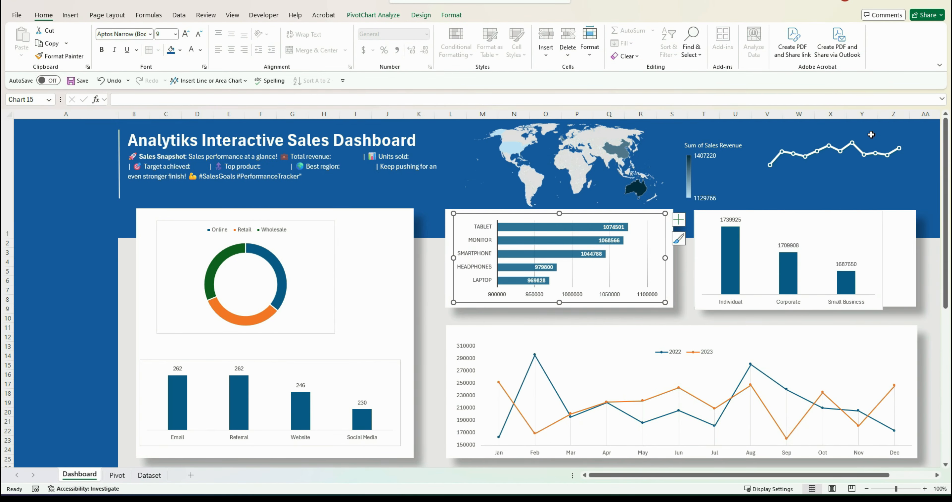
# Remove the major gridlines from the top products bar chart
pyautogui.rightClick(610, 274)
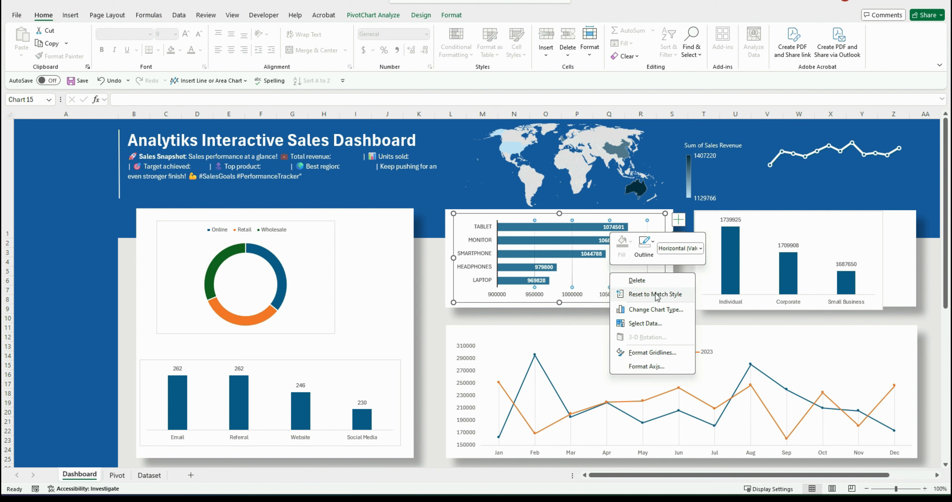
pyautogui.click(659, 354)
pyautogui.click(846, 203)
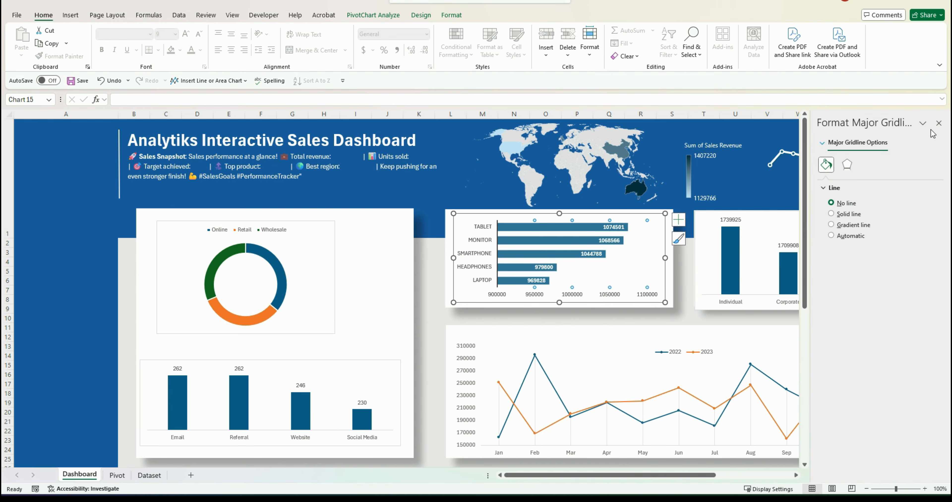
pyautogui.click(939, 123)
# Hide the horizontal value axis of the top products bar chart
pyautogui.click(669, 264)
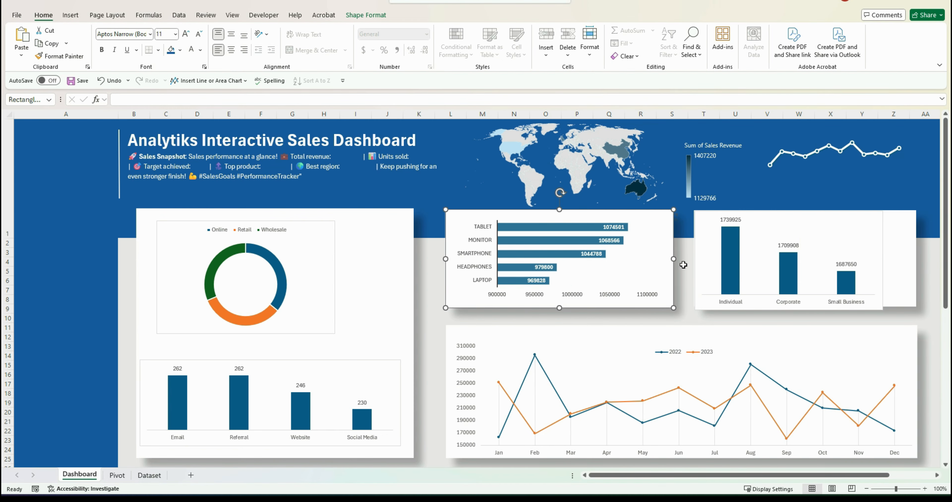
pyautogui.click(642, 293)
pyautogui.click(677, 219)
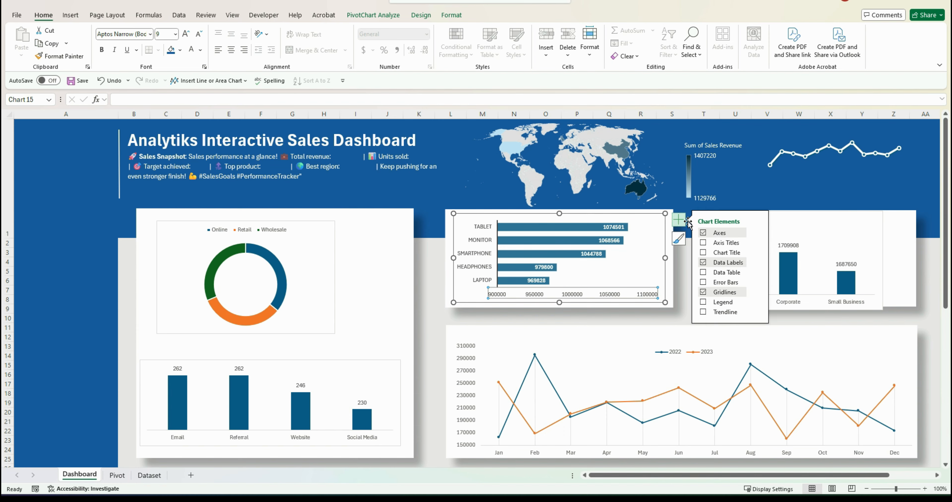
pyautogui.click(757, 233)
pyautogui.click(779, 244)
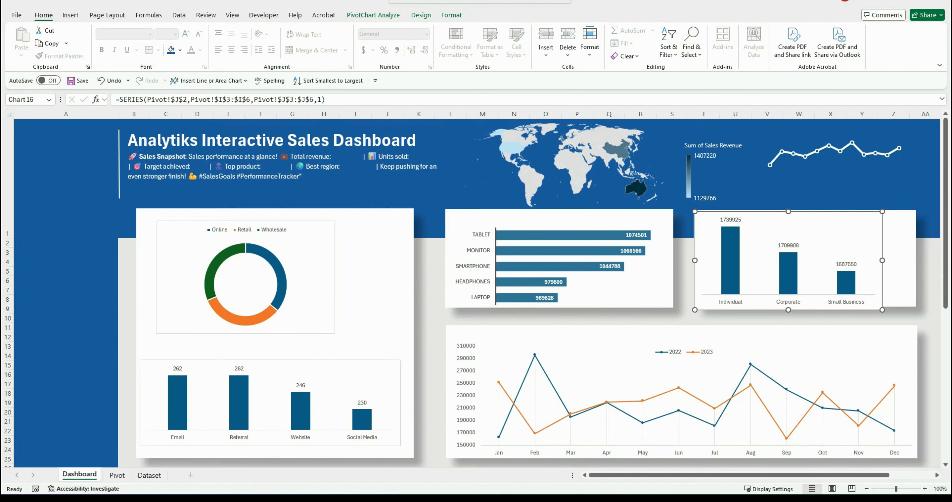
# Apply a gradient column style to the customer type chart and remove its plot area border
pyautogui.click(421, 16)
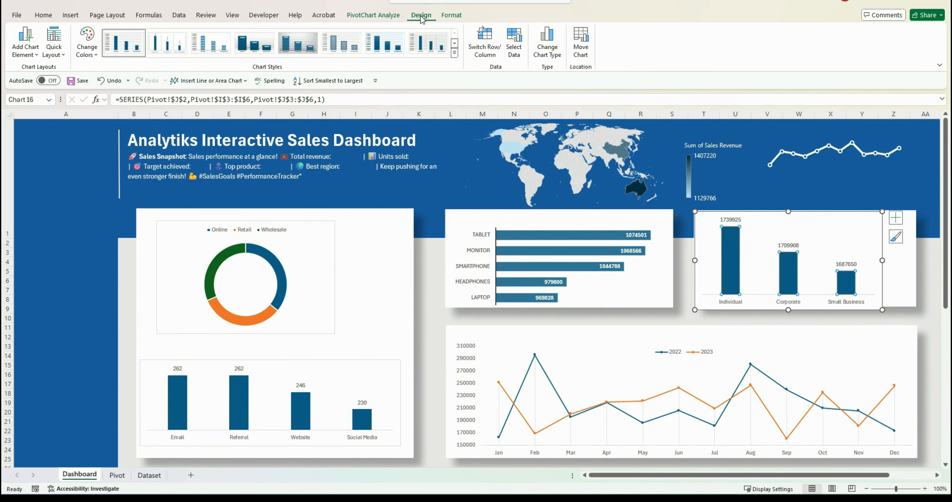
pyautogui.click(263, 49)
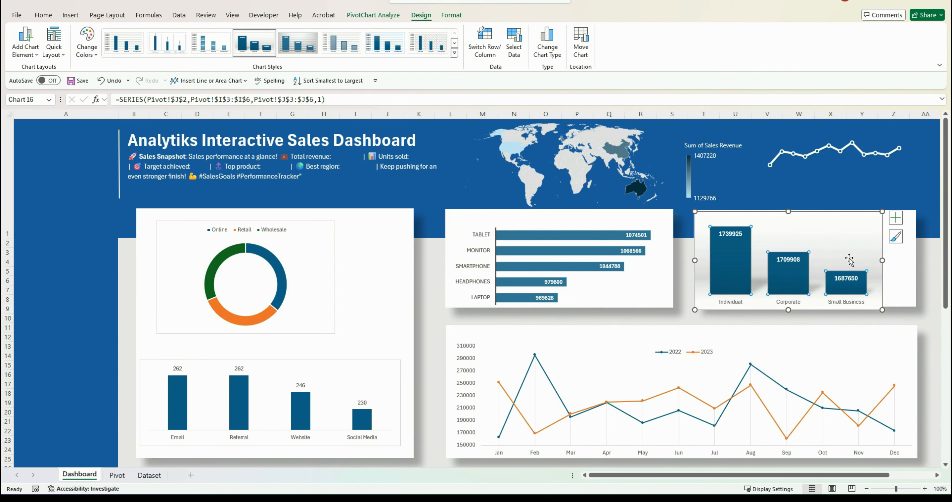
pyautogui.rightClick(852, 240)
pyautogui.click(894, 332)
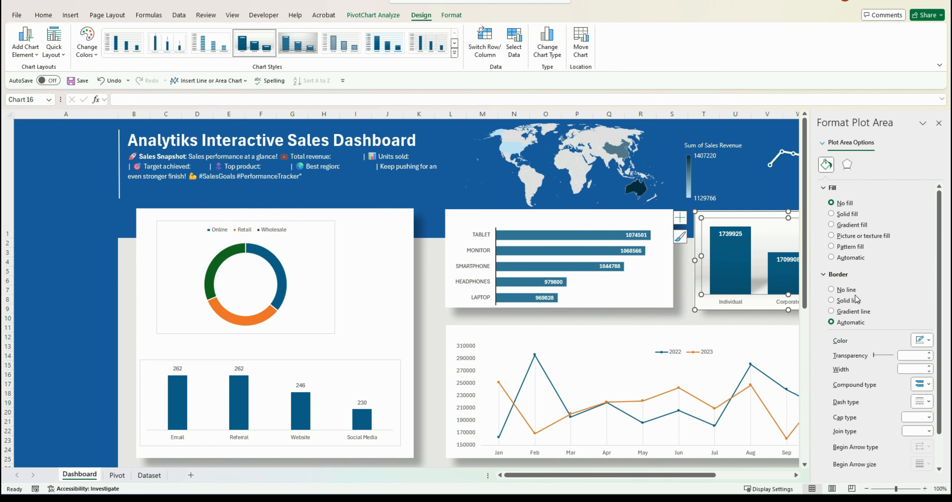
pyautogui.click(848, 290)
pyautogui.click(687, 307)
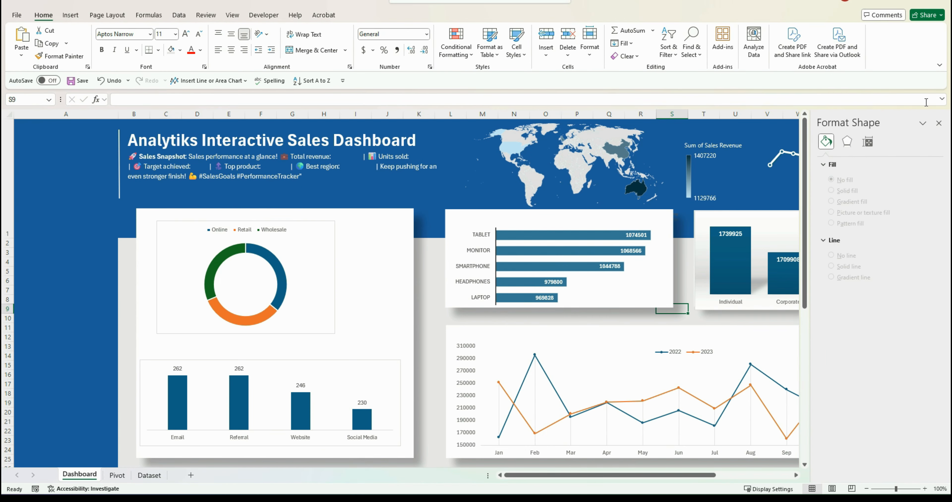
pyautogui.click(938, 123)
# Remove the customer type chart's chart area fill and border
pyautogui.rightClick(864, 216)
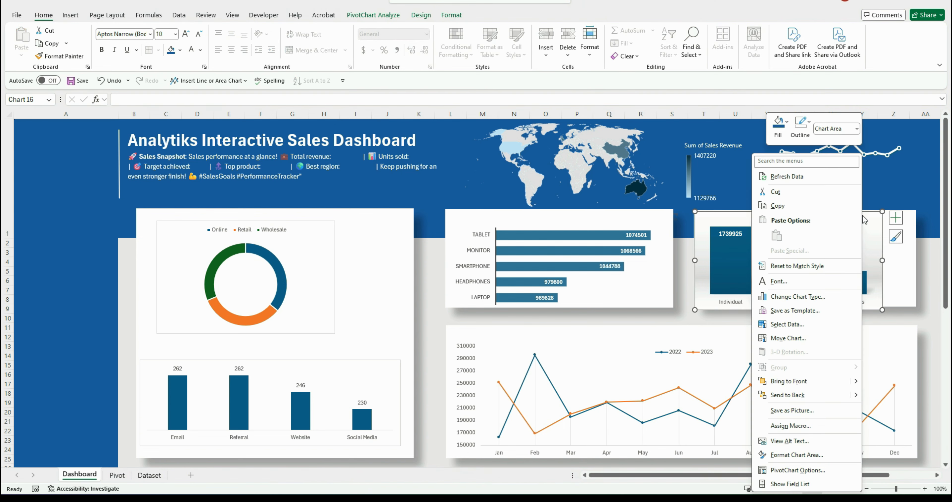
pyautogui.click(792, 453)
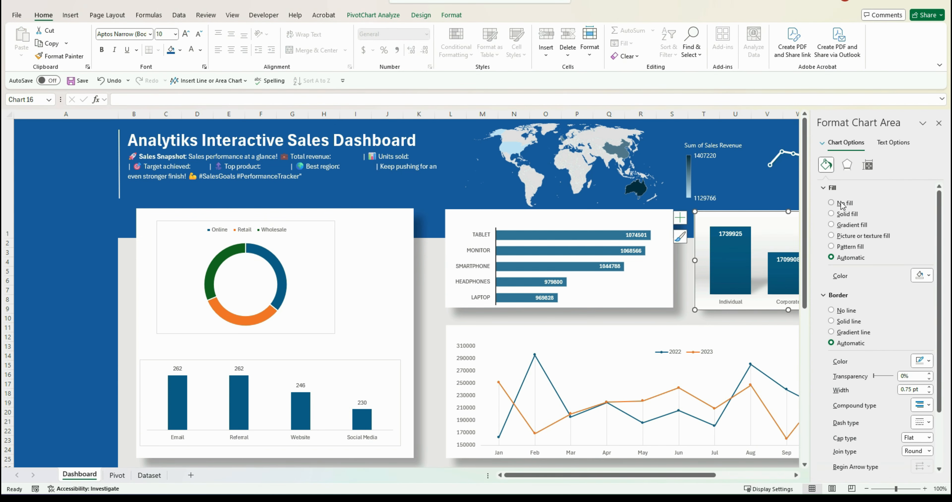
pyautogui.click(842, 204)
pyautogui.click(840, 290)
pyautogui.click(939, 123)
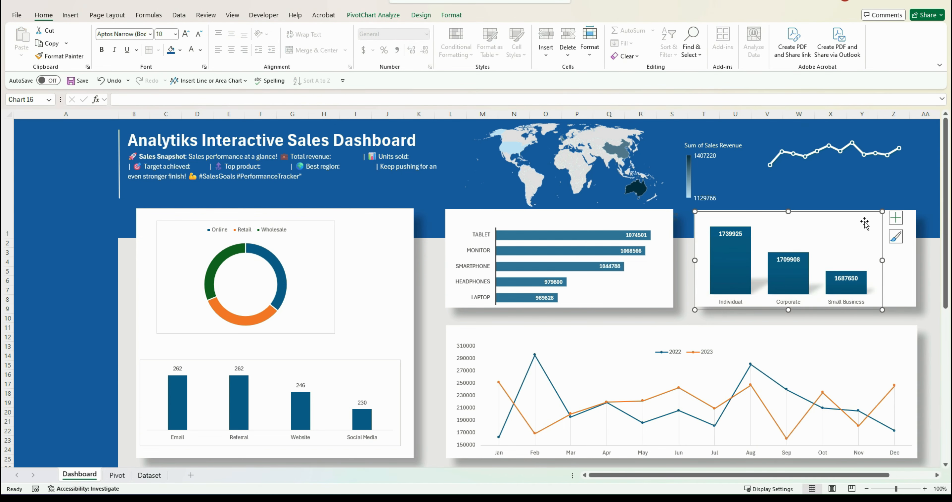
# Apply the same gradient column style with inside data labels to the lead source chart
pyautogui.click(162, 364)
pyautogui.rightClick(161, 364)
pyautogui.click(136, 337)
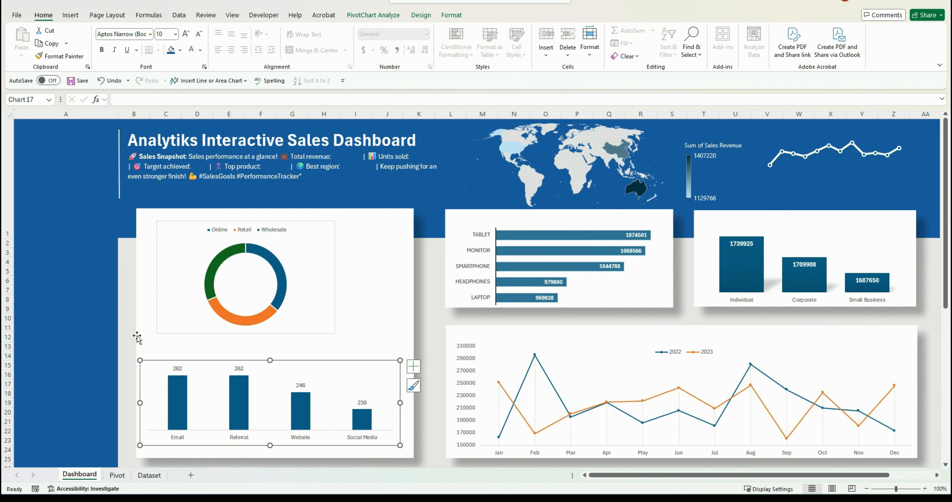
pyautogui.click(421, 15)
pyautogui.click(253, 51)
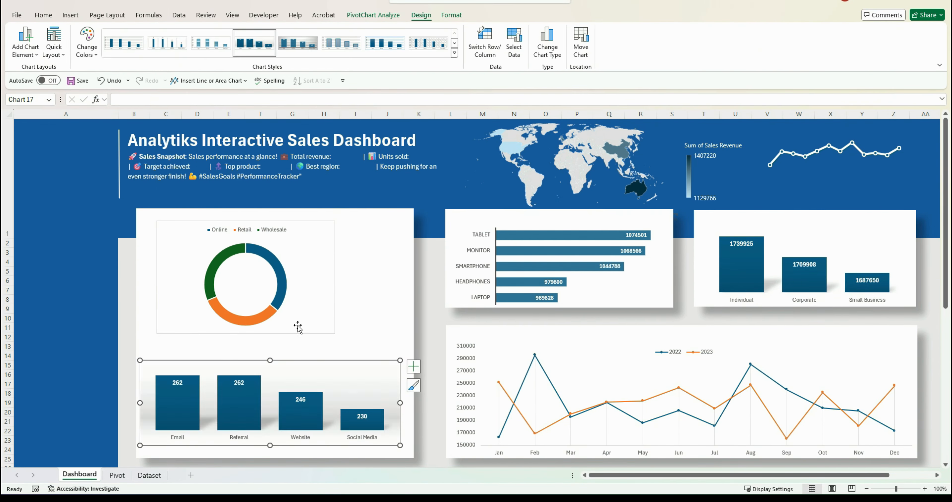
pyautogui.click(419, 365)
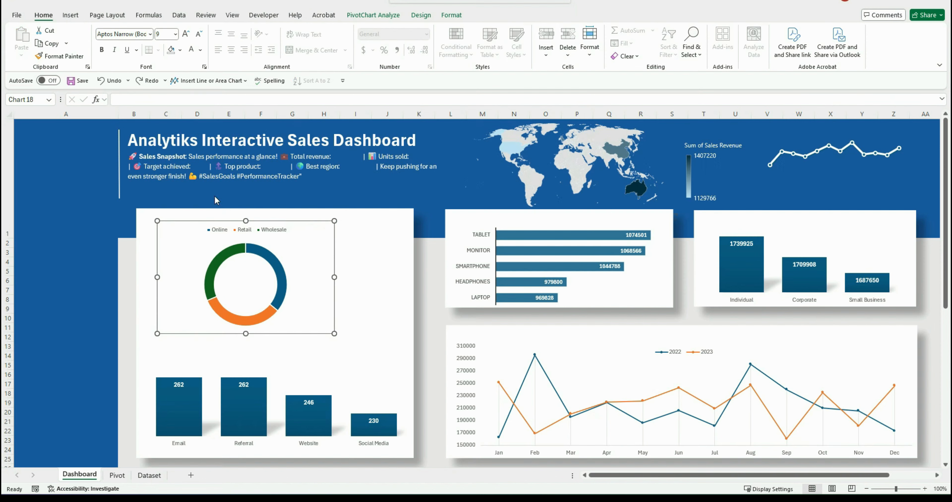
# Apply a doughnut style with percentage labels to the sales channel chart and clear its plot area fill and border
pyautogui.click(421, 15)
pyautogui.click(454, 53)
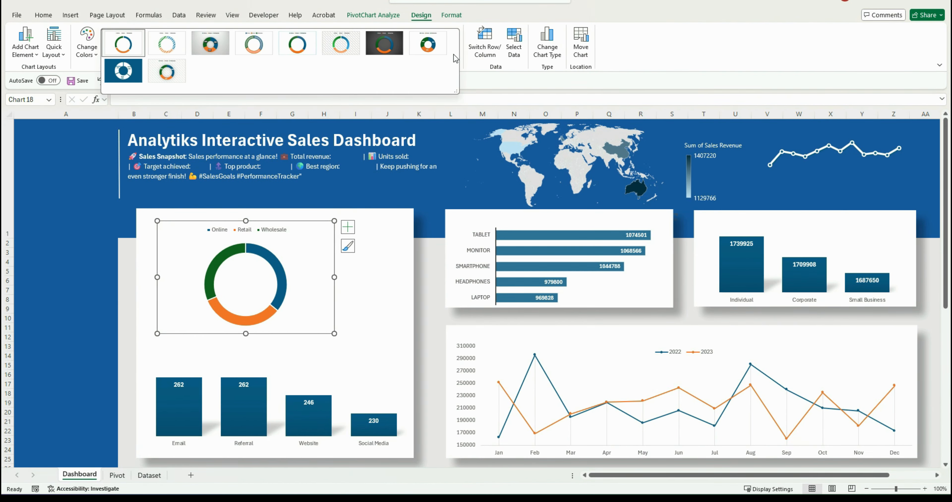
pyautogui.click(154, 66)
pyautogui.rightClick(281, 254)
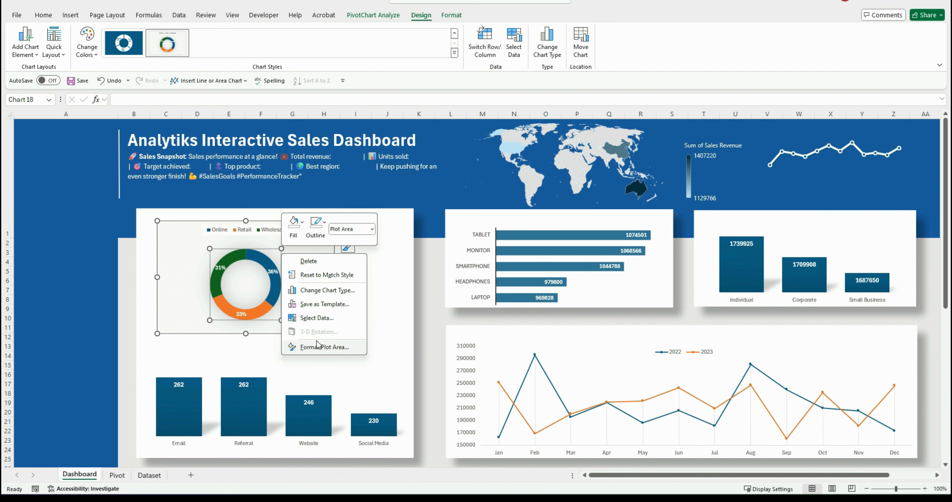
pyautogui.click(318, 345)
pyautogui.click(844, 205)
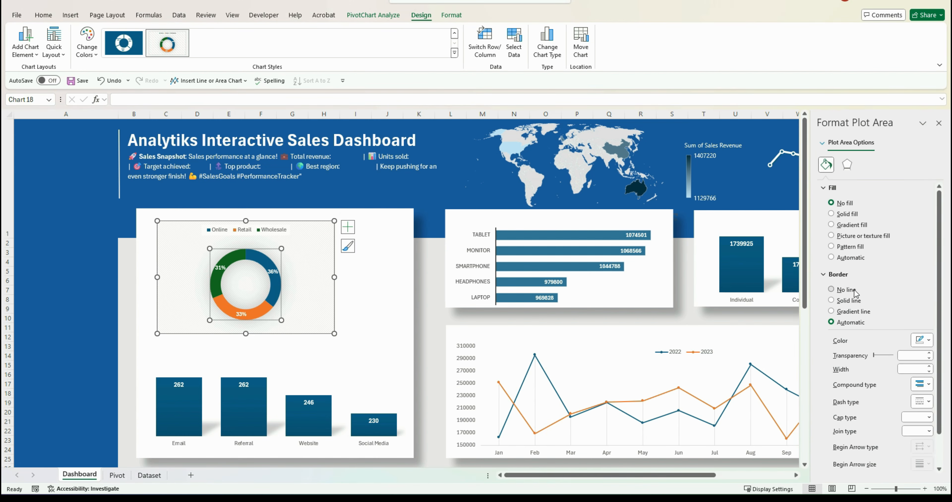
pyautogui.click(853, 292)
# Remove the sales channel doughnut chart's chart area fill and border
pyautogui.click(315, 239)
pyautogui.rightClick(316, 241)
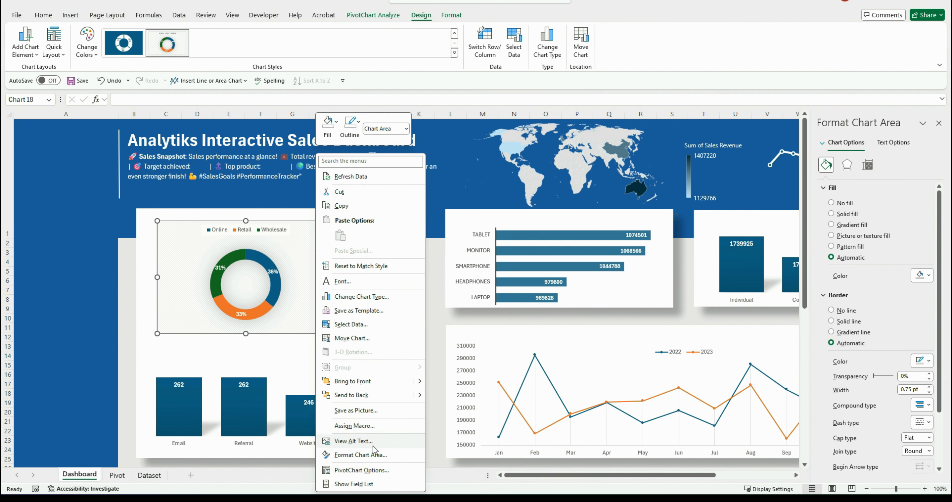
pyautogui.click(375, 455)
pyautogui.click(844, 202)
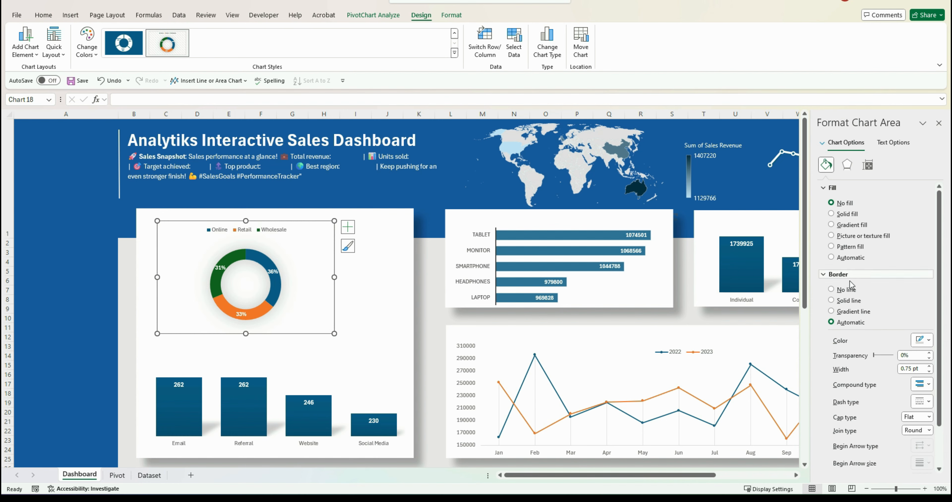
pyautogui.click(846, 289)
pyautogui.click(393, 305)
# Move the sales channel doughnut chart's legend to the right side
pyautogui.click(267, 229)
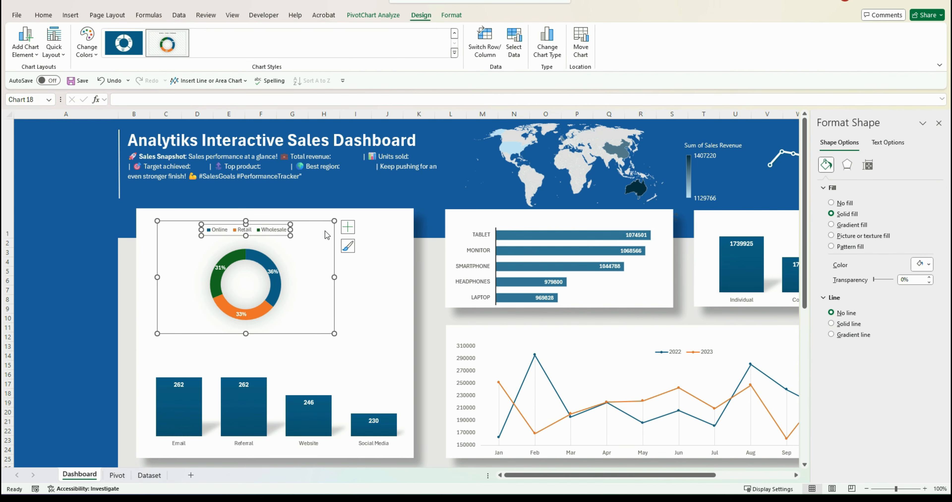
pyautogui.click(348, 227)
pyautogui.click(426, 260)
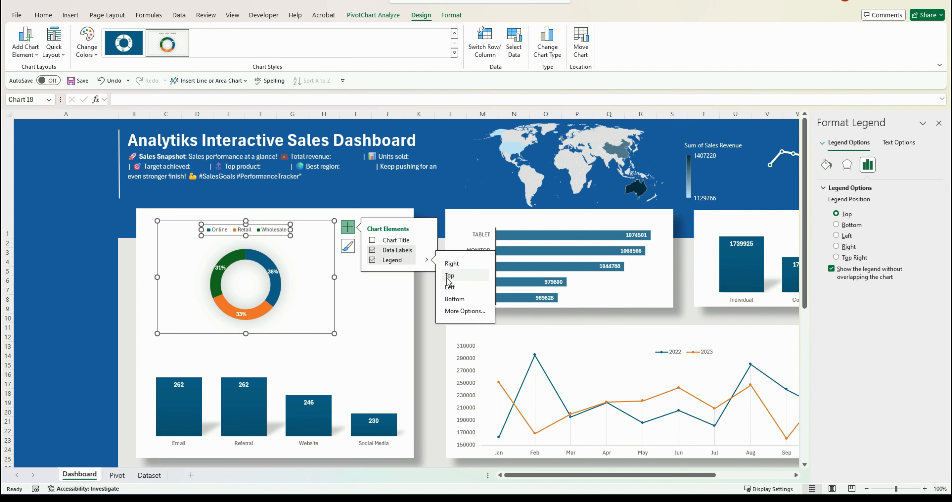
pyautogui.click(452, 263)
pyautogui.click(375, 314)
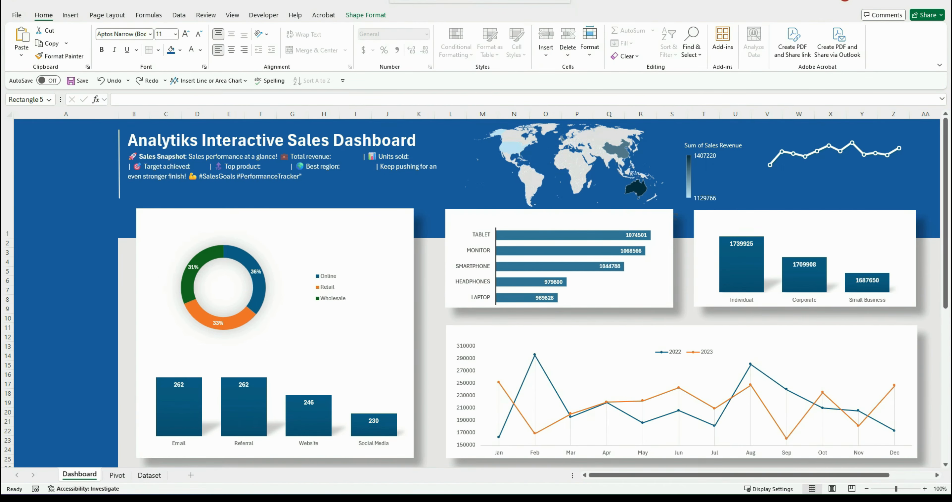
# Replace the lead source chart's gradient columns with a solid fill
pyautogui.click(382, 430)
pyautogui.rightClick(381, 430)
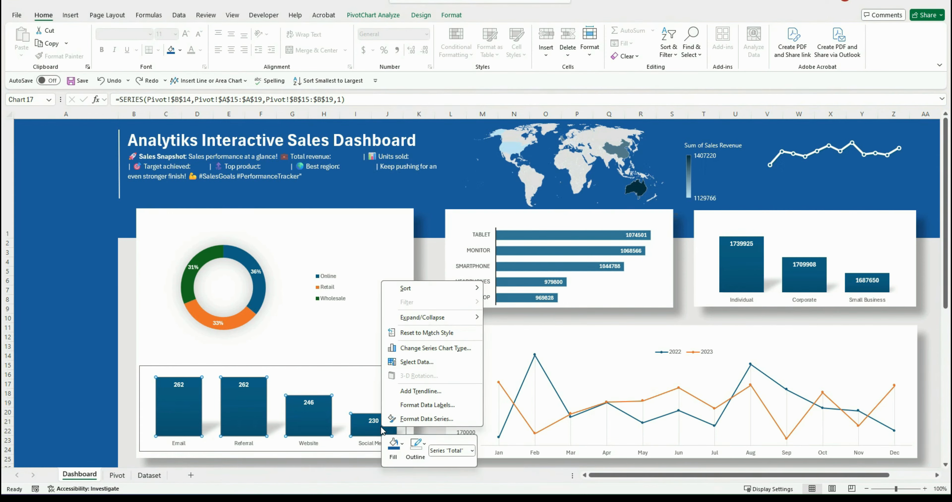
pyautogui.click(394, 443)
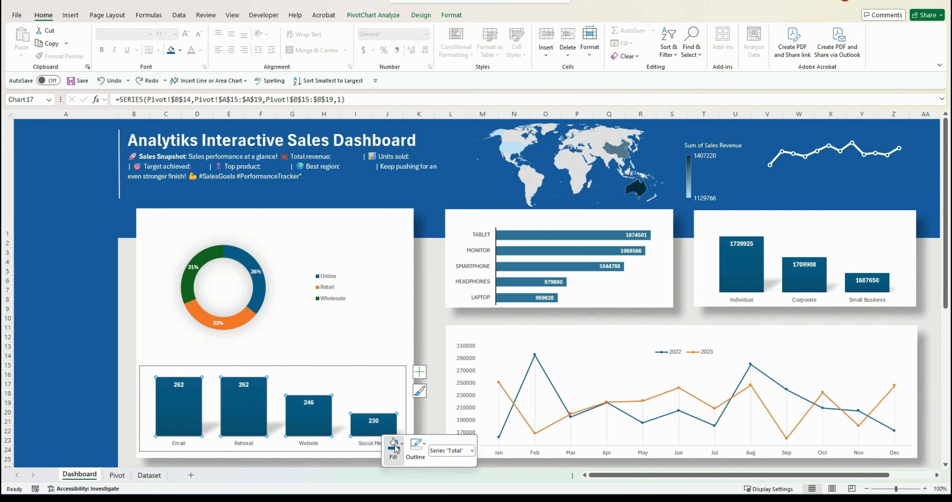
pyautogui.click(415, 315)
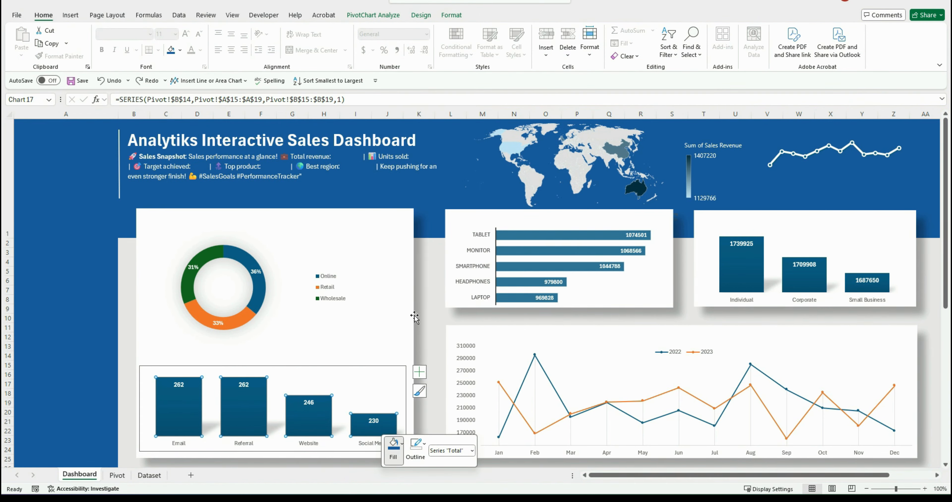
pyautogui.click(383, 340)
# Fill the product revenue bar chart's bars with a solid theme blue
pyautogui.click(548, 228)
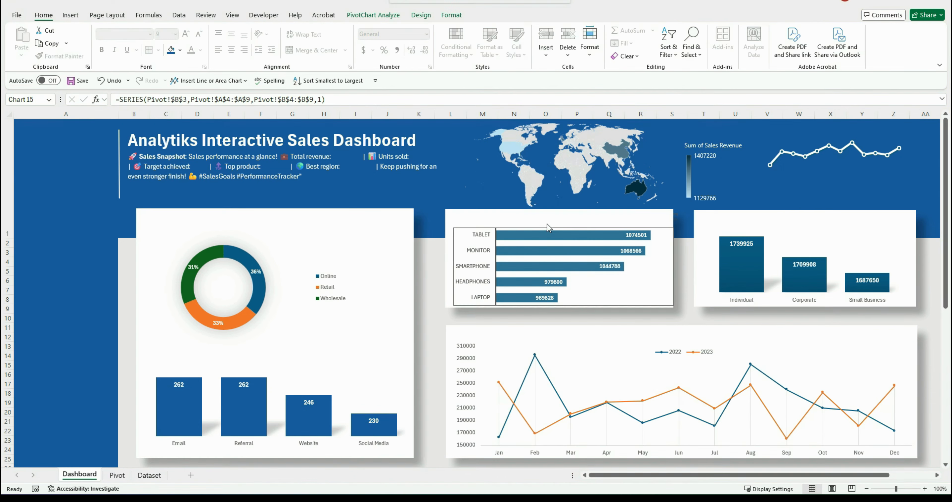
pyautogui.click(548, 232)
pyautogui.rightClick(547, 231)
pyautogui.click(560, 201)
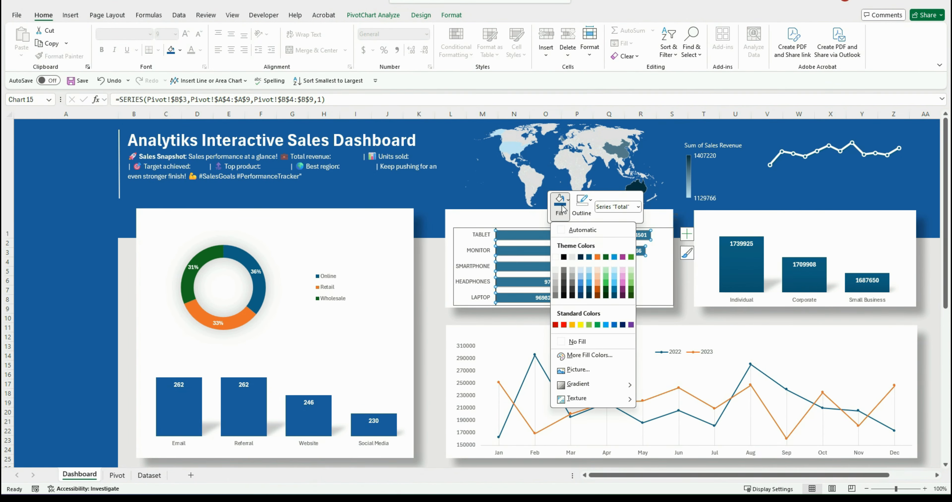
pyautogui.click(583, 288)
# Give the customer segment chart's columns the same solid blue fill
pyautogui.click(871, 286)
pyautogui.rightClick(871, 286)
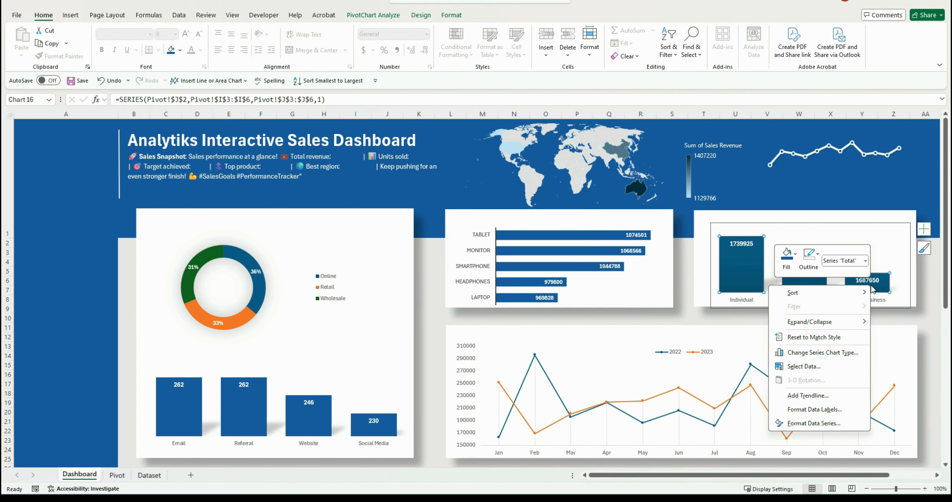
pyautogui.click(785, 257)
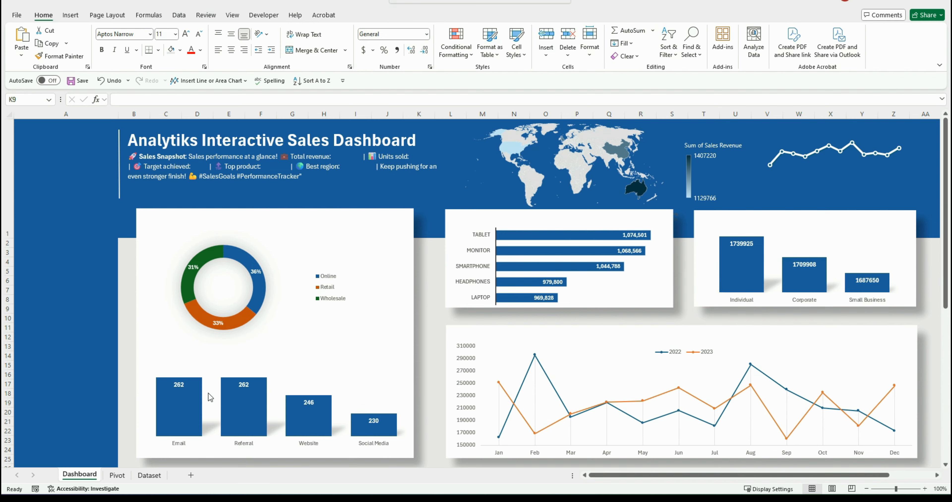
# On the Pivot sheet, apply the custom number format $#,##0,"K" to the product revenue PivotTable values
pyautogui.click(117, 476)
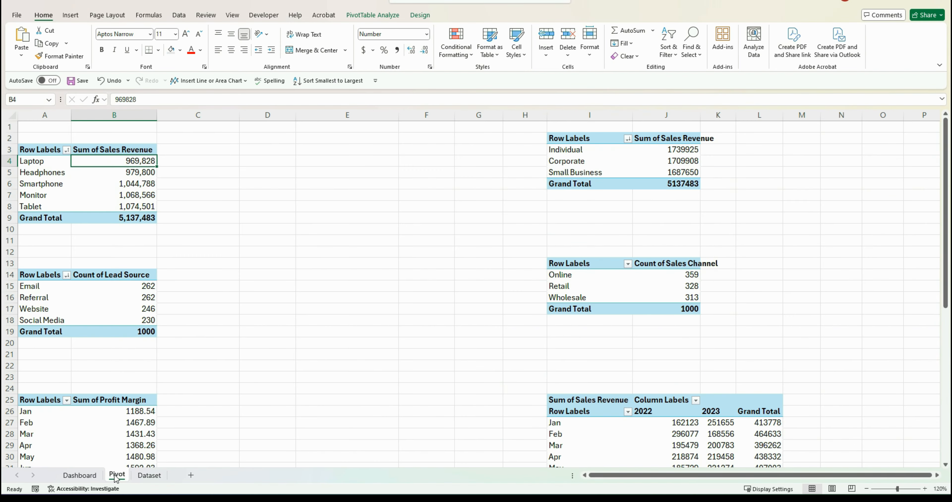
pyautogui.rightClick(145, 161)
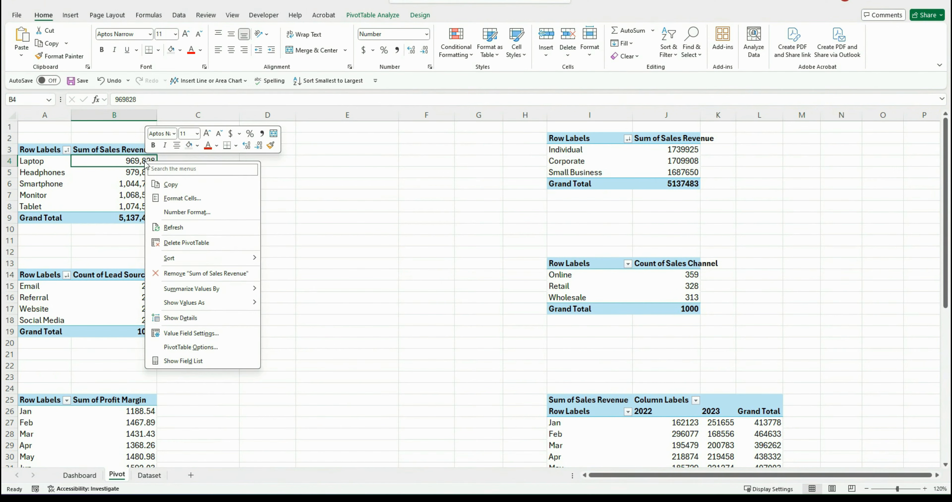
pyautogui.click(180, 213)
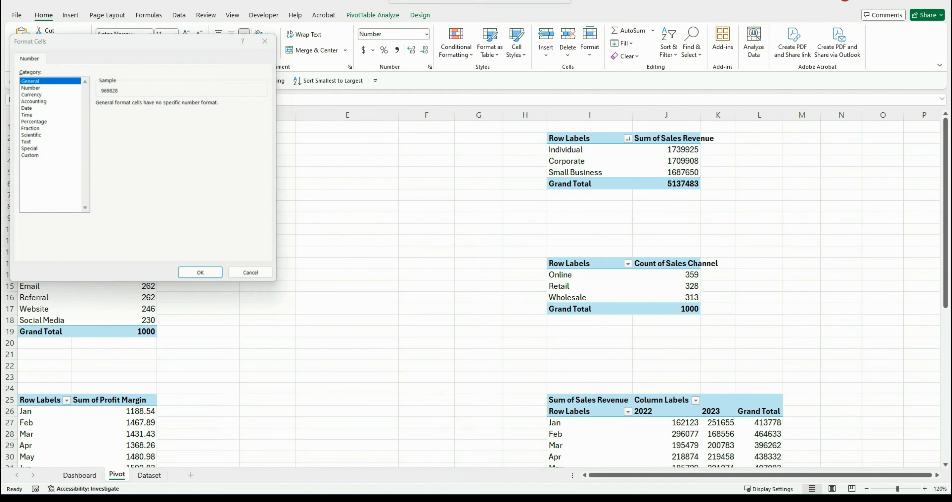
pyautogui.click(30, 156)
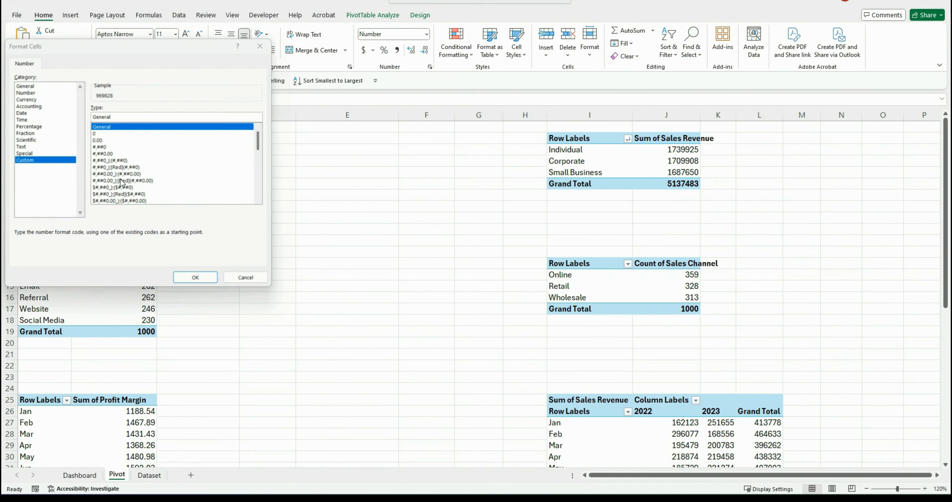
pyautogui.click(103, 147)
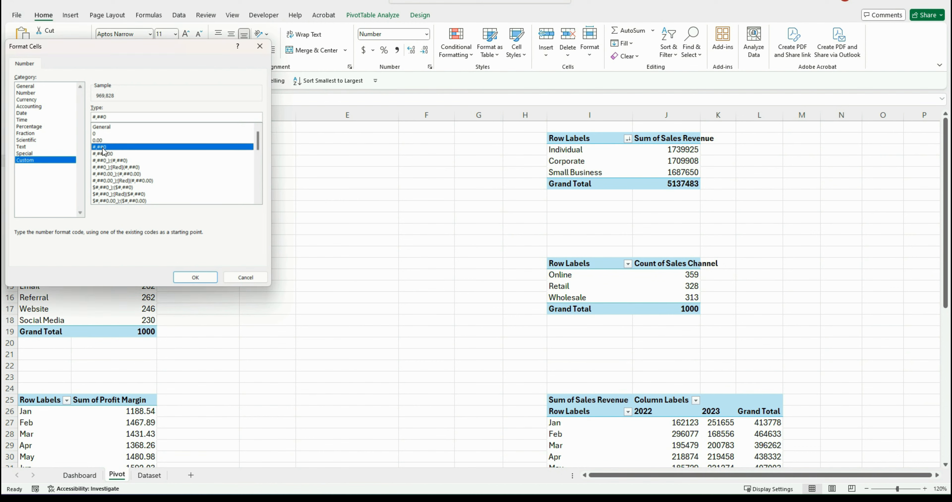
pyautogui.write(',"K')
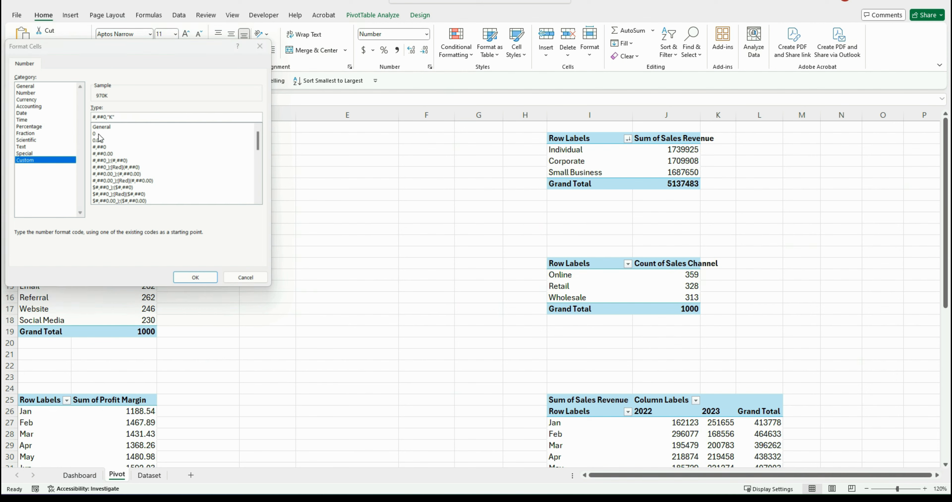
pyautogui.click(95, 117)
pyautogui.write('$')
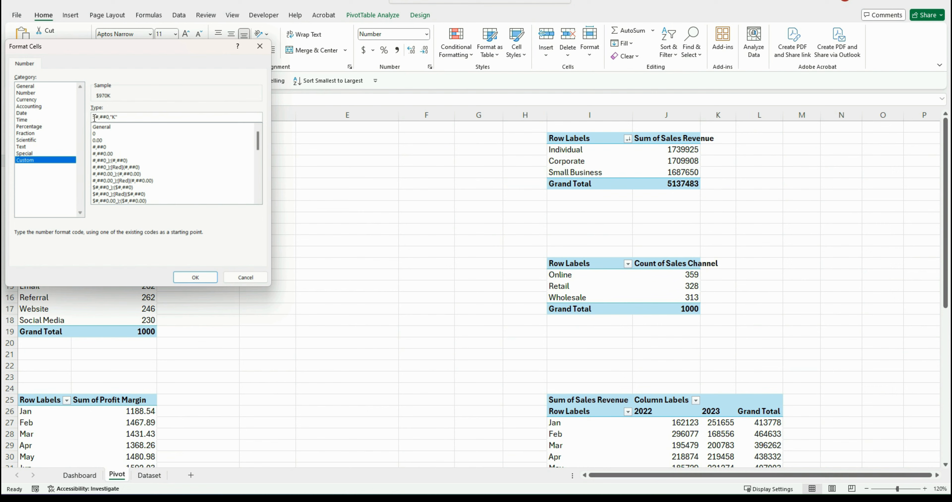
pyautogui.click(188, 275)
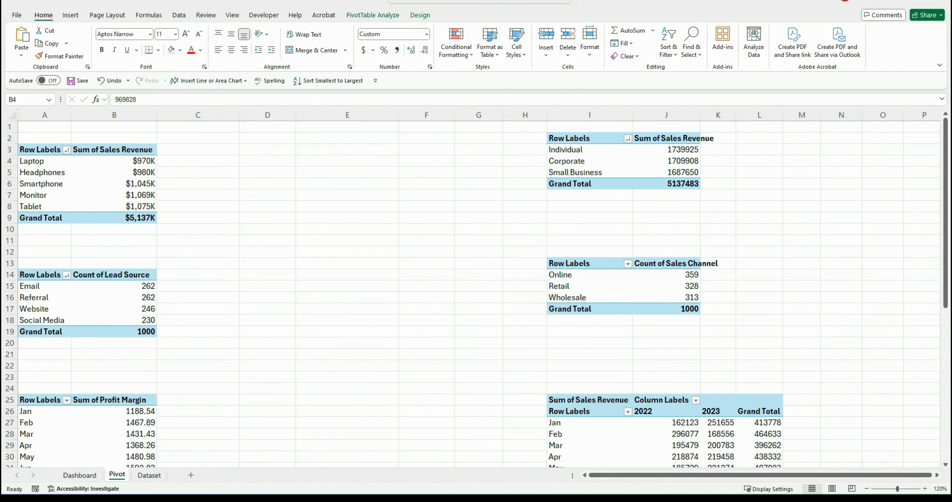
# Apply the $#,##0,"K" custom number format to the customer segment PivotTable's revenue values
pyautogui.rightClick(692, 148)
pyautogui.click(736, 214)
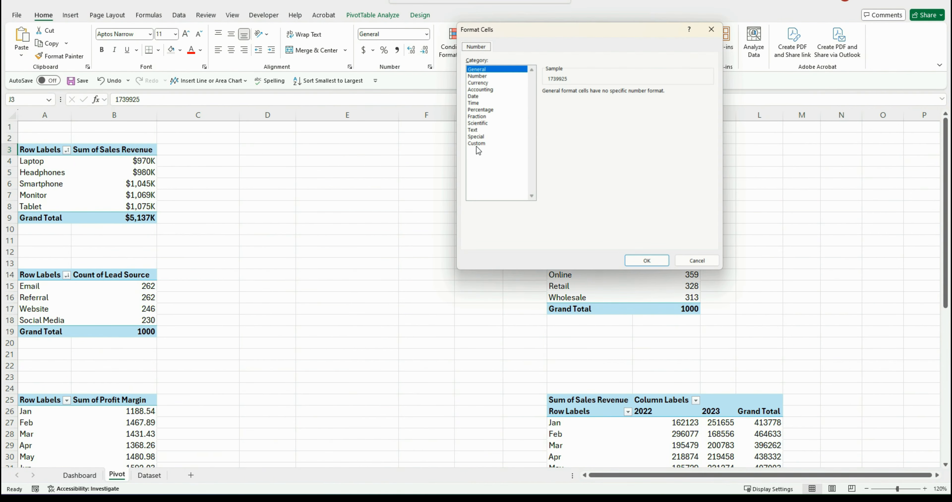
pyautogui.moveTo(710, 124); pyautogui.dragTo(710, 177)
pyautogui.click(574, 183)
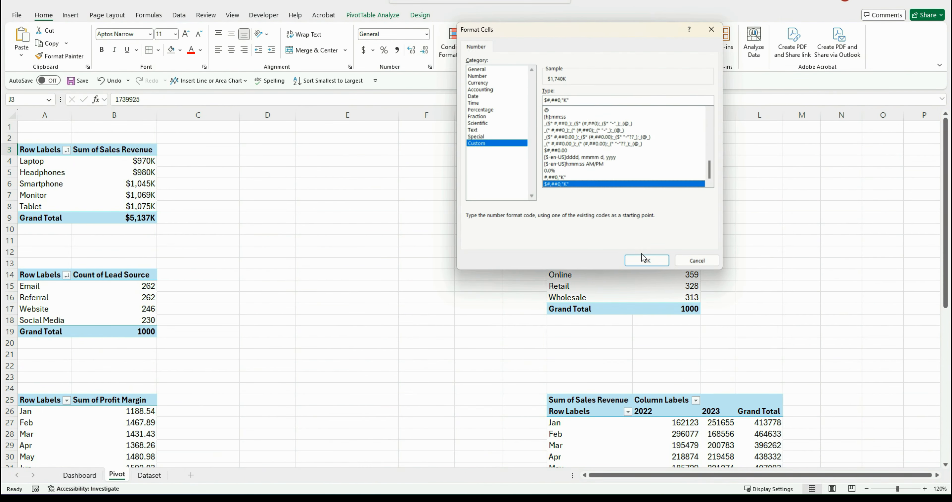
pyautogui.click(643, 257)
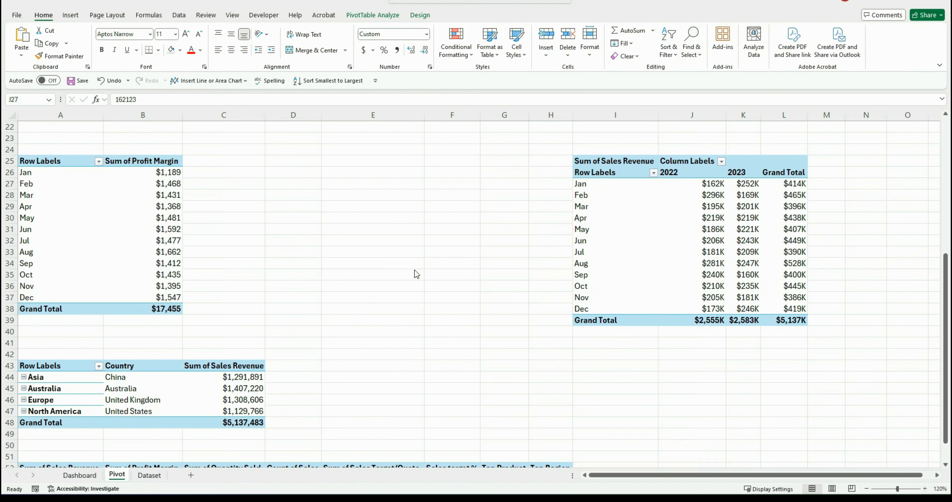
# Rename the product revenue PivotTable to Product Category Pivot
pyautogui.scroll(-2, 416, 272)
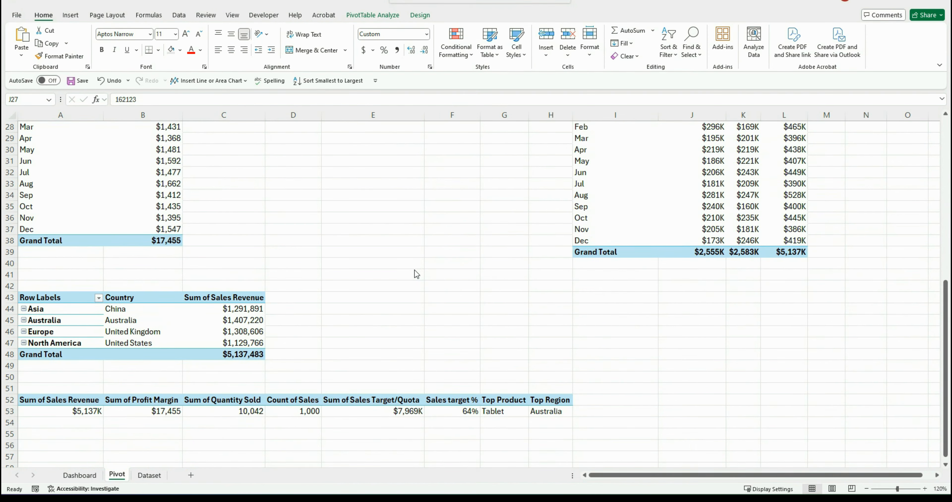
pyautogui.scroll(9, 139, 456)
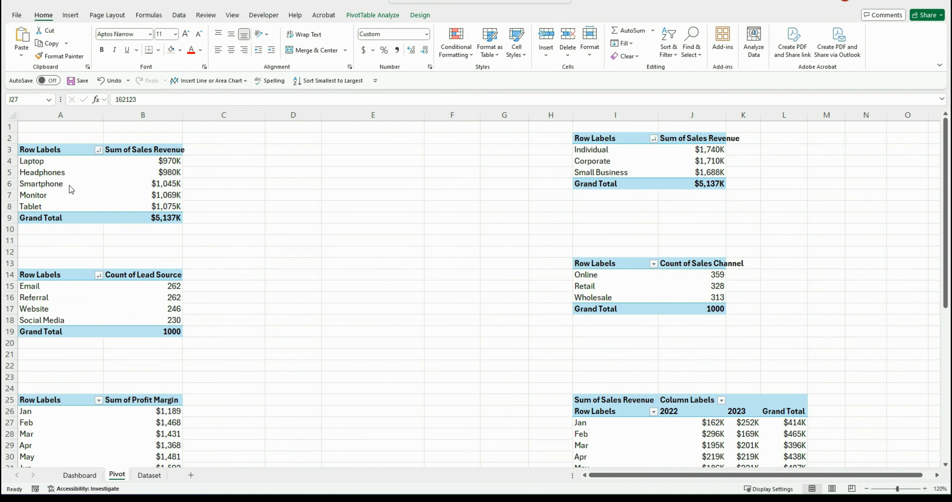
pyautogui.click(47, 165)
pyautogui.click(376, 15)
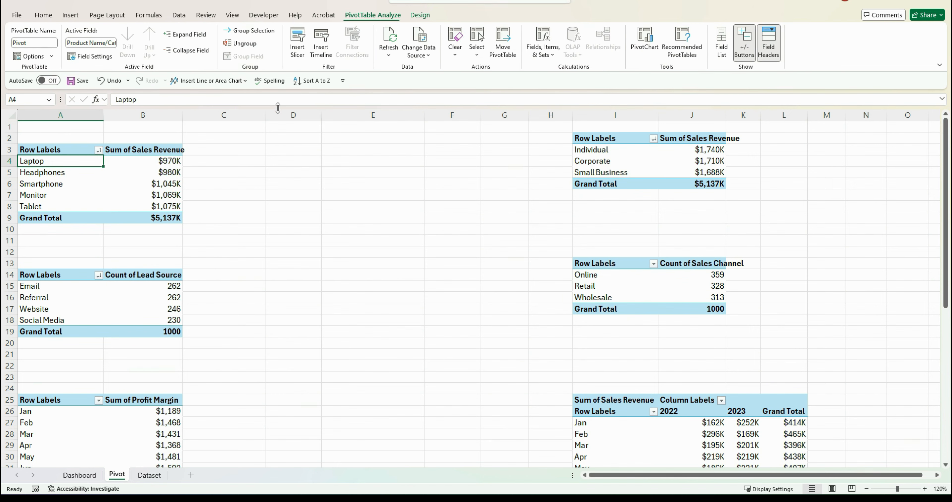
pyautogui.click(30, 41)
pyautogui.press('BackSpace')
pyautogui.write('Product Category Pivot')
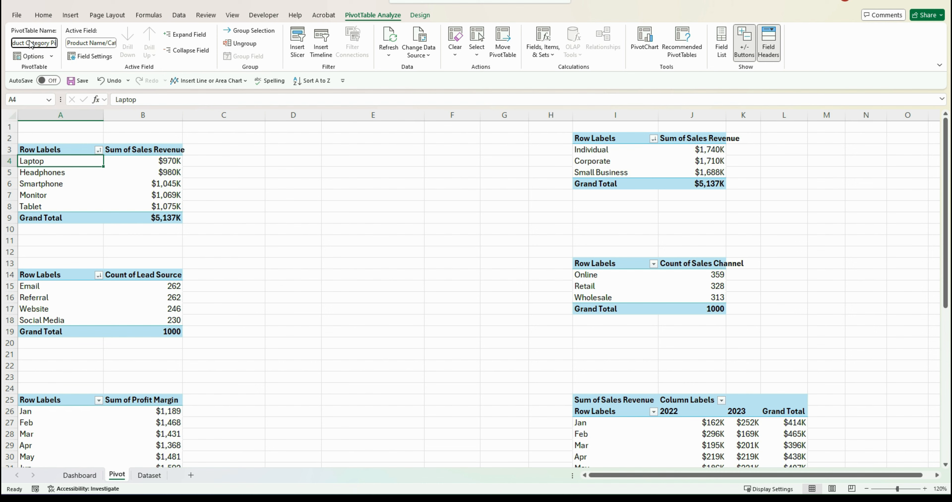
# Rename the customer segment PivotTable to Customer Segment Pivot
pyautogui.click(599, 152)
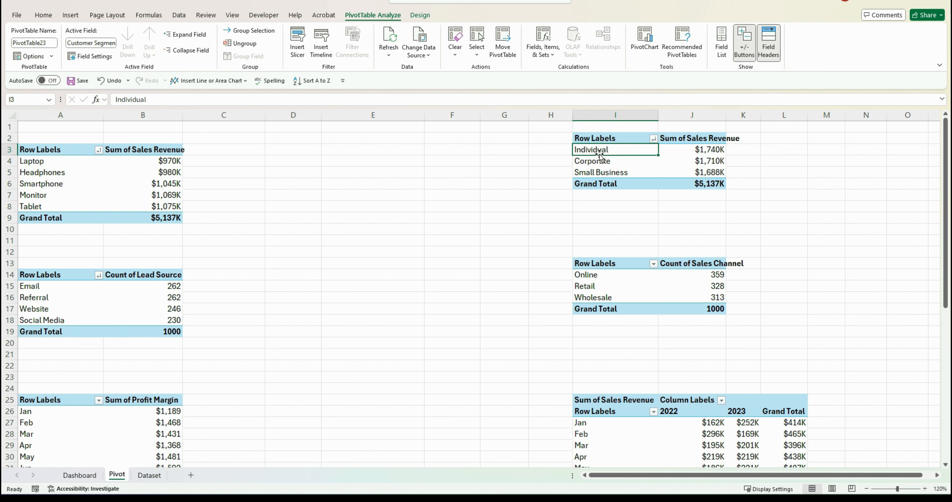
pyautogui.click(53, 43)
pyautogui.press('BackSpace')
pyautogui.write('Cust')
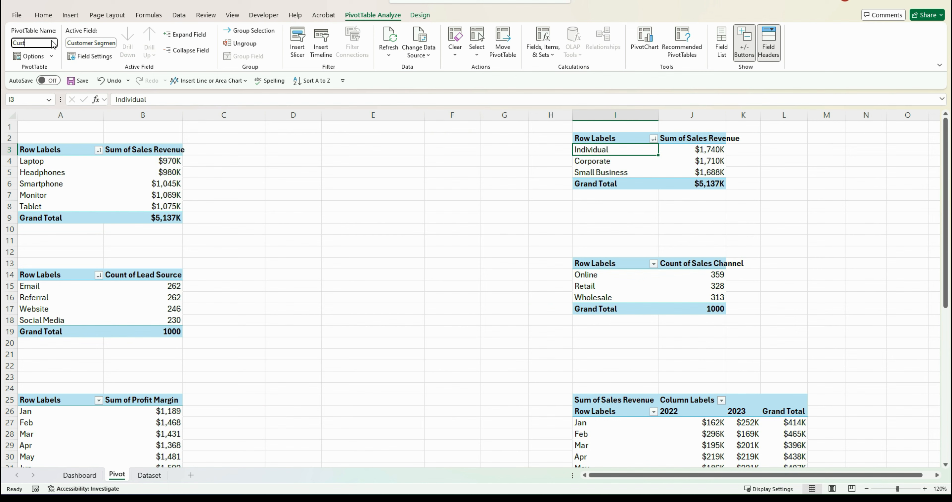
pyautogui.write('omer Segment Pivot')
# Rename the lead source PivotTable to Lead Source Pivot
pyautogui.click(40, 287)
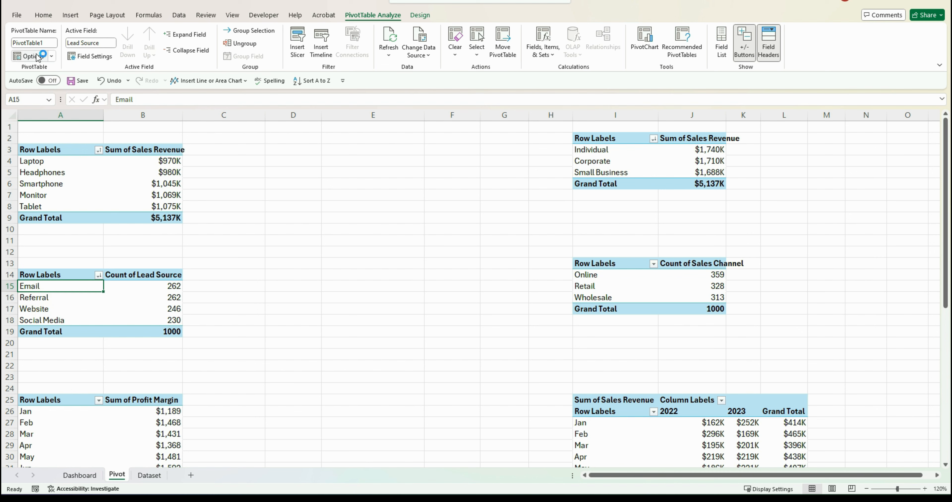
pyautogui.click(46, 41)
pyautogui.write('Lead S')
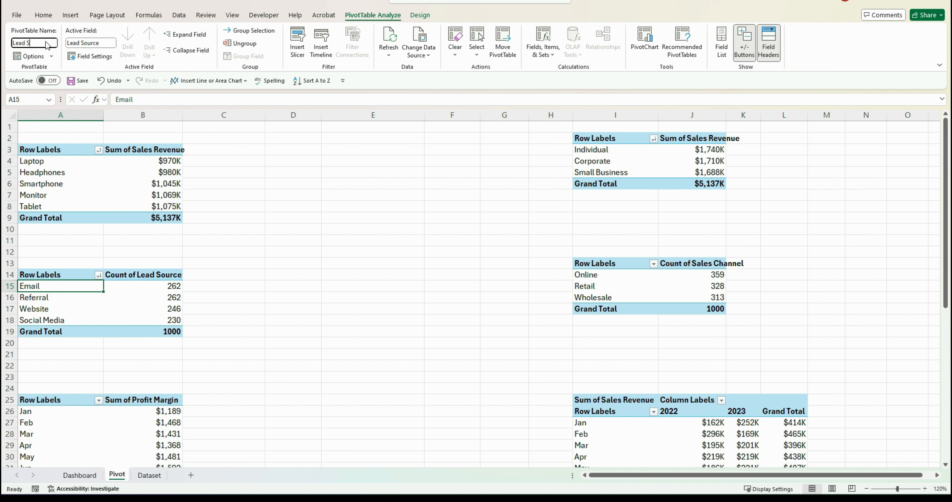
pyautogui.write('ource Pivot')
pyautogui.click(606, 276)
pyautogui.click(51, 43)
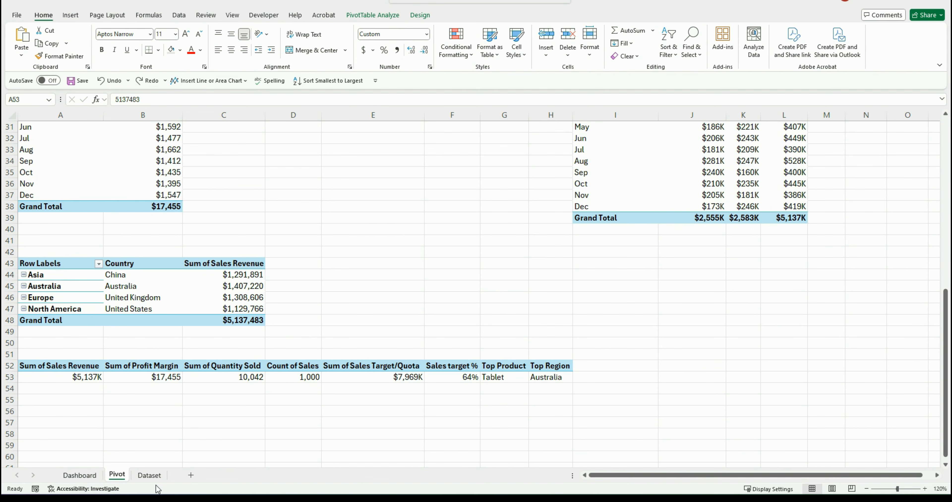
pyautogui.click(65, 473)
pyautogui.click(79, 476)
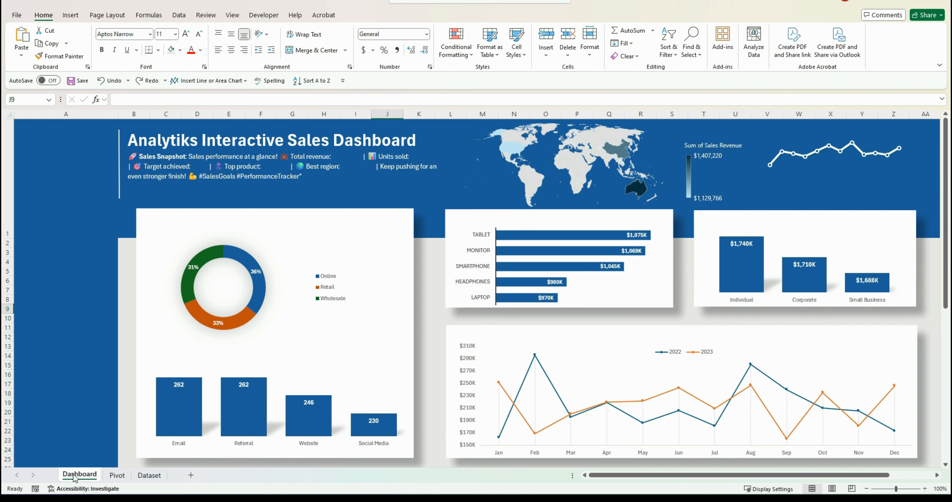
# On the Dashboard, draw a text box below the top-right sparkline and link it to Pivot!B53
pyautogui.click(74, 16)
pyautogui.click(649, 43)
pyautogui.moveTo(791, 172); pyautogui.dragTo(849, 196)
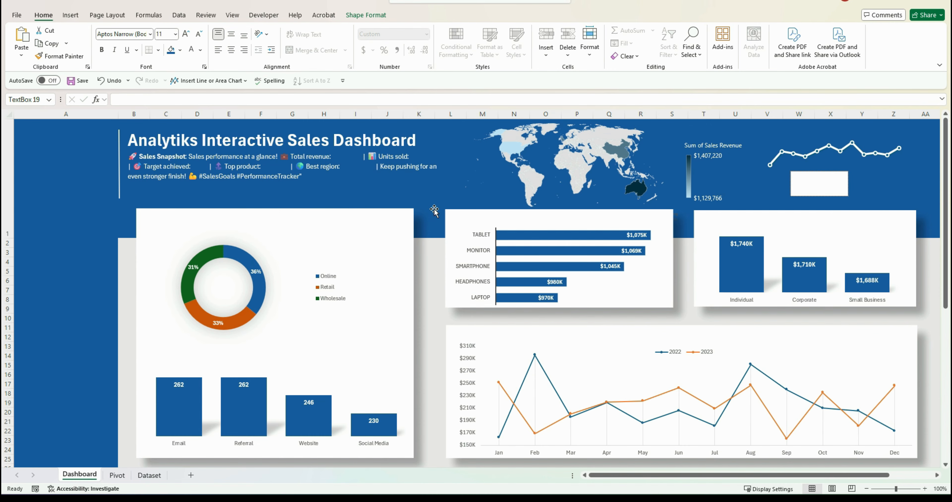
pyautogui.click(353, 98)
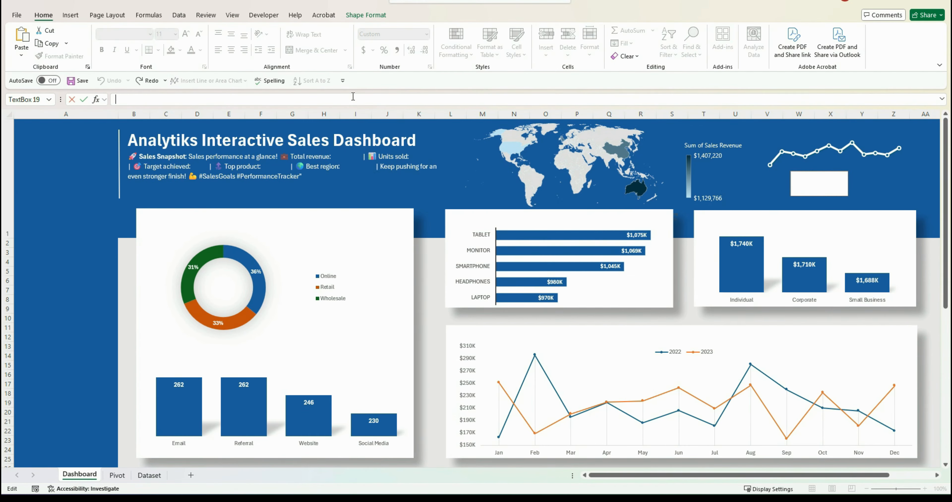
pyautogui.write('=')
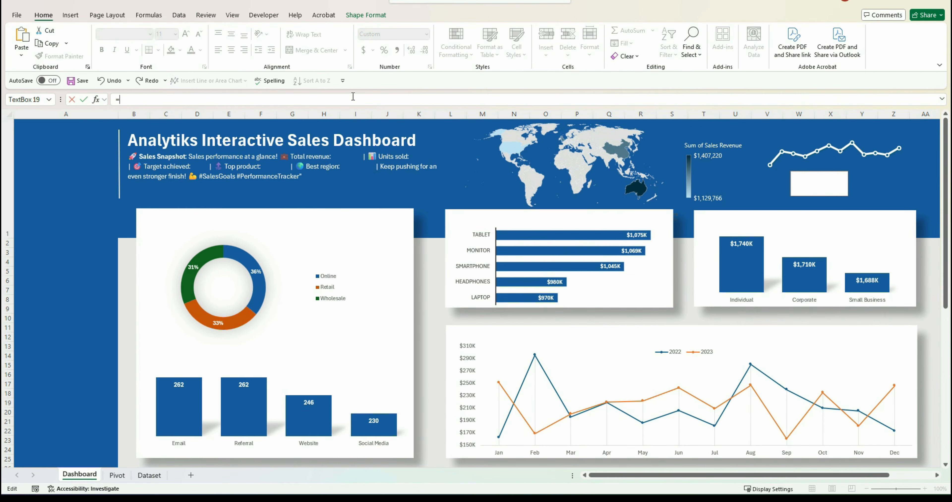
pyautogui.click(118, 476)
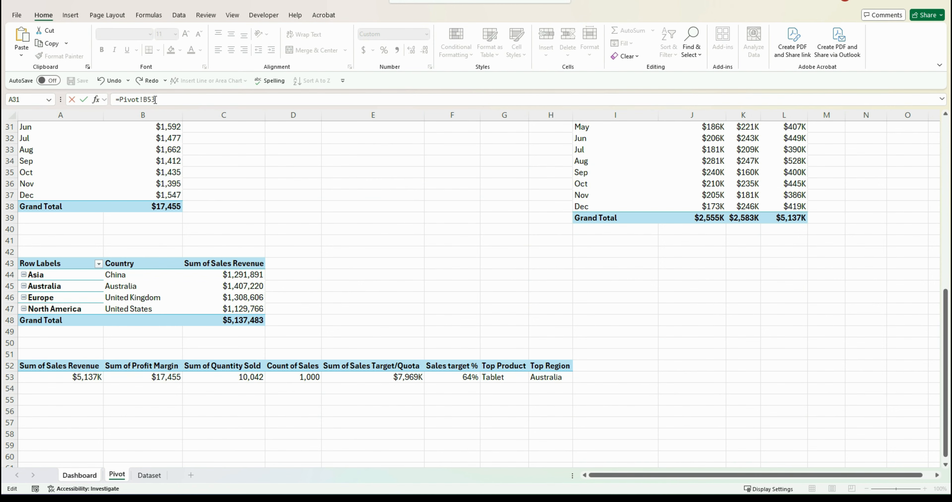
pyautogui.press('Return')
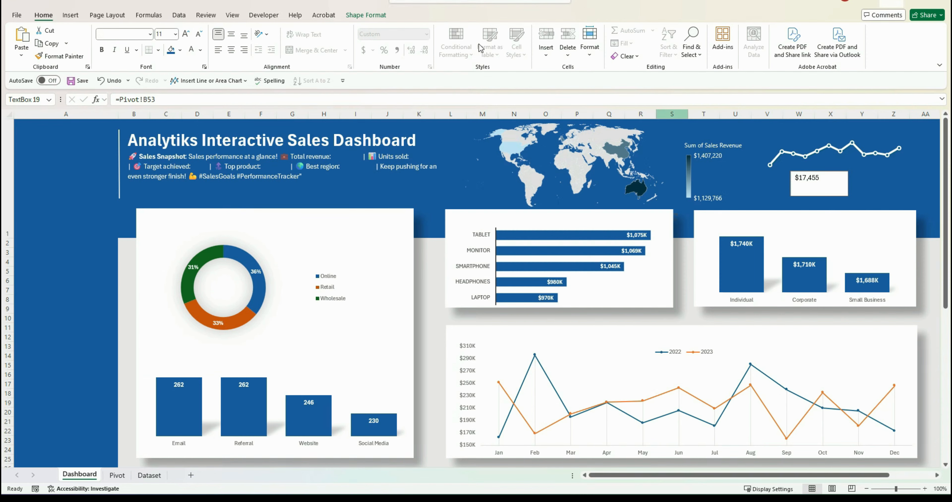
# Increase the linked text box's font size to 18
pyautogui.click(185, 34)
pyautogui.click(185, 34)
pyautogui.click(185, 34)
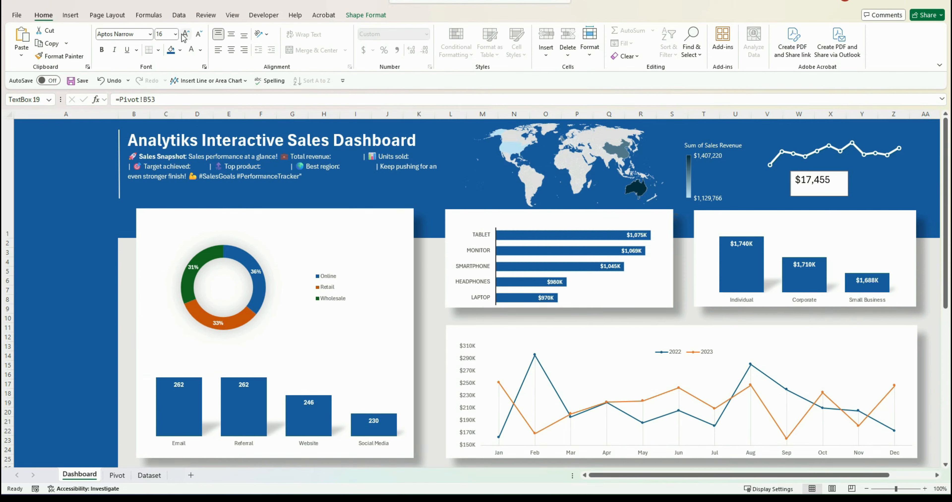
pyautogui.click(185, 34)
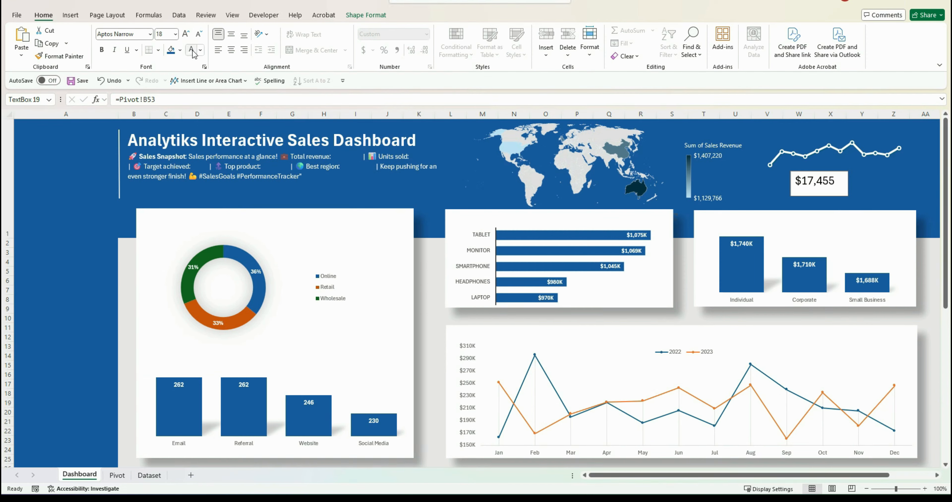
pyautogui.rightClick(823, 190)
pyautogui.click(864, 465)
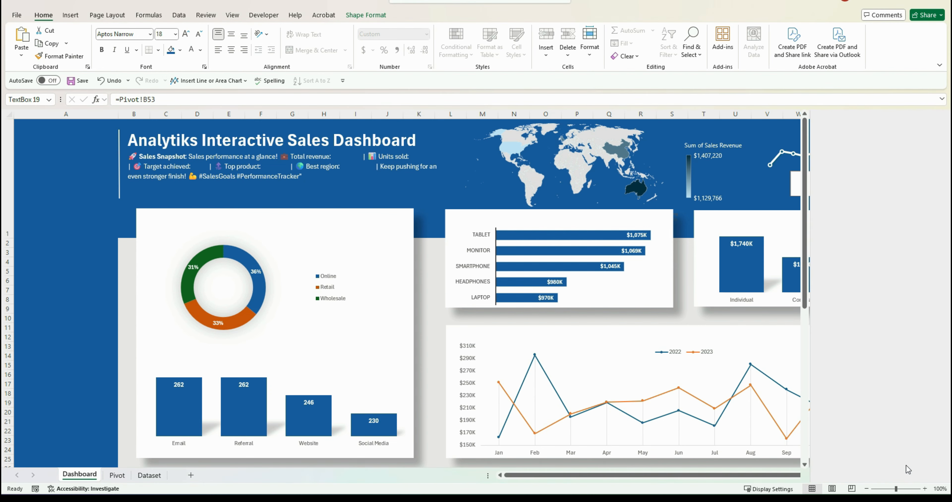
# Align the linked $17,455 text box directly beneath the sparkline in the top-right corner
pyautogui.click(837, 278)
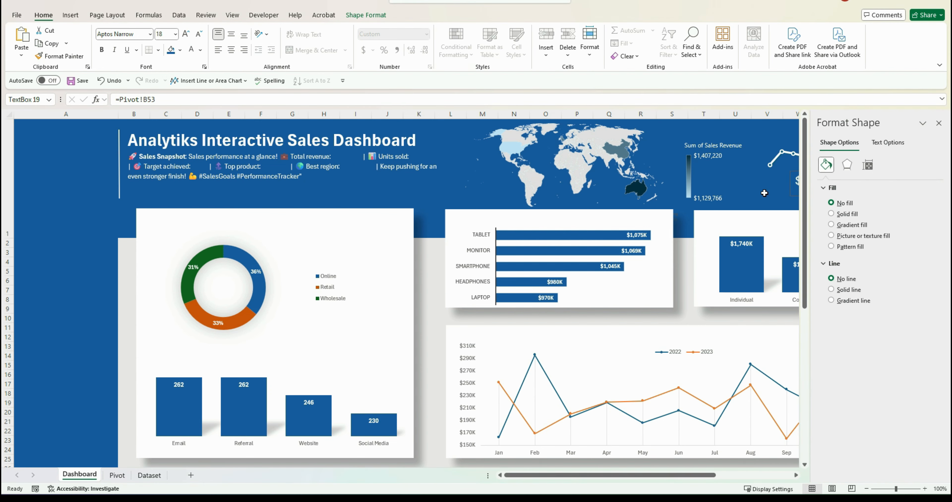
pyautogui.click(764, 192)
pyautogui.click(938, 123)
pyautogui.click(823, 179)
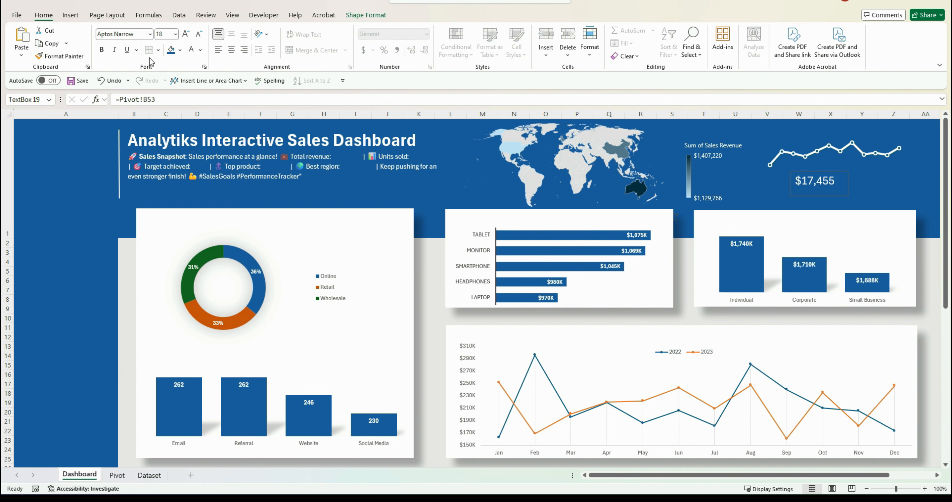
pyautogui.moveTo(813, 181); pyautogui.dragTo(788, 180)
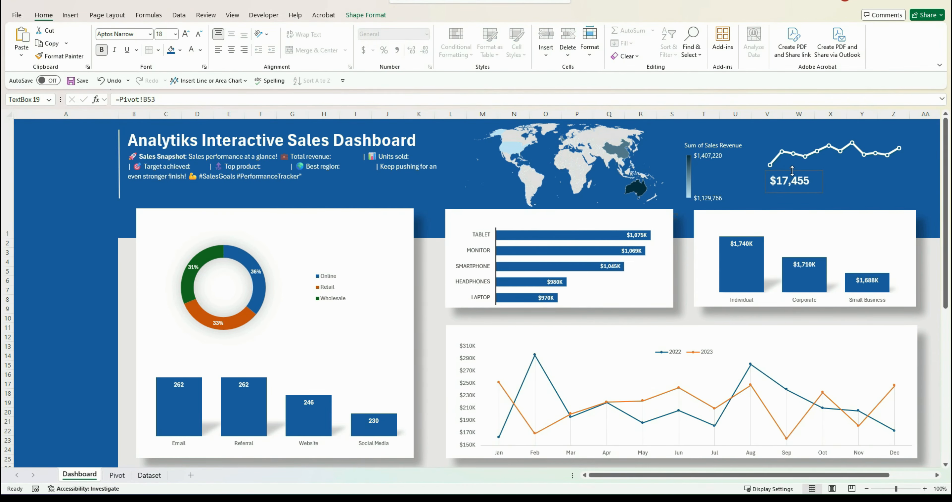
# Duplicate the linked text box several times, placing the copies in the title banner near the summary text
pyautogui.moveTo(788, 172); pyautogui.dragTo(254, 171)
pyautogui.keyDown('shift'); pyautogui.click(373, 181); pyautogui.keyUp('shift')
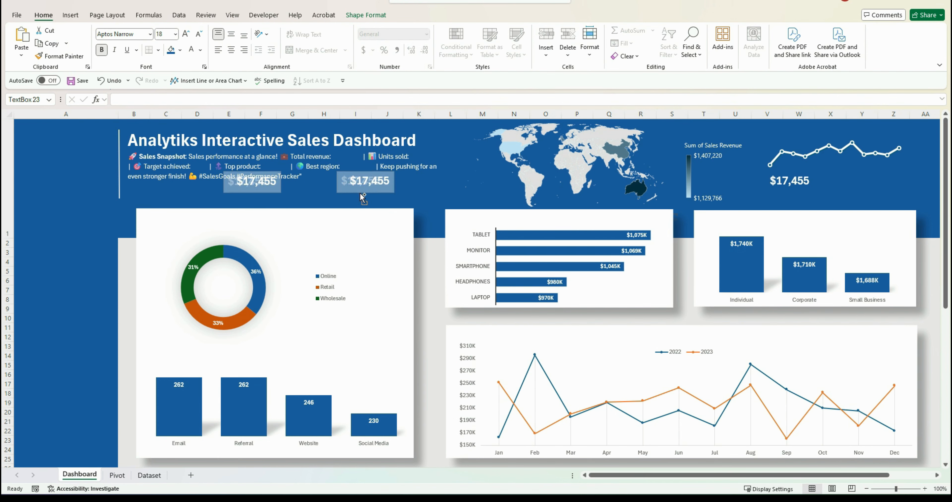
pyautogui.moveTo(373, 181); pyautogui.dragTo(372, 203)
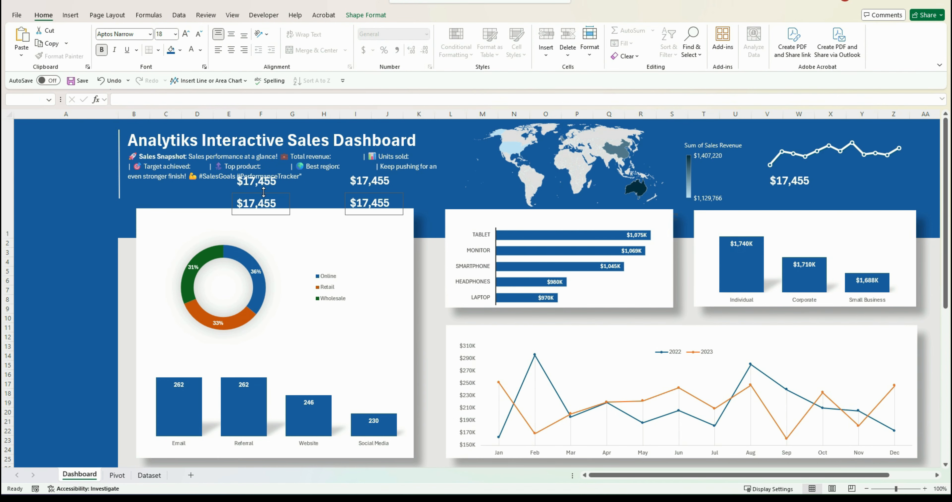
pyautogui.click(322, 204)
pyautogui.click(261, 198)
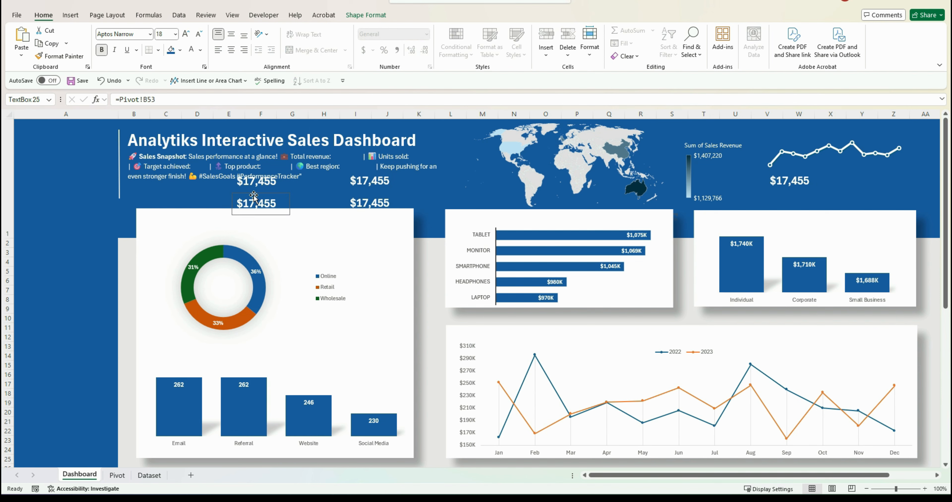
pyautogui.moveTo(261, 198); pyautogui.dragTo(180, 199)
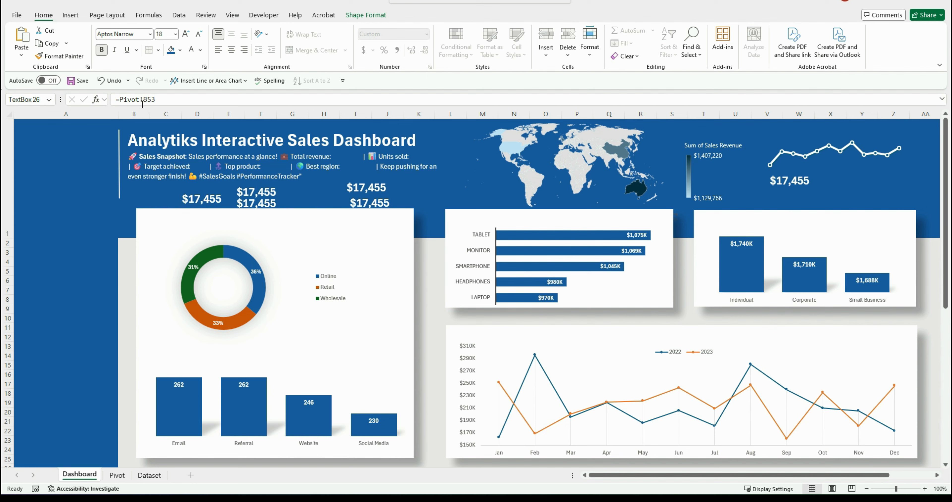
# Relink one copy to Pivot!A53 and move it next to the Total revenue label
pyautogui.click(360, 187)
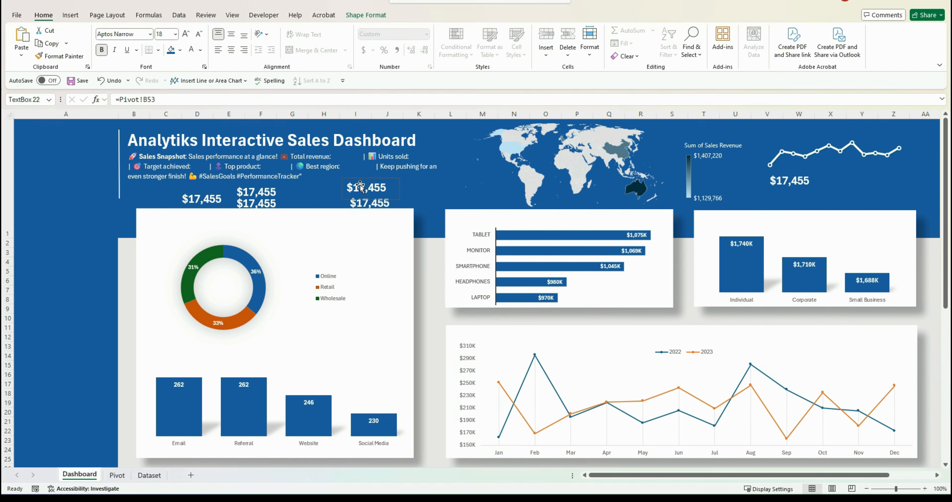
pyautogui.click(149, 99)
pyautogui.press('BackSpace')
pyautogui.write('A')
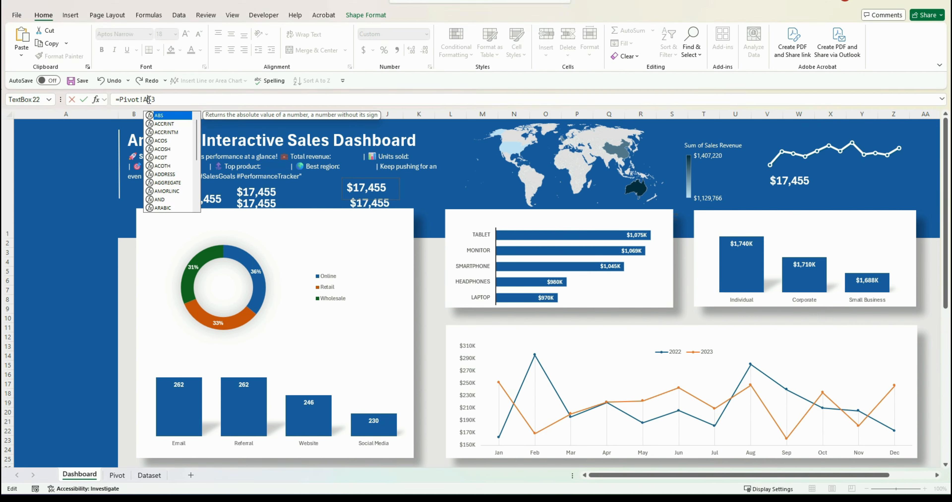
pyautogui.press('Return')
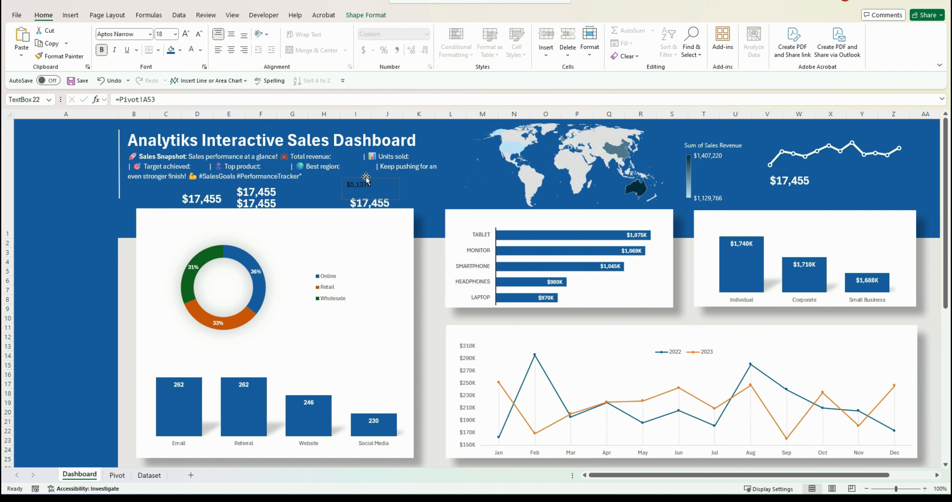
pyautogui.moveTo(365, 178); pyautogui.dragTo(354, 153)
# Relink another copy to Pivot!C53 and move it next to the Units sold label
pyautogui.click(265, 189)
pyautogui.click(147, 100)
pyautogui.press('Delete')
pyautogui.write('C')
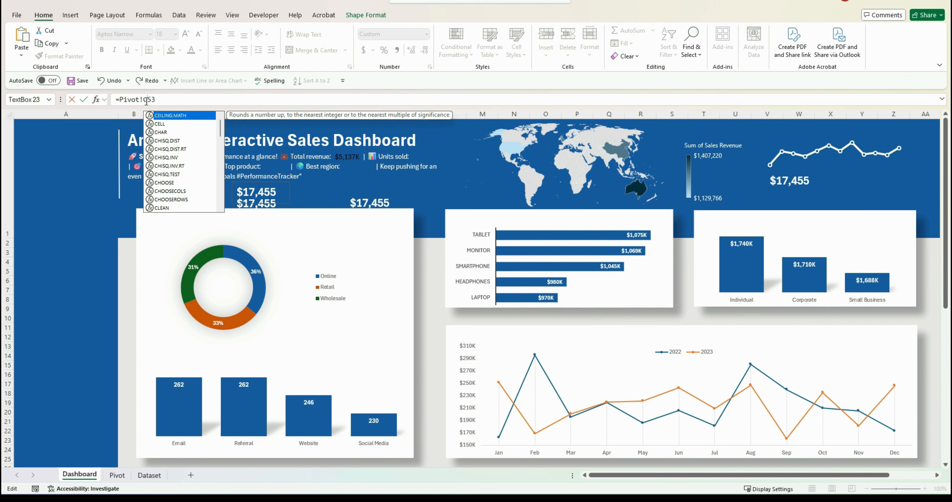
pyautogui.press('Return')
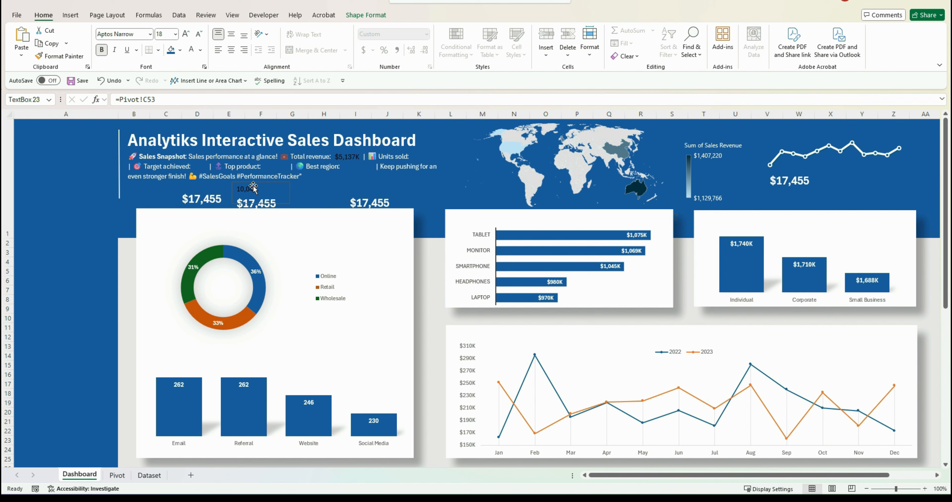
pyautogui.moveTo(254, 187); pyautogui.dragTo(431, 148)
# Relink a copy to Pivot!F53 and move it next to the Target achieved label
pyautogui.click(208, 197)
pyautogui.click(149, 100)
pyautogui.press('Delete')
pyautogui.write('F')
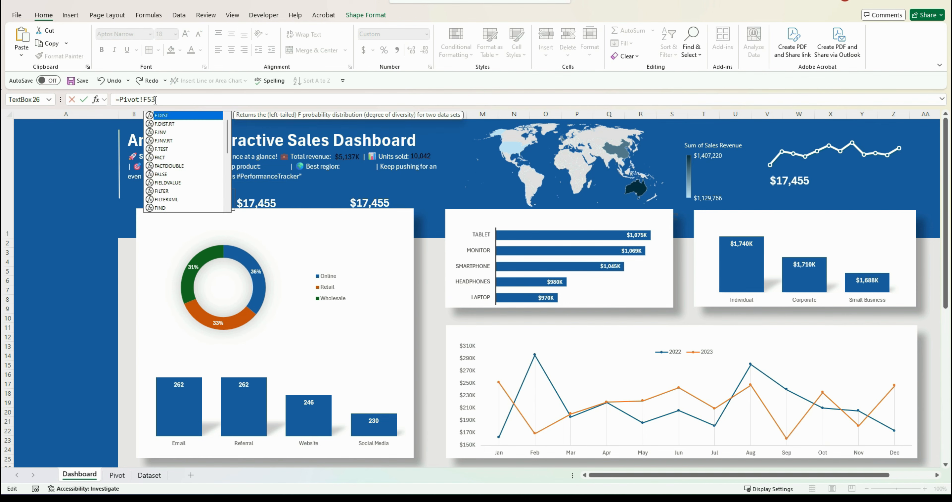
pyautogui.press('Return')
pyautogui.moveTo(198, 193); pyautogui.dragTo(208, 160)
# Relink a copy to Pivot!G53 and move it next to the Top product label
pyautogui.click(261, 201)
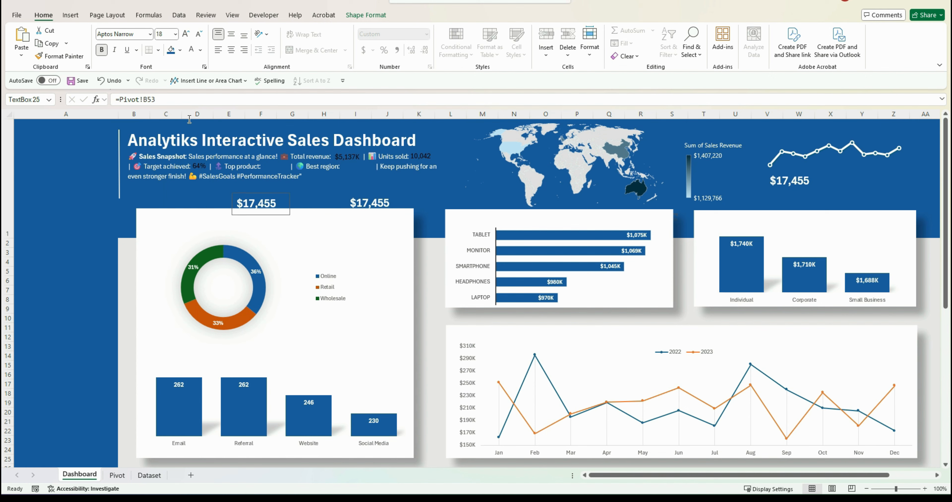
pyautogui.click(149, 100)
pyautogui.press('BackSpace')
pyautogui.write('G')
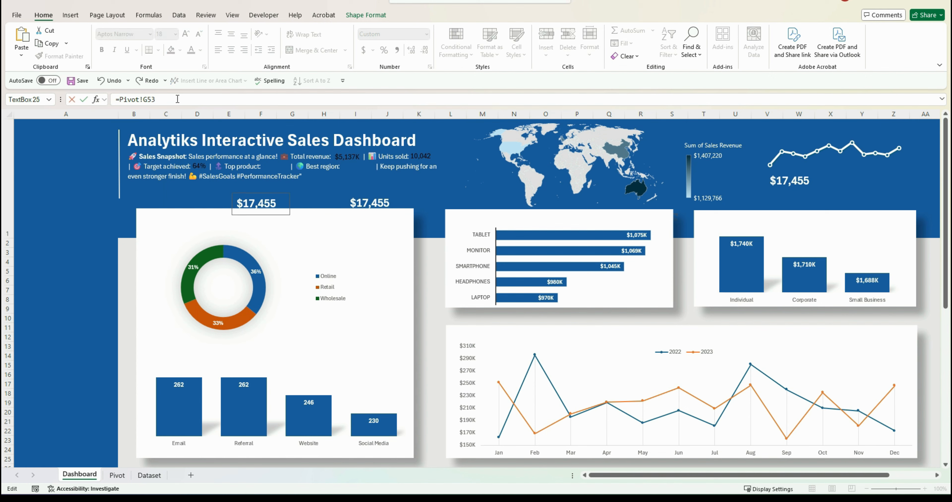
pyautogui.press('Return')
pyautogui.moveTo(254, 194); pyautogui.dragTo(281, 158)
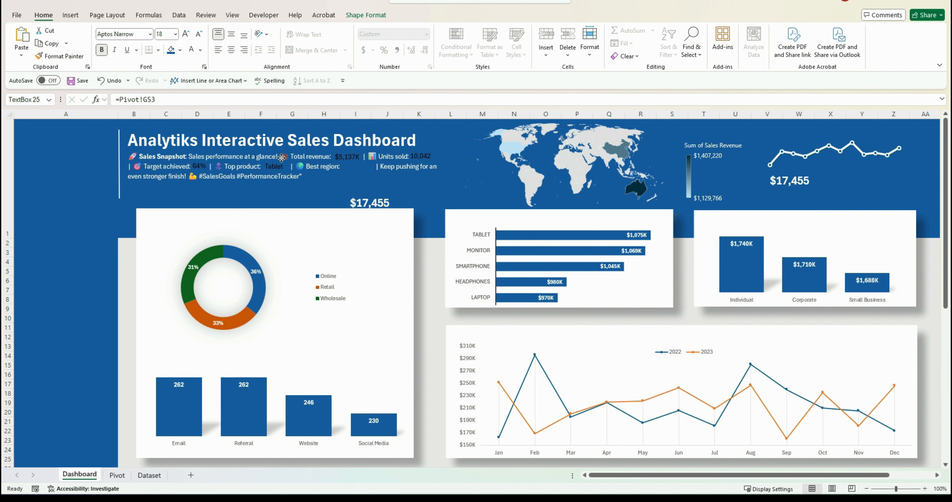
# Relink the last copy to Pivot!H53 and move it next to the Best region label
pyautogui.click(366, 203)
pyautogui.click(149, 100)
pyautogui.press('BackSpace')
pyautogui.write('H')
pyautogui.press('Return')
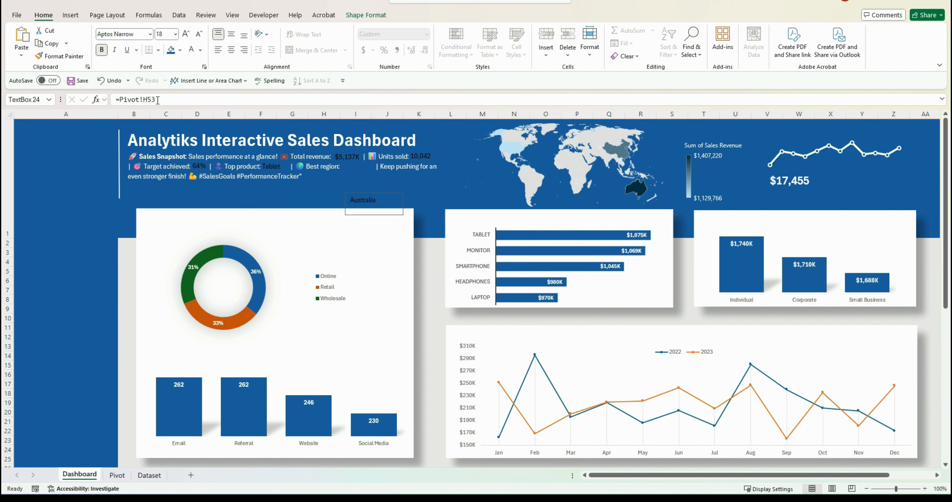
pyautogui.moveTo(368, 193); pyautogui.dragTo(363, 161)
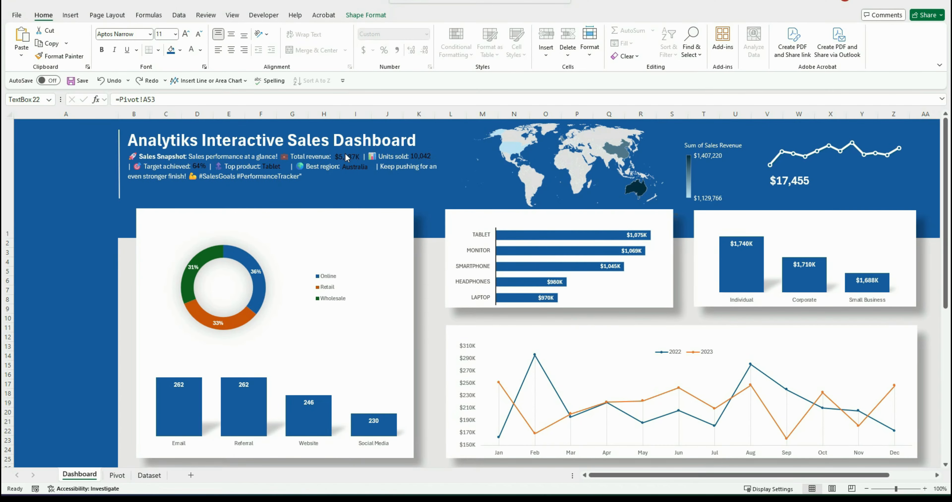
# Make the revenue and units sold values bold with white font
pyautogui.click(346, 155)
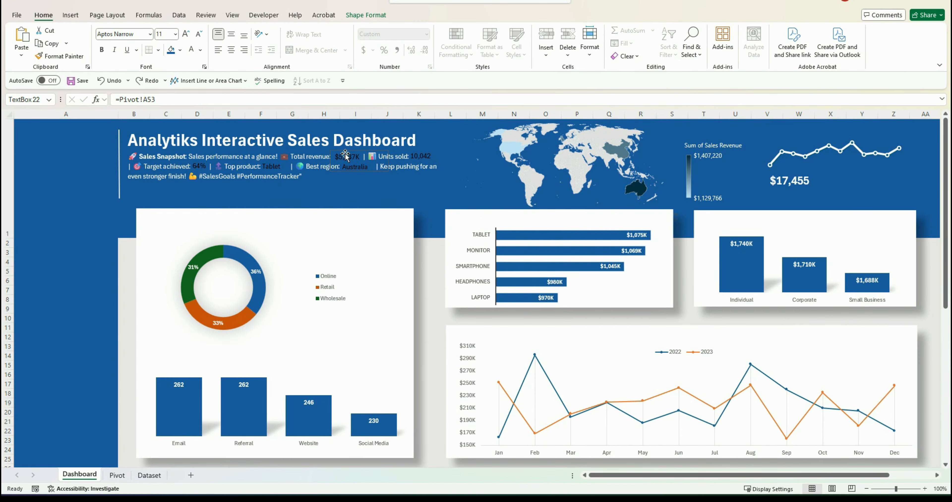
pyautogui.click(191, 50)
pyautogui.click(102, 49)
pyautogui.click(429, 156)
pyautogui.click(192, 50)
pyautogui.click(101, 50)
# Make the target achieved, top product and best region values bold with white font
pyautogui.click(196, 165)
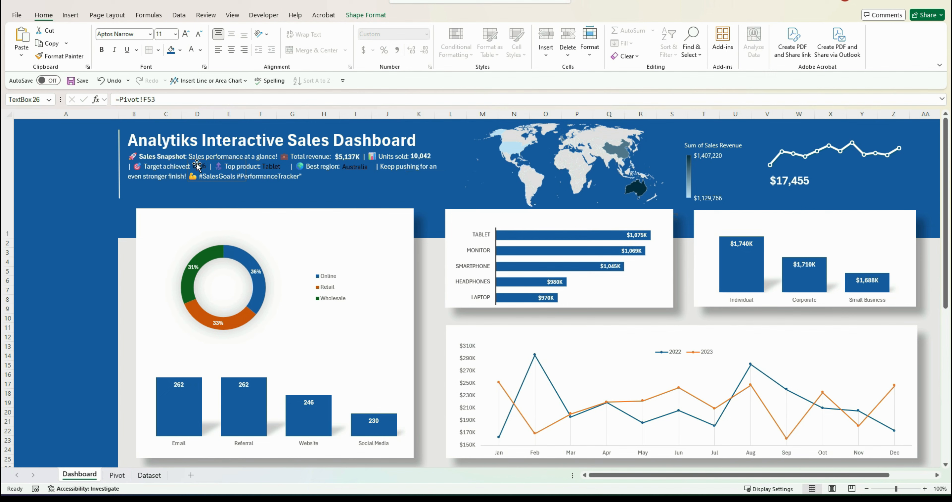
pyautogui.click(191, 50)
pyautogui.click(102, 49)
pyautogui.click(271, 166)
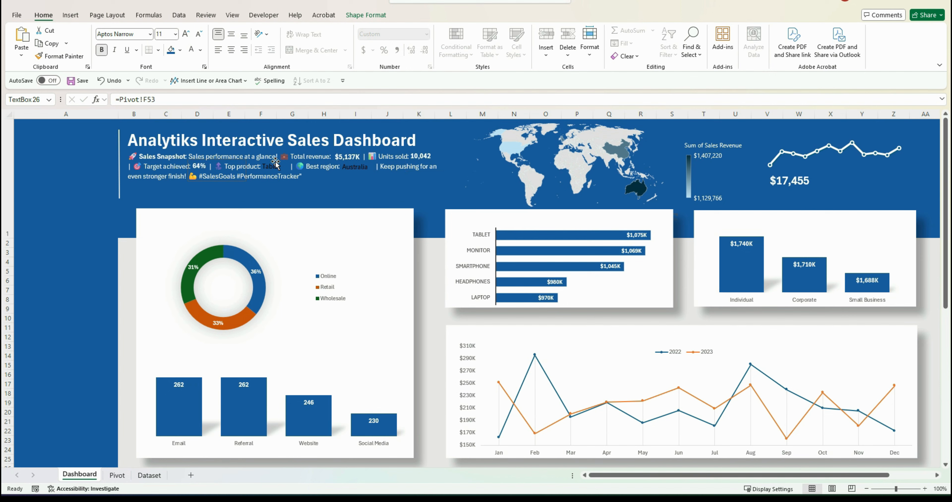
pyautogui.click(191, 49)
pyautogui.click(102, 49)
pyautogui.click(360, 167)
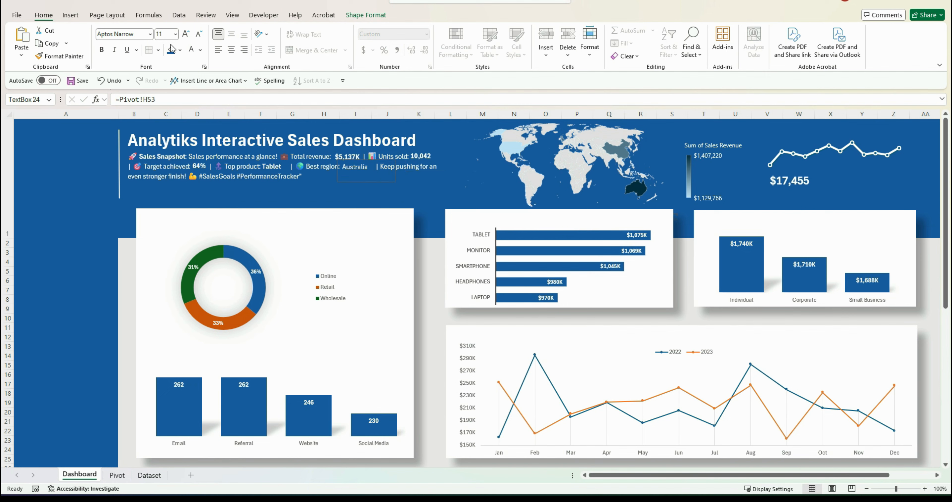
pyautogui.click(102, 49)
# Copy the best region value box, link the copy to Pivot!D53 and place it in the donut chart's centre
pyautogui.moveTo(352, 167); pyautogui.dragTo(352, 192)
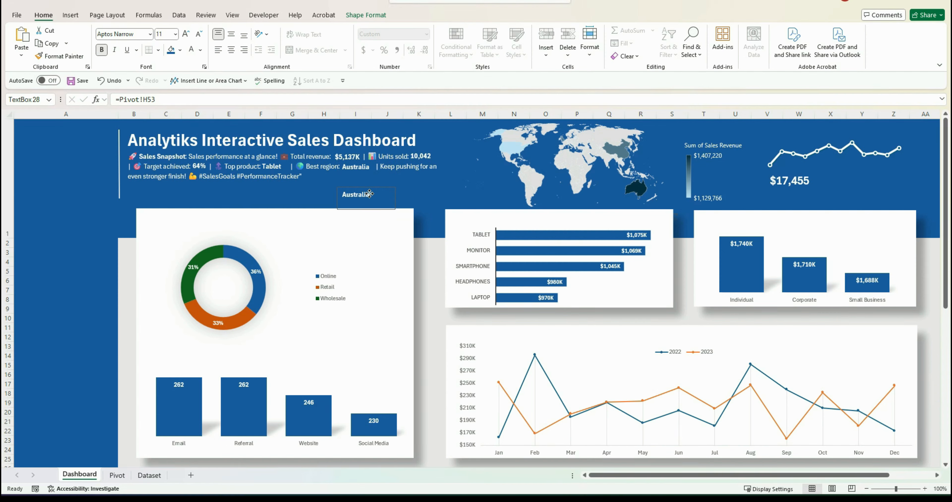
pyautogui.click(149, 99)
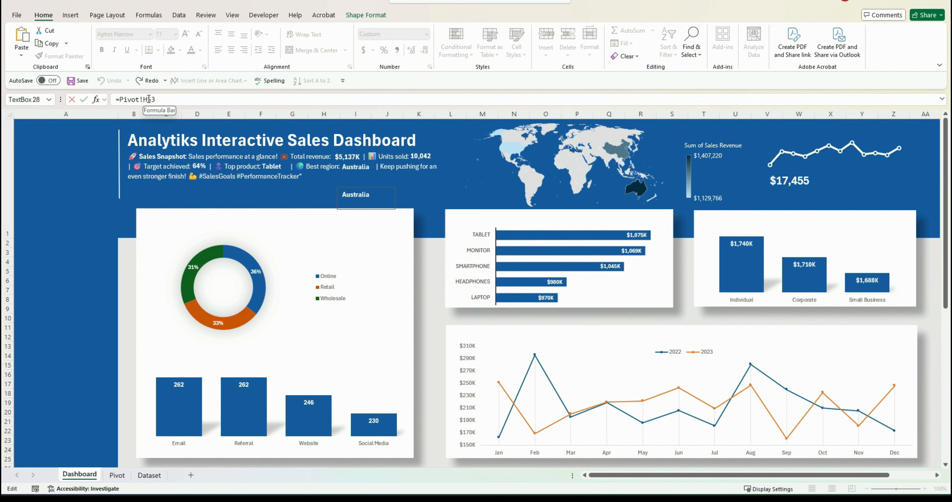
pyautogui.press('BackSpace')
pyautogui.write('D')
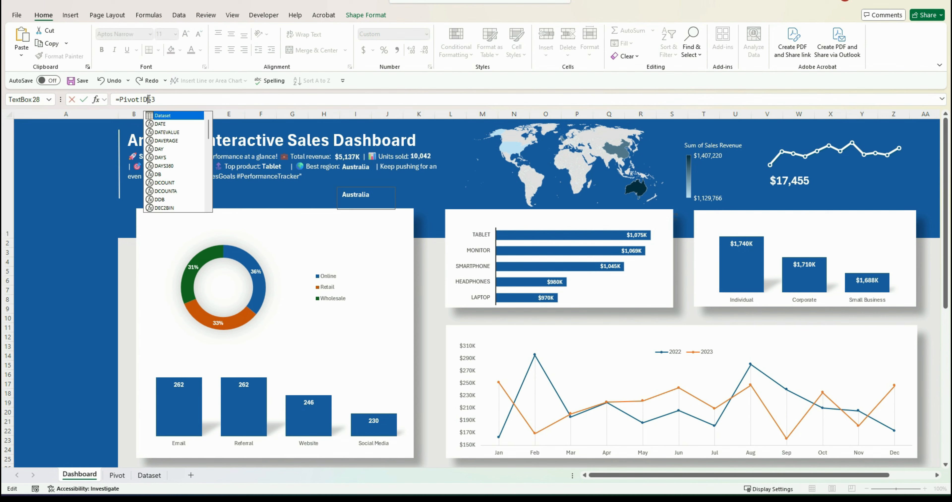
pyautogui.click(158, 99)
pyautogui.press('Return')
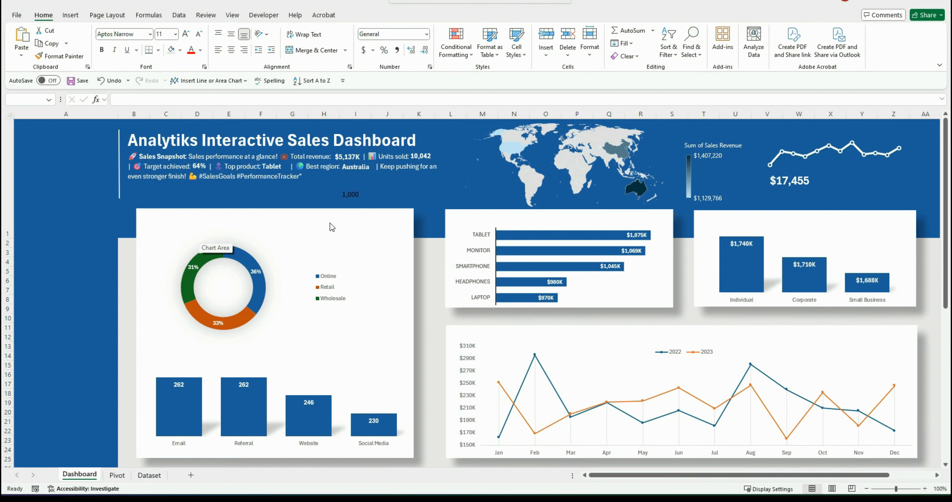
pyautogui.click(348, 193)
pyautogui.moveTo(348, 193); pyautogui.dragTo(221, 278)
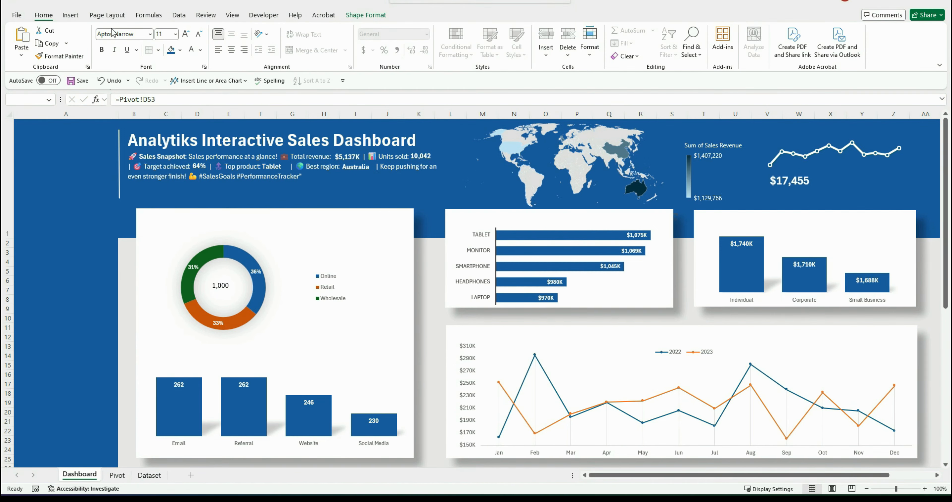
# Draw a text box reading Profit Margin beneath the $17,455 value under the sparkline
pyautogui.click(70, 15)
pyautogui.click(649, 40)
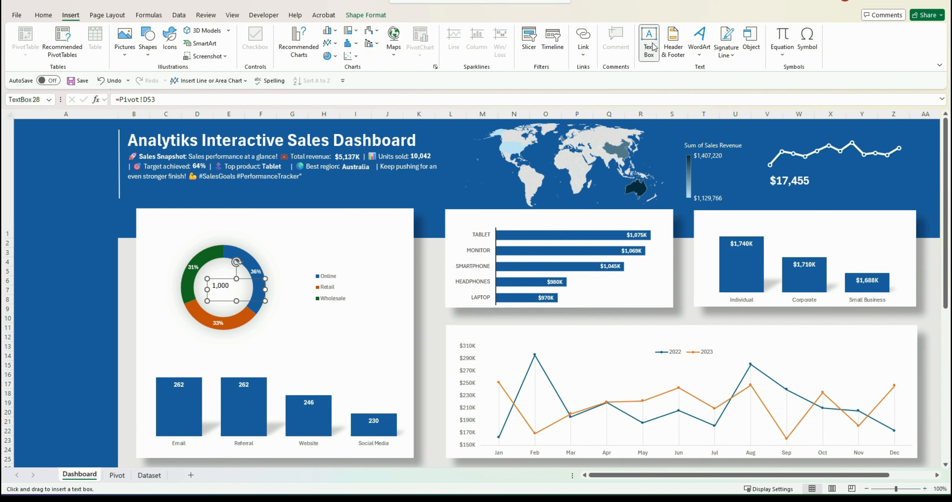
pyautogui.moveTo(772, 191); pyautogui.dragTo(817, 208)
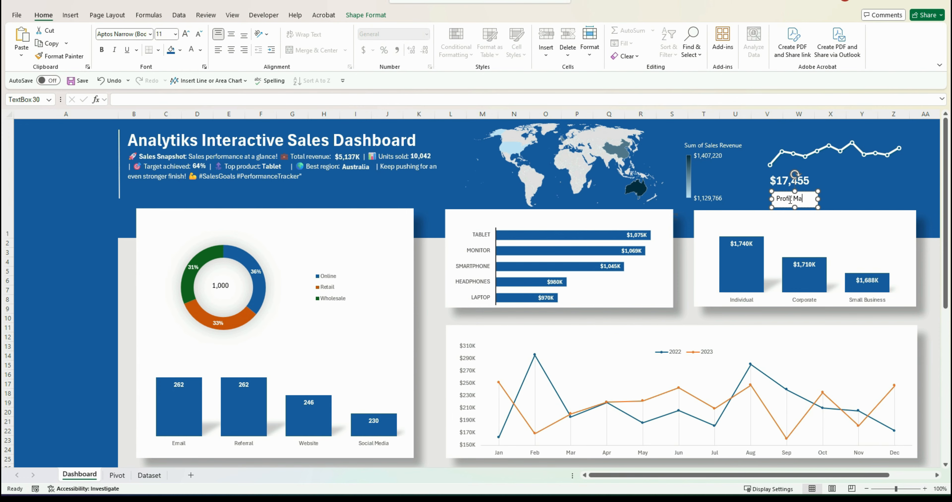
# Set the Profit Margin text box to no fill and no outline
pyautogui.click(776, 192)
pyautogui.rightClick(777, 192)
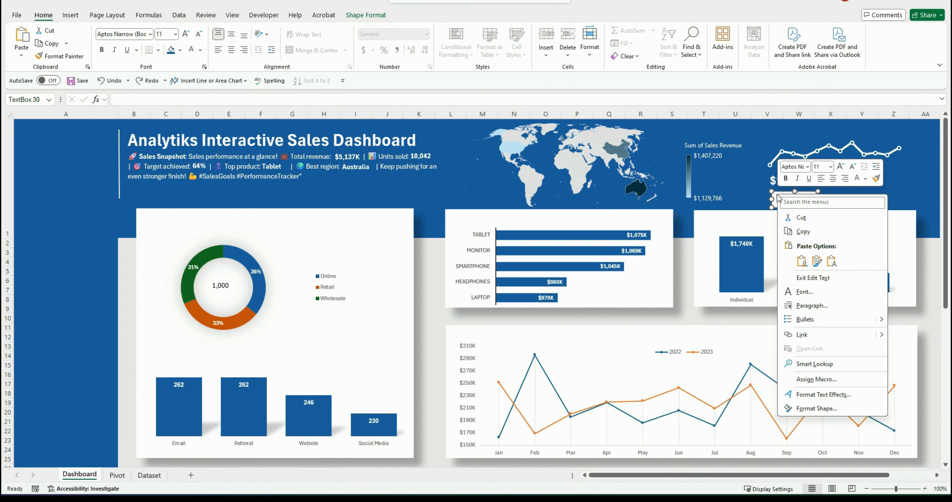
pyautogui.click(821, 410)
pyautogui.click(839, 202)
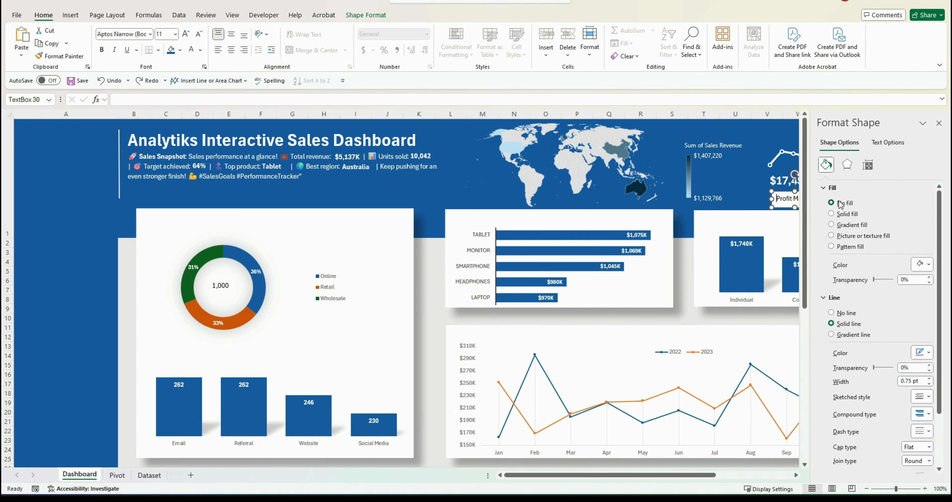
pyautogui.click(839, 281)
pyautogui.click(939, 123)
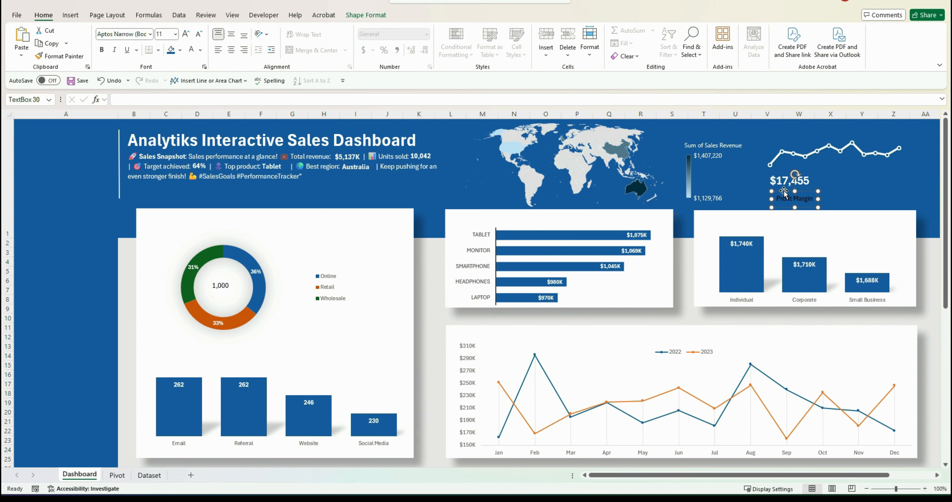
# Make the Profit Margin label white and bold and nudge it under the $17,455 value
pyautogui.click(192, 51)
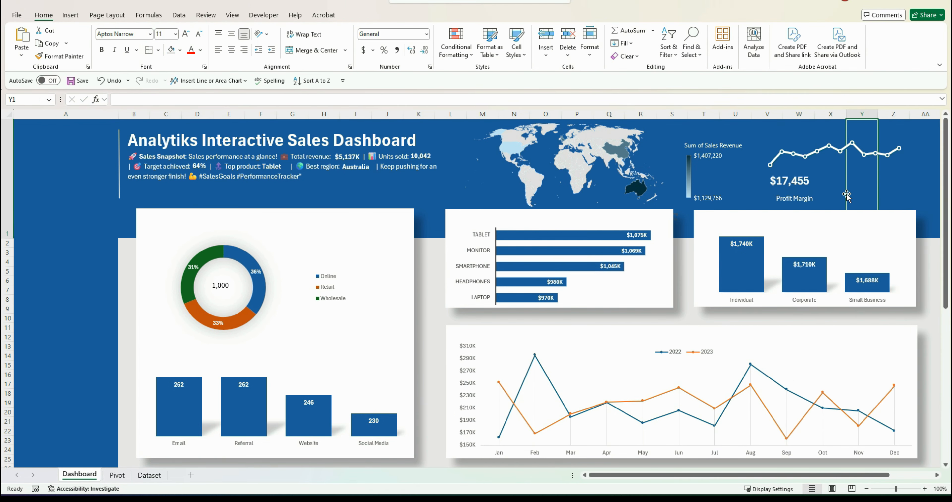
pyautogui.moveTo(782, 192); pyautogui.dragTo(778, 188)
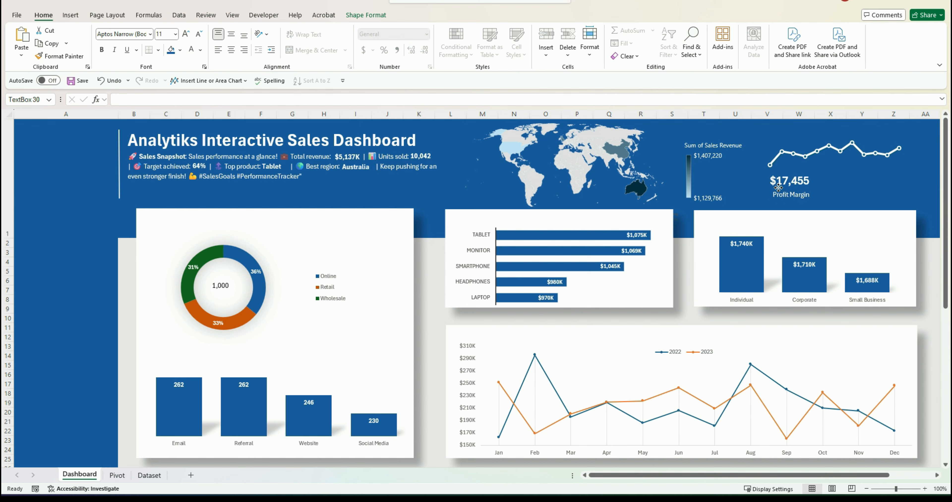
pyautogui.click(101, 50)
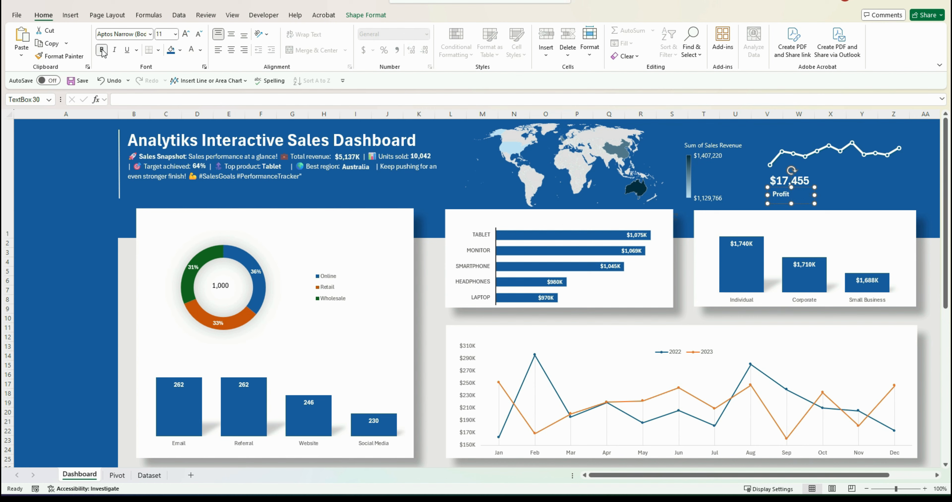
pyautogui.moveTo(814, 195); pyautogui.dragTo(821, 195)
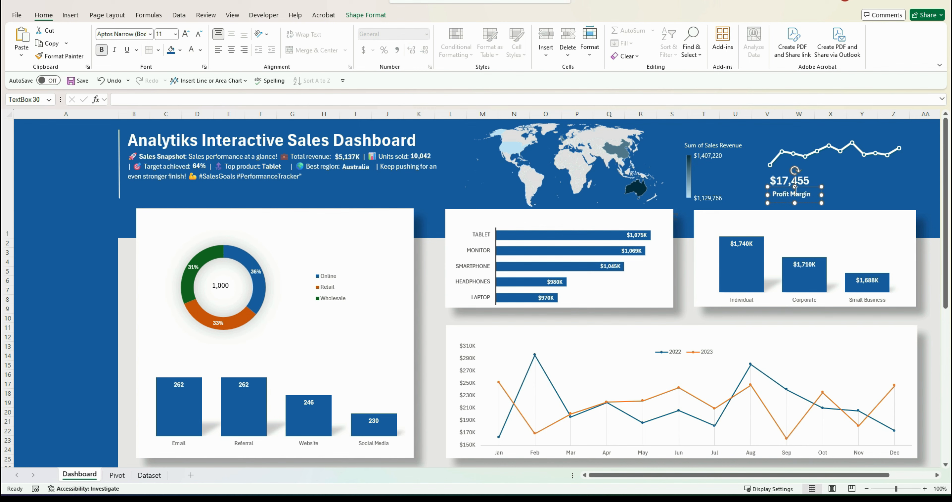
pyautogui.hotkey('ctrl', 'z')
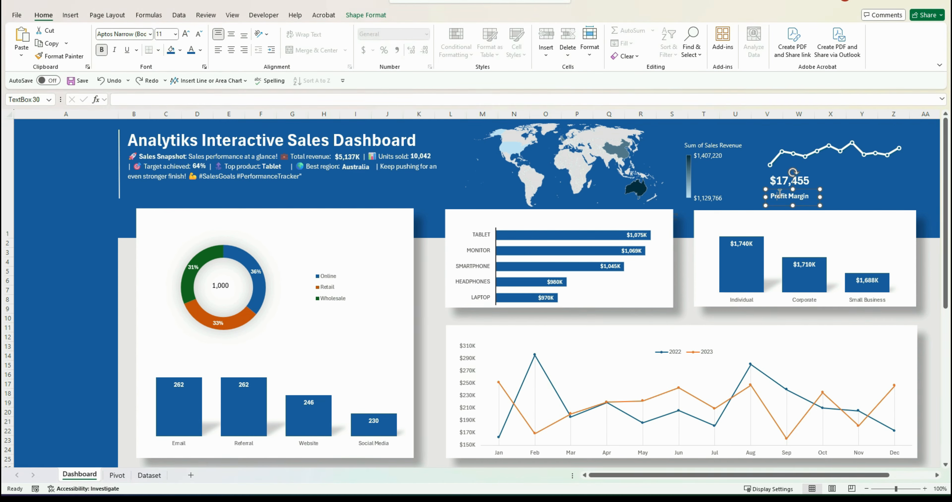
# Duplicate the Profit Margin label onto each chart card as a title placeholder, undoing the last extra copy
pyautogui.moveTo(780, 195); pyautogui.dragTo(350, 253)
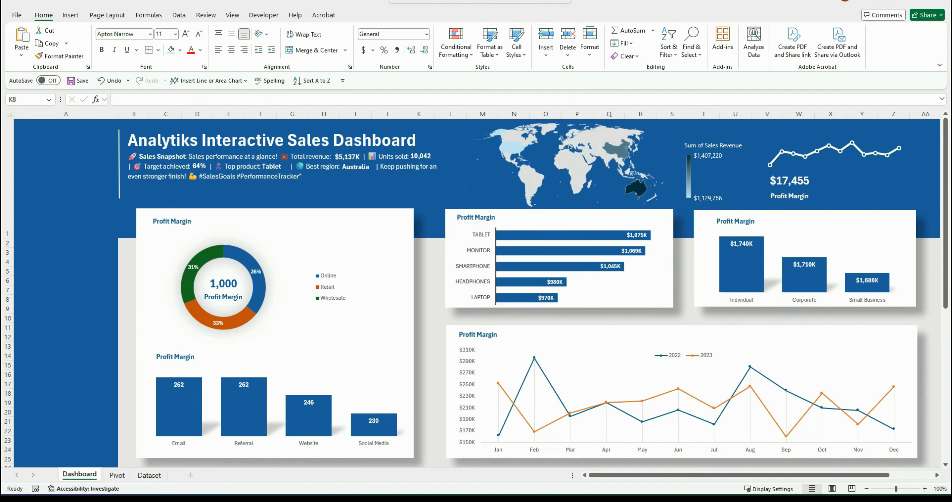
pyautogui.hotkey('ctrl', 'z')
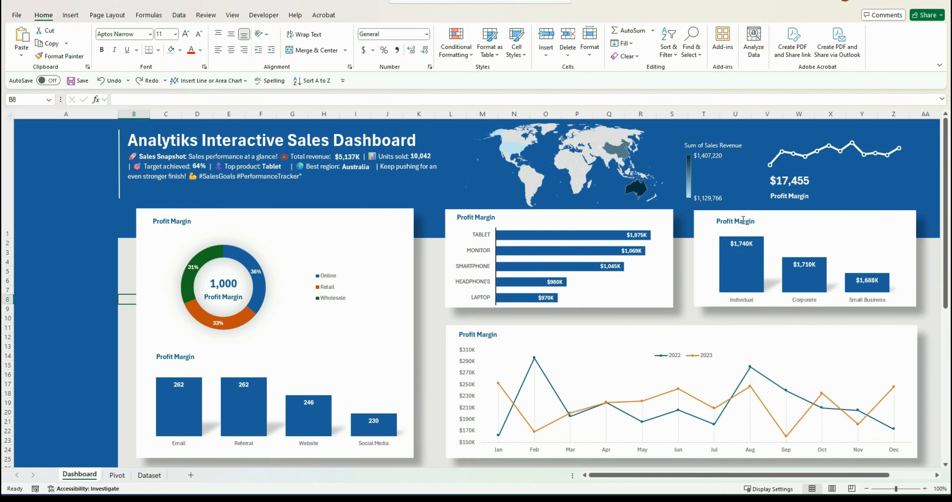
# Retitle the customer segment card's label as Sales Revenue Per Customer Segment and widen its text box
pyautogui.click(743, 221)
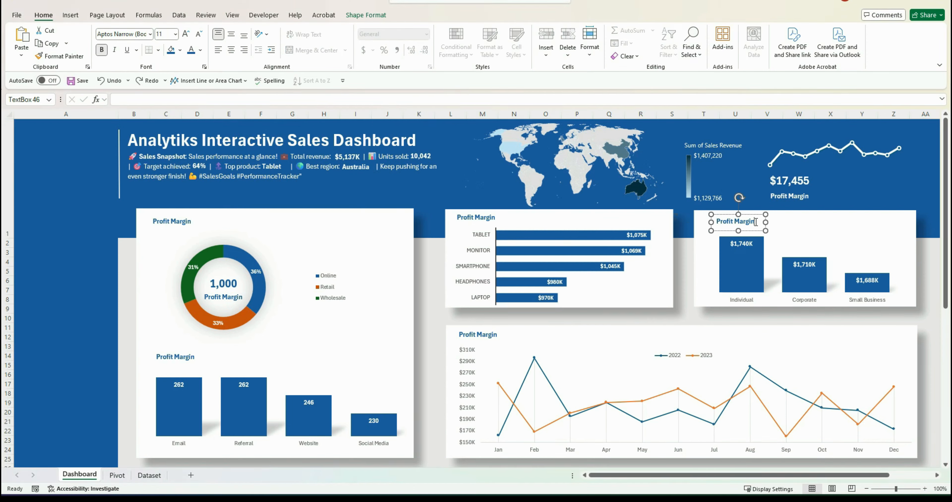
pyautogui.press('BackSpace')
pyautogui.press('BackSpace')
pyautogui.press('BackSpace')
pyautogui.press('BackSpace')
pyautogui.press('BackSpace')
pyautogui.press('BackSpace')
pyautogui.press('BackSpace')
pyautogui.press('BackSpace')
pyautogui.press('BackSpace')
pyautogui.write('Sales Revenue per Customer S')
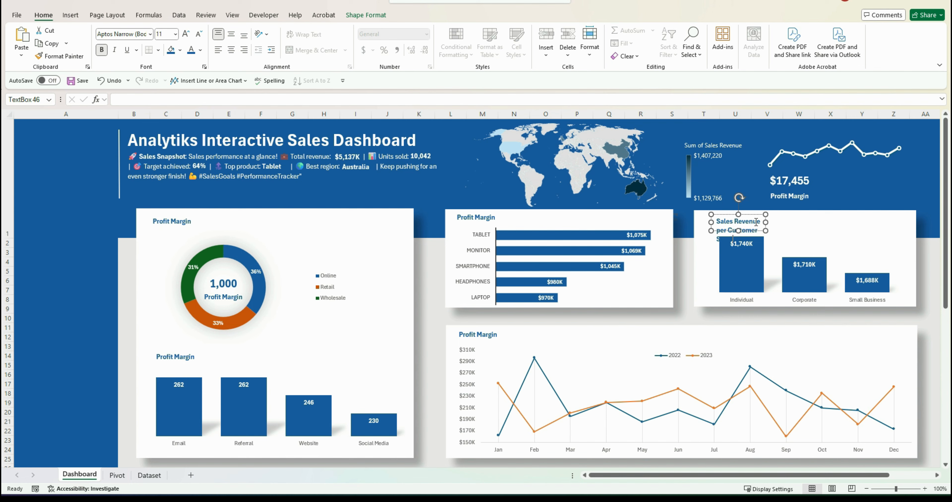
pyautogui.moveTo(765, 222); pyautogui.dragTo(840, 218)
pyautogui.click(490, 217)
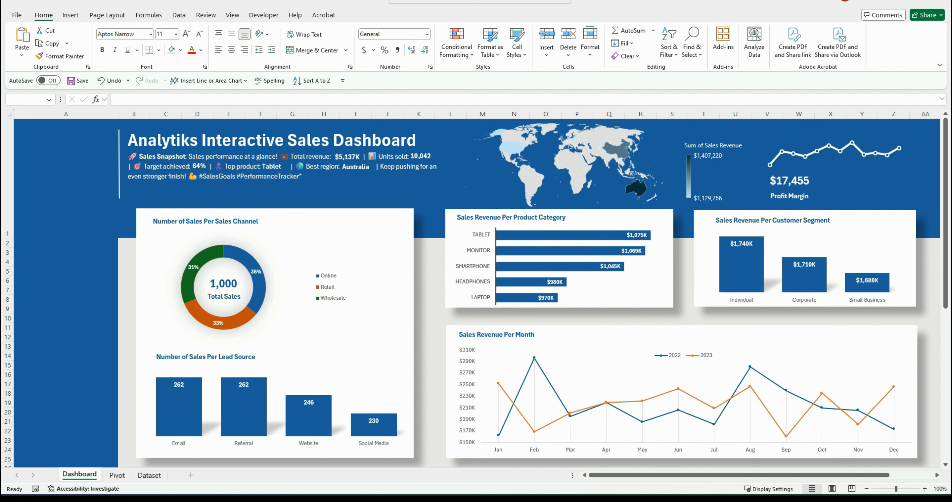
# Copy the Profit Margin label to the dashboard's top-left corner, change its text to Filters and enlarge its font
pyautogui.click(781, 198)
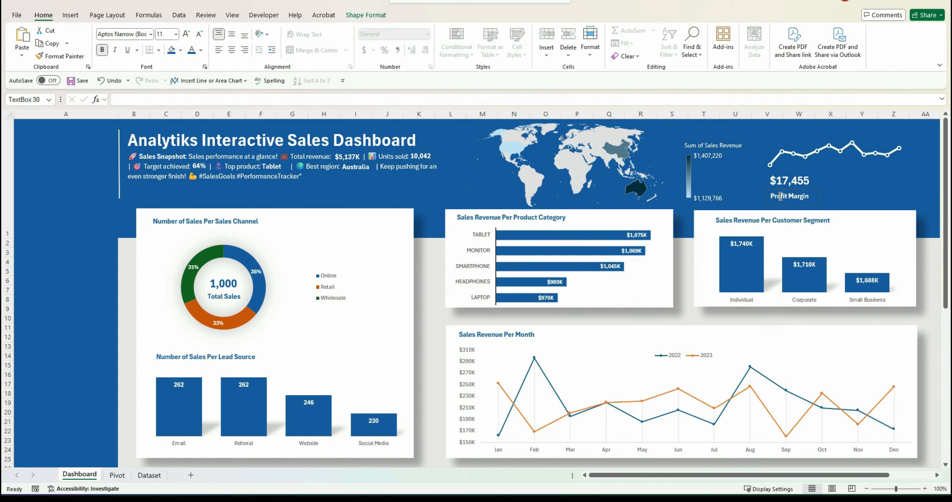
pyautogui.moveTo(780, 193); pyautogui.dragTo(43, 129)
pyautogui.press('BackSpace')
pyautogui.press('BackSpace')
pyautogui.press('BackSpace')
pyautogui.press('BackSpace')
pyautogui.press('BackSpace')
pyautogui.press('BackSpace')
pyautogui.press('BackSpace')
pyautogui.press('BackSpace')
pyautogui.press('BackSpace')
pyautogui.press('BackSpace')
pyautogui.press('BackSpace')
pyautogui.press('BackSpace')
pyautogui.press('BackSpace')
pyautogui.write('Filters')
pyautogui.click(186, 35)
pyautogui.click(186, 35)
pyautogui.click(187, 35)
# Insert slicers for Product Name/Category, Region/Location and Years (Date) from the donut PivotChart
pyautogui.click(333, 325)
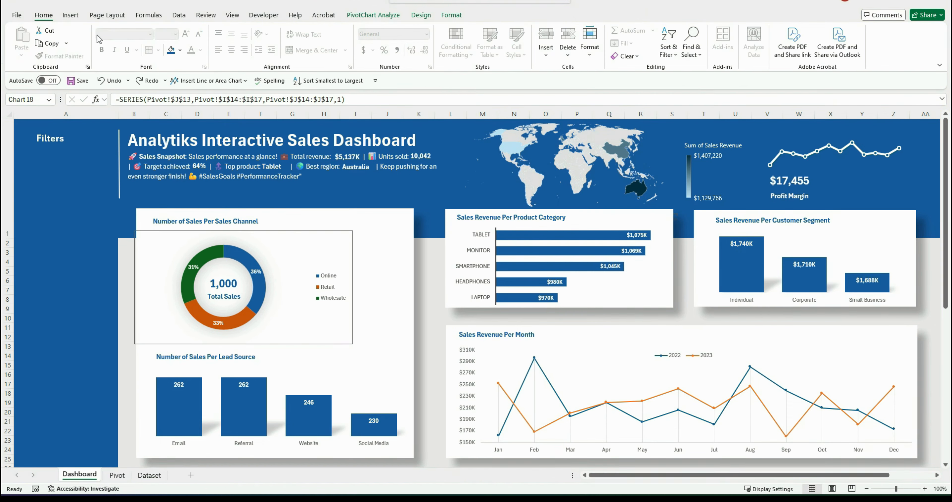
pyautogui.click(71, 16)
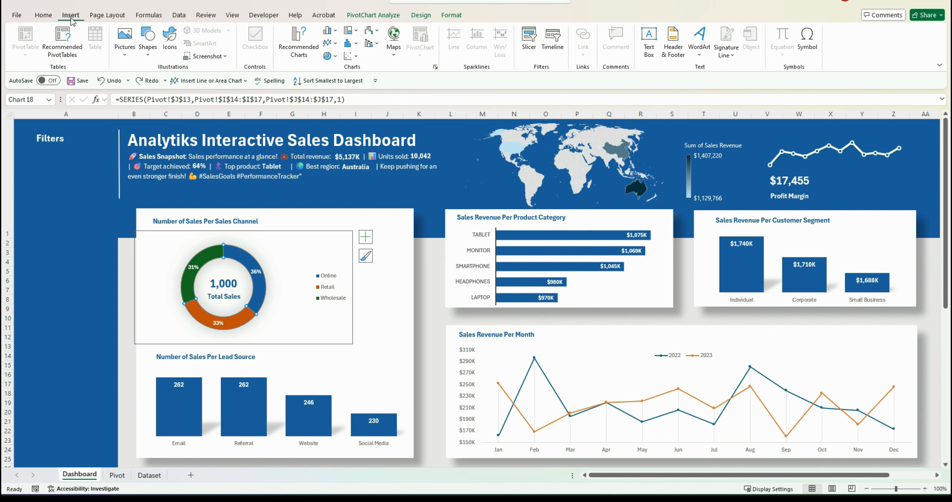
pyautogui.click(394, 18)
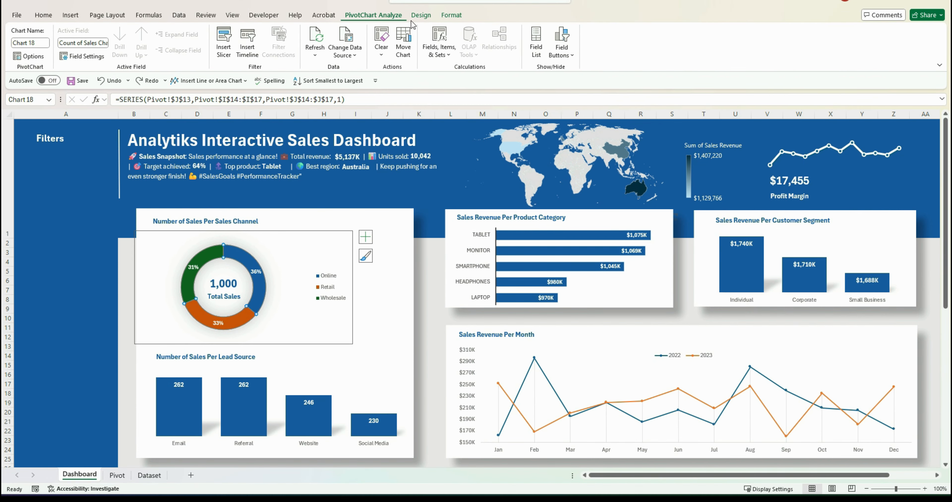
pyautogui.click(227, 46)
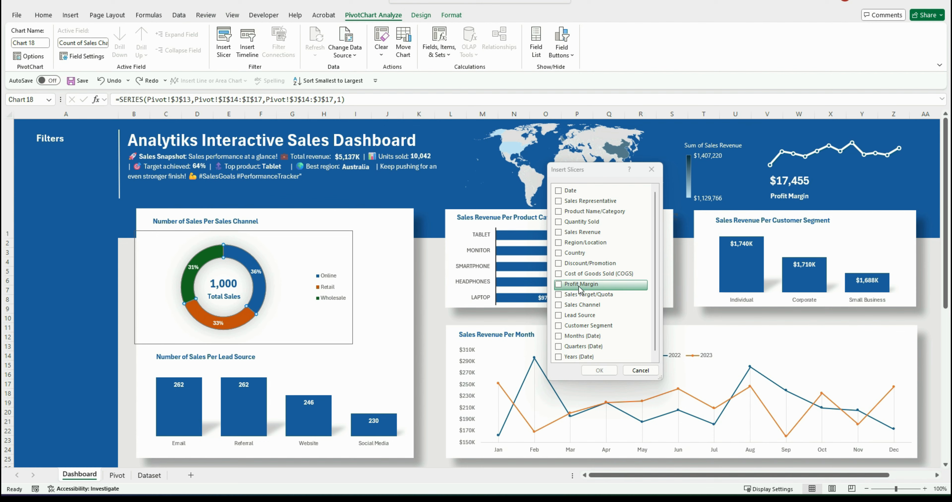
pyautogui.click(559, 212)
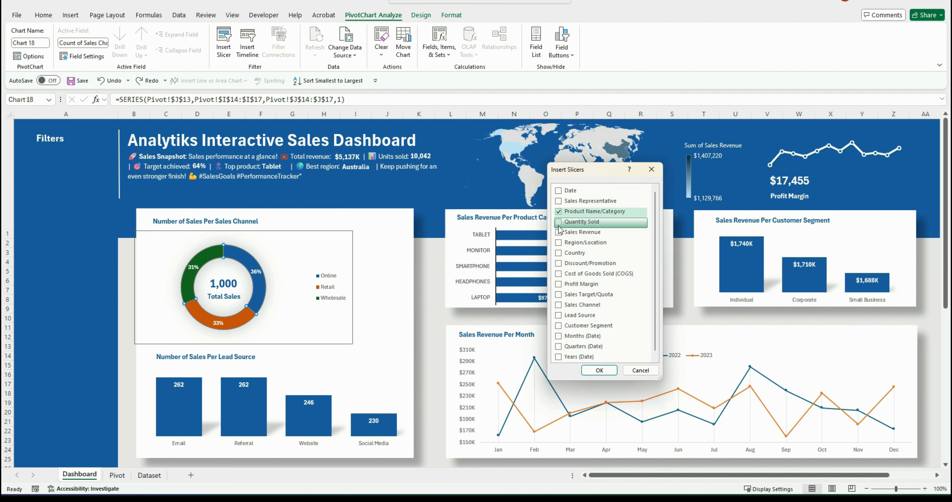
pyautogui.click(559, 243)
pyautogui.click(558, 356)
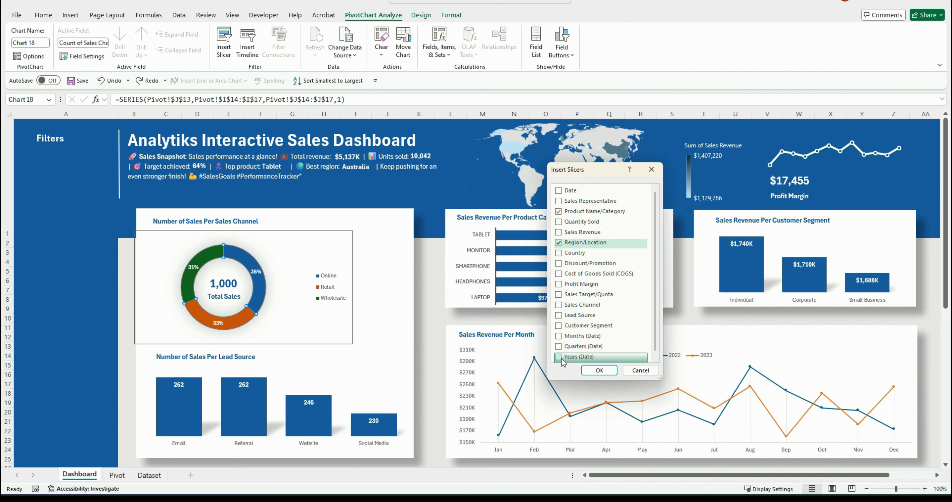
pyautogui.click(609, 372)
# Stack the Years, Product and Region slicers beneath the Filters label and shorten each one
pyautogui.moveTo(524, 263); pyautogui.dragTo(75, 152)
pyautogui.moveTo(65, 282); pyautogui.dragTo(64, 188)
pyautogui.moveTo(447, 204); pyautogui.dragTo(56, 238)
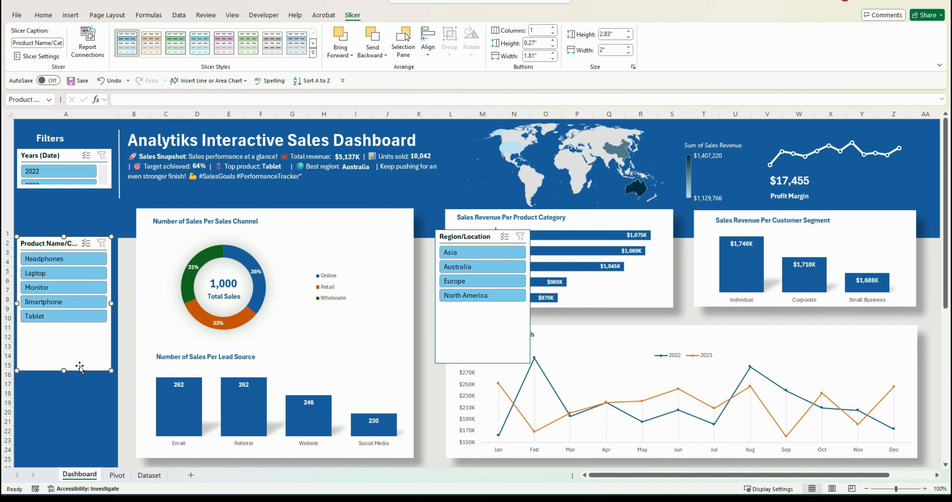
pyautogui.moveTo(64, 371); pyautogui.dragTo(65, 319)
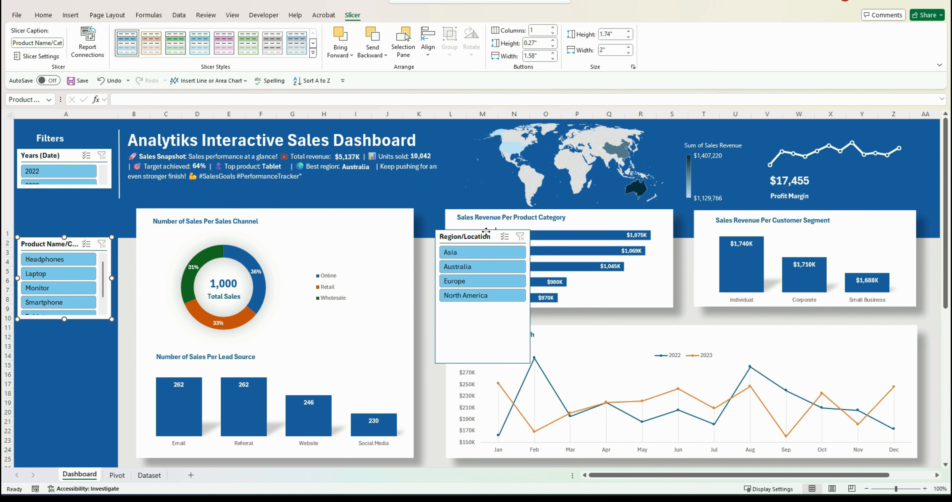
pyautogui.moveTo(486, 234); pyautogui.dragTo(68, 326)
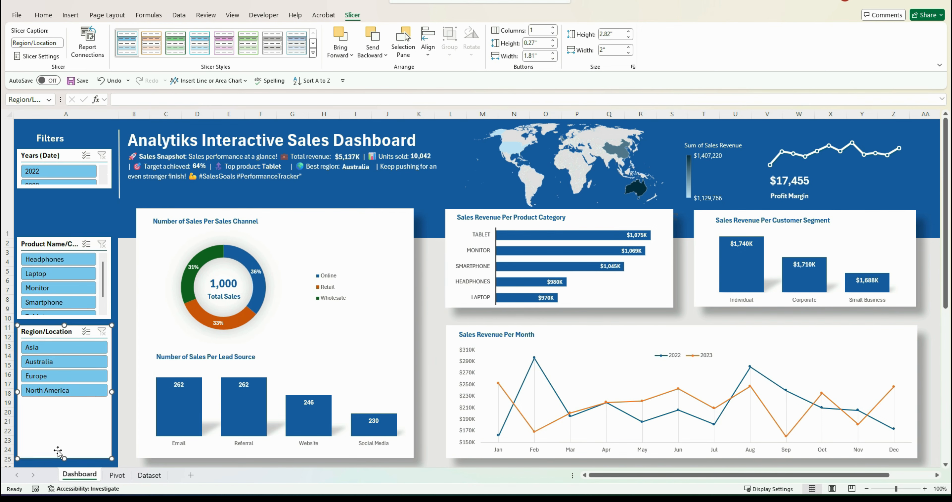
pyautogui.moveTo(64, 458); pyautogui.dragTo(67, 399)
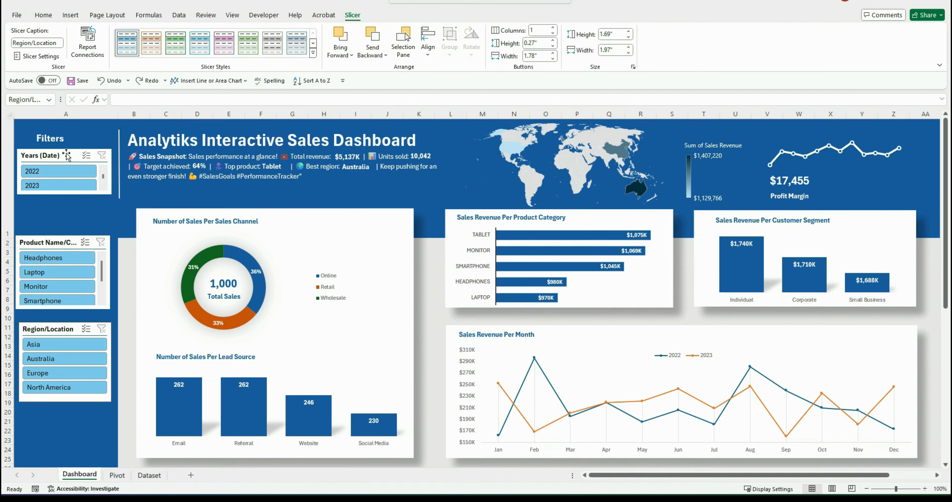
# Select all three slicers together and apply a blue slicer style
pyautogui.keyDown('ctrl'); pyautogui.click(65, 152); pyautogui.keyUp('ctrl')
pyautogui.keyDown('ctrl'); pyautogui.click(52, 241); pyautogui.keyUp('ctrl')
pyautogui.keyDown('ctrl'); pyautogui.click(49, 325); pyautogui.keyUp('ctrl')
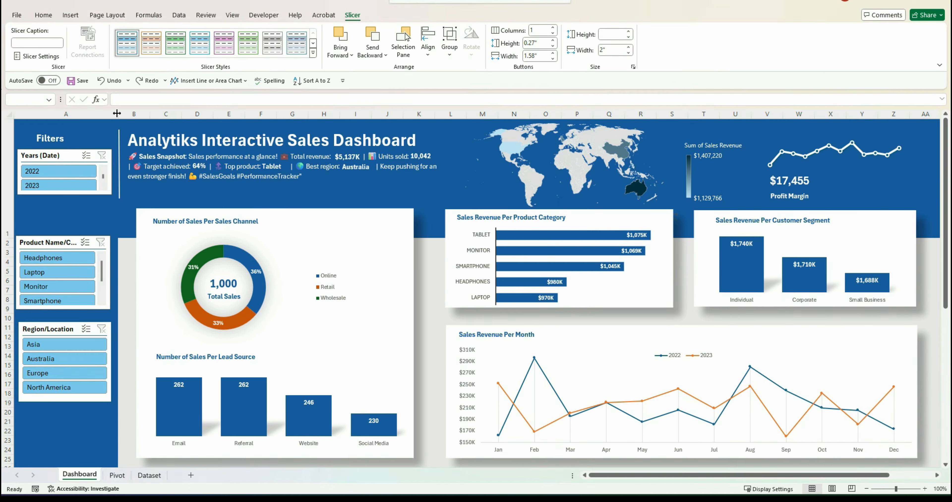
pyautogui.click(294, 40)
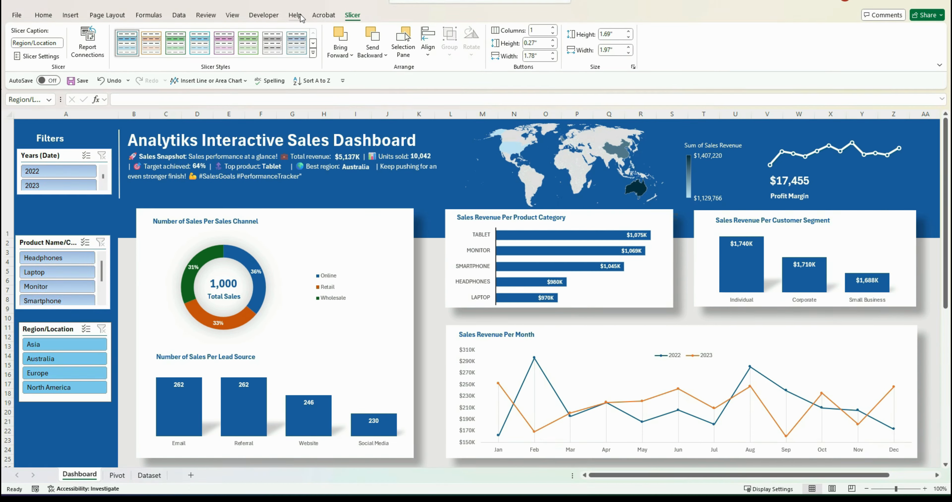
# Set the Years slicer to display its buttons in 2 columns
pyautogui.click(61, 154)
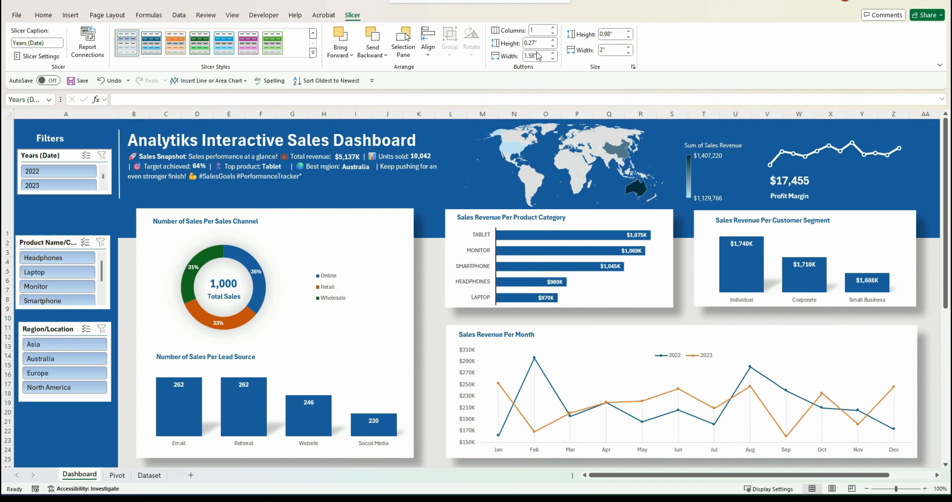
pyautogui.click(546, 31)
pyautogui.press('BackSpace')
pyautogui.write('2')
pyautogui.press('Return')
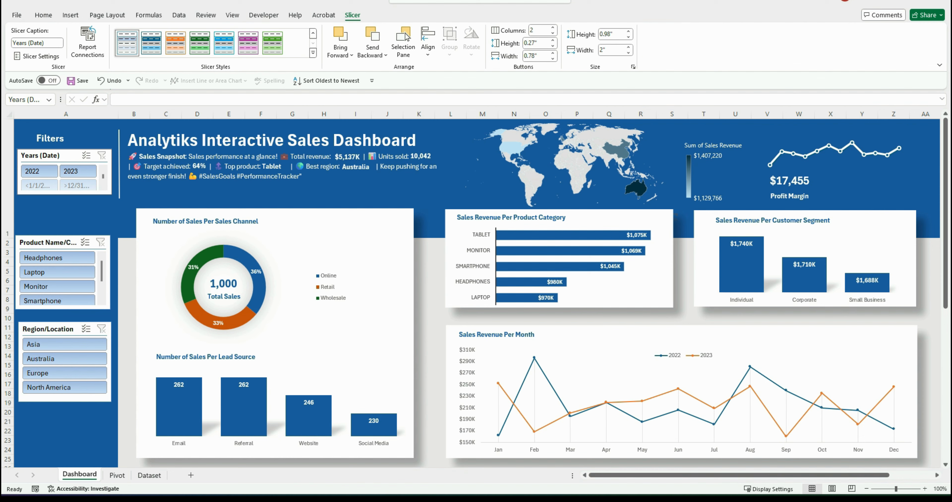
# Set the Years slicer to hide items with no data, caption it Year, and shorten it
pyautogui.click(65, 155)
pyautogui.rightClick(66, 157)
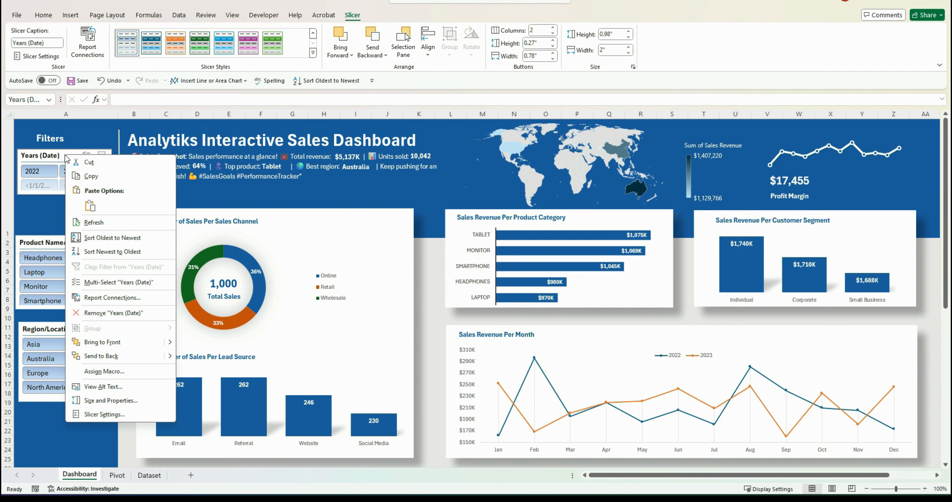
pyautogui.click(96, 414)
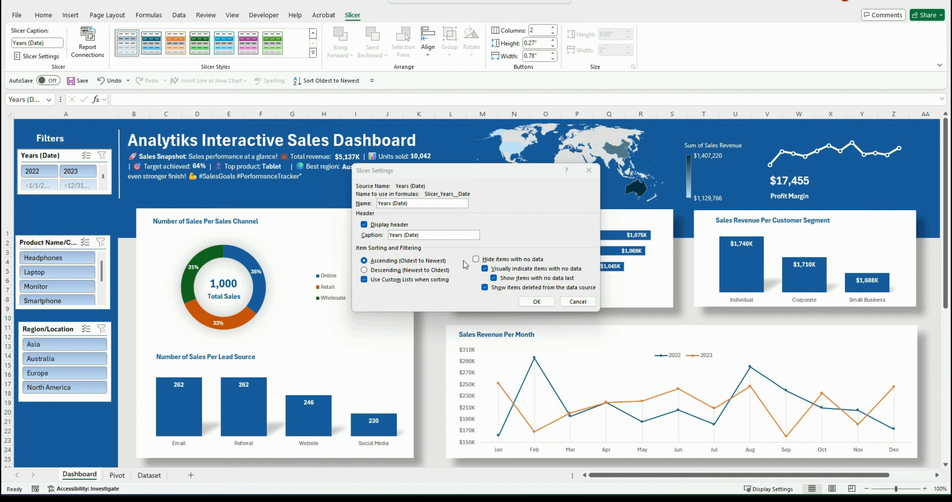
pyautogui.click(480, 260)
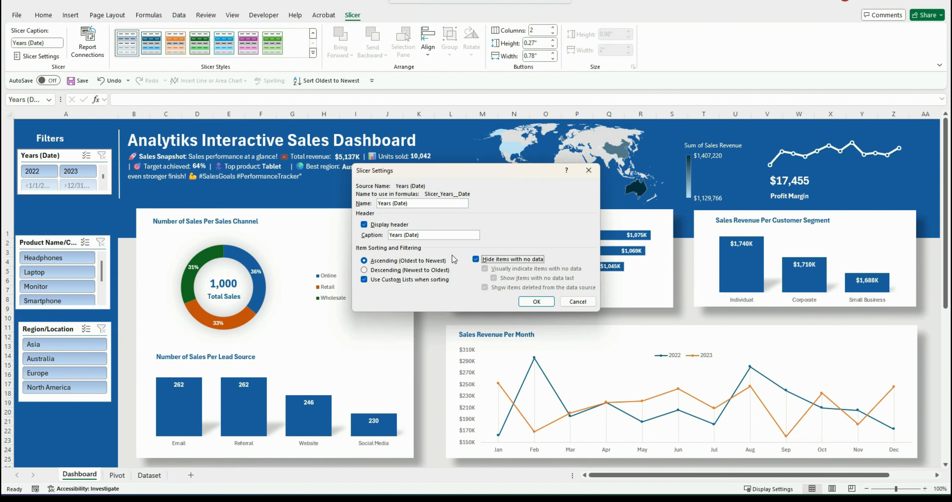
pyautogui.click(426, 236)
pyautogui.click(537, 302)
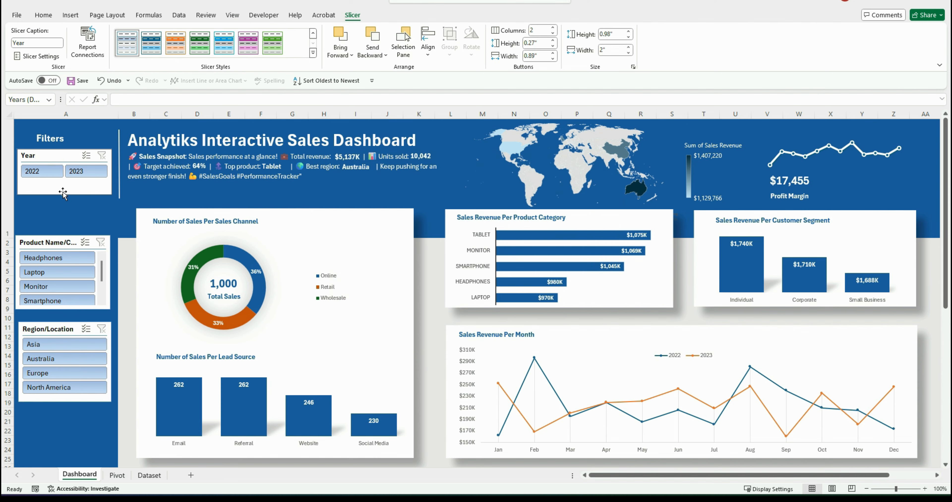
pyautogui.moveTo(64, 194); pyautogui.dragTo(65, 182)
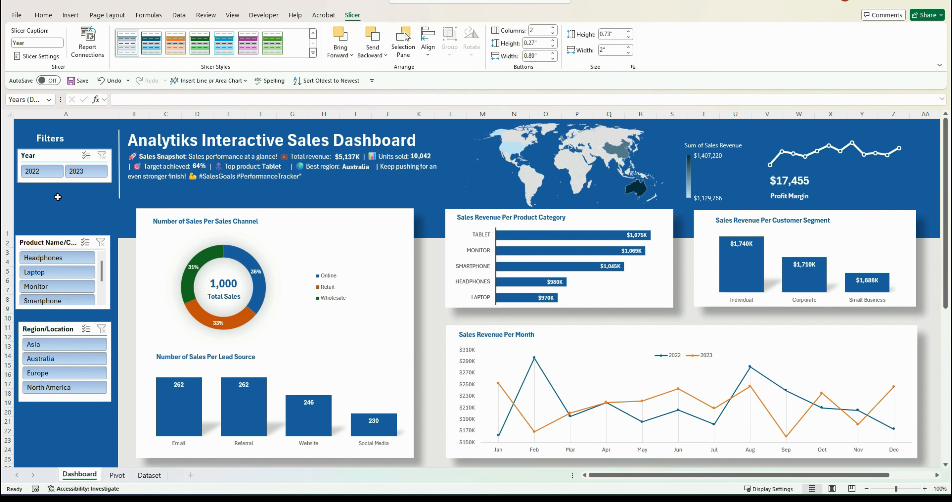
# Change the product slicer's caption to Product Category
pyautogui.rightClick(46, 242)
pyautogui.click(74, 483)
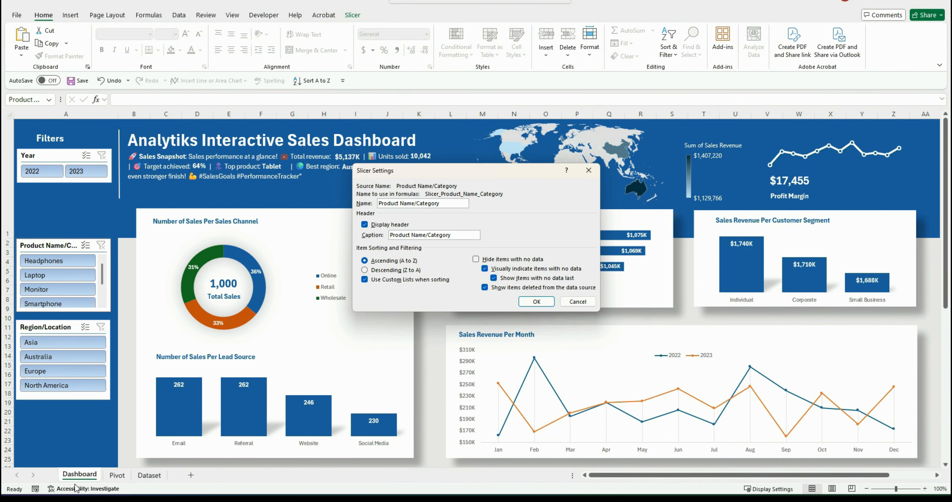
pyautogui.click(428, 235)
pyautogui.press('BackSpace')
pyautogui.press('BackSpace')
pyautogui.press('BackSpace')
pyautogui.press('BackSpace')
pyautogui.press('BackSpace')
pyautogui.click(541, 302)
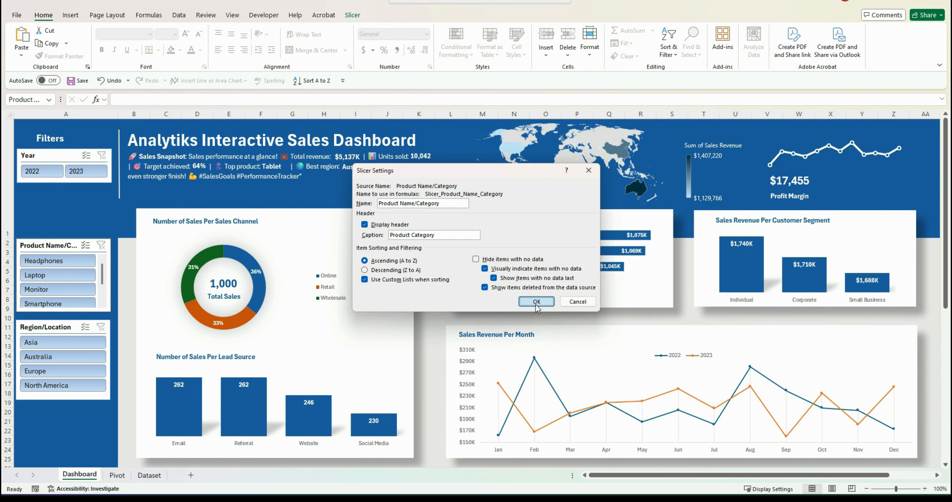
# Change the region slicer's caption to Region
pyautogui.rightClick(51, 333)
pyautogui.click(74, 323)
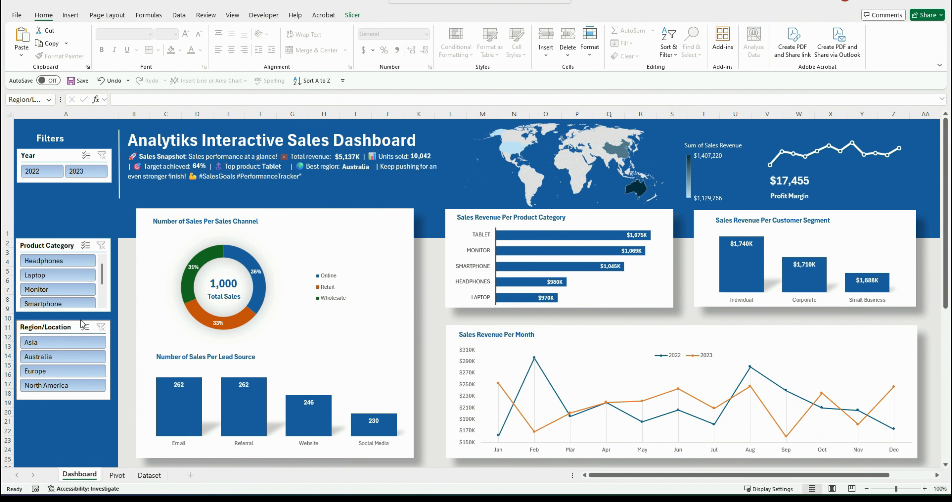
pyautogui.click(442, 235)
pyautogui.press('BackSpace')
pyautogui.press('BackSpace')
pyautogui.press('BackSpace')
pyautogui.press('BackSpace')
pyautogui.press('BackSpace')
pyautogui.press('BackSpace')
pyautogui.press('BackSpace')
pyautogui.press('BackSpace')
pyautogui.press('BackSpace')
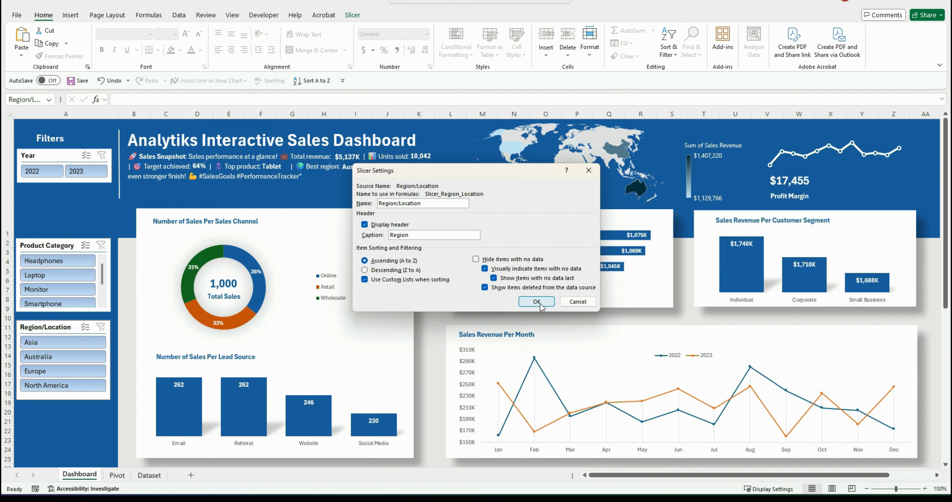
pyautogui.click(536, 301)
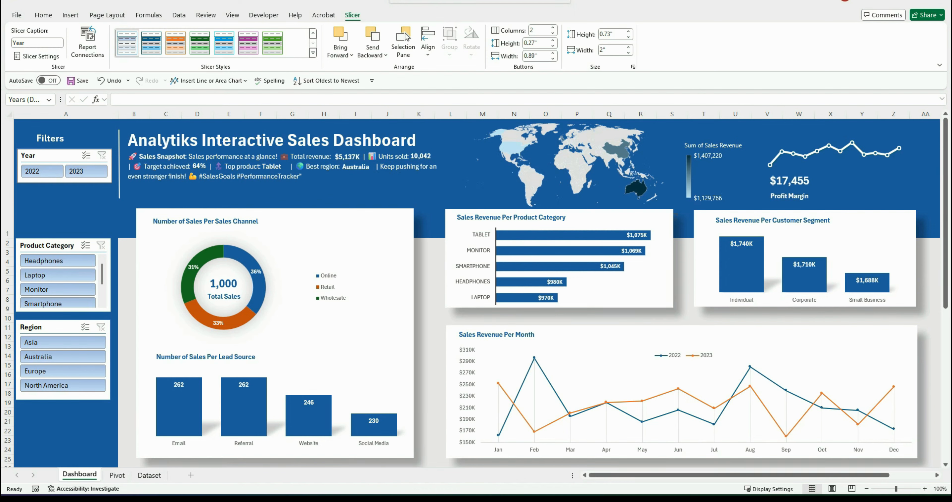
# Connect the Year slicer to the Customer Segment, KPI, Lead Source, Map, Product Category and Sales Revenue Line pivots
pyautogui.rightClick(43, 156)
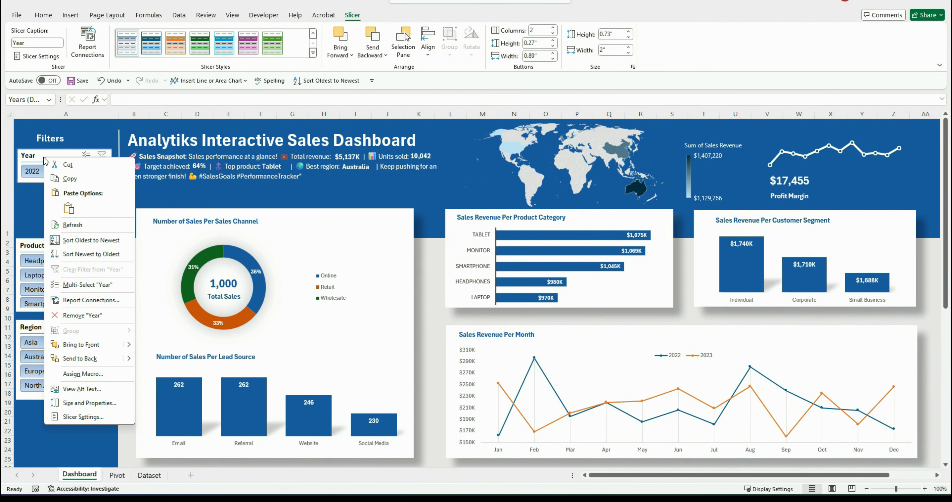
pyautogui.click(86, 300)
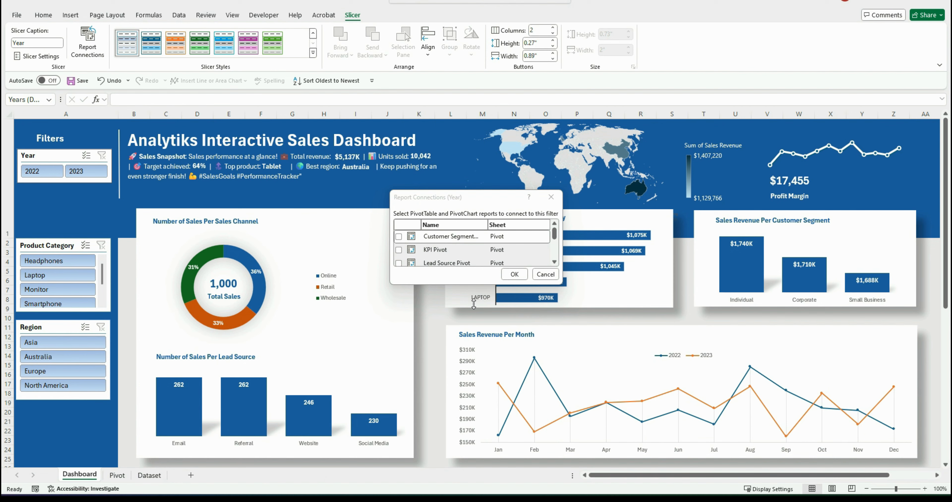
pyautogui.moveTo(478, 286); pyautogui.dragTo(462, 368)
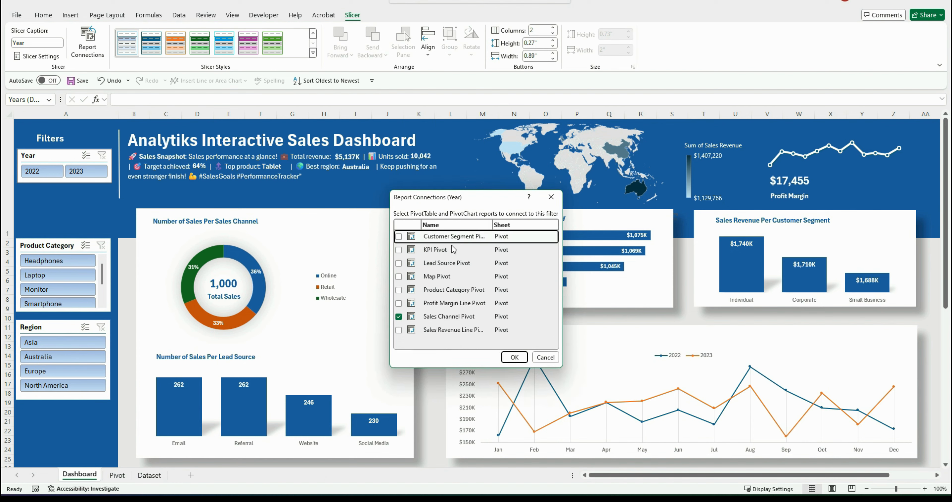
pyautogui.click(398, 236)
pyautogui.click(398, 249)
pyautogui.click(398, 263)
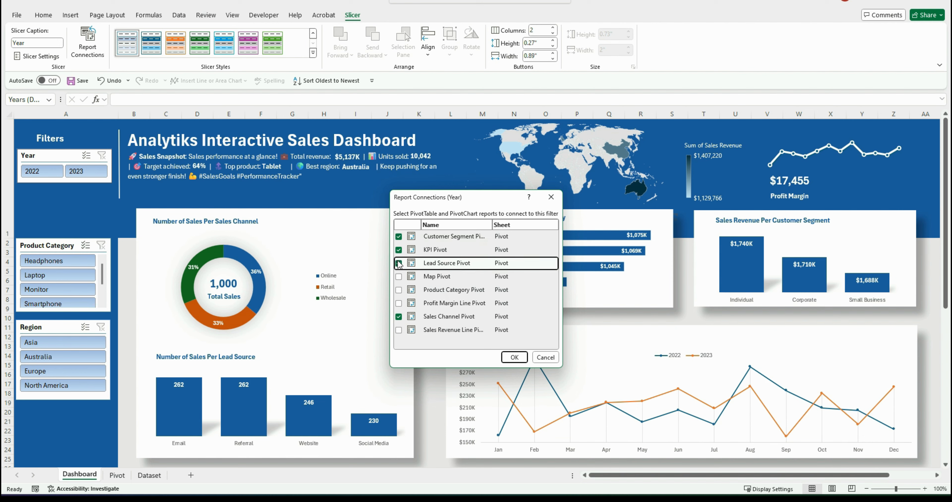
pyautogui.click(399, 276)
pyautogui.click(398, 289)
pyautogui.click(399, 329)
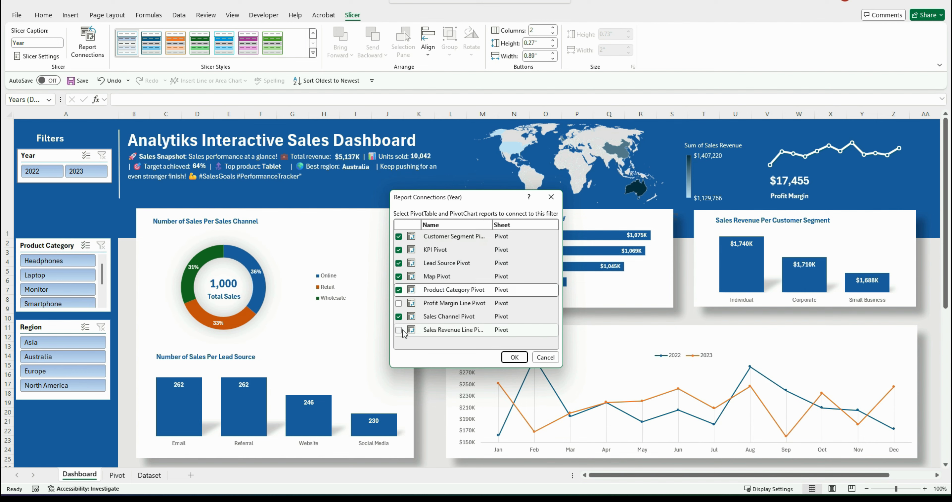
pyautogui.click(510, 360)
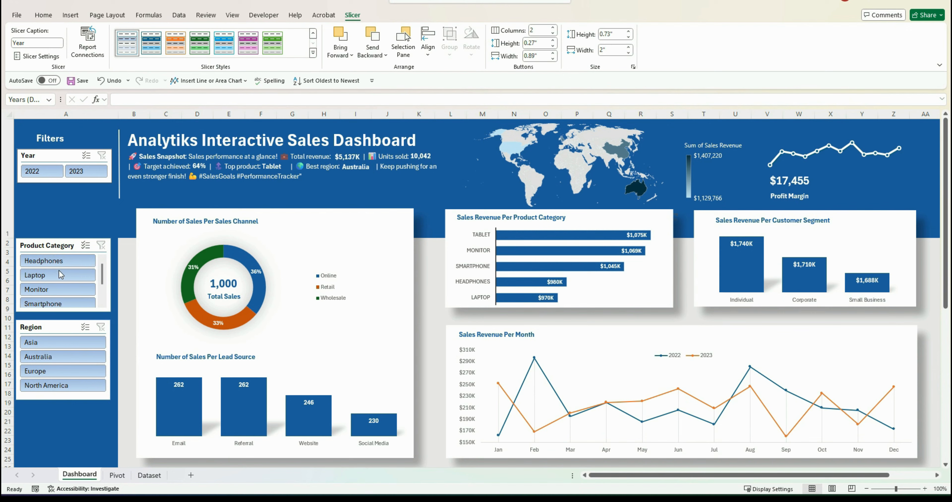
# Connect the Product Category slicer to the Customer Segment, KPI, Lead Source, Map, Product Category and Sales Revenue Line pivots
pyautogui.rightClick(55, 251)
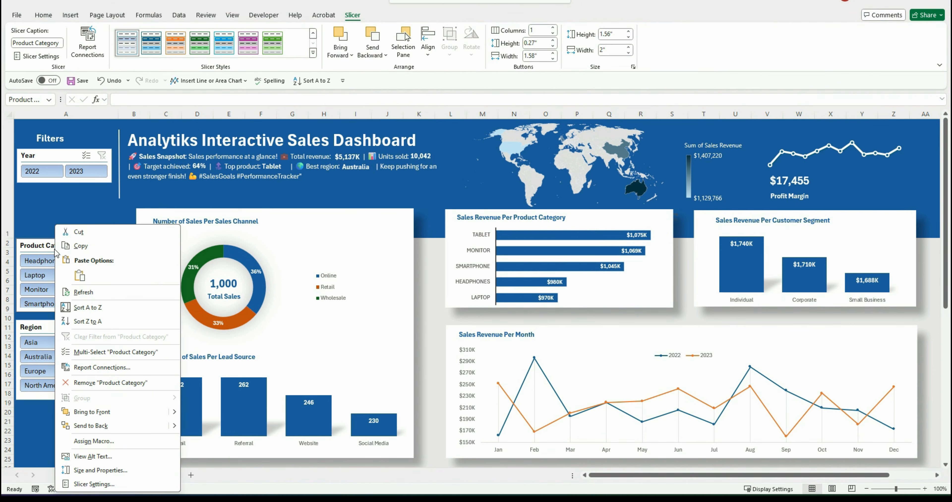
pyautogui.click(118, 370)
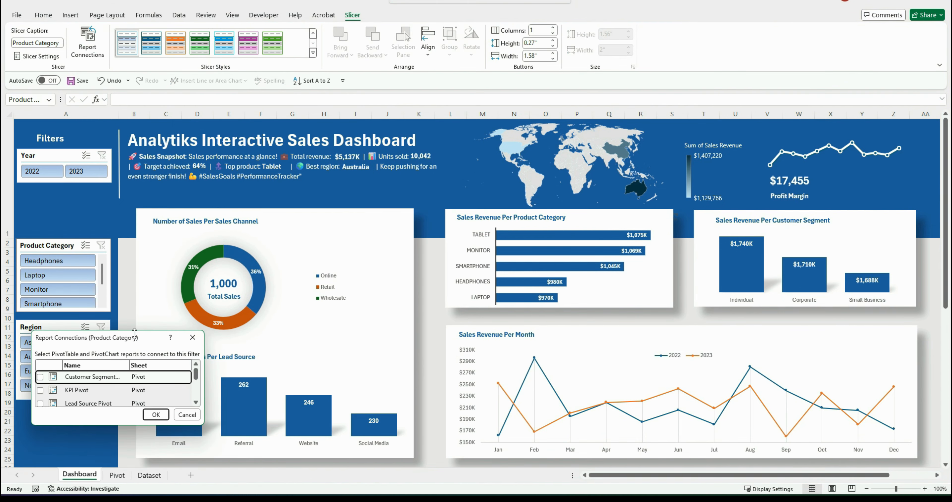
pyautogui.moveTo(144, 336); pyautogui.dragTo(403, 217)
pyautogui.moveTo(365, 291); pyautogui.dragTo(368, 440)
pyautogui.click(304, 244)
pyautogui.click(304, 258)
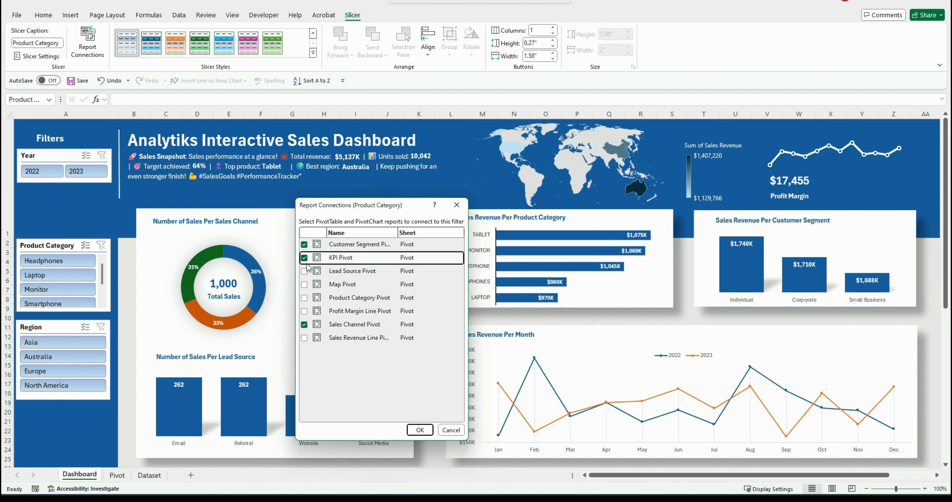
pyautogui.click(304, 270)
pyautogui.click(303, 284)
pyautogui.click(304, 297)
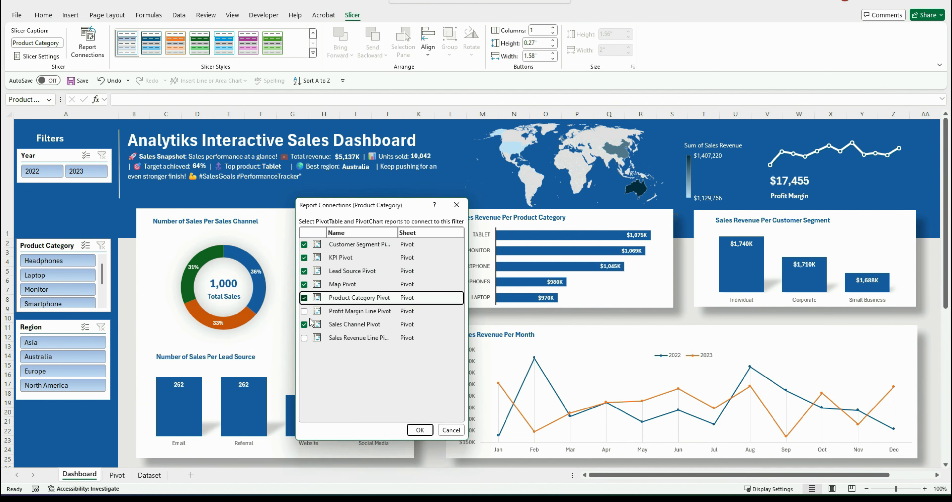
pyautogui.click(304, 337)
pyautogui.click(421, 430)
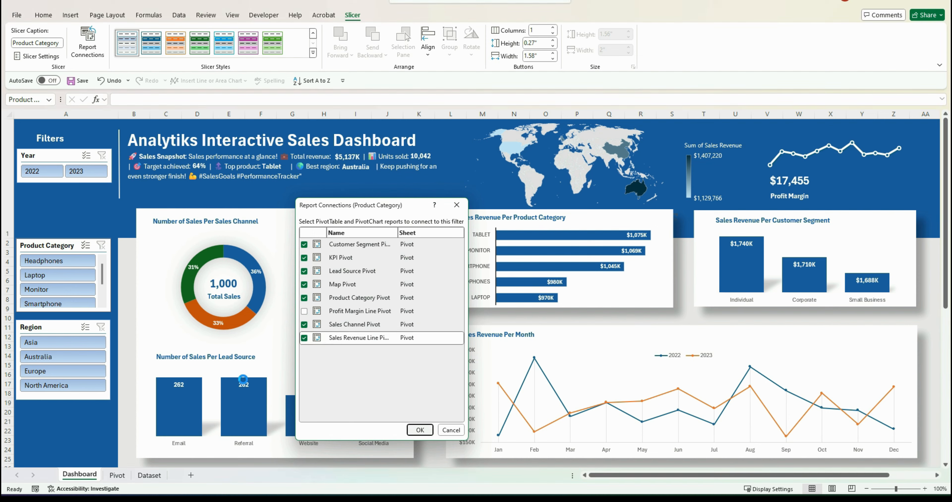
# Connect the Region slicer to the Customer Segment, KPI, Lead Source, Map, Product Category and Sales Revenue Line pivots
pyautogui.rightClick(40, 327)
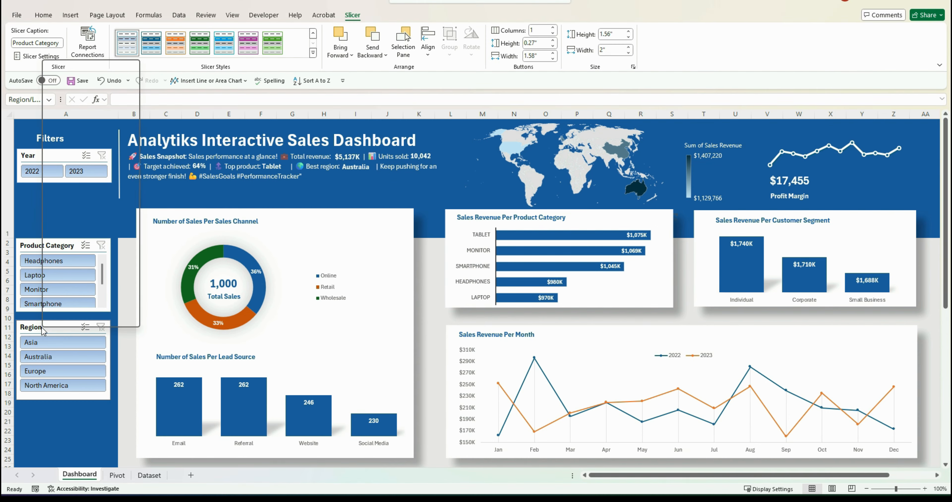
pyautogui.click(75, 208)
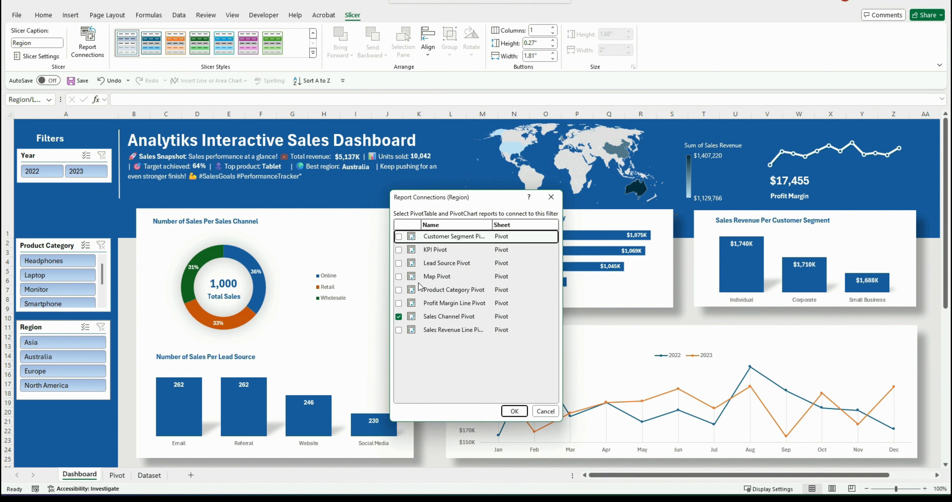
pyautogui.click(399, 236)
pyautogui.click(398, 250)
pyautogui.click(399, 263)
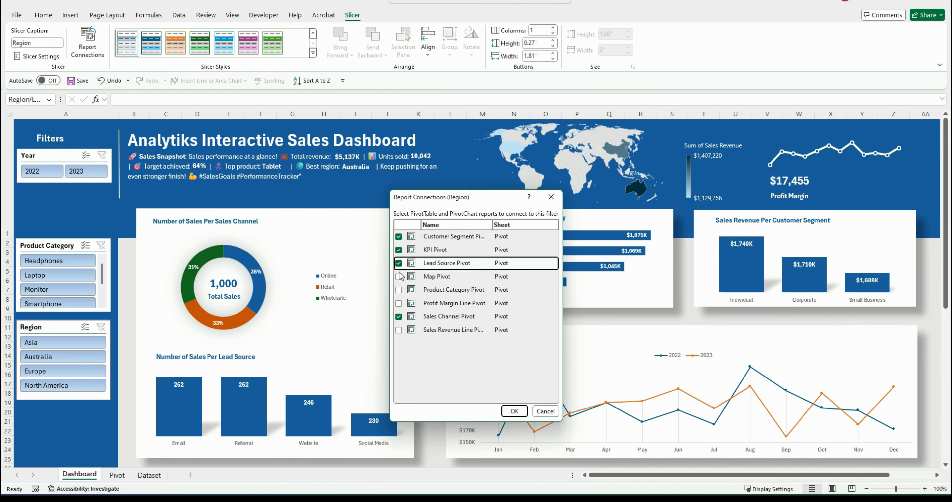
pyautogui.click(398, 276)
pyautogui.click(400, 289)
pyautogui.click(404, 331)
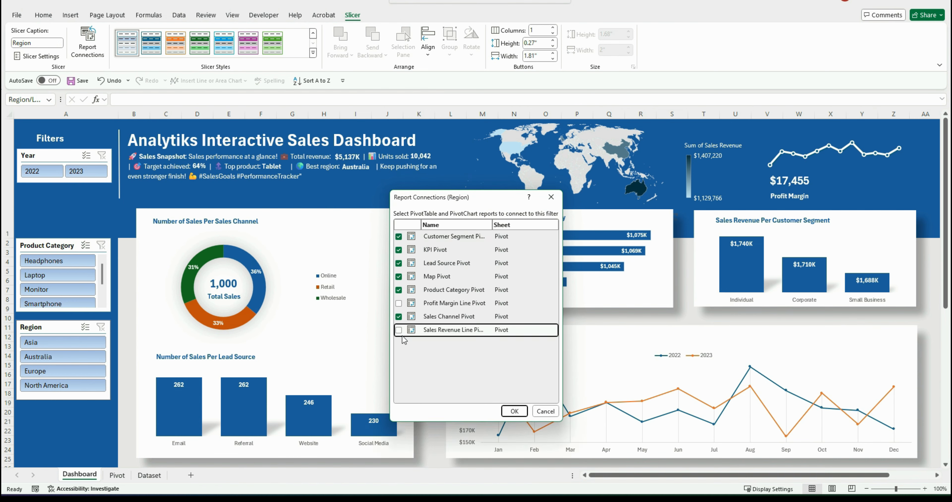
pyautogui.click(399, 330)
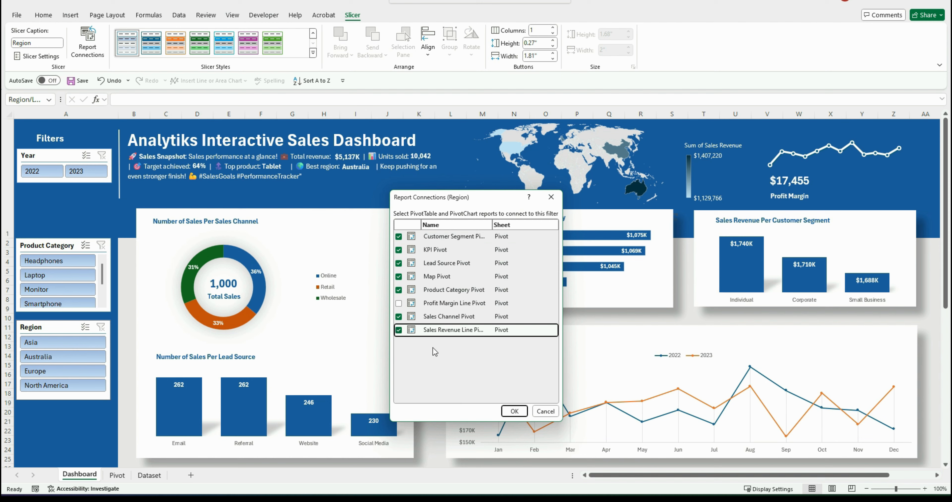
pyautogui.click(514, 411)
# Test the dashboard by filtering the slicers to 2022, Headphones, and Europe, clearing the product filter in between
pyautogui.click(63, 245)
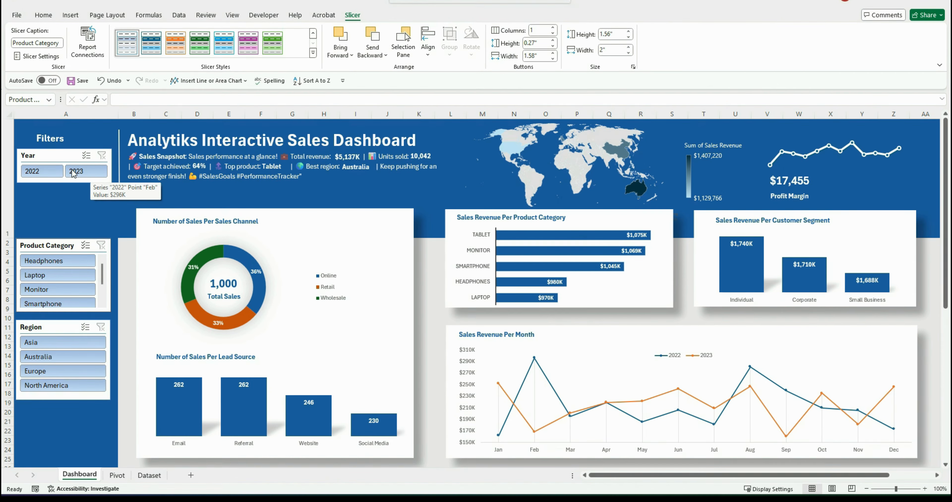
pyautogui.click(41, 172)
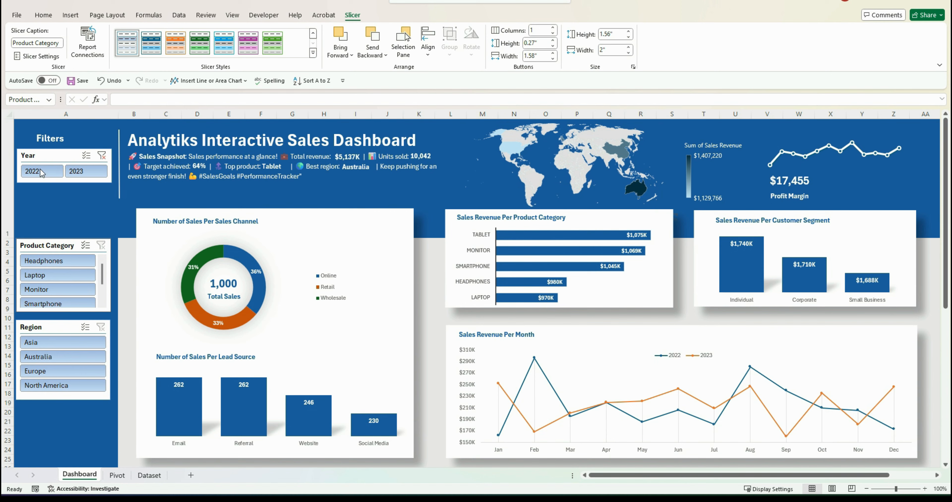
pyautogui.click(44, 259)
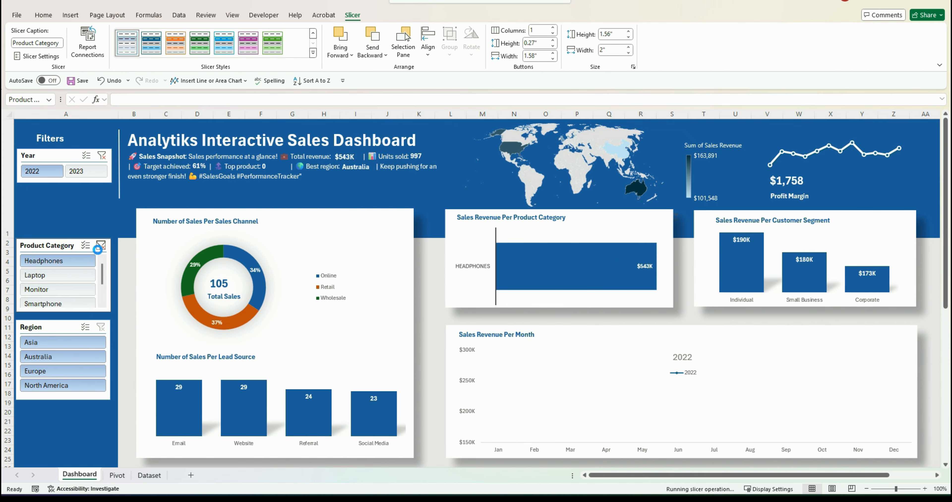
pyautogui.click(97, 248)
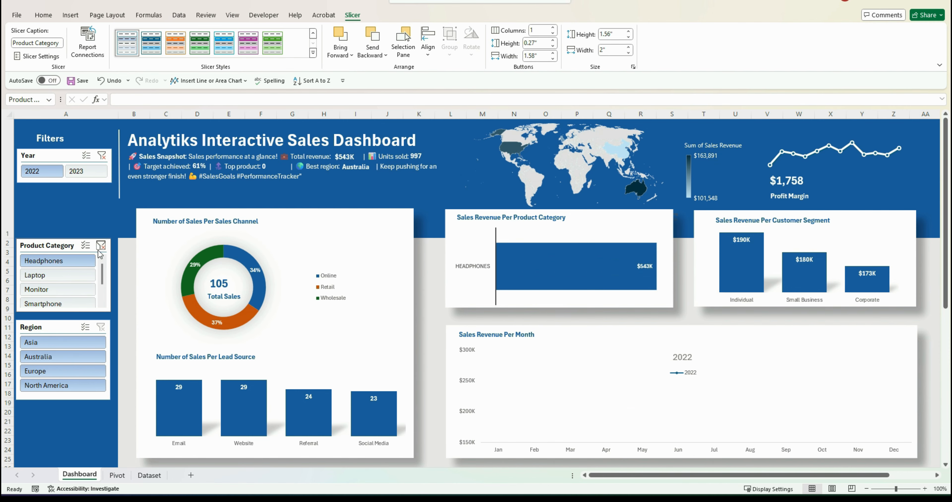
pyautogui.click(58, 371)
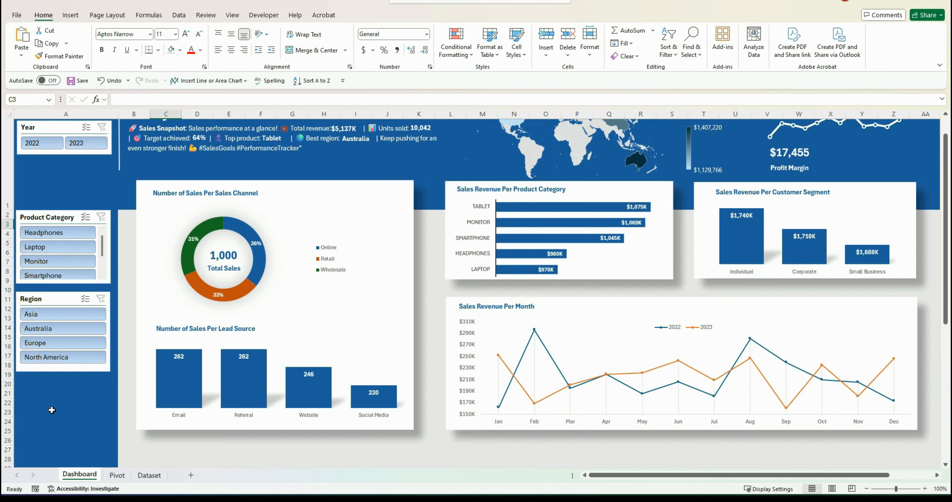
# Paste an Excel logo image into the filter panel below the Region slicer and position it there
pyautogui.click(52, 410)
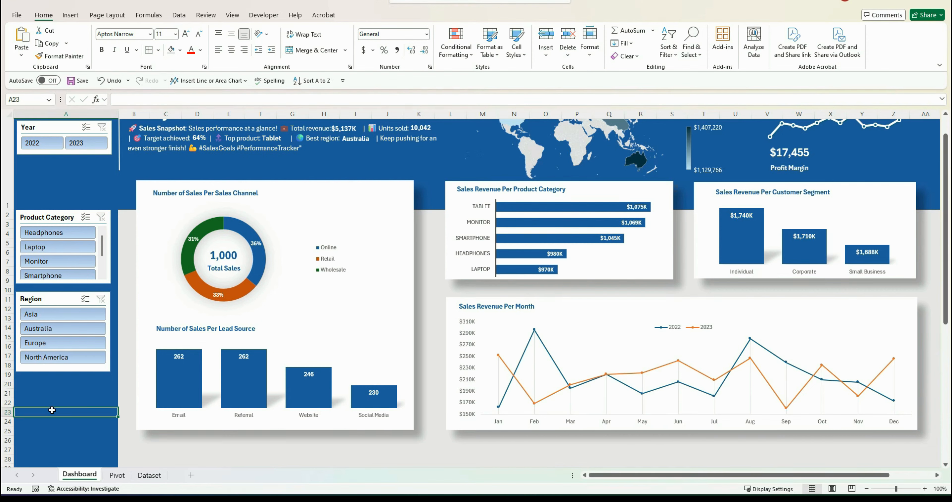
pyautogui.hotkey('ctrl', 'v')
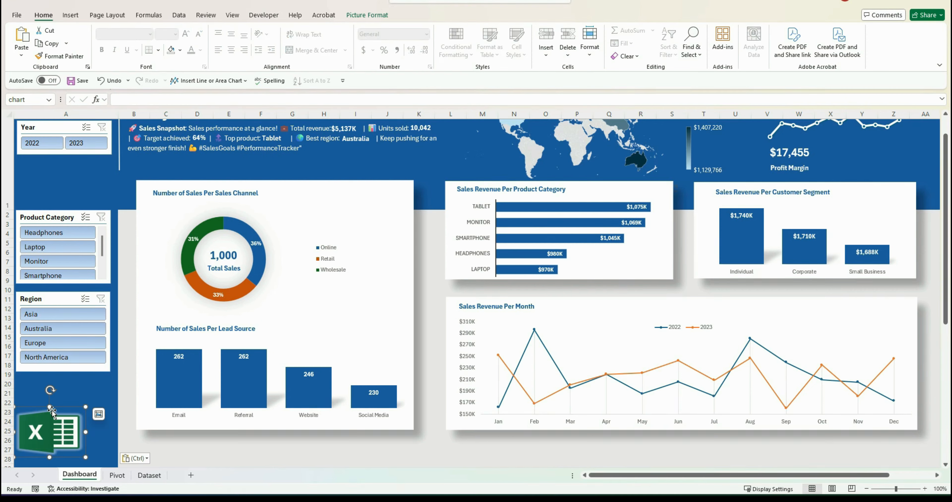
pyautogui.moveTo(51, 410); pyautogui.dragTo(61, 397)
pyautogui.click(197, 459)
pyautogui.scroll(1, 477, 292)
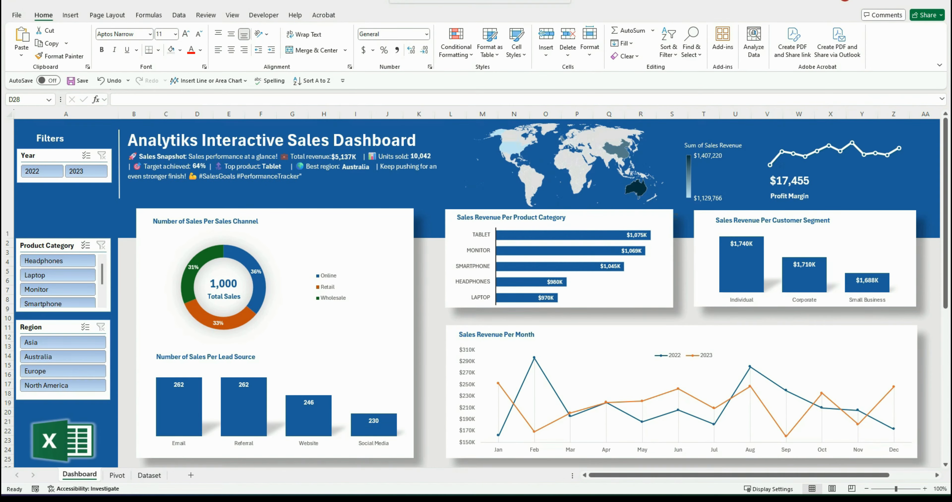